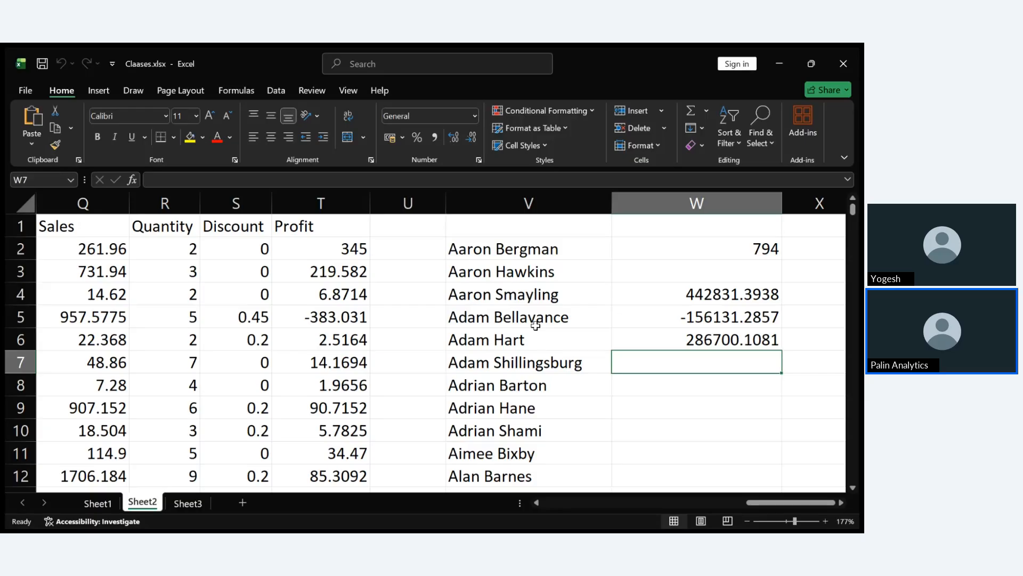
# Step: Inspect the existing formulas in W2 through W6, including the unique customer count and the SUMIF profit totals
pyautogui.click(771, 318)
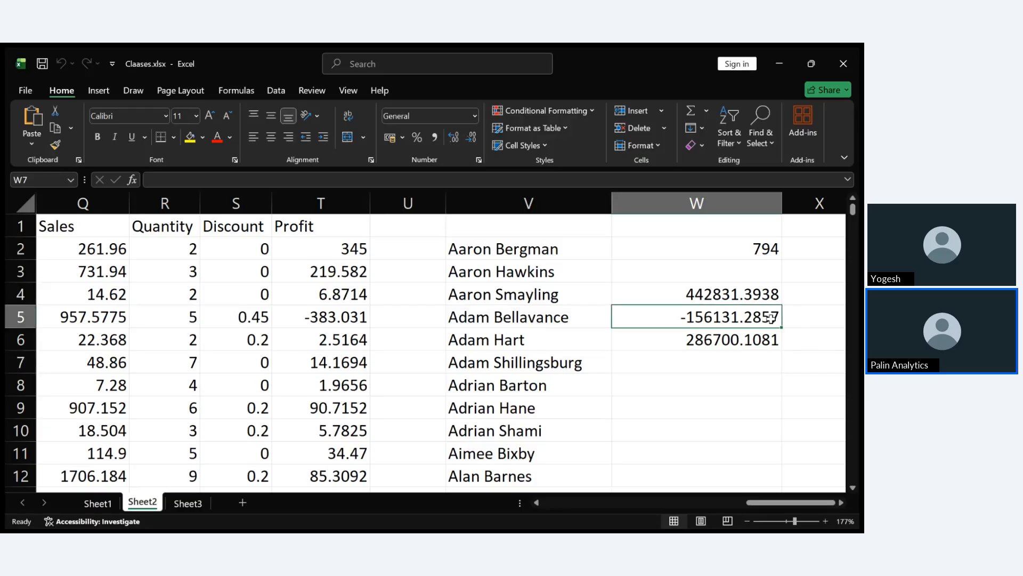
pyautogui.click(749, 341)
pyautogui.click(738, 291)
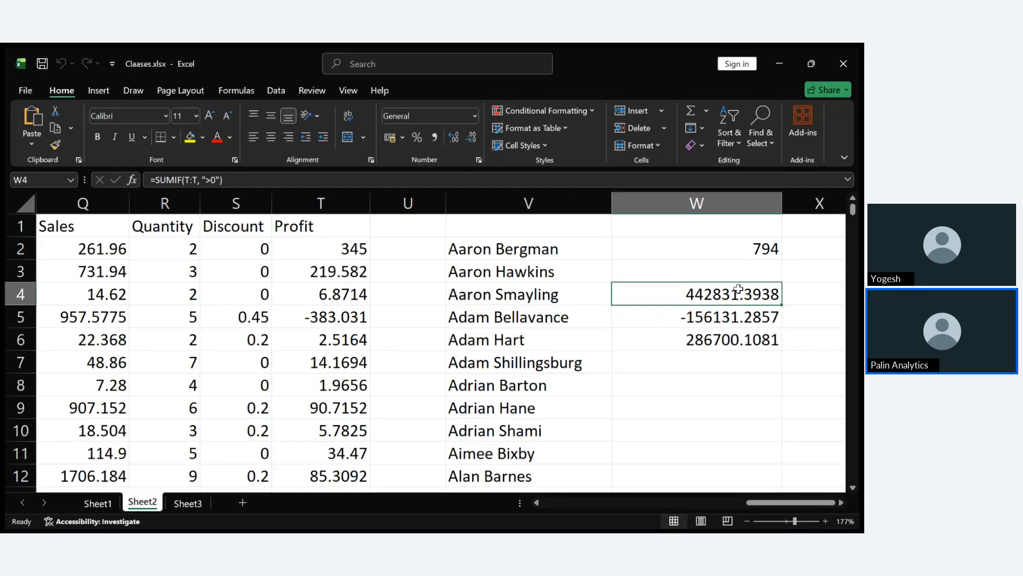
pyautogui.click(744, 268)
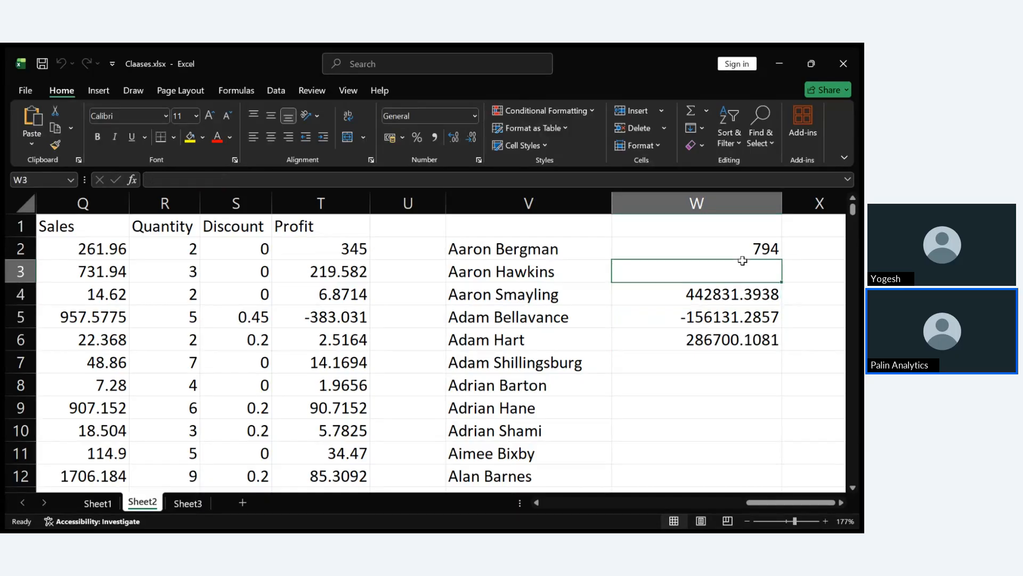
pyautogui.click(742, 250)
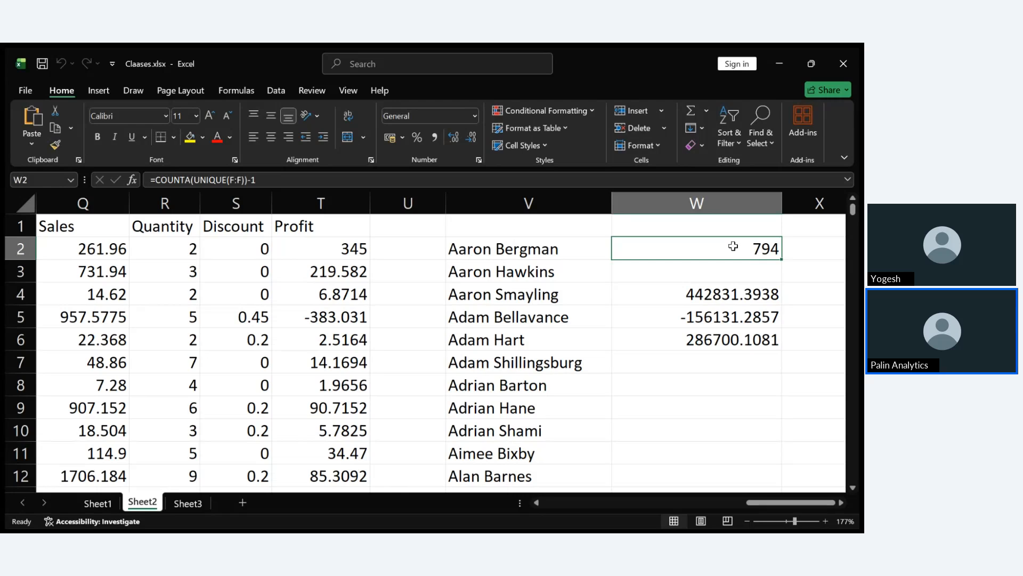
pyautogui.click(408, 293)
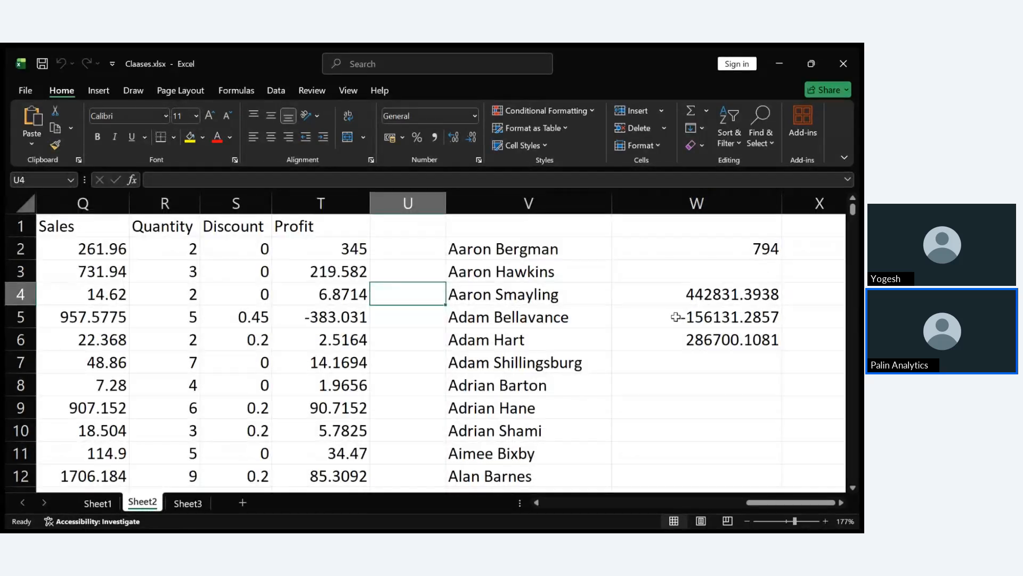
# Step: Clear the contents of cells W2 through W6
pyautogui.click(754, 247)
pyautogui.moveTo(754, 246); pyautogui.dragTo(747, 335)
pyautogui.press('BackSpace')
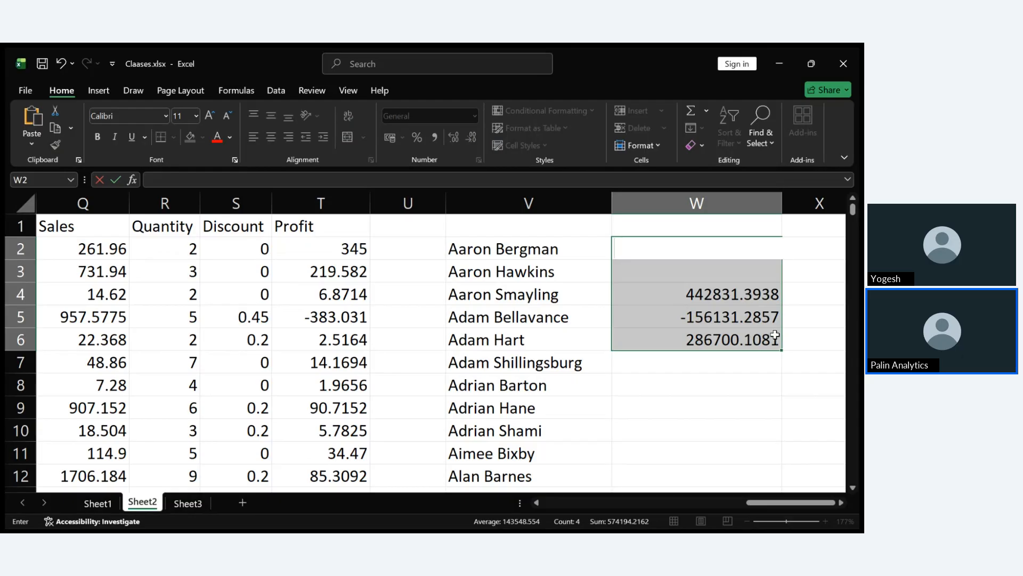
pyautogui.hotkey('ctrl', 'Return')
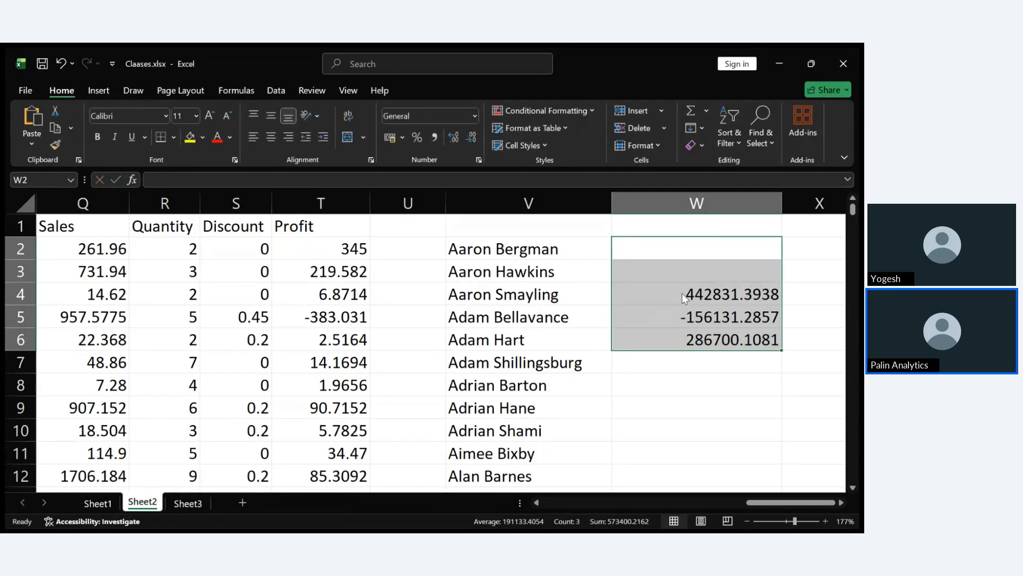
pyautogui.hotkey('ctrl', 'g')
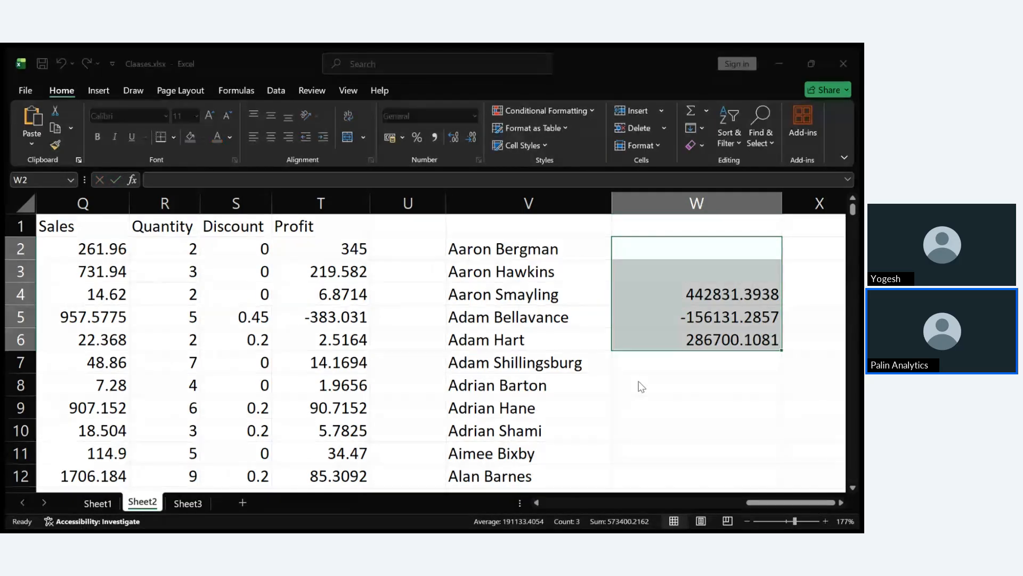
pyautogui.press('Escape')
pyautogui.press('Delete')
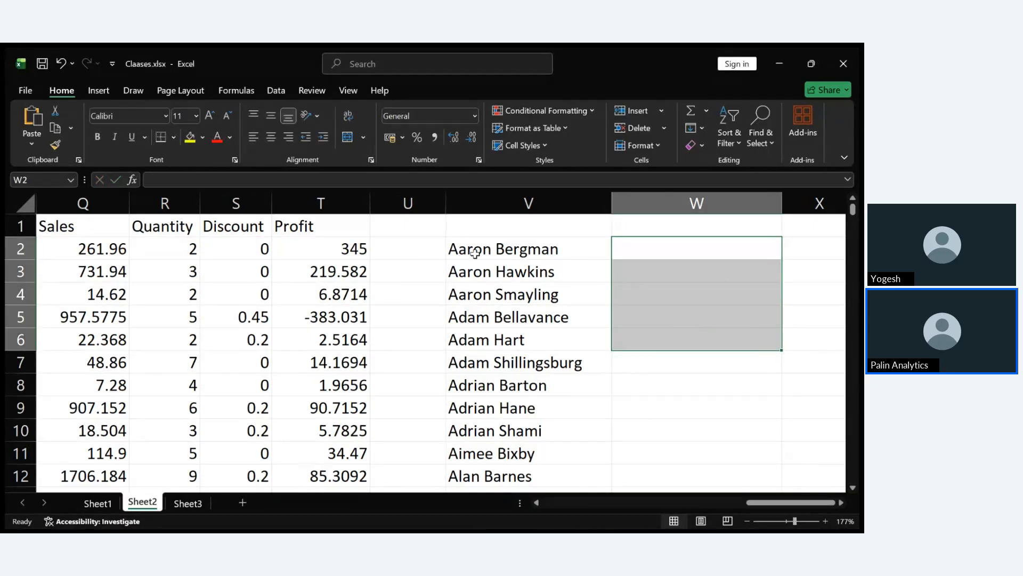
# Step: Delete the whole column V that holds the list of customer names
pyautogui.click(492, 205)
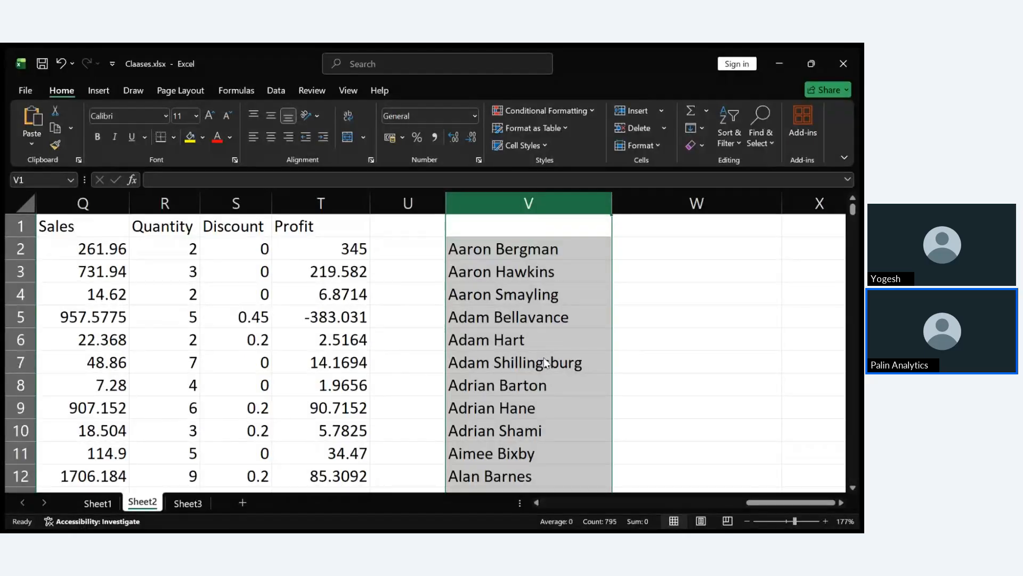
pyautogui.hotkey('ctrl', '-')
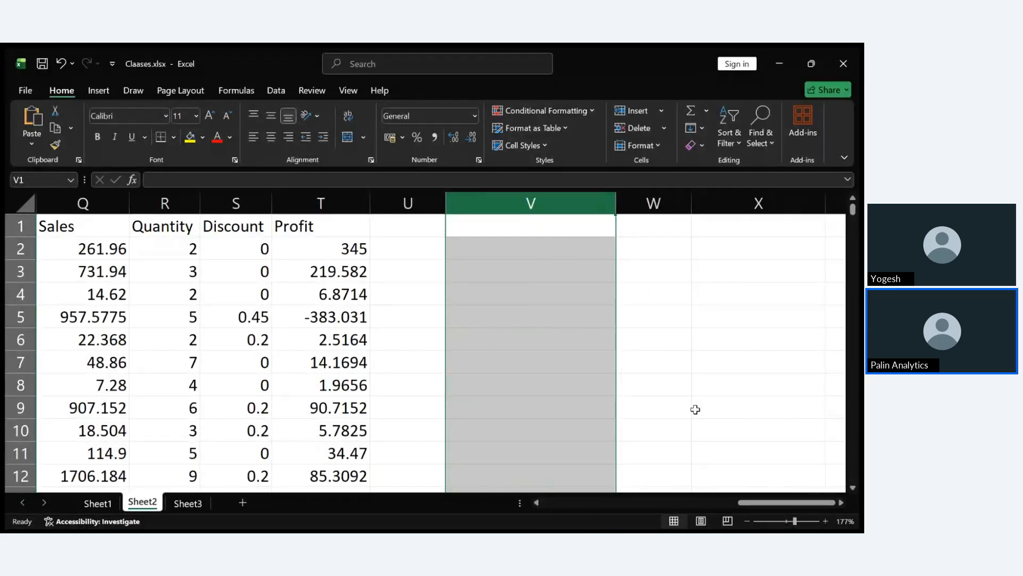
pyautogui.click(695, 409)
# Step: Look over the Sheet2 dataset from the Order ID column to the Profit column and the empty area beyond it
pyautogui.scroll(-5, 696, 408)
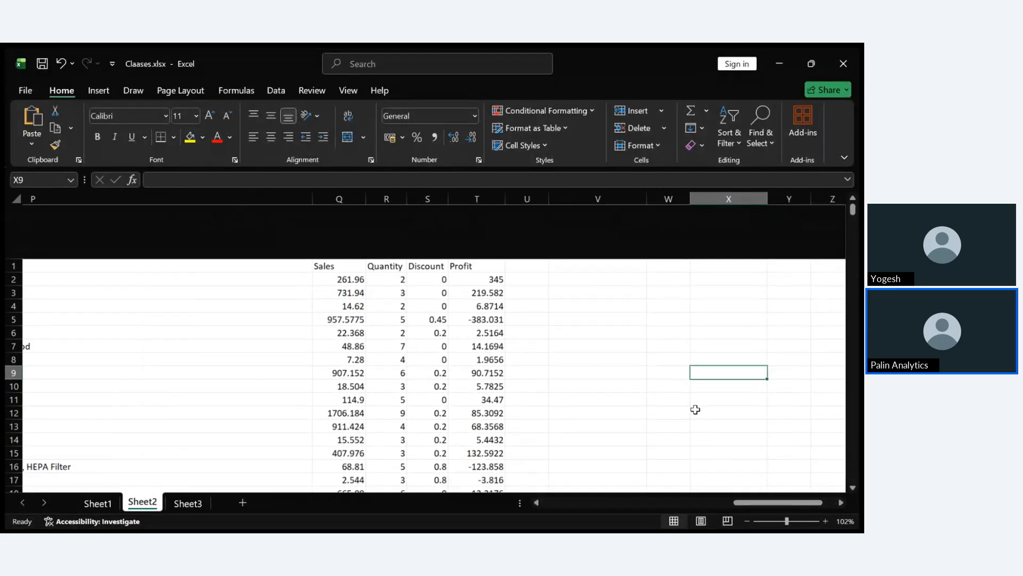
pyautogui.hscroll(2, 695, 409)
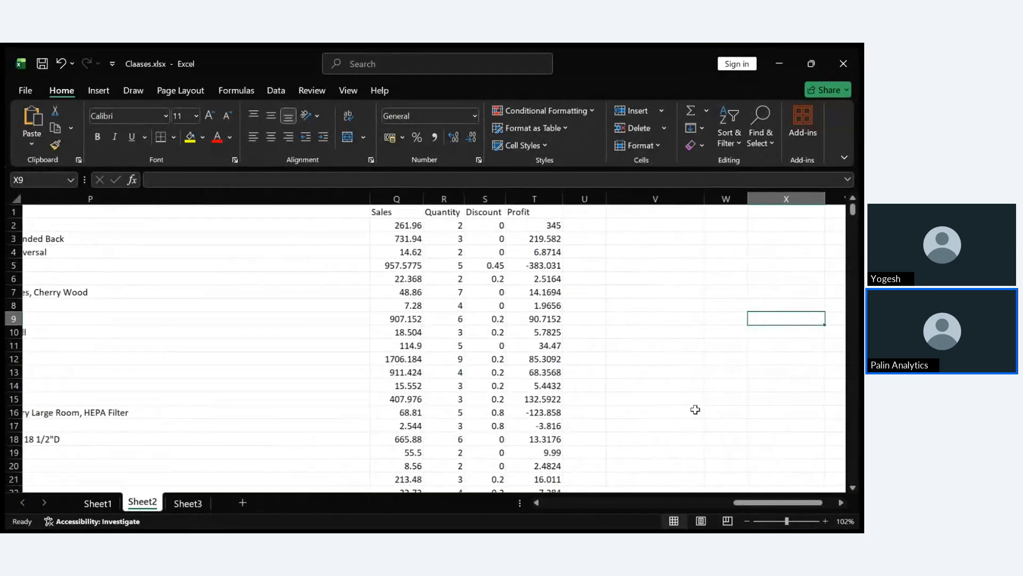
pyautogui.hscroll(5, 696, 409)
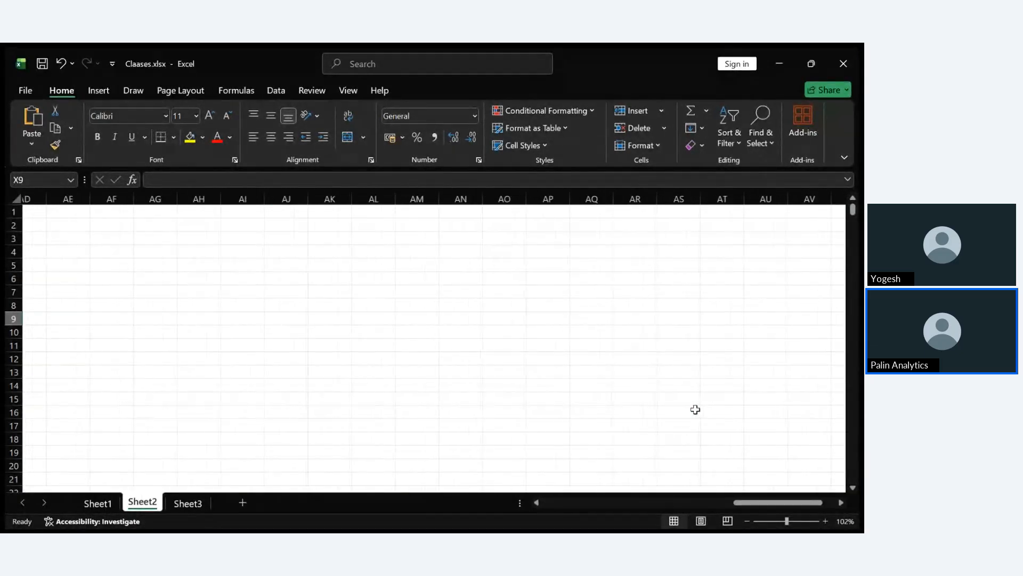
pyautogui.hscroll(-8, 696, 409)
pyautogui.hscroll(-5, 696, 409)
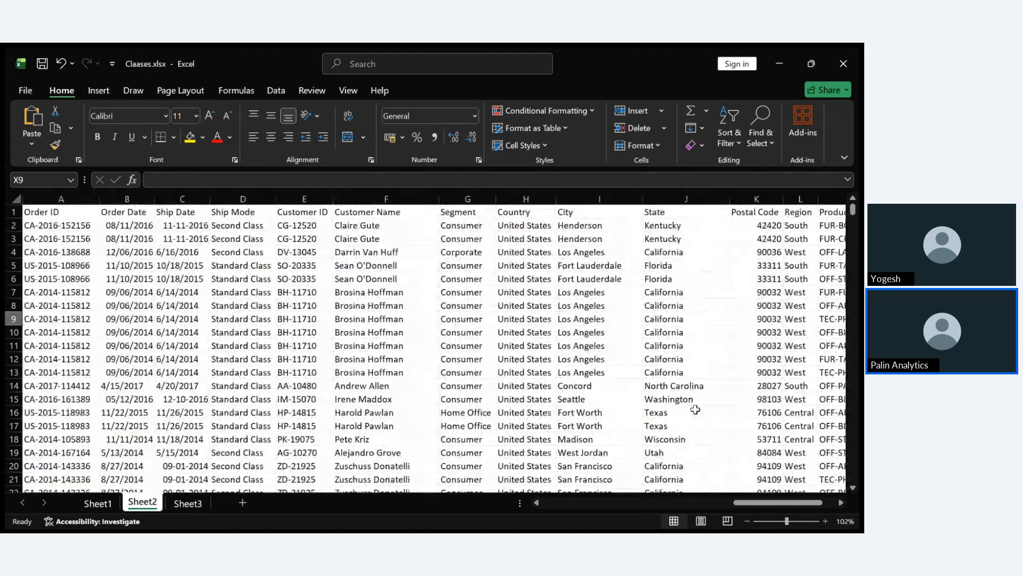
pyautogui.hscroll(7, 695, 409)
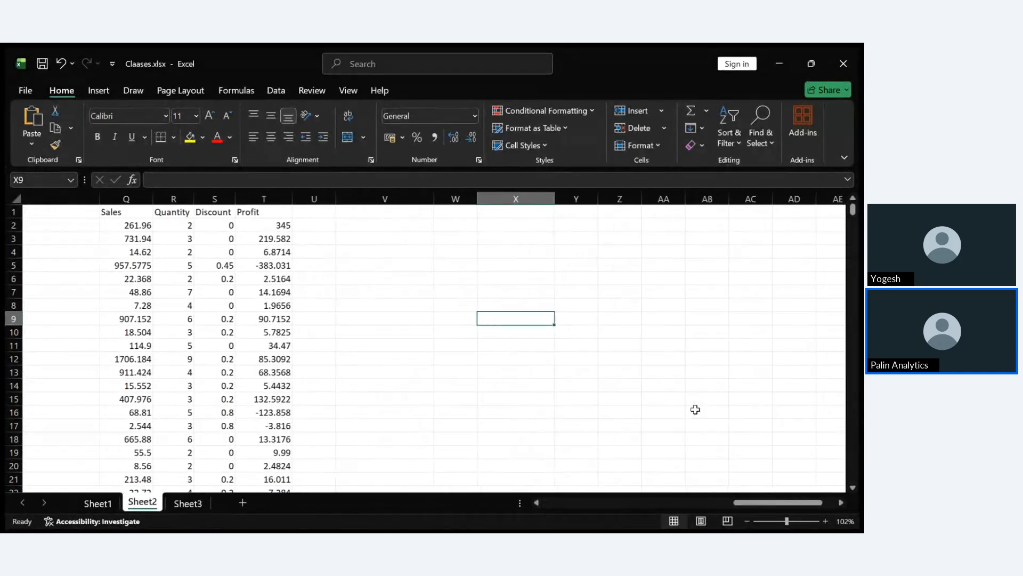
pyautogui.hscroll(2, 695, 409)
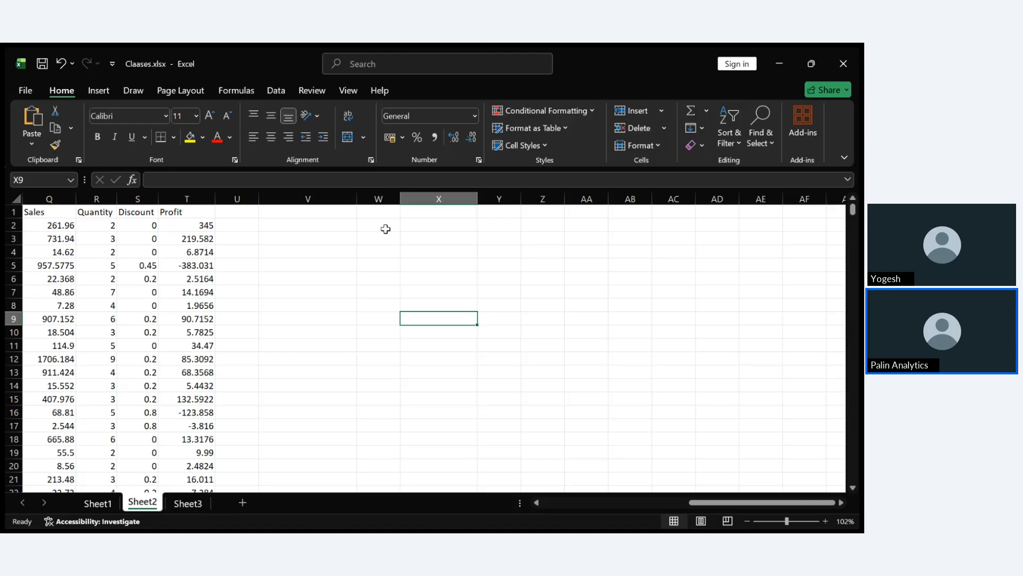
# Step: Add a list data validation to cell X2 with the Customer Name column F as source, and check its dropdown
pyautogui.click(429, 226)
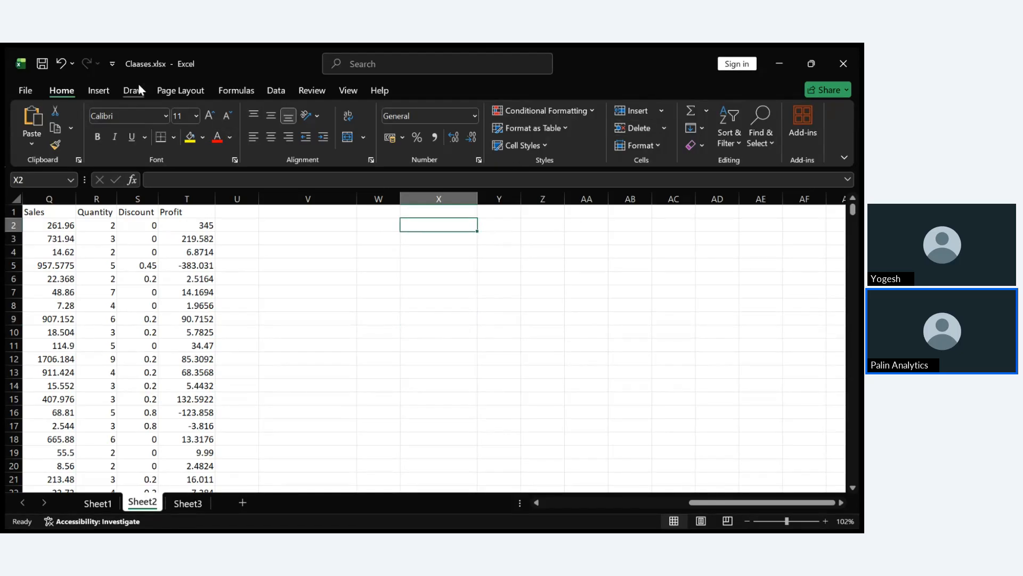
pyautogui.click(274, 92)
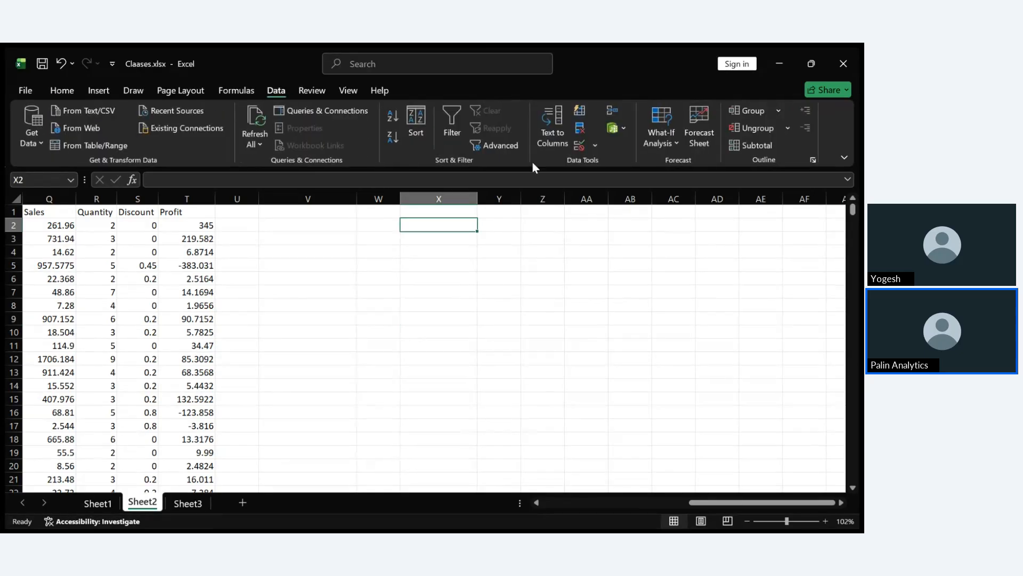
pyautogui.click(579, 147)
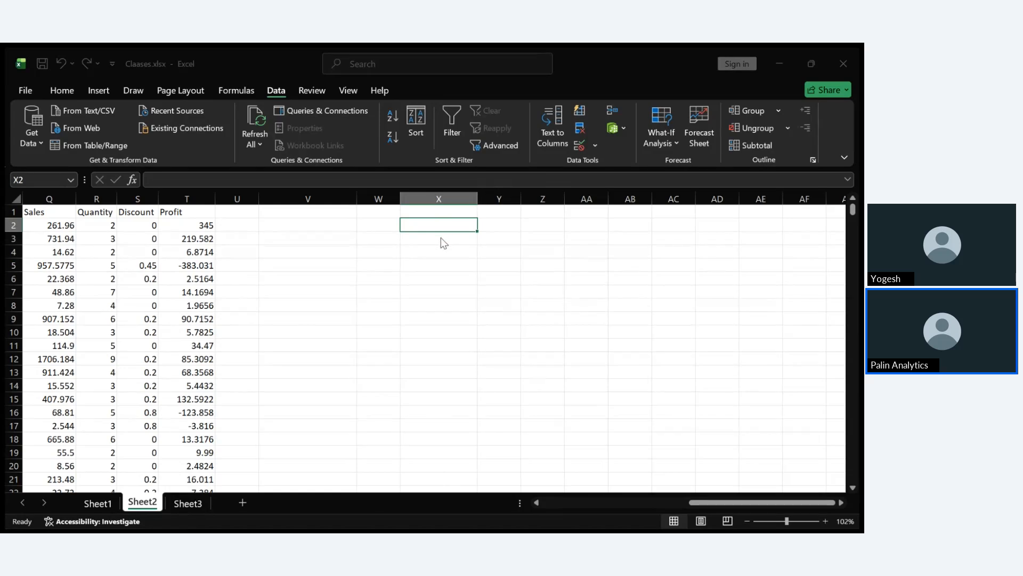
pyautogui.click(573, 250)
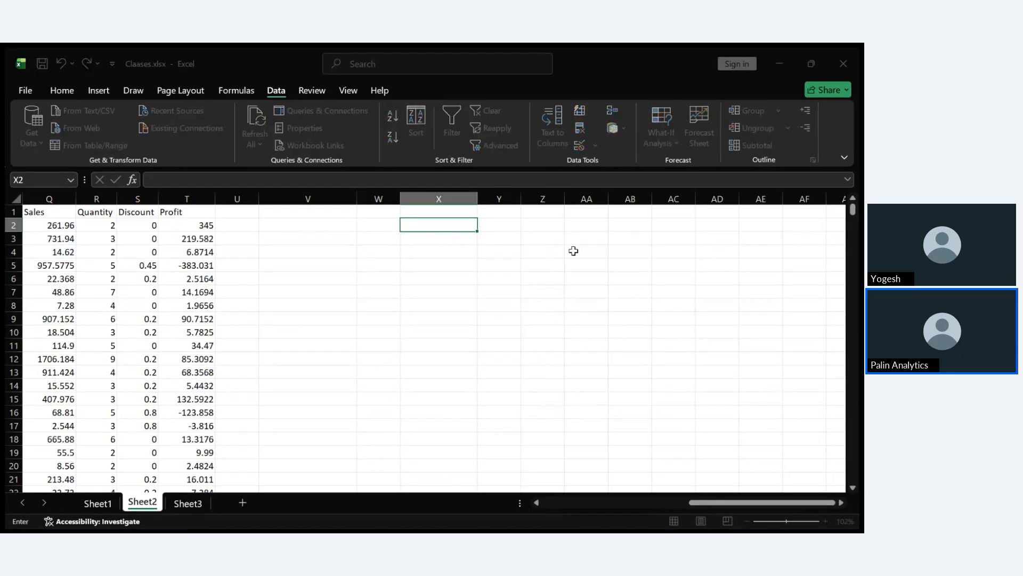
pyautogui.hscroll(-10, 395, 302)
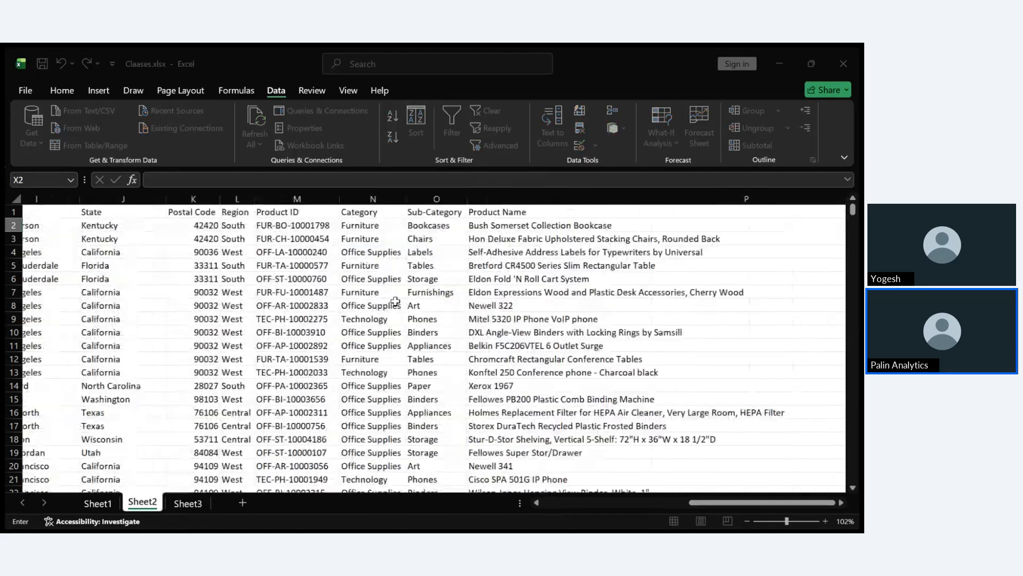
pyautogui.hscroll(-8, 395, 301)
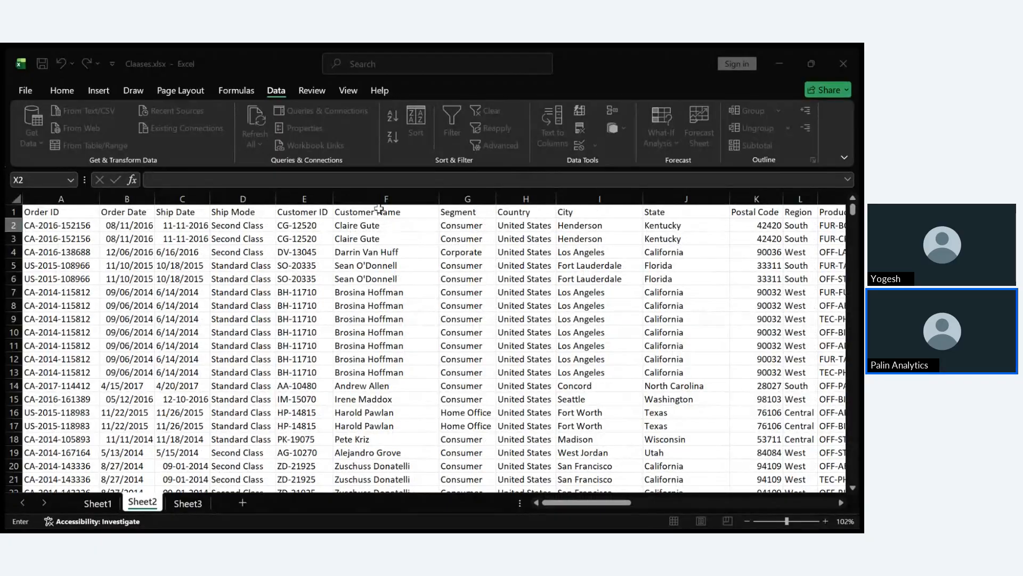
pyautogui.click(386, 197)
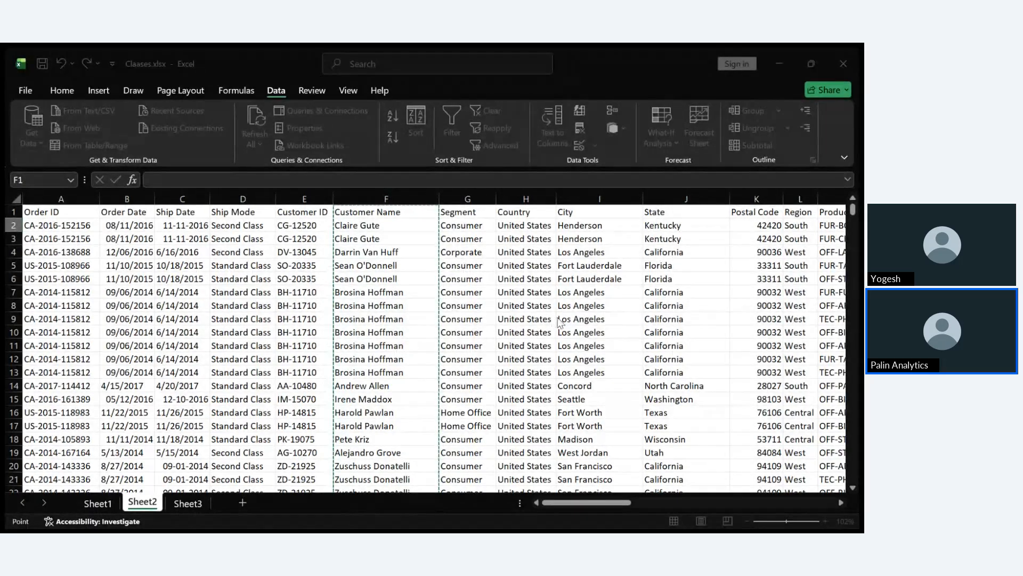
pyautogui.press('Escape')
pyautogui.hscroll(1, 640, 331)
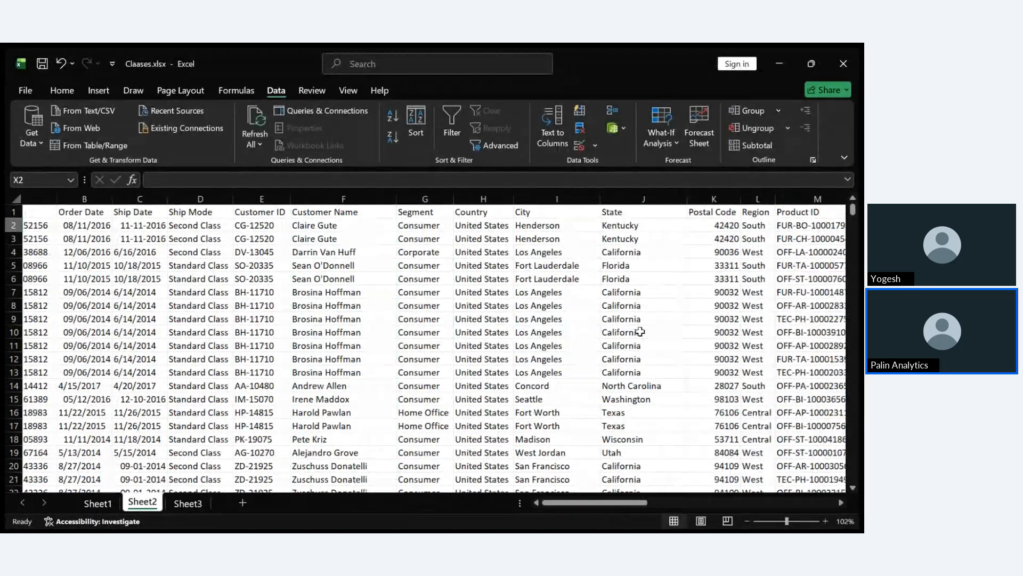
pyautogui.hscroll(6, 640, 332)
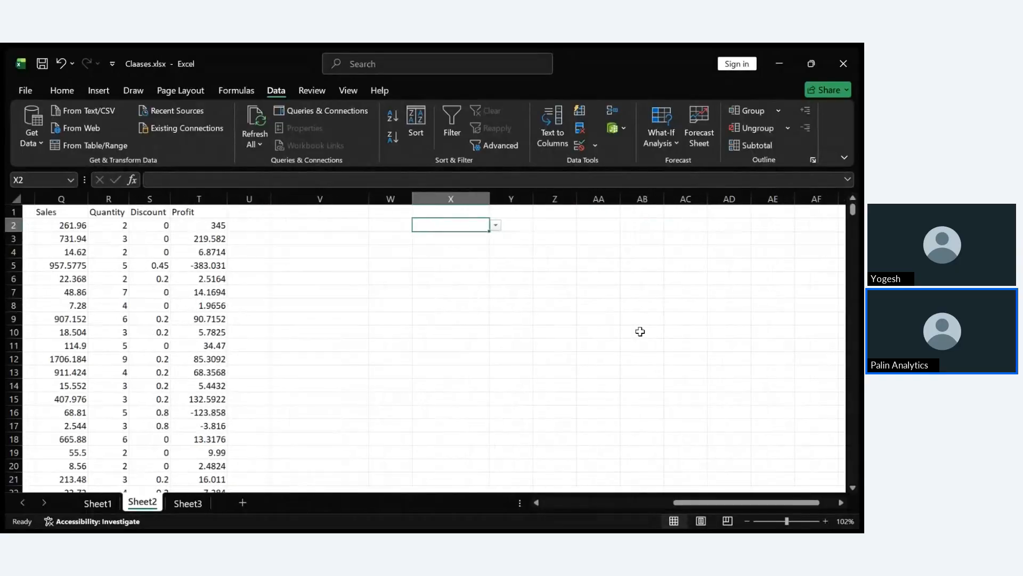
pyautogui.click(484, 225)
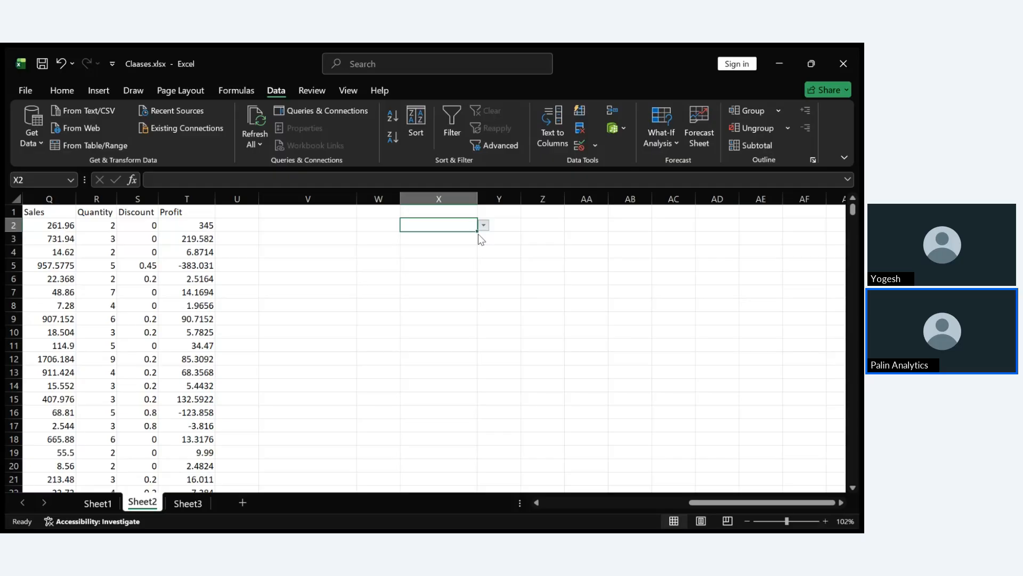
# Step: Enter the formula =SORT(UNIQUE(F:F)) in cell V2 to list the unique customer names in alphabetical order
pyautogui.click(291, 226)
pyautogui.write('=SO')
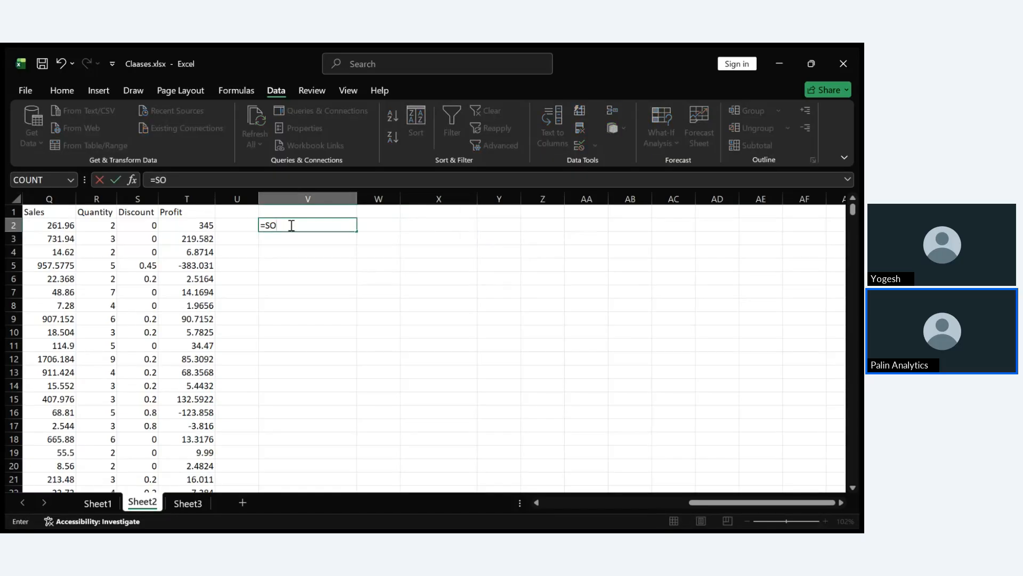
pyautogui.write('RT(UNIQUE(')
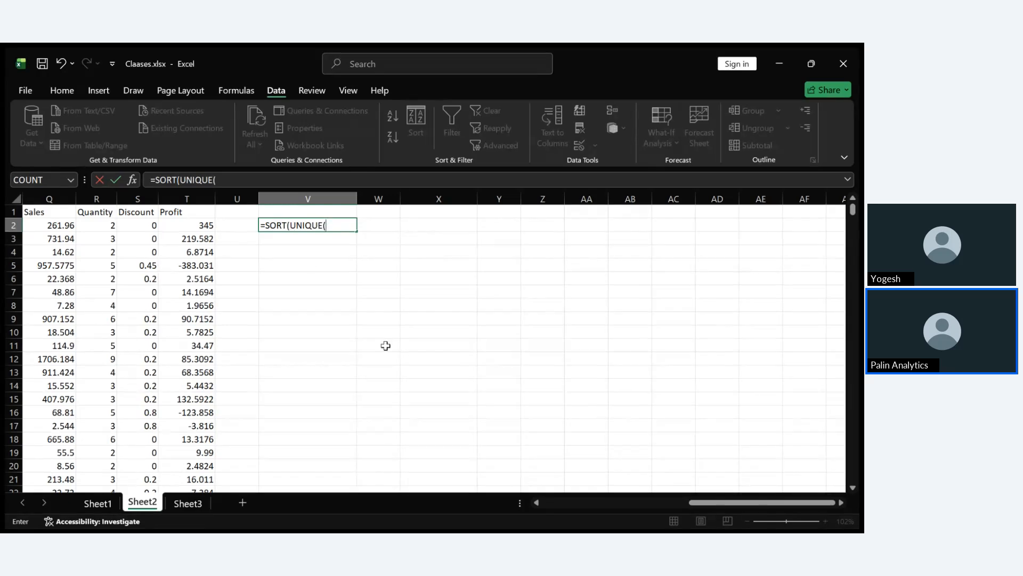
pyautogui.hscroll(-5, 384, 345)
pyautogui.hscroll(-10, 384, 345)
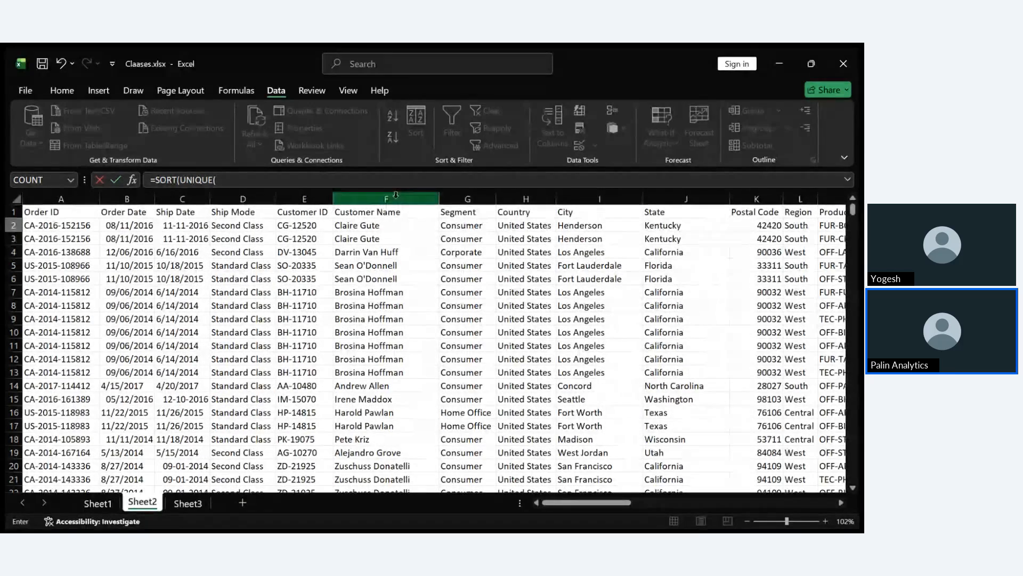
pyautogui.click(397, 197)
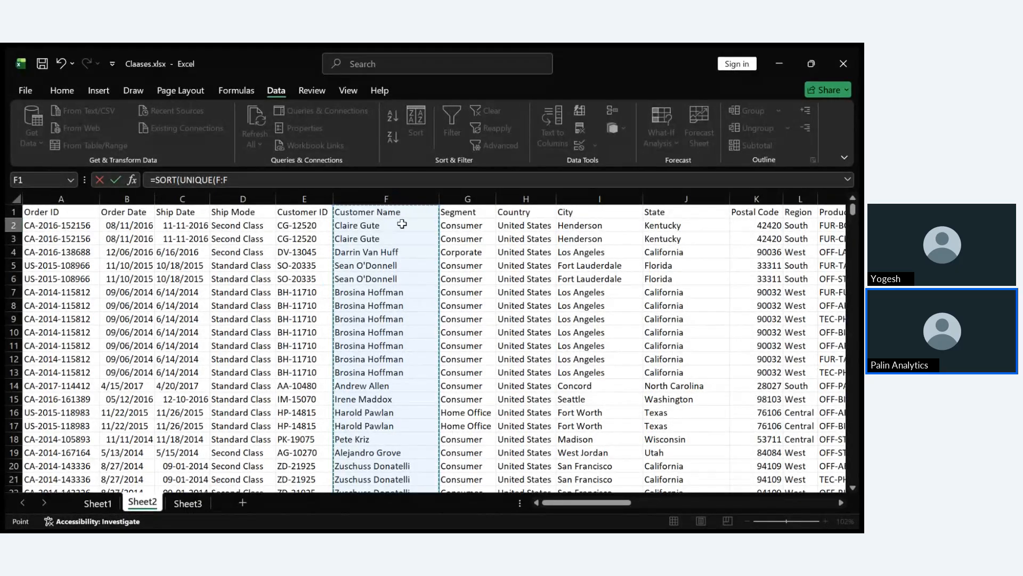
pyautogui.write(',F')
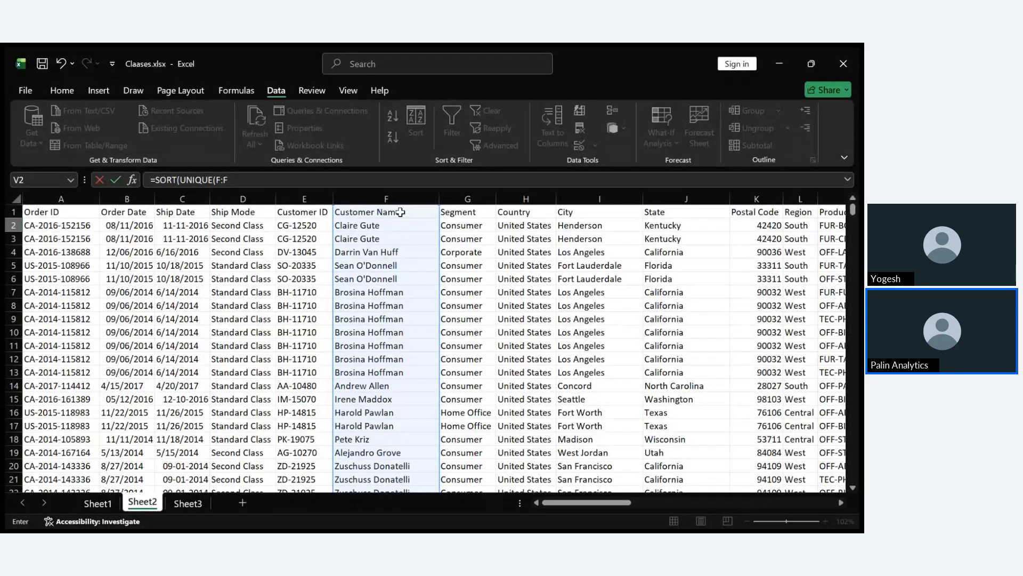
pyautogui.press('Return')
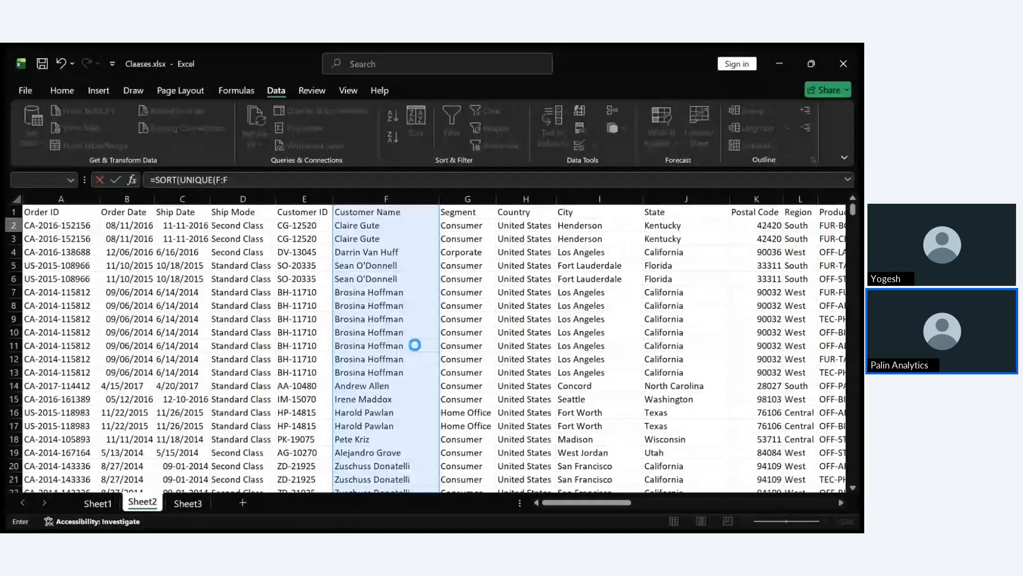
pyautogui.hscroll(3, 565, 341)
pyautogui.hscroll(10, 564, 341)
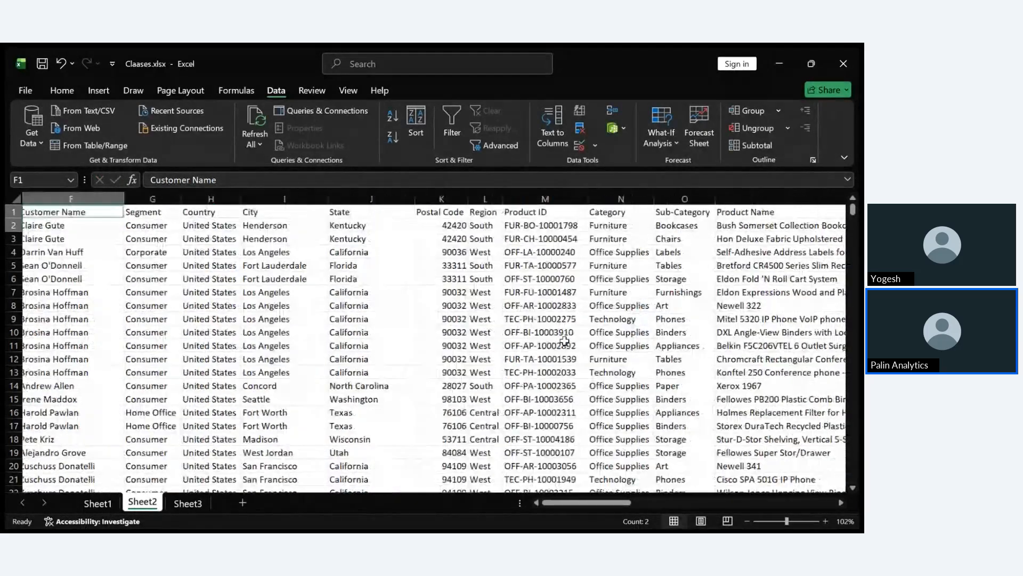
pyautogui.hscroll(2, 564, 340)
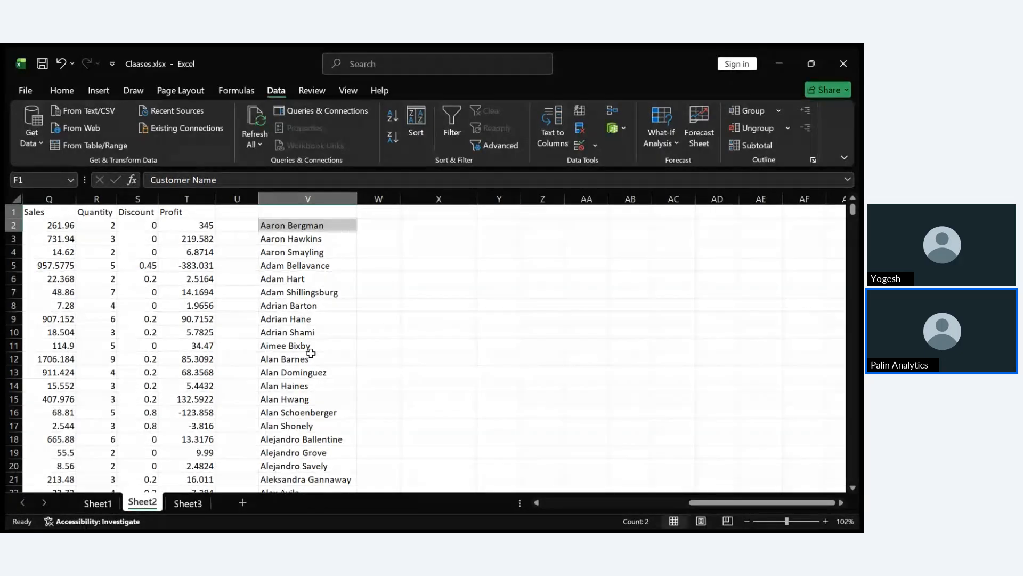
# Step: Look through the sorted list of unique customer names in column V of Sheet2
pyautogui.scroll(-13, 311, 353)
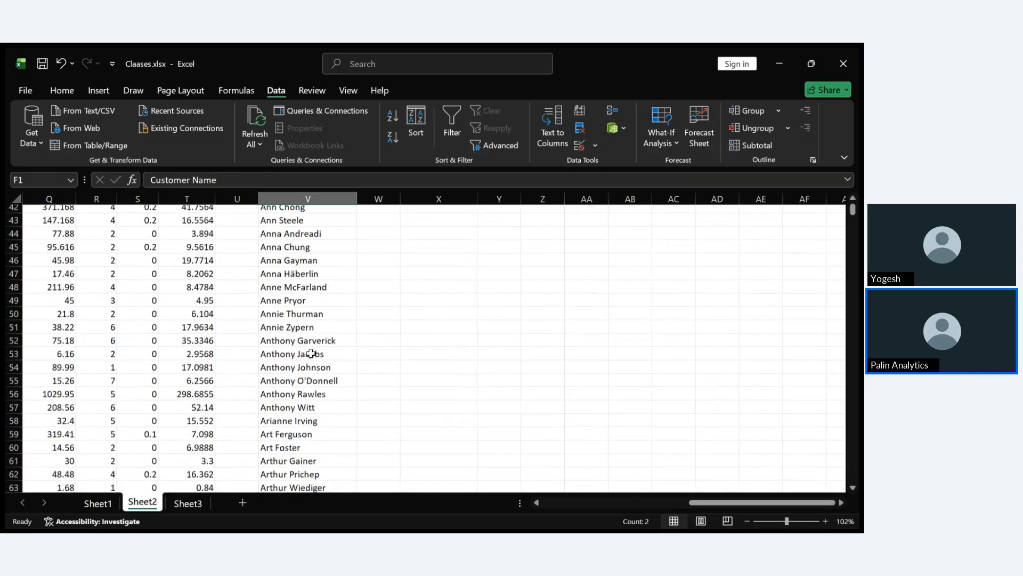
pyautogui.scroll(-13, 311, 353)
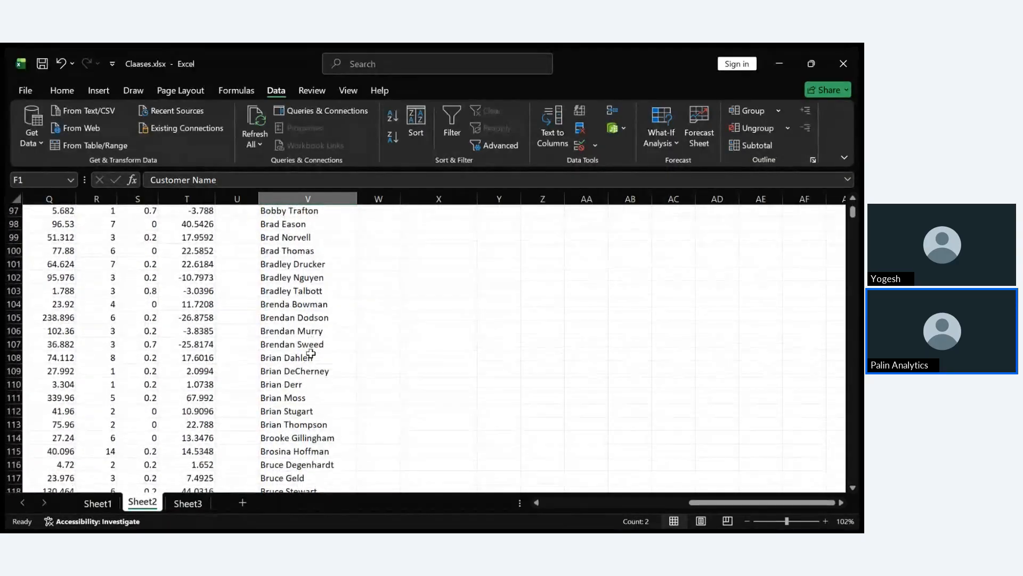
pyautogui.scroll(-5, 311, 352)
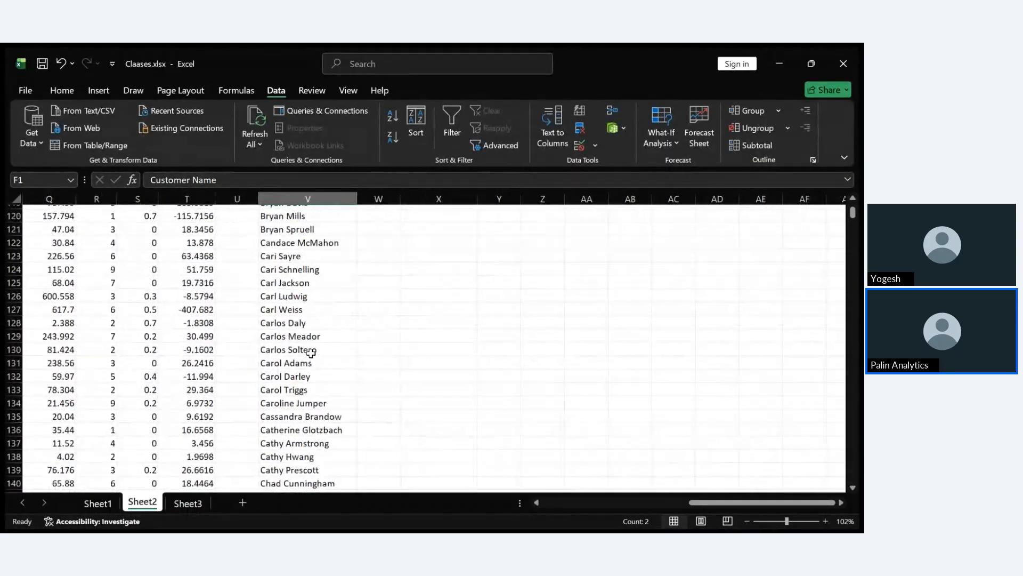
pyautogui.scroll(-4, 311, 353)
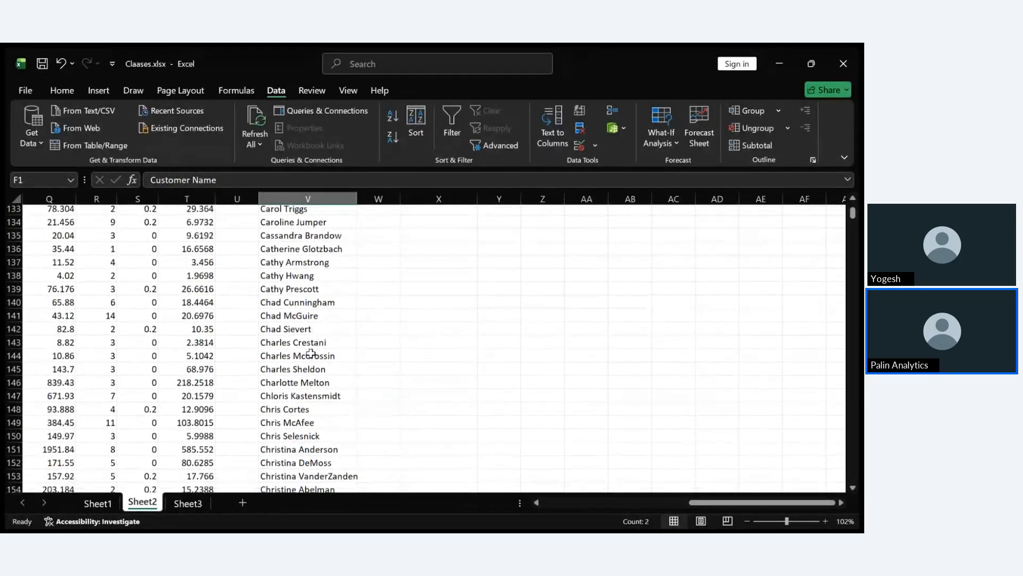
pyautogui.scroll(-6, 311, 353)
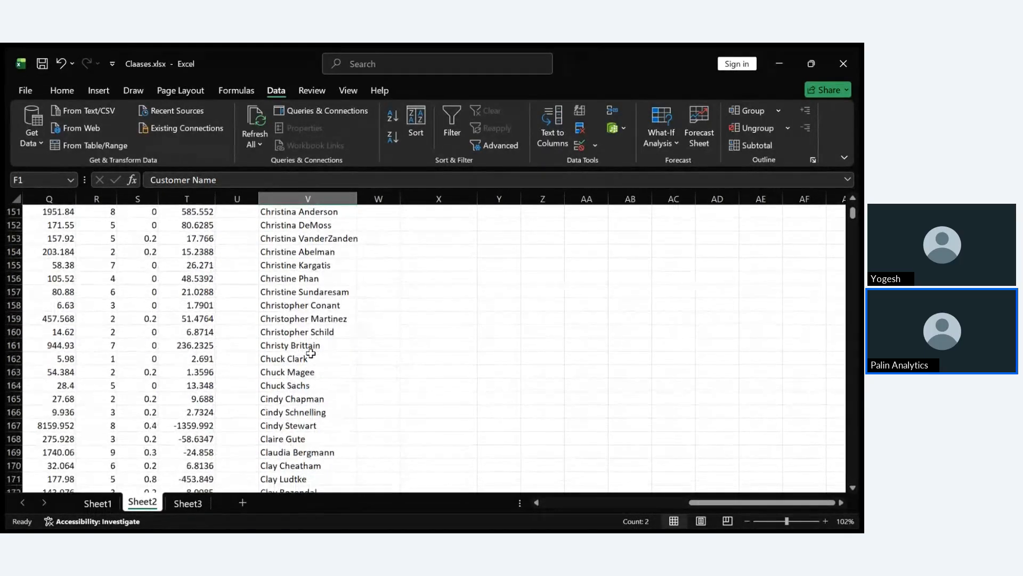
pyautogui.scroll(-6, 310, 352)
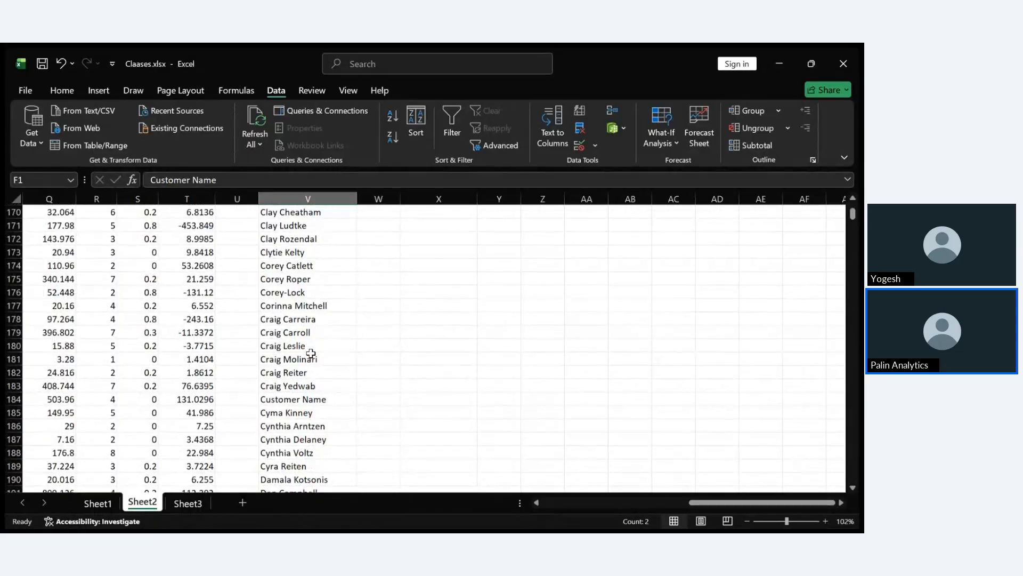
pyautogui.scroll(-6, 311, 353)
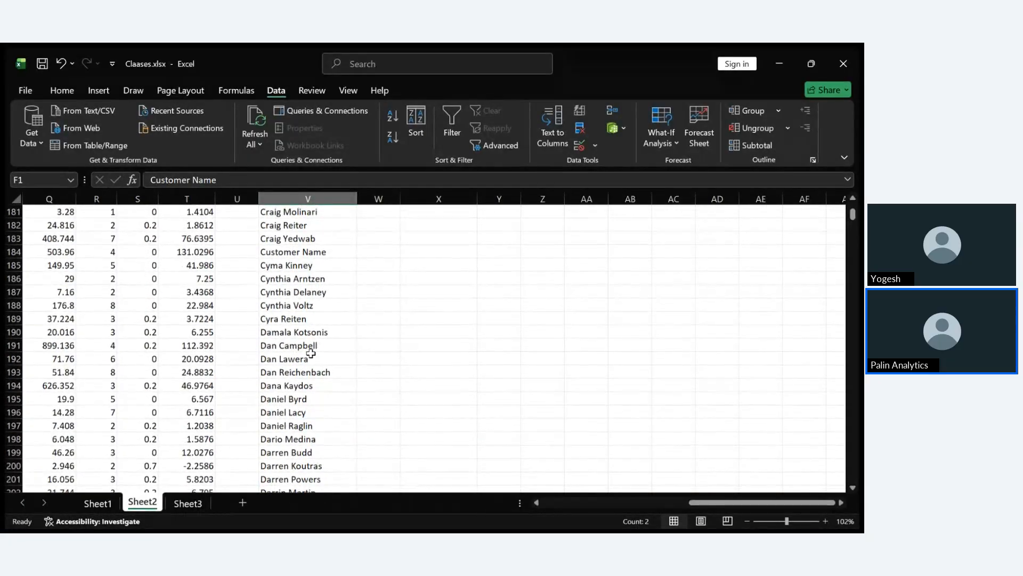
pyautogui.scroll(-1, 310, 352)
pyautogui.click(311, 353)
pyautogui.scroll(20, 312, 354)
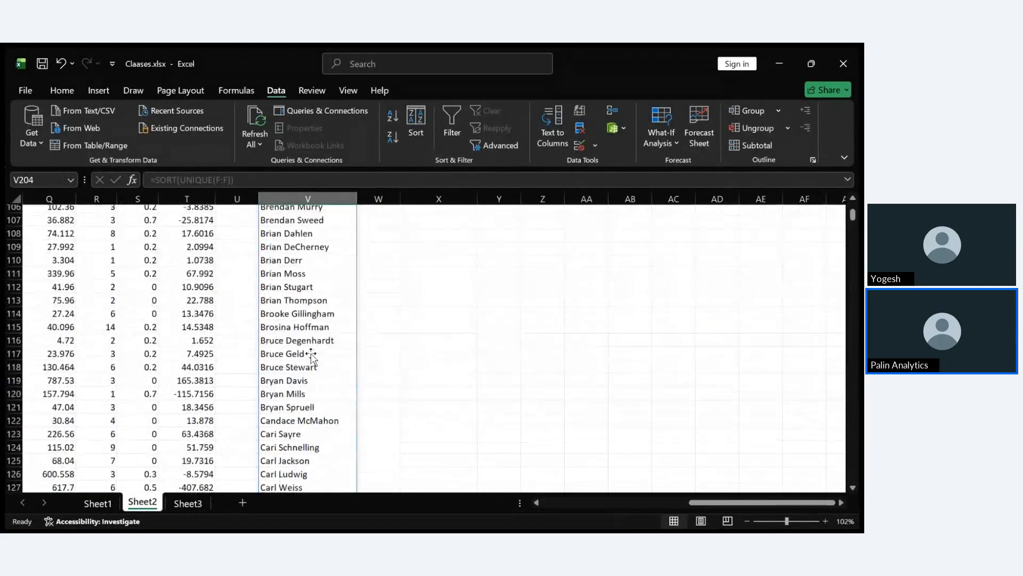
# Step: Set the list validation source of cell X2 to column V, then try a name from its dropdown and clear the cell
pyautogui.click(413, 278)
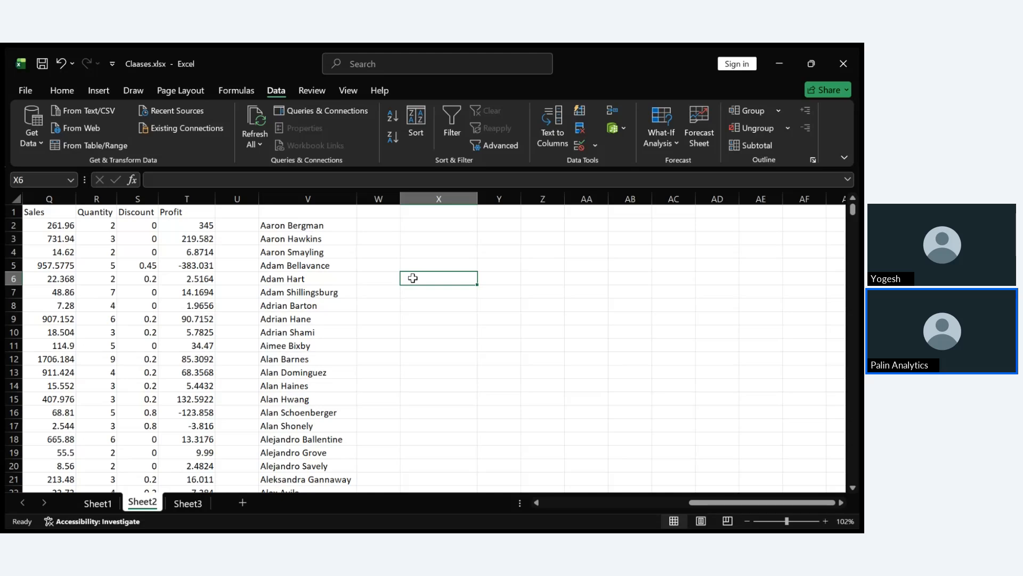
pyautogui.click(441, 240)
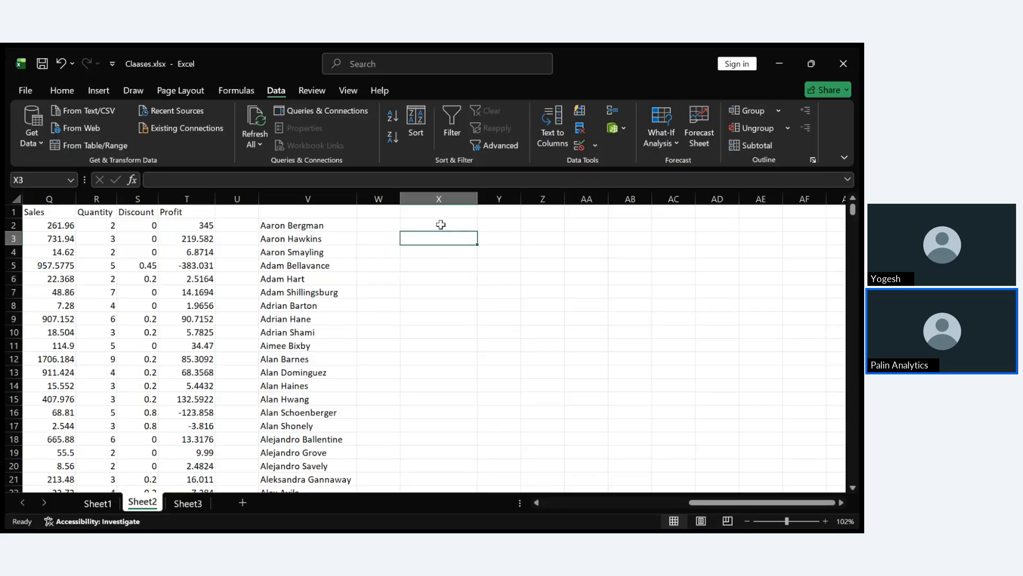
pyautogui.click(441, 224)
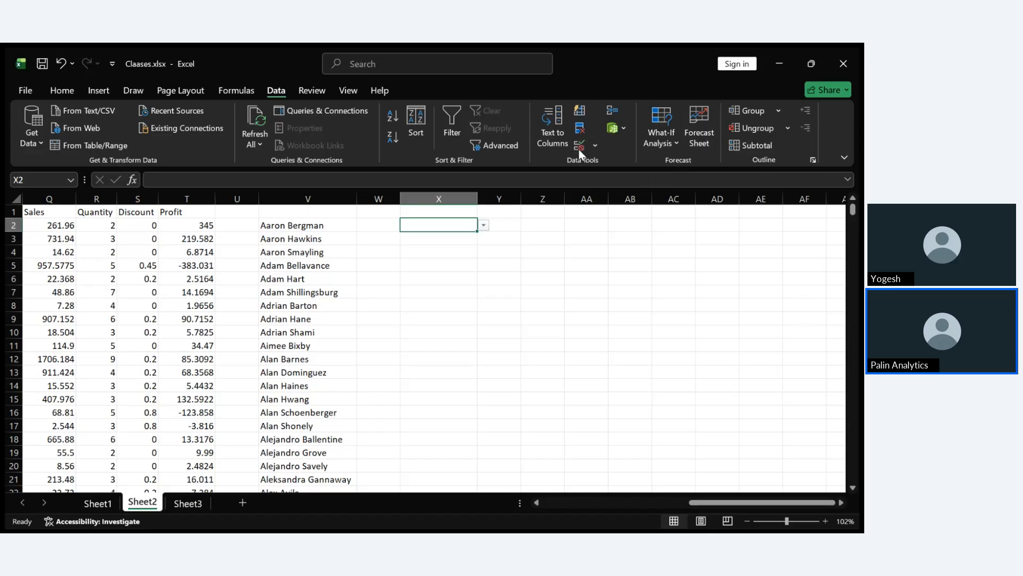
pyautogui.click(570, 251)
pyautogui.hscroll(3, 570, 251)
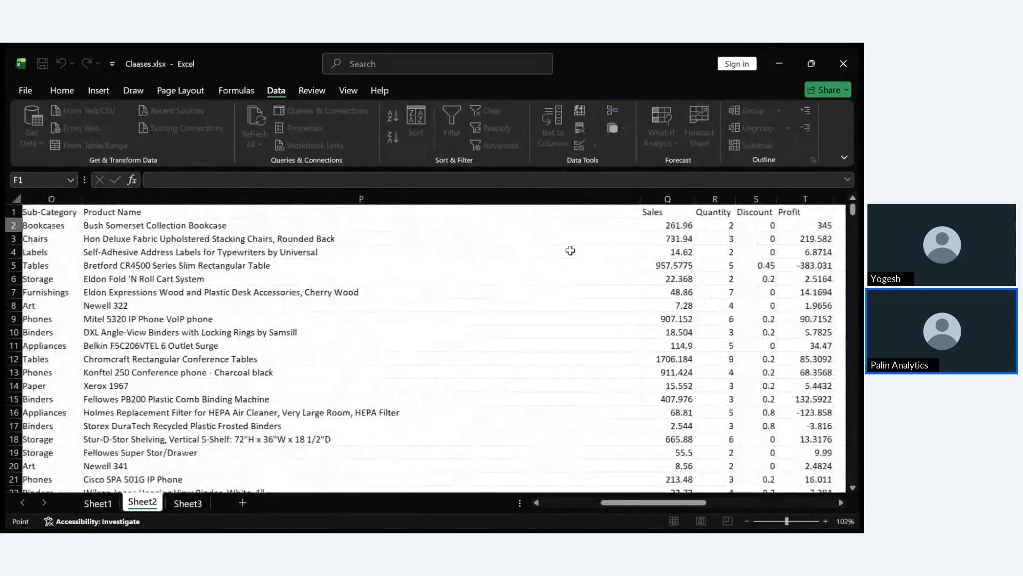
pyautogui.hscroll(3, 570, 251)
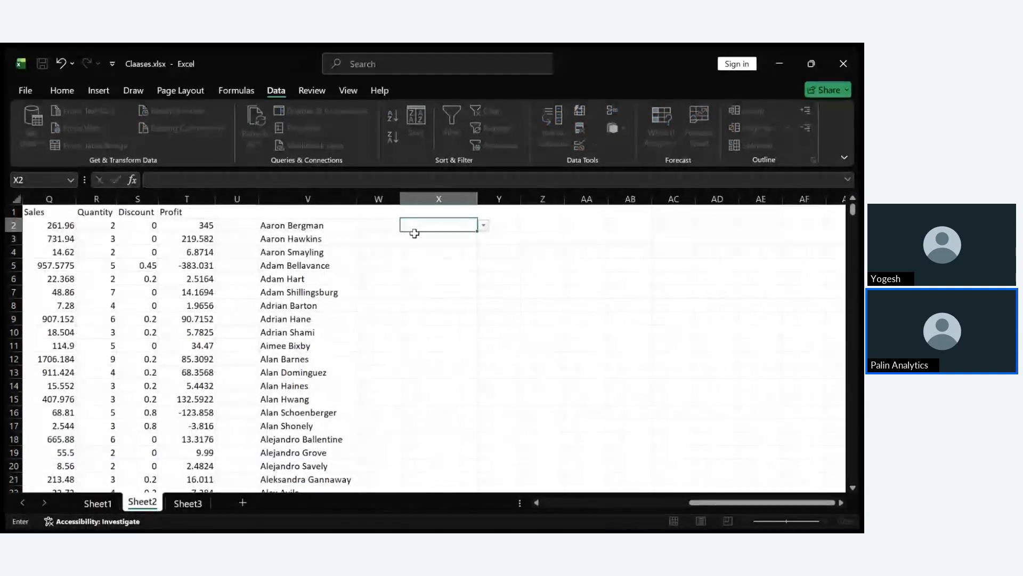
pyautogui.click(308, 198)
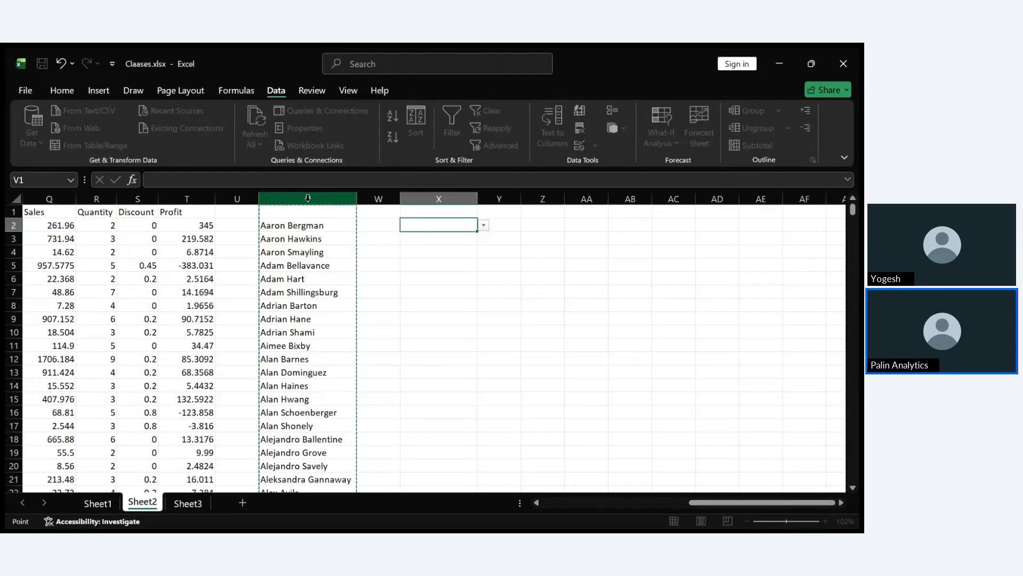
pyautogui.click(586, 326)
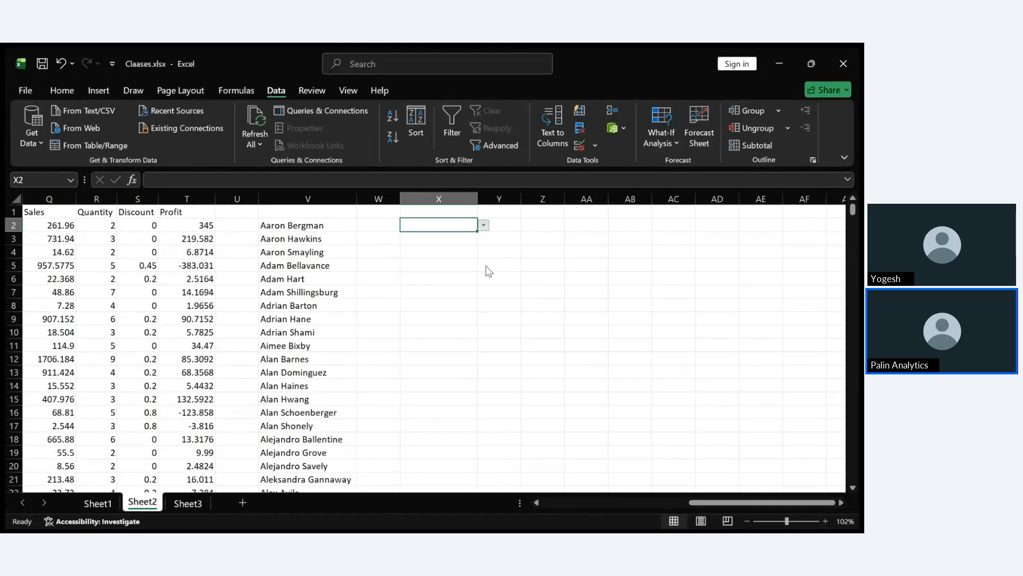
pyautogui.click(414, 271)
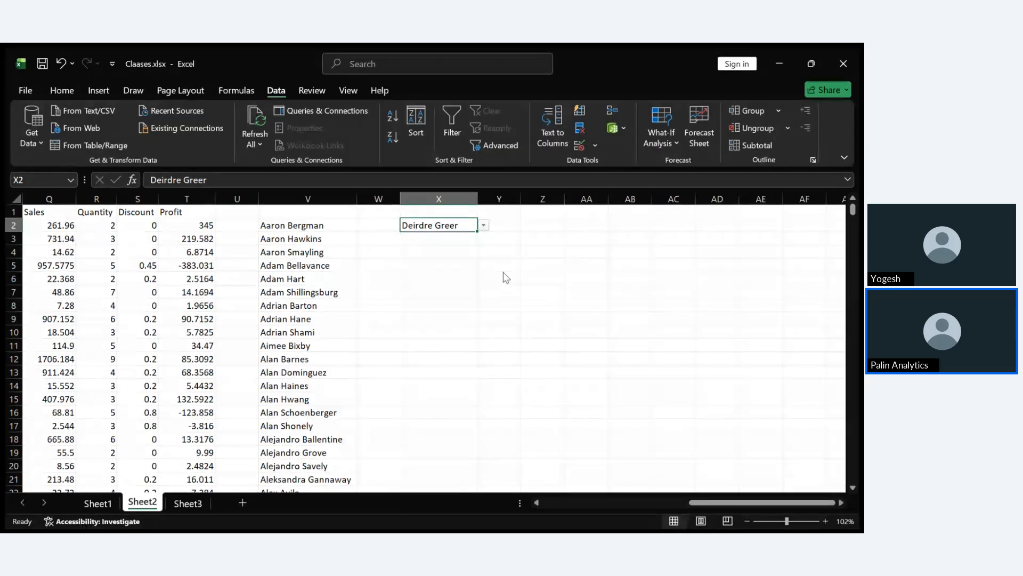
pyautogui.press('Delete')
# Step: Enter the label "Customer Name:" in cell B2 of a new worksheet and widen columns B and C
pyautogui.click(245, 504)
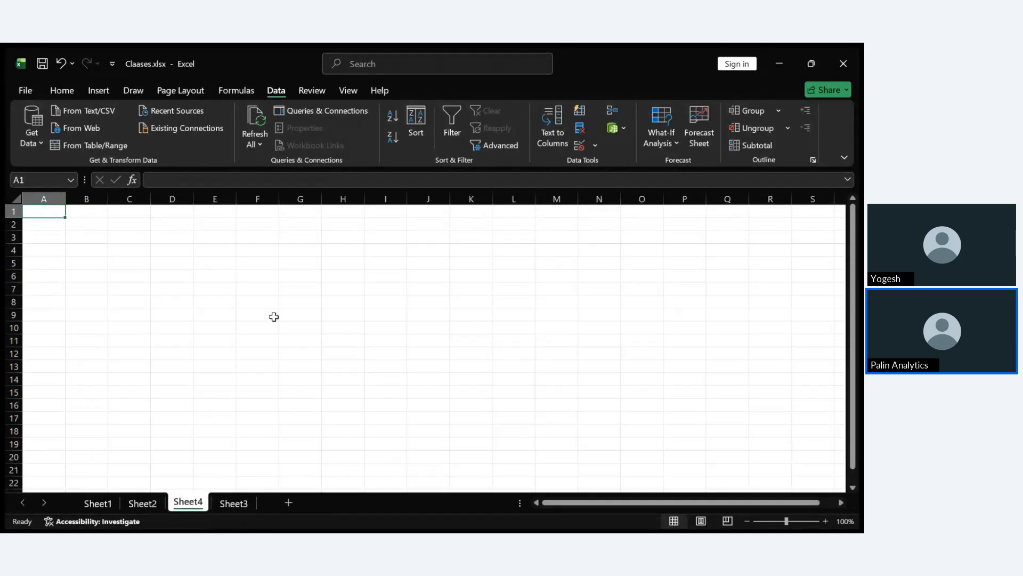
pyautogui.click(81, 226)
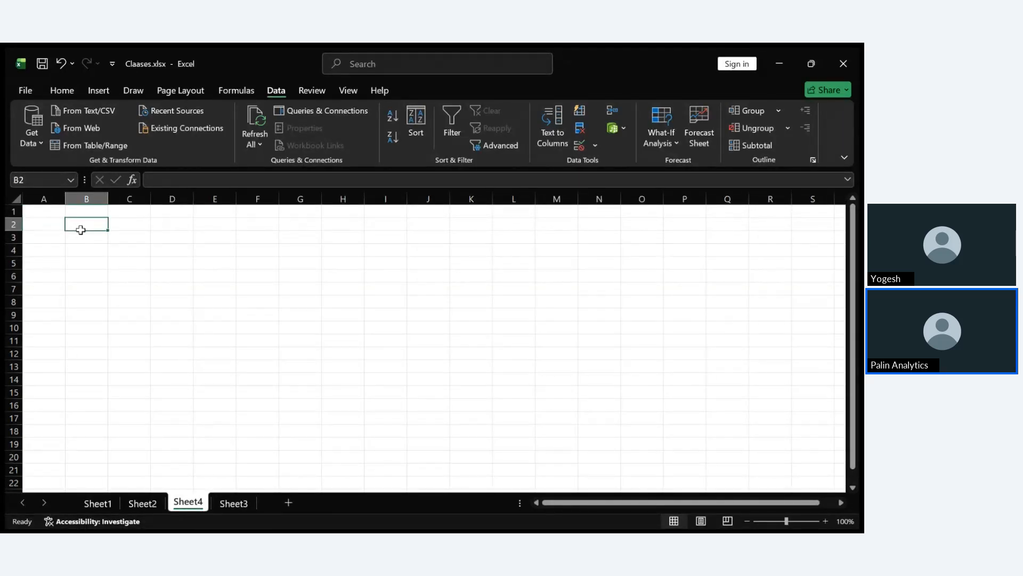
pyautogui.write('Cust')
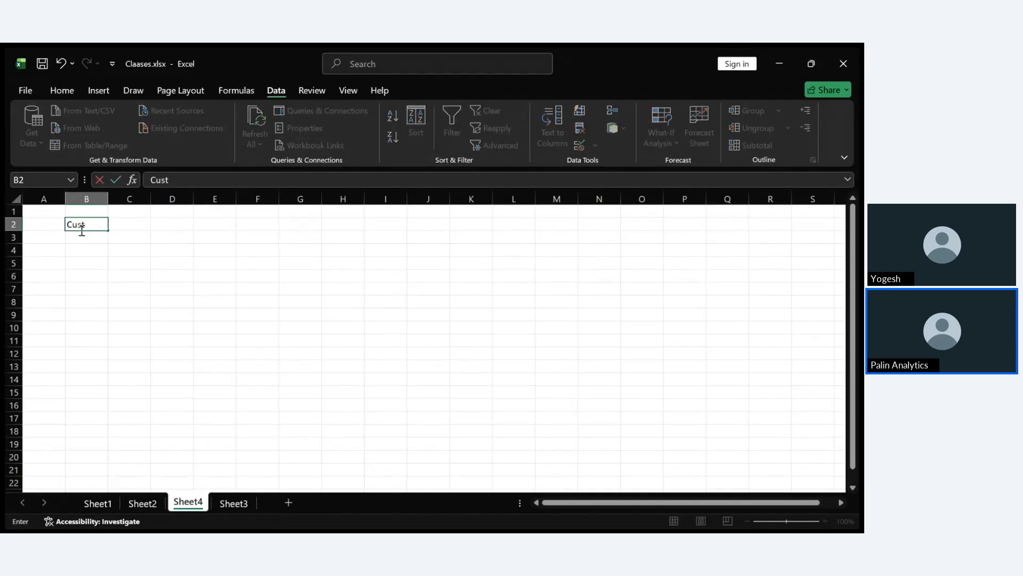
pyautogui.write('omer Name:')
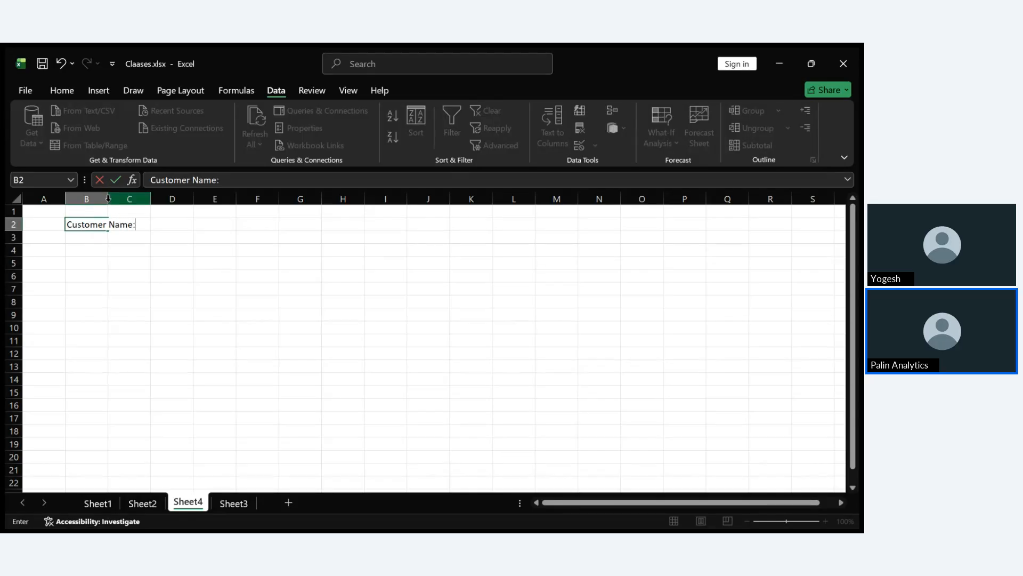
pyautogui.click(127, 199)
pyautogui.click(265, 314)
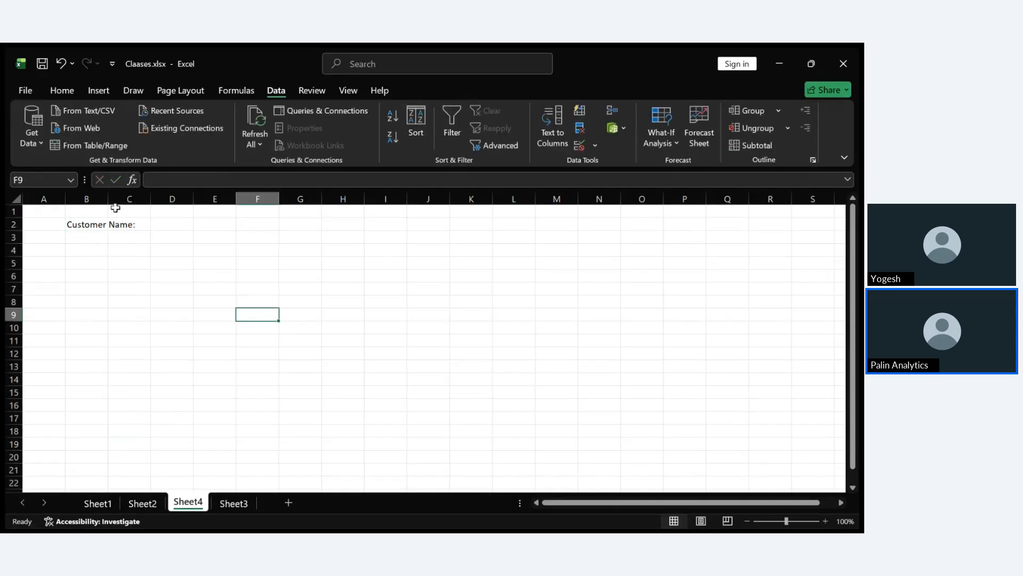
pyautogui.moveTo(107, 199); pyautogui.dragTo(142, 200)
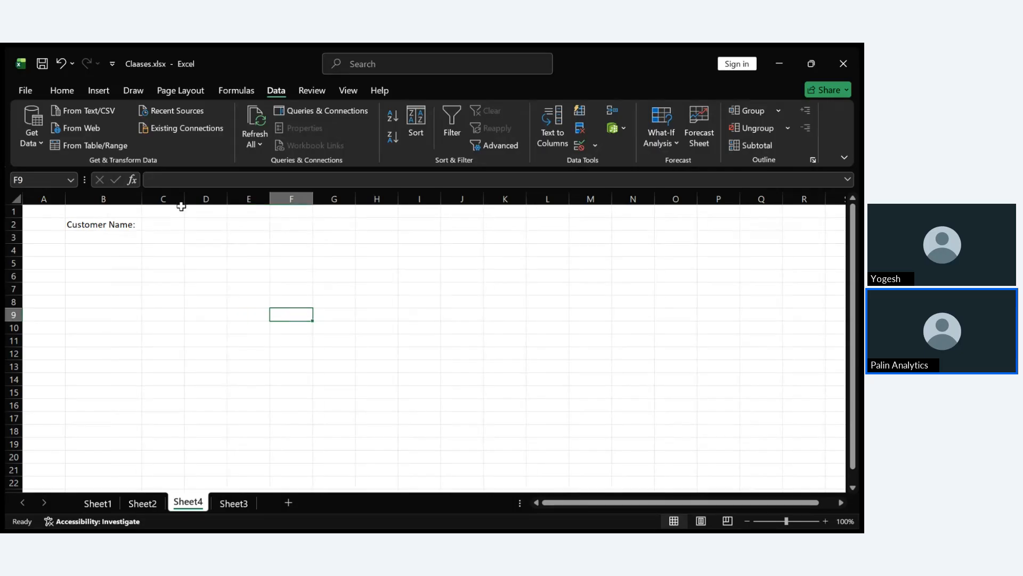
pyautogui.moveTo(185, 199); pyautogui.dragTo(239, 202)
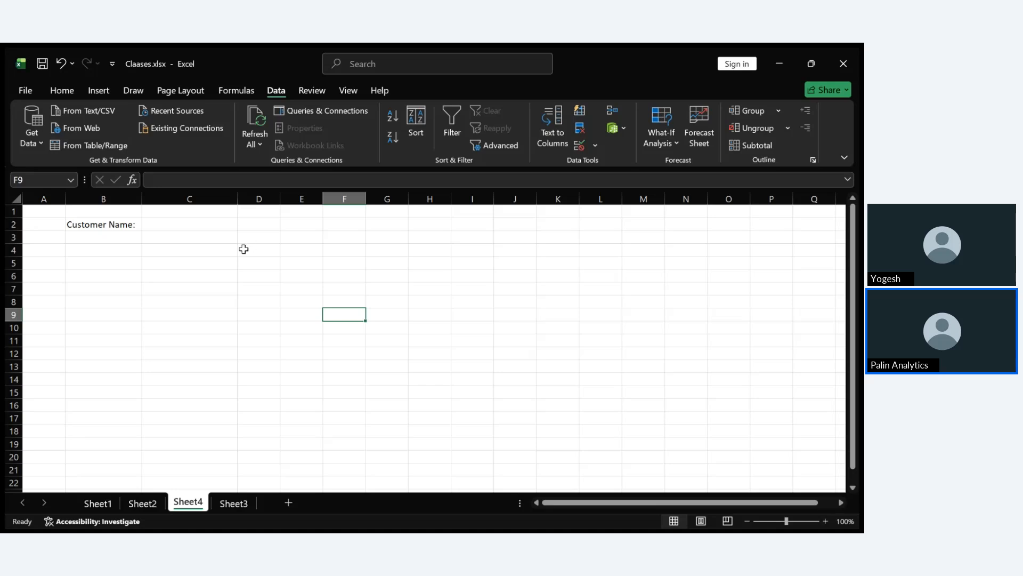
# Step: Add a list data validation to cell C2 with column V of Sheet2 as source, and pick a customer from its dropdown
pyautogui.click(200, 222)
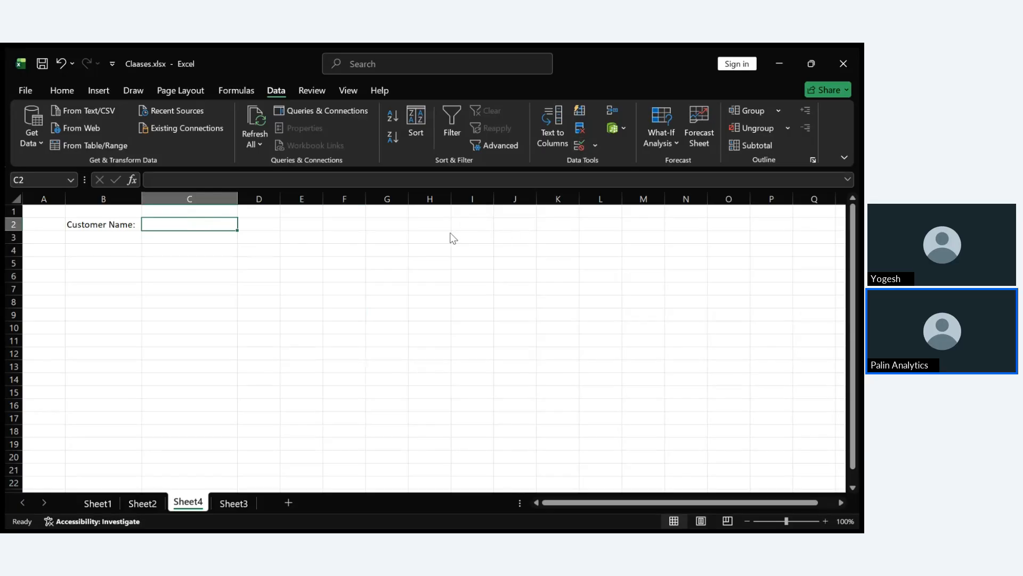
pyautogui.hotkey('alt', 'd')
pyautogui.press('l')
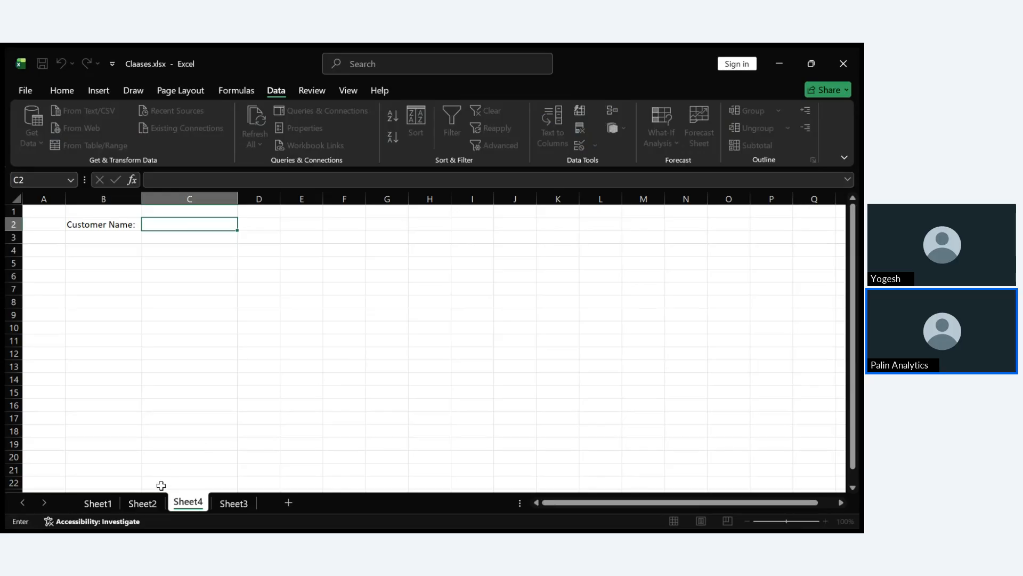
pyautogui.click(149, 504)
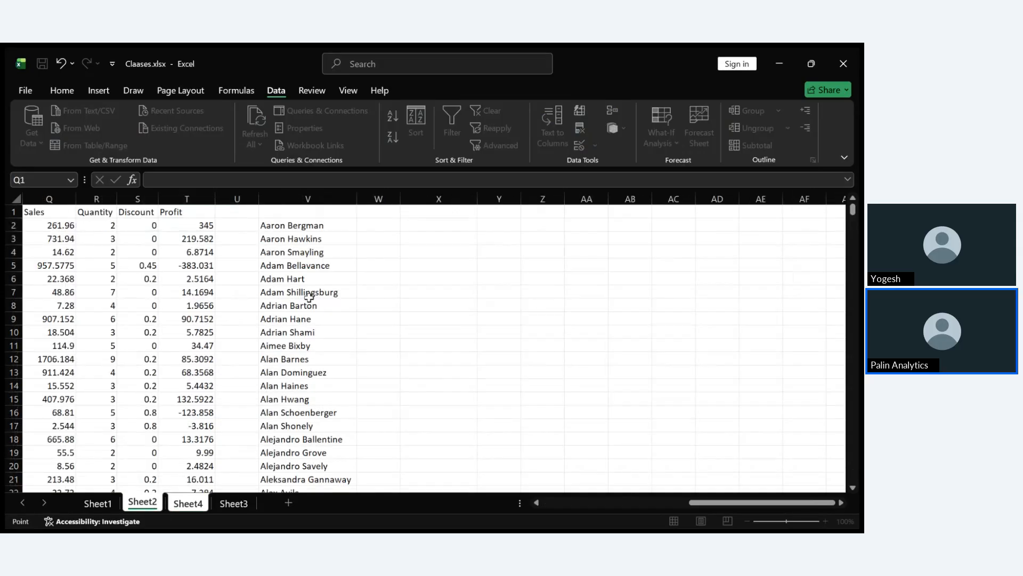
pyautogui.click(311, 200)
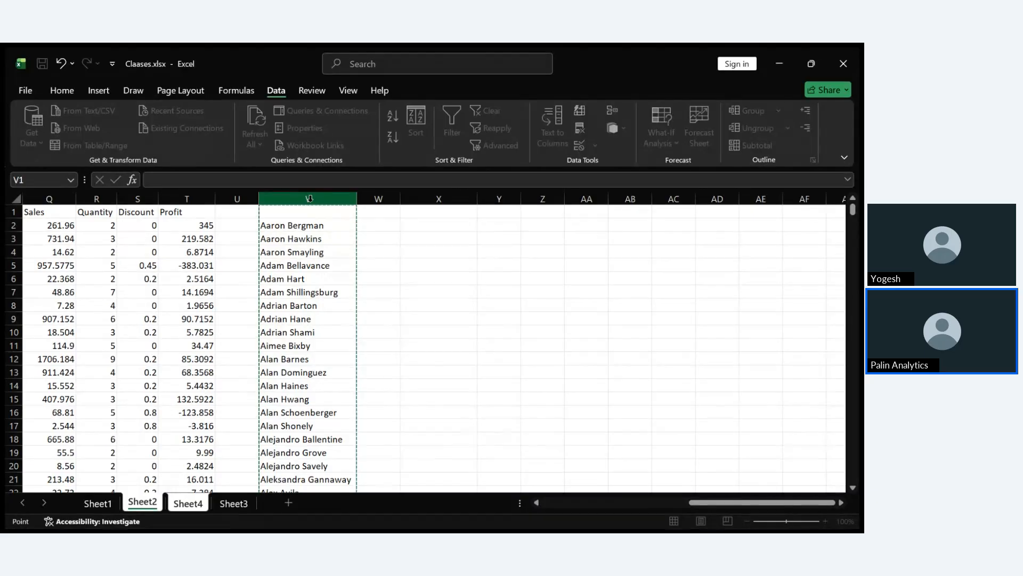
pyautogui.click(583, 326)
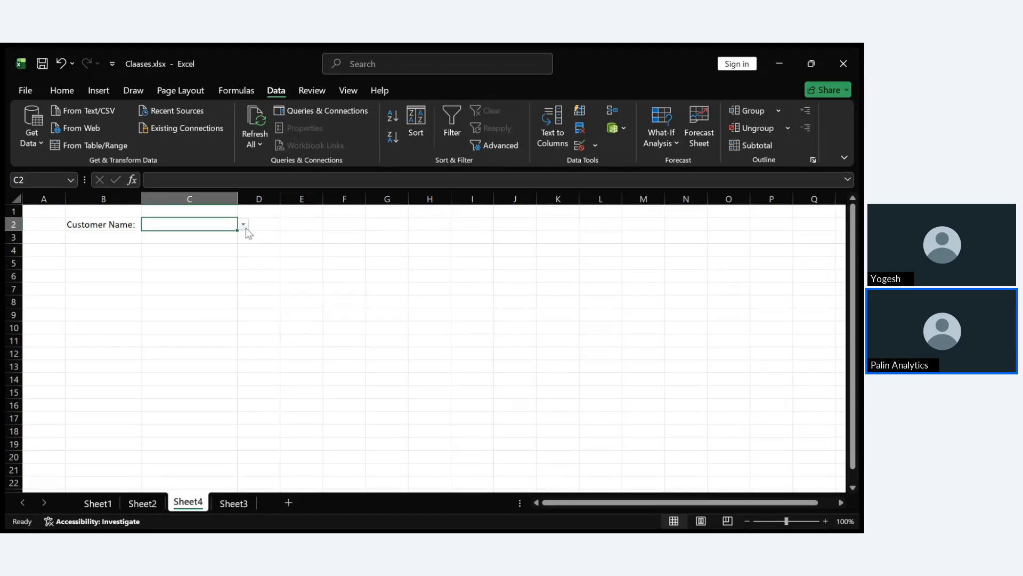
pyautogui.click(244, 227)
pyautogui.click(205, 262)
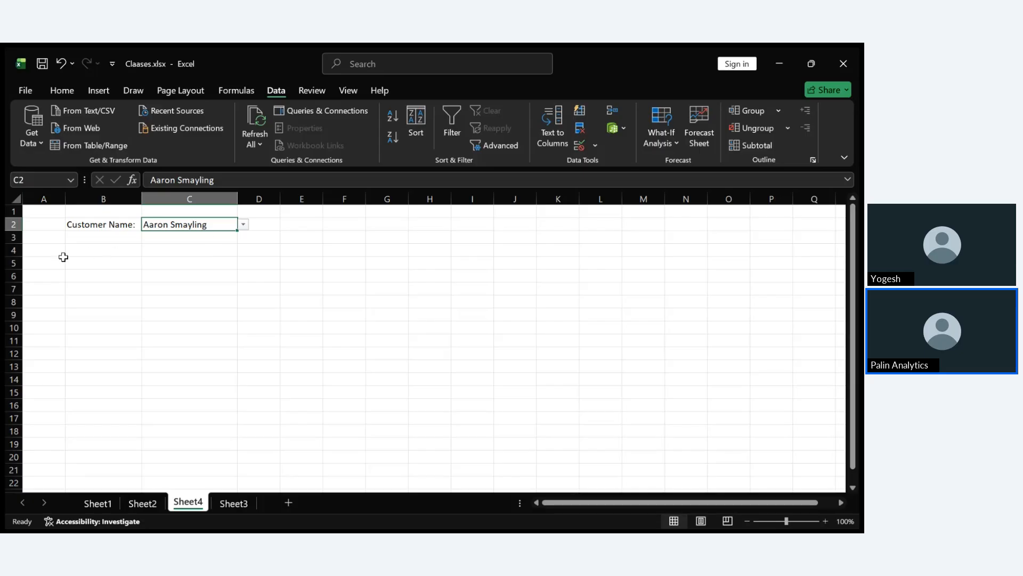
# Step: Start a FILTER formula in cell A4 of Sheet4 with columns A:T of Sheet2 as the array
pyautogui.click(45, 252)
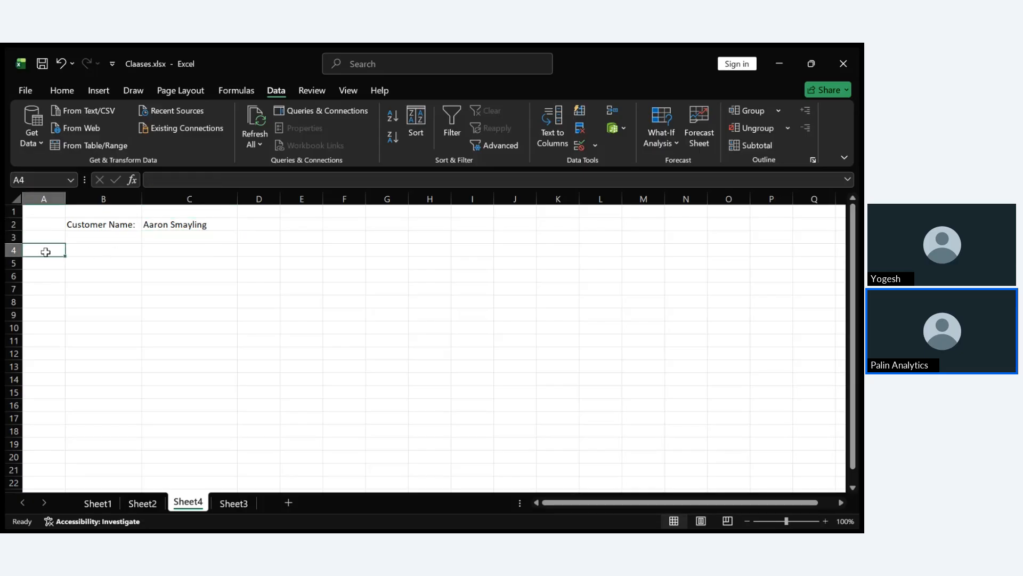
pyautogui.write('=')
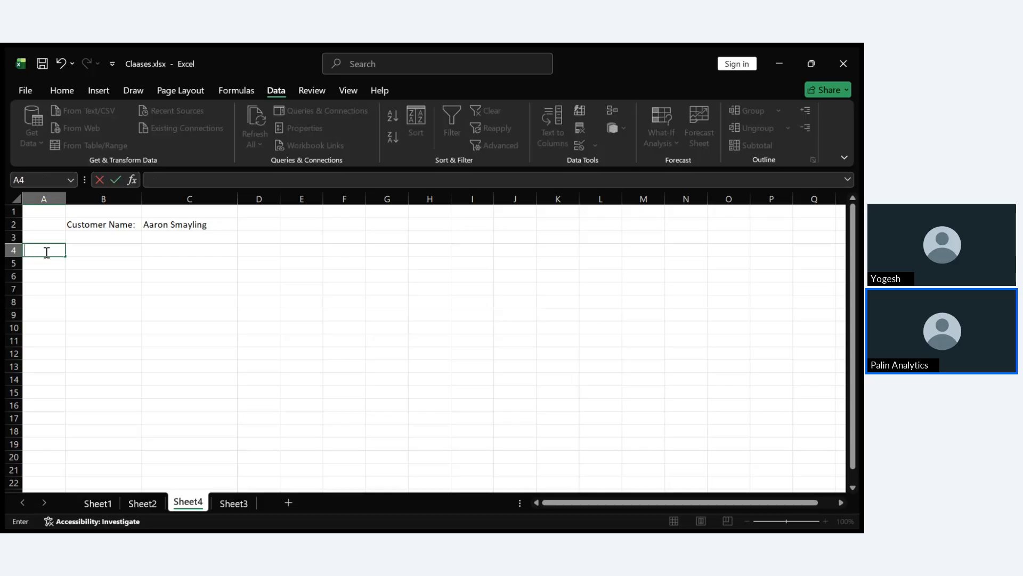
pyautogui.write('FILTER')
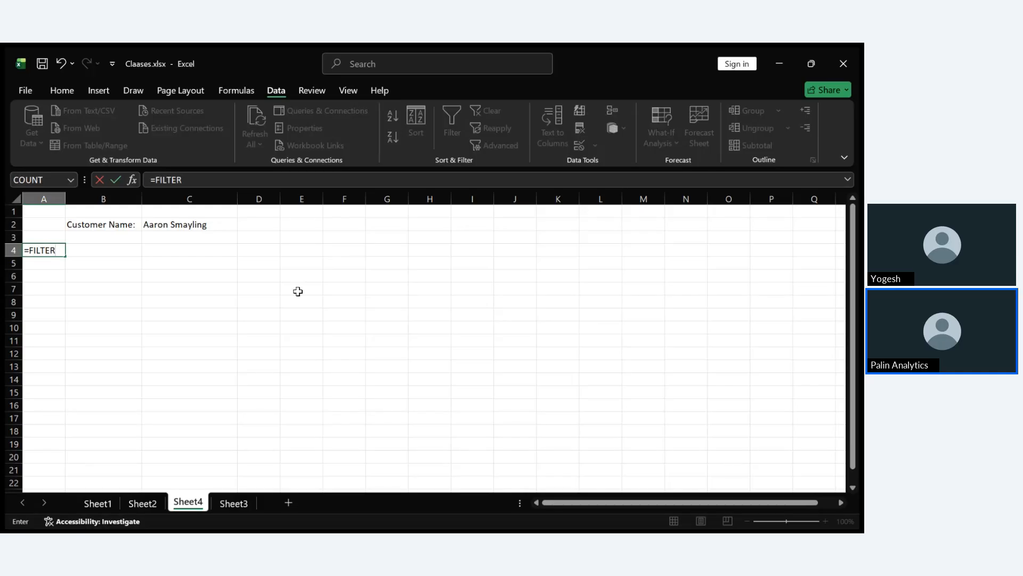
pyautogui.click(477, 357)
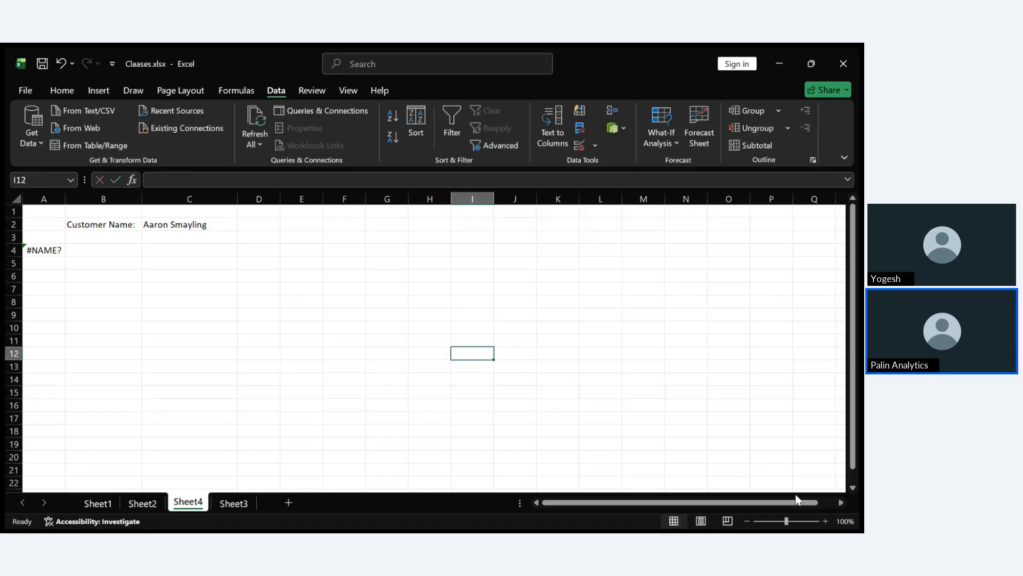
pyautogui.click(798, 520)
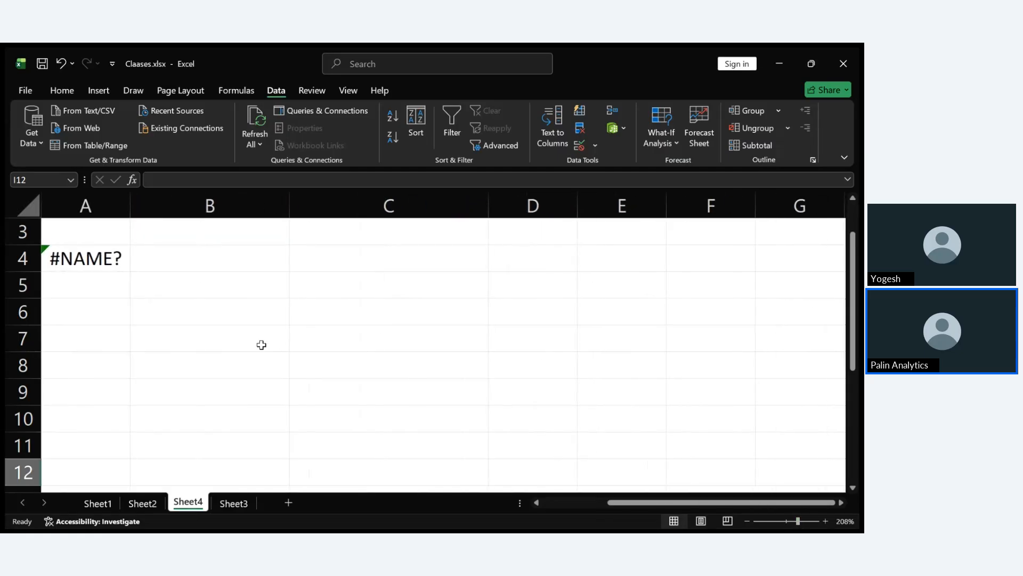
pyautogui.doubleClick(98, 259)
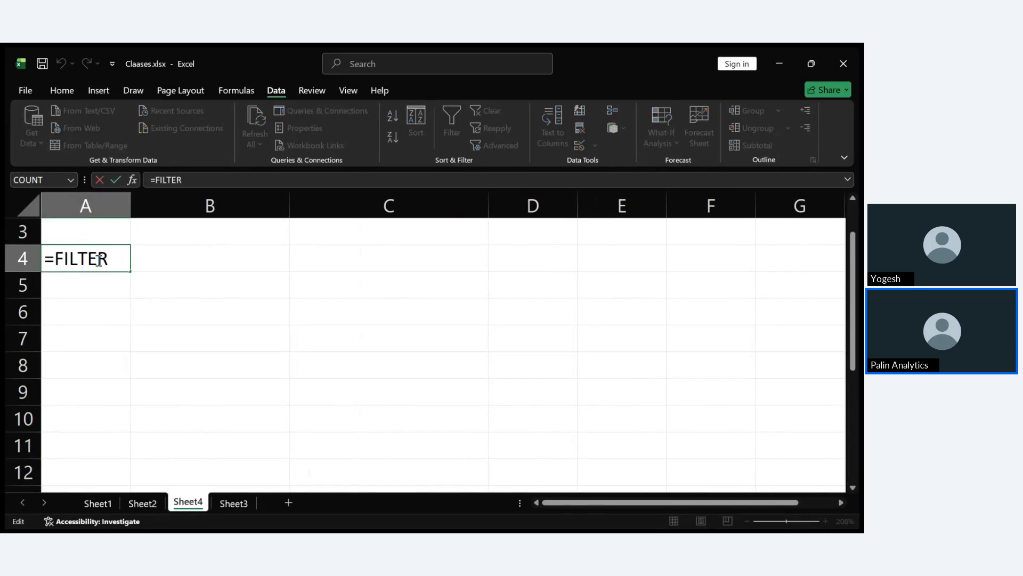
pyautogui.press('BackSpace')
pyautogui.write('R(')
pyautogui.click(134, 505)
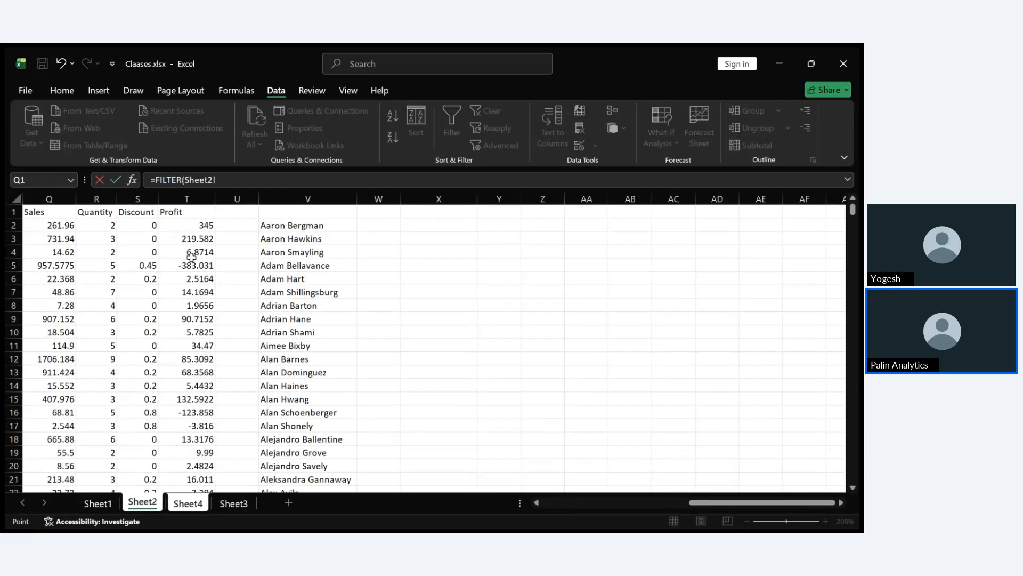
pyautogui.moveTo(186, 199); pyautogui.dragTo(4, 199)
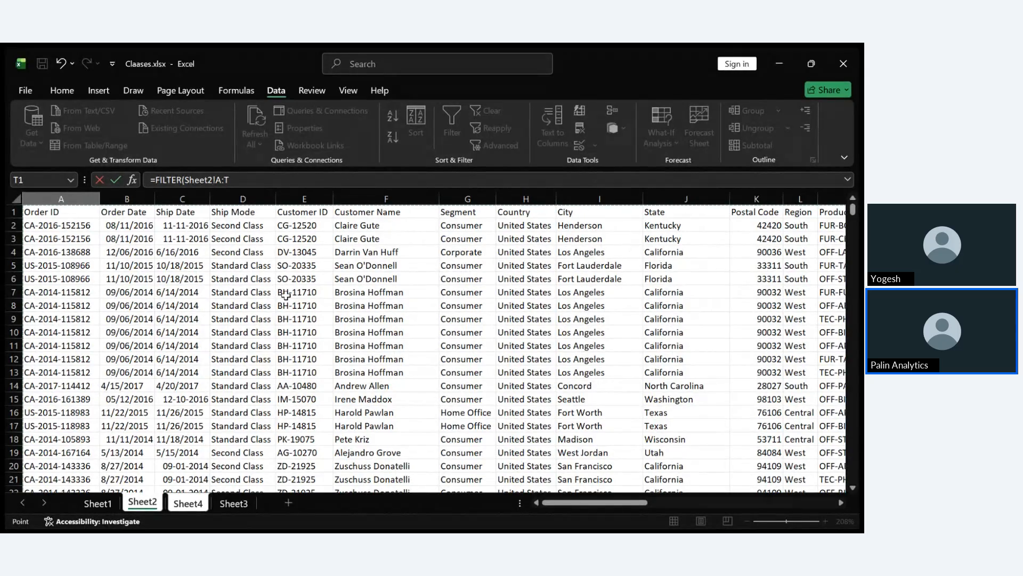
pyautogui.write(',')
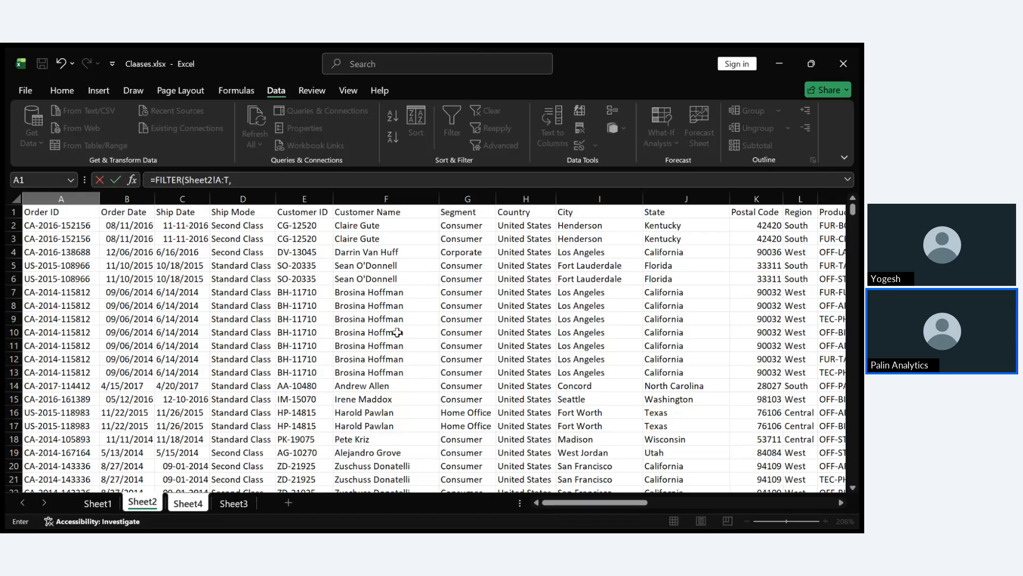
# Step: Complete the FILTER formula with the condition Sheet2!F:F=Sheet4!C2 and enter it
pyautogui.hscroll(6, 397, 332)
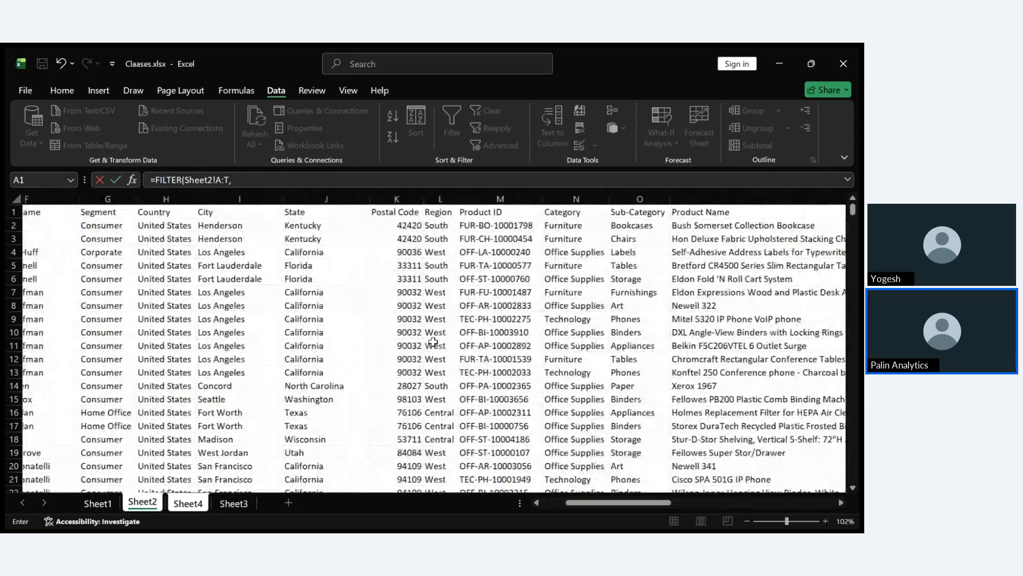
pyautogui.hscroll(-8, 432, 342)
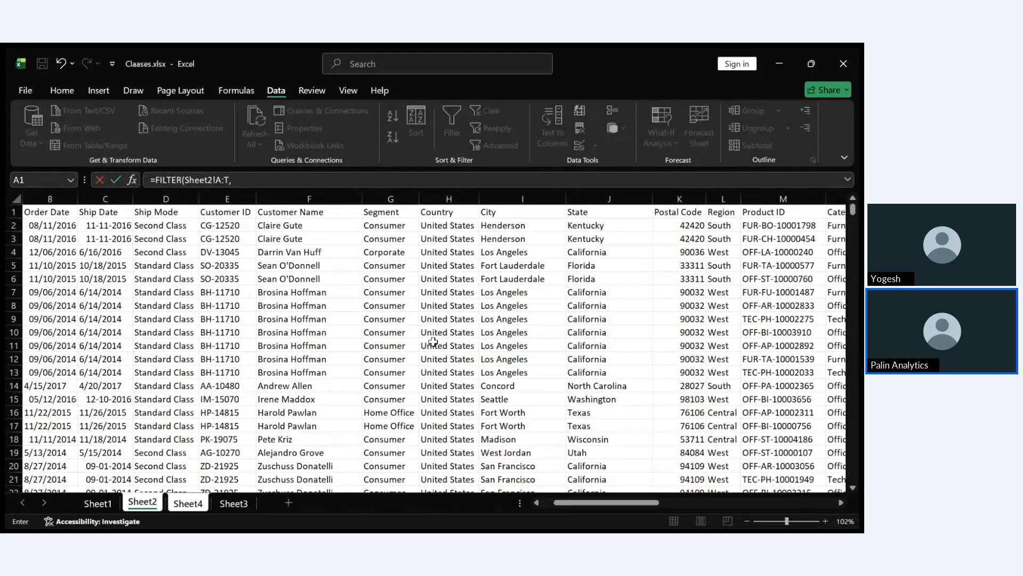
pyautogui.hscroll(-1, 433, 342)
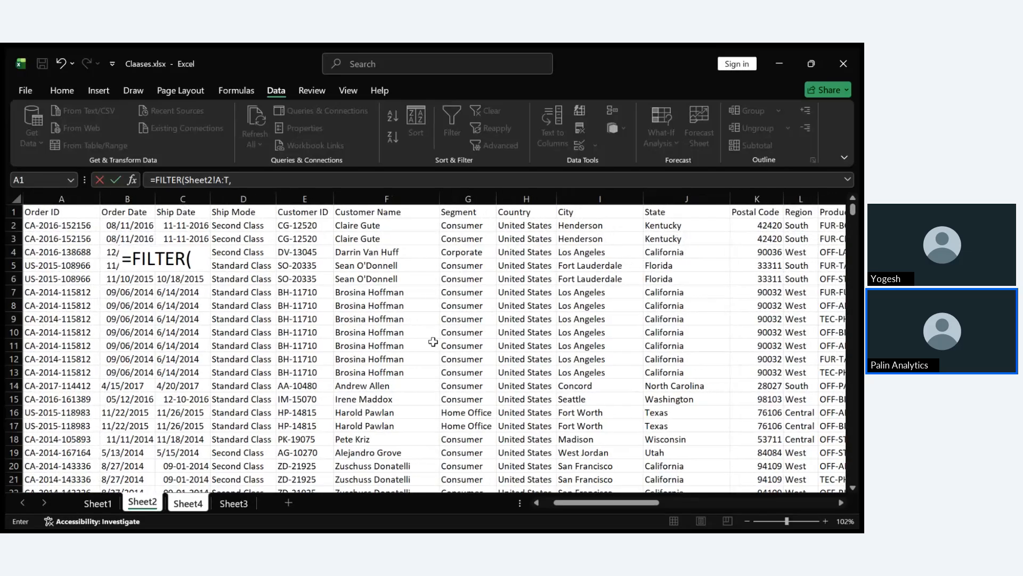
pyautogui.click(388, 197)
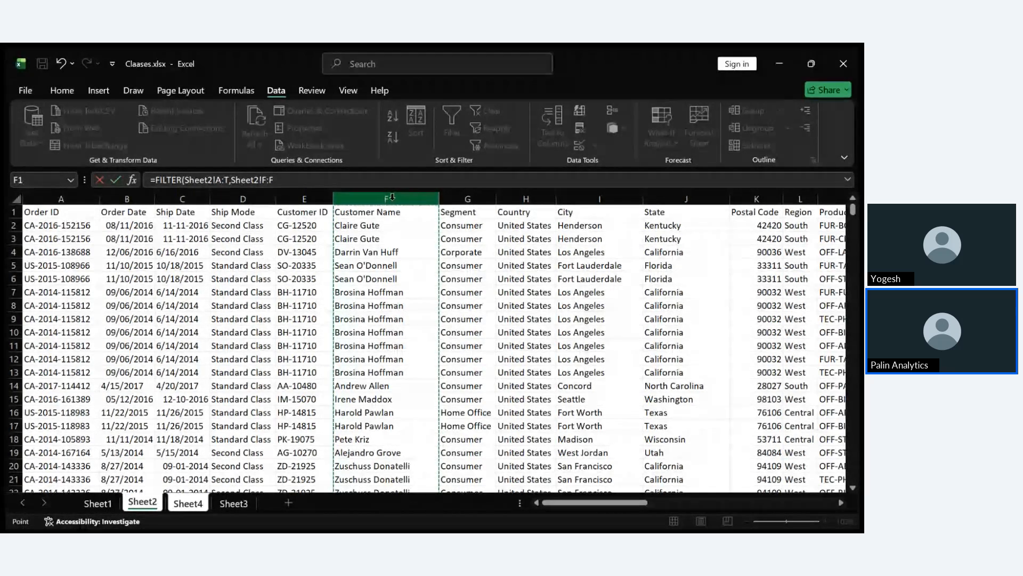
pyautogui.write('=')
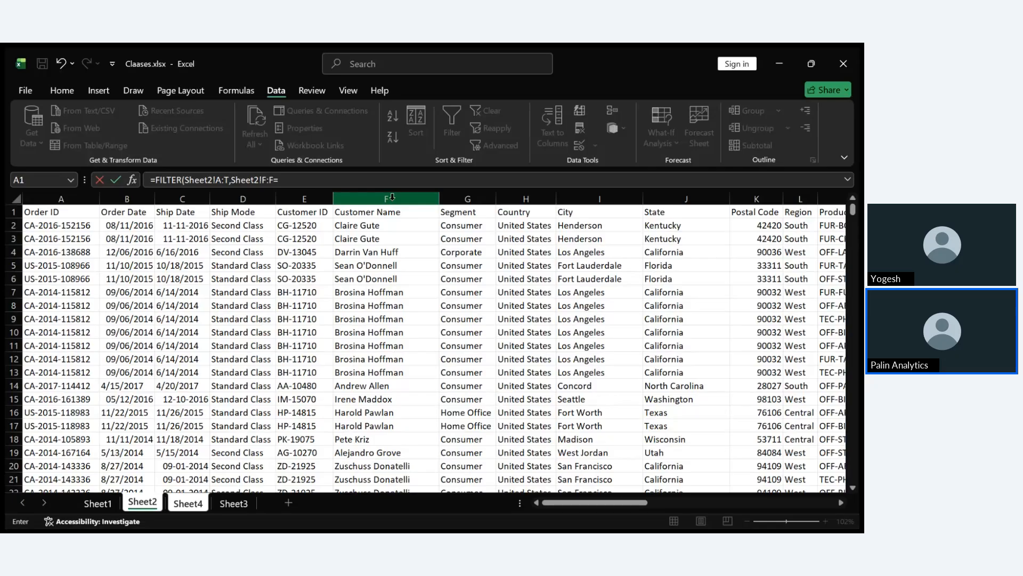
pyautogui.click(190, 503)
pyautogui.scroll(1, 246, 353)
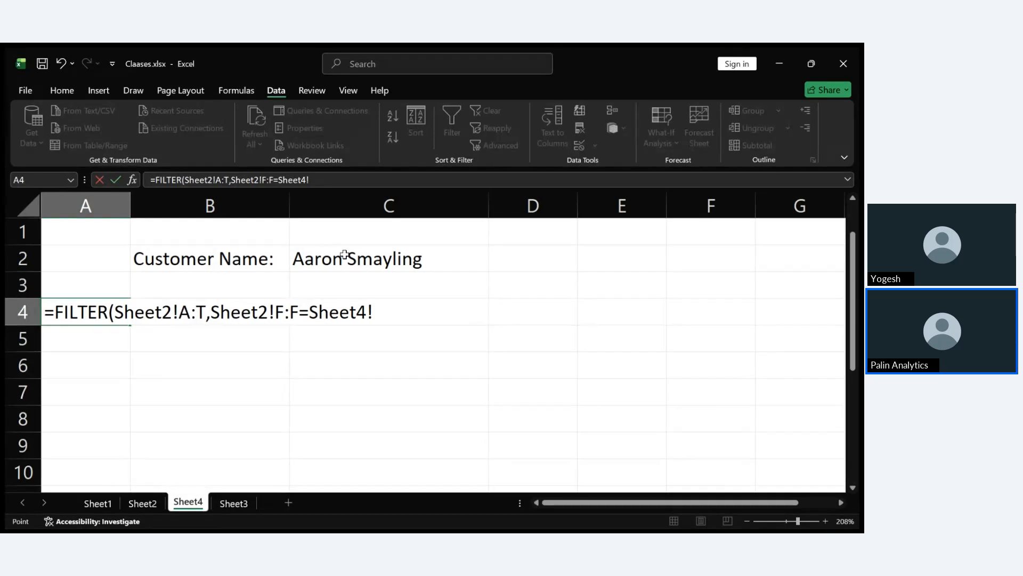
pyautogui.click(347, 260)
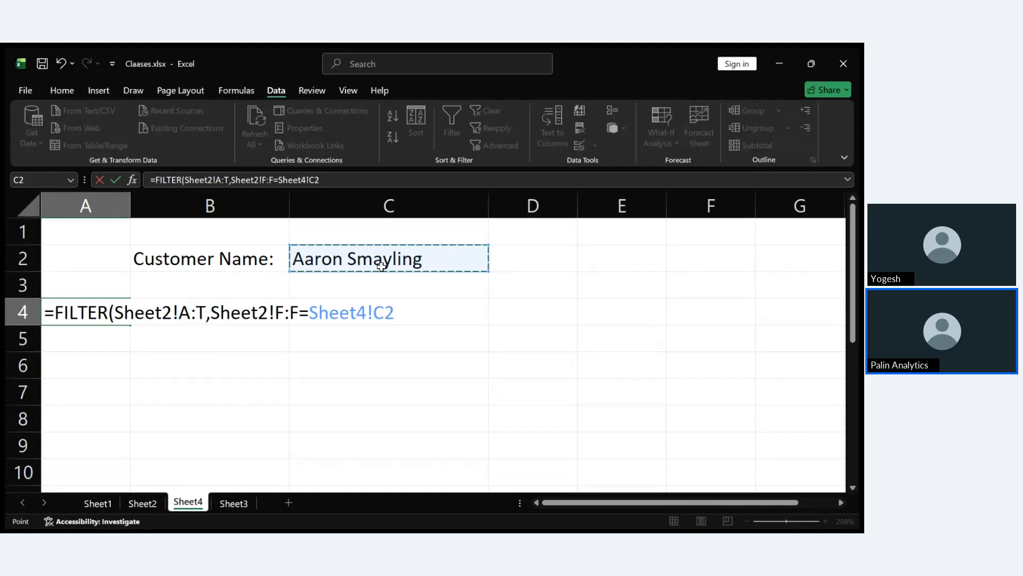
pyautogui.write(')')
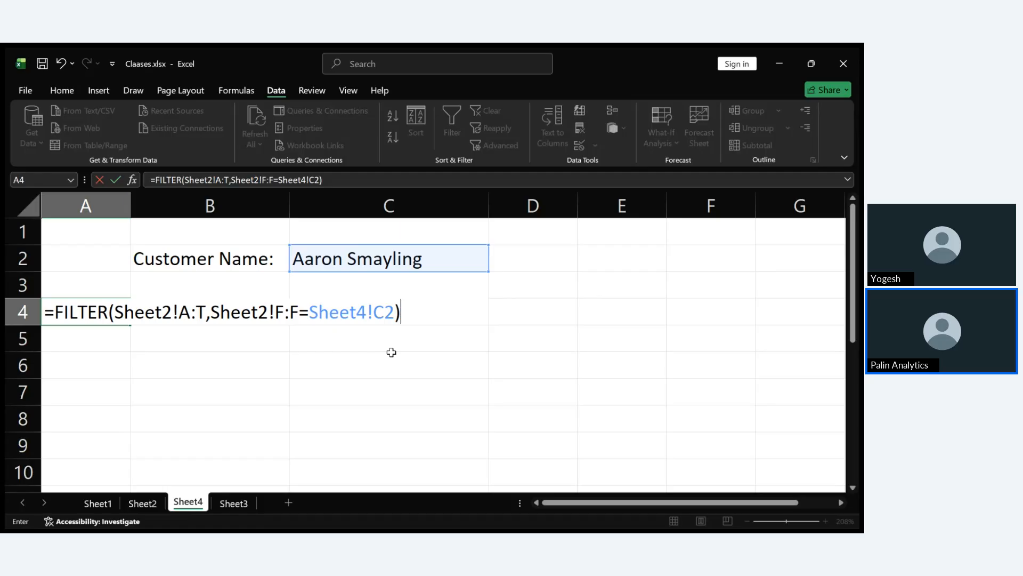
pyautogui.press('Return')
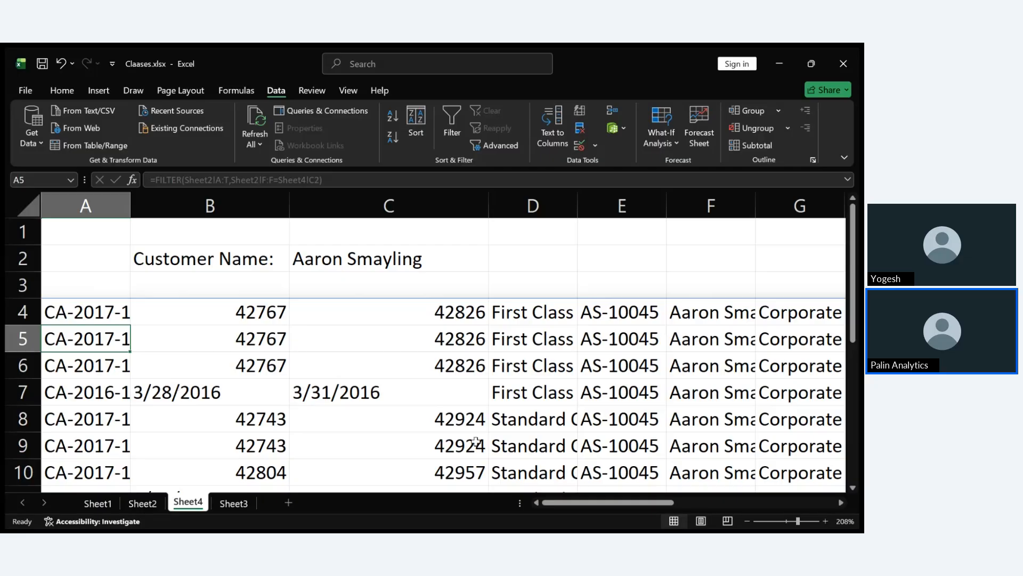
# Step: AutoFit the width of all columns on Sheet4 to their contents
pyautogui.click(776, 523)
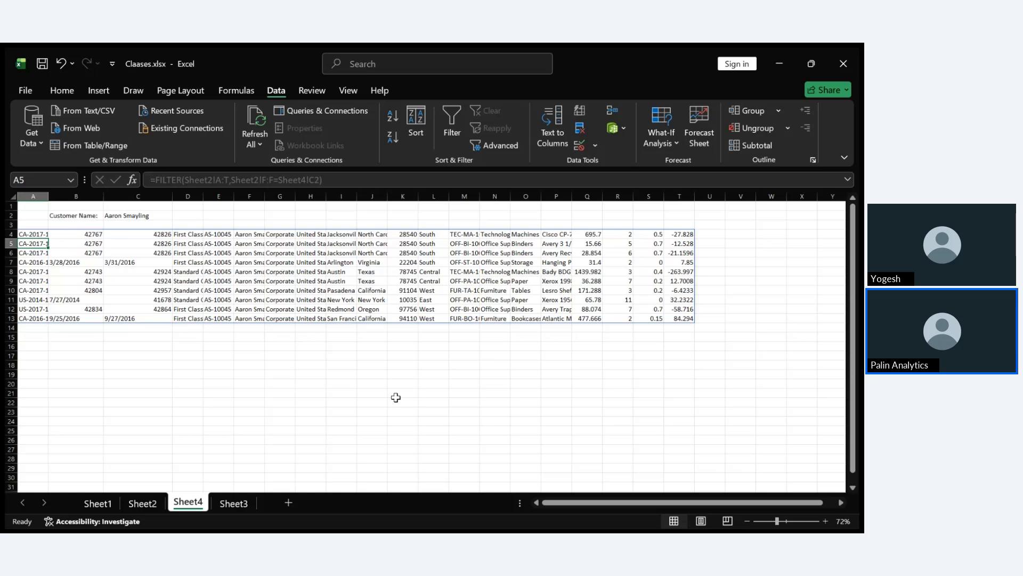
pyautogui.click(410, 395)
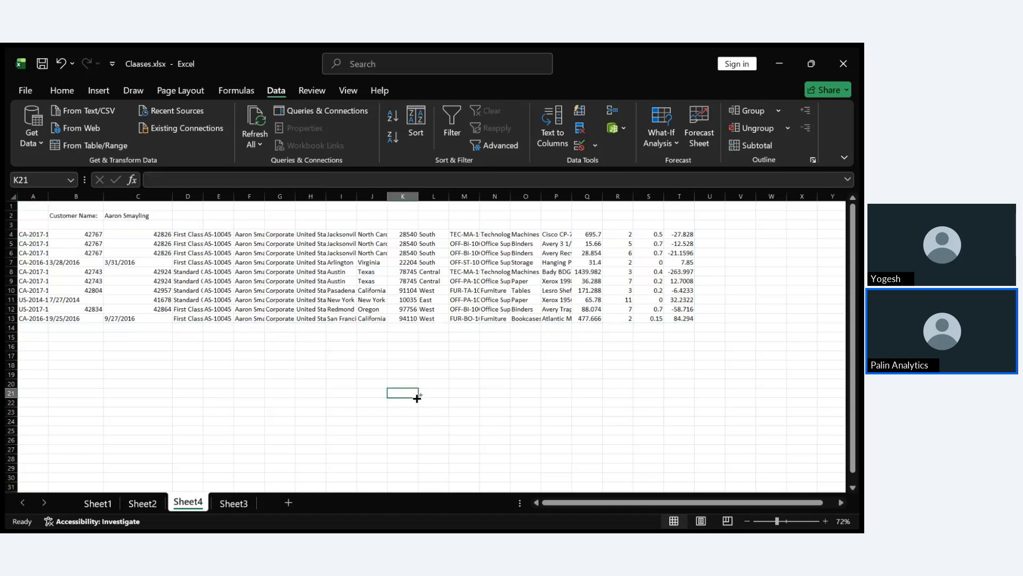
pyautogui.hotkey('ctrl', 'a')
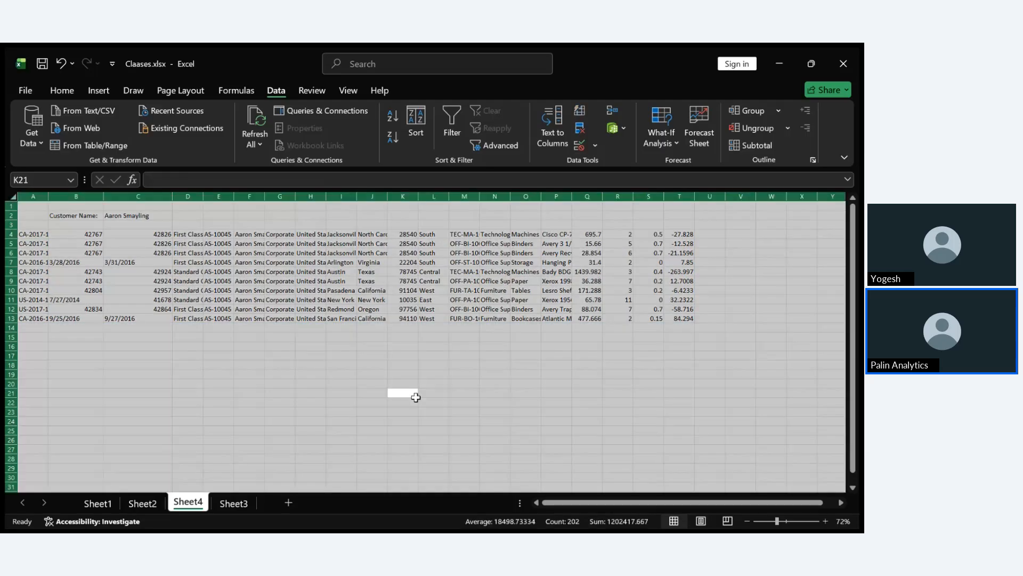
pyautogui.hotkey('alt', 'h')
pyautogui.press('o')
pyautogui.press('i')
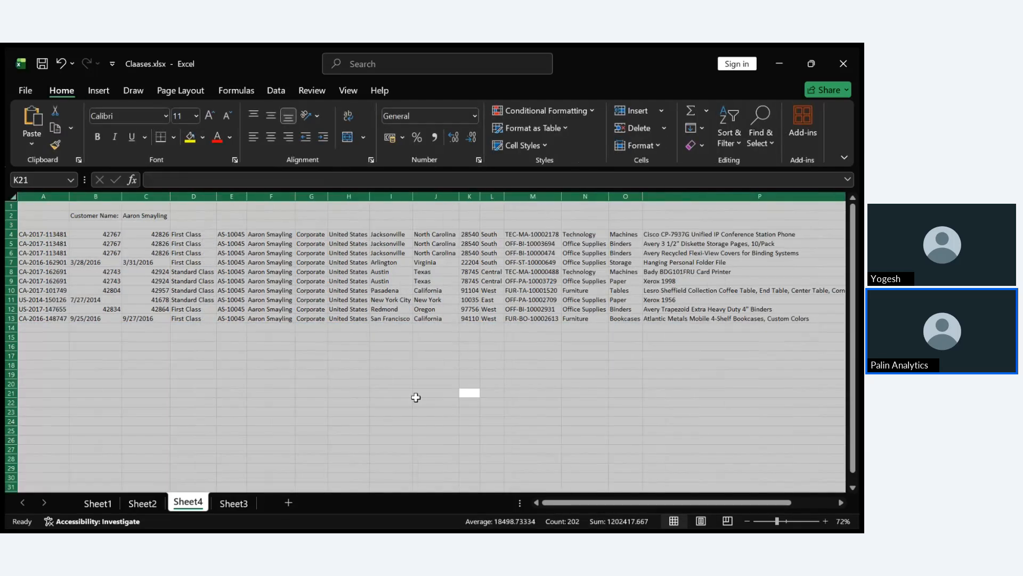
pyautogui.click(449, 420)
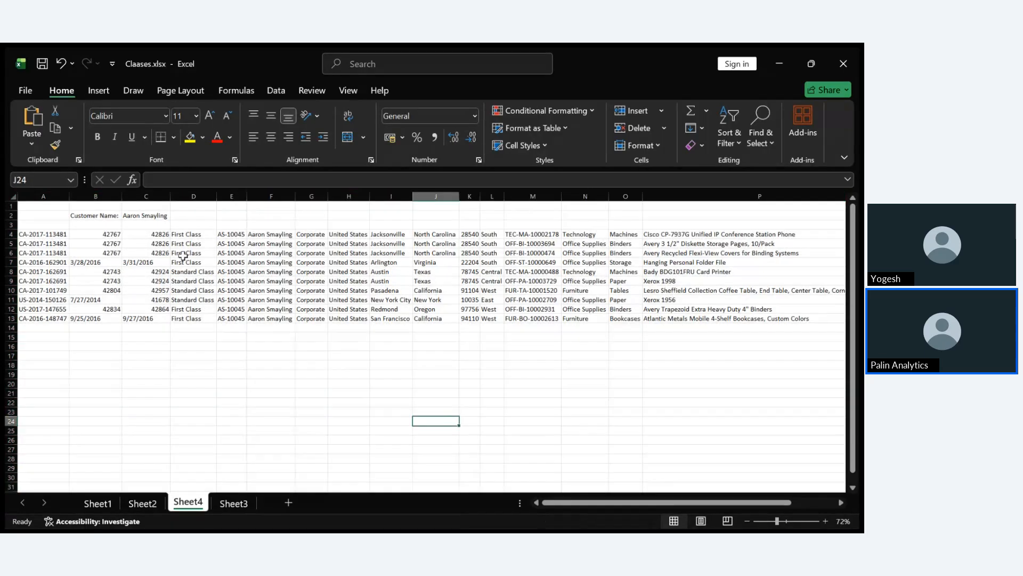
# Step: Choose other customers in turn from the dropdown in cell C2 to refilter the sales rows
pyautogui.click(173, 216)
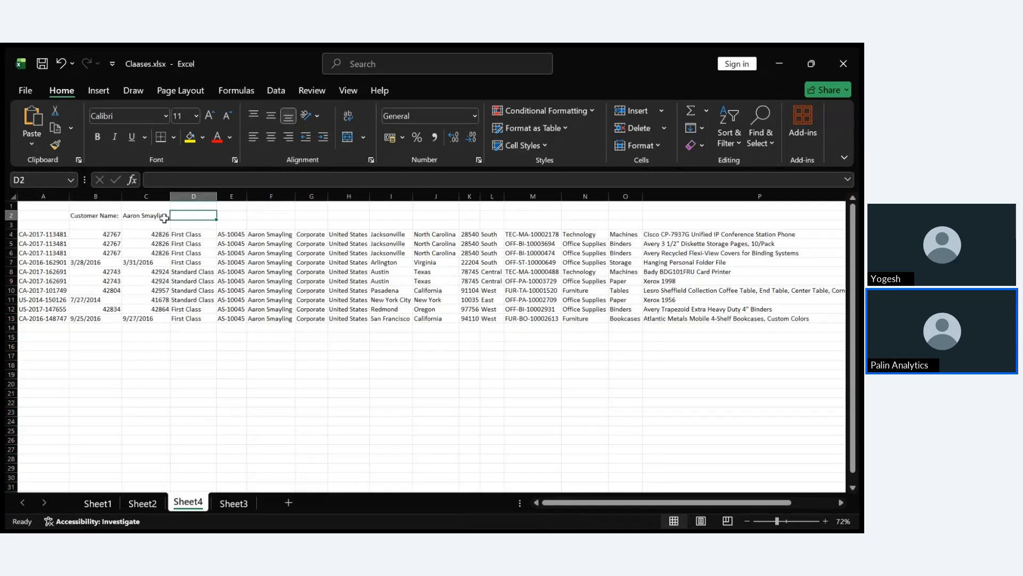
pyautogui.click(169, 217)
pyautogui.click(174, 215)
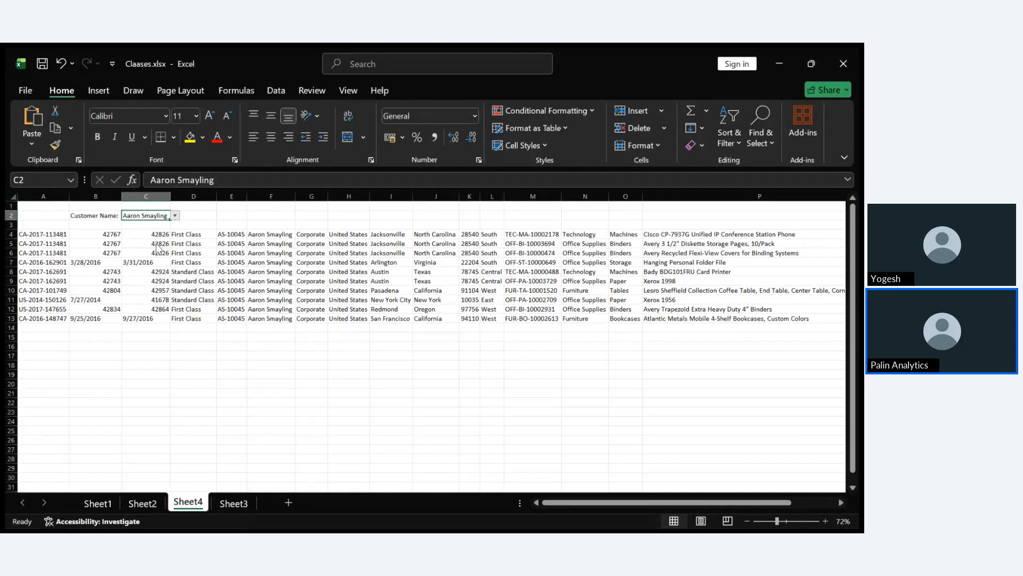
pyautogui.click(155, 244)
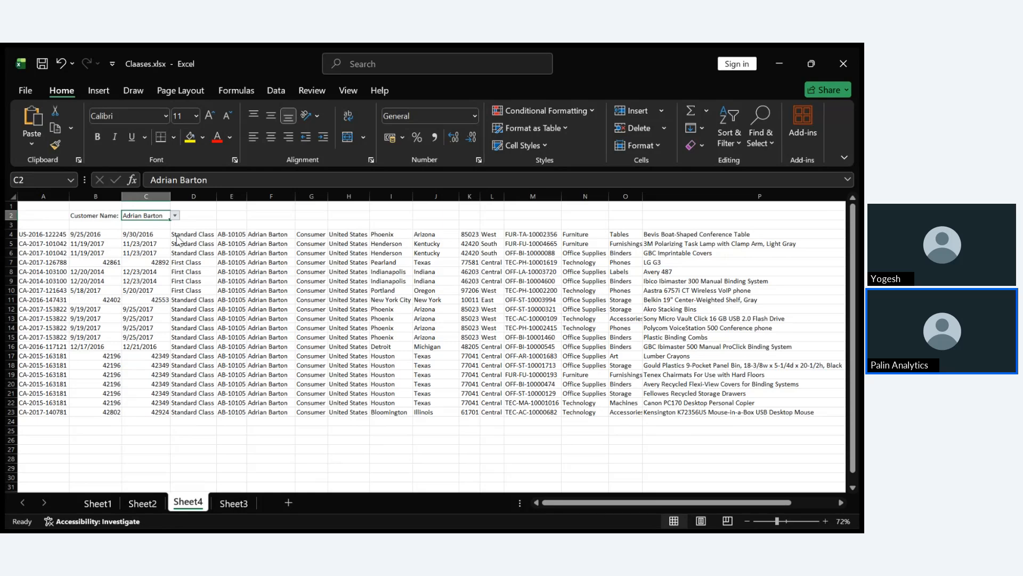
pyautogui.click(133, 244)
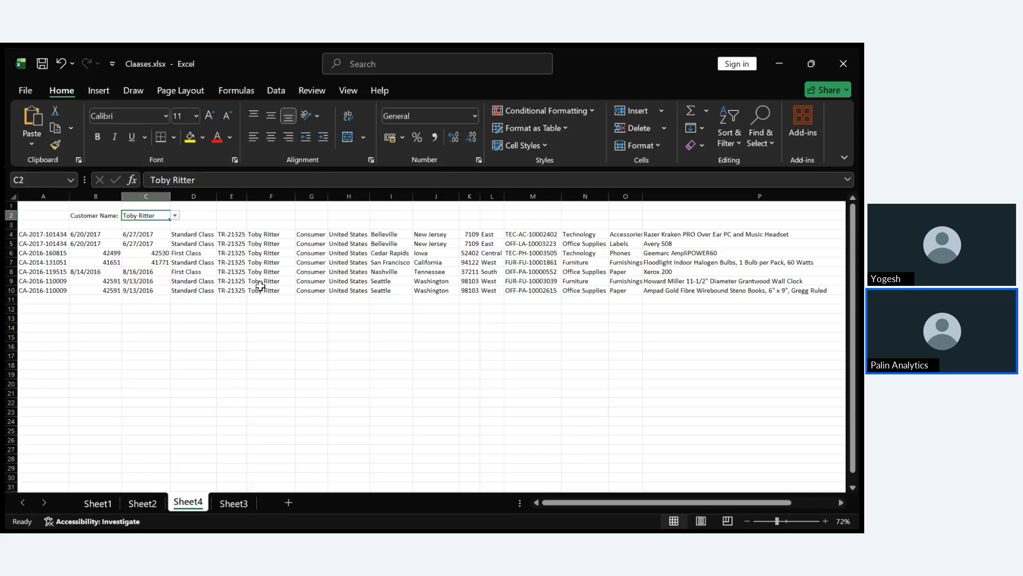
# Step: Review the FILTER formula in cell A4 and its reference to the customer cell, leaving it as it is
pyautogui.click(53, 235)
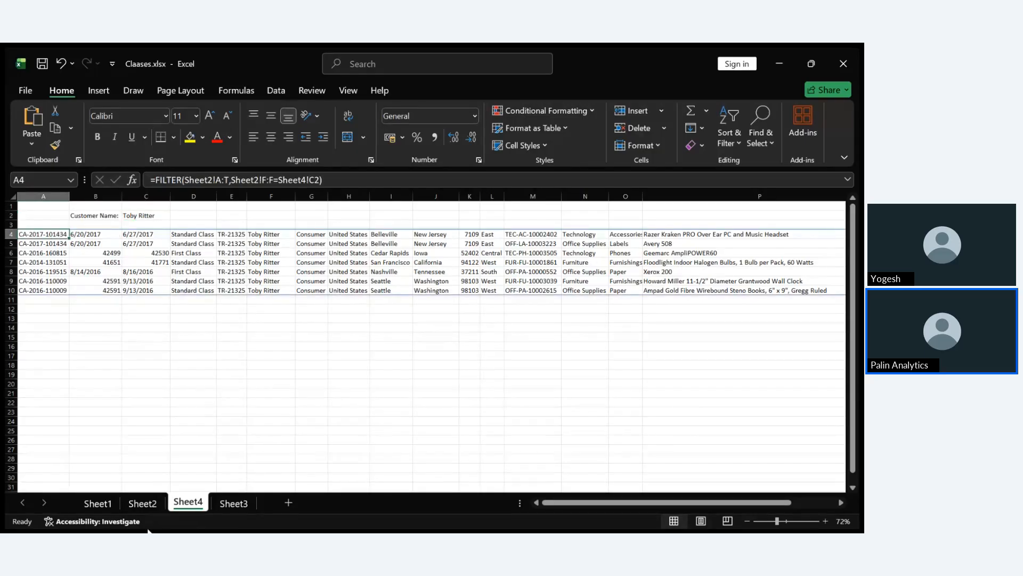
pyautogui.click(18, 525)
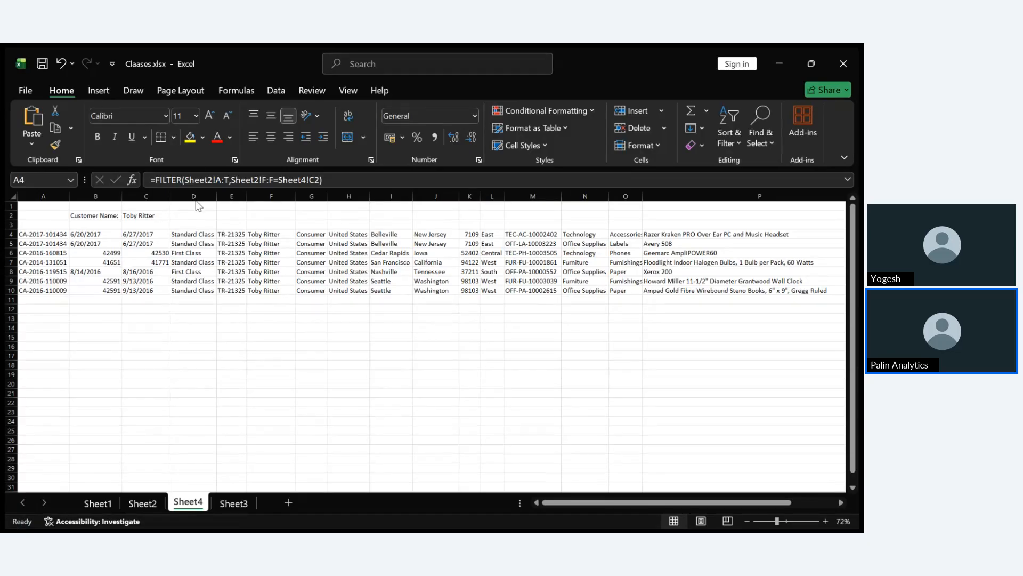
pyautogui.click(276, 123)
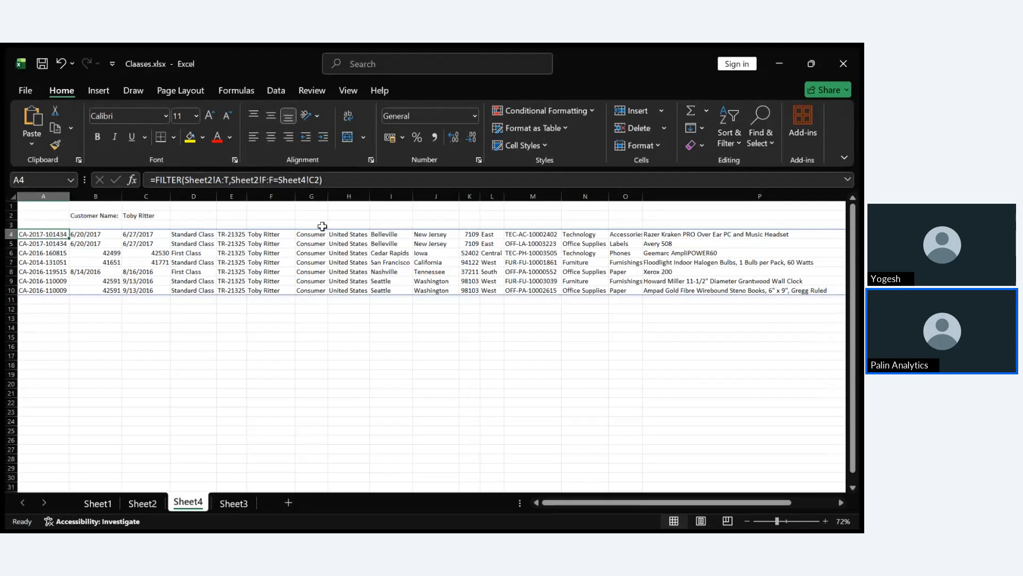
pyautogui.click(344, 180)
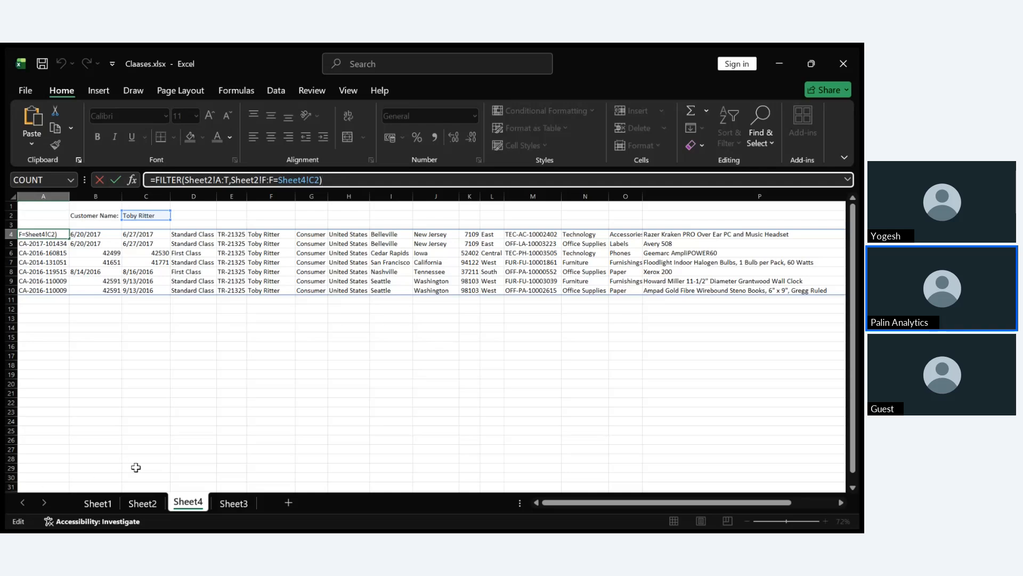
pyautogui.press('Return')
# Step: Examine the Sheet2 data across to column V and look down its list of unique customer names
pyautogui.click(144, 502)
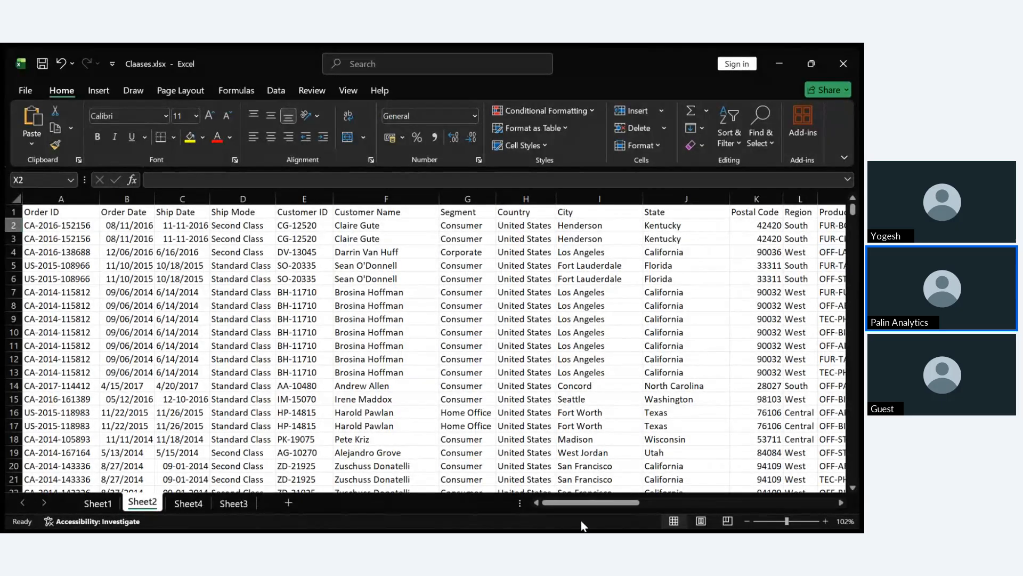
pyautogui.moveTo(583, 504); pyautogui.dragTo(772, 501)
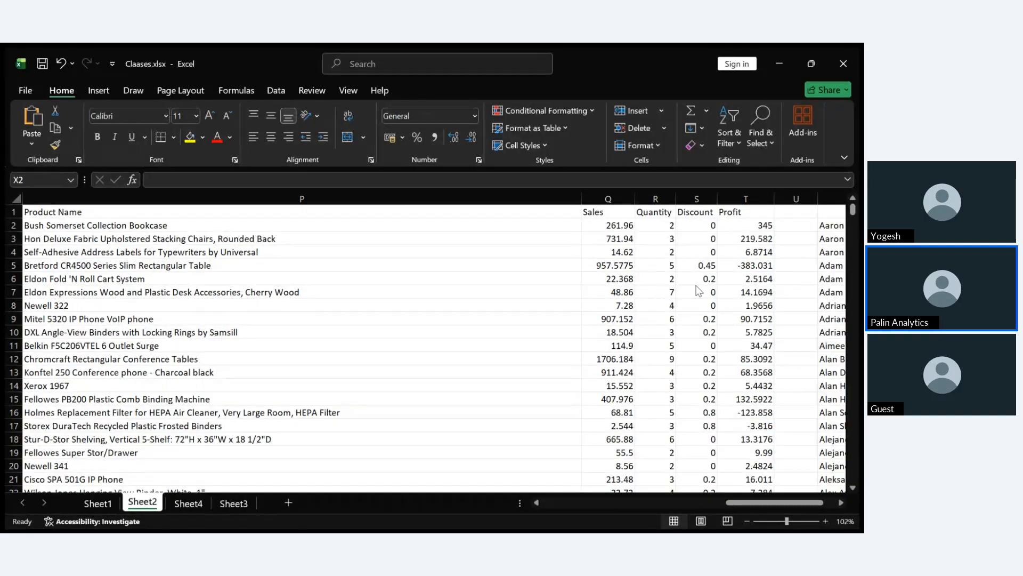
pyautogui.hscroll(3, 700, 291)
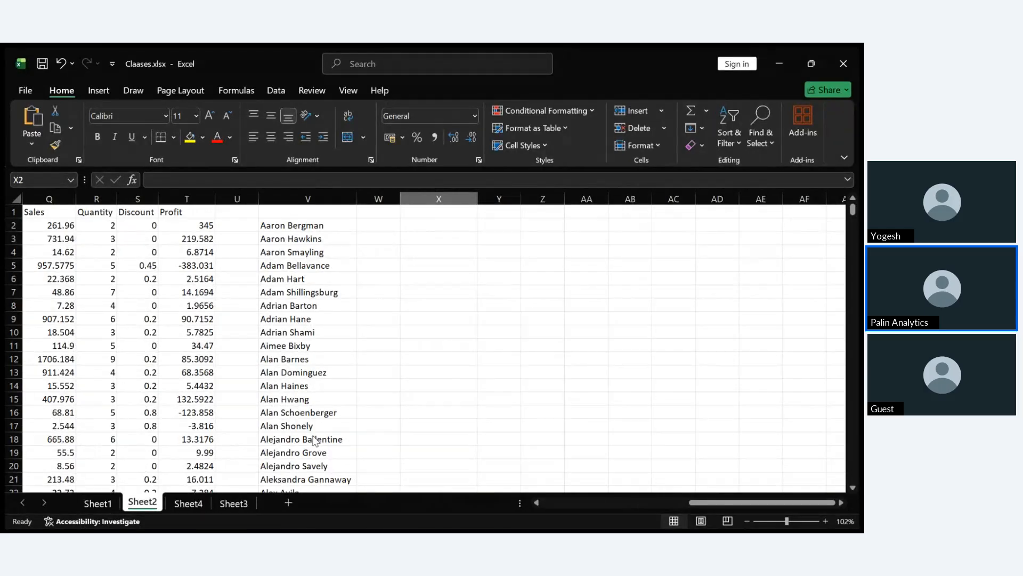
pyautogui.scroll(-17, 314, 440)
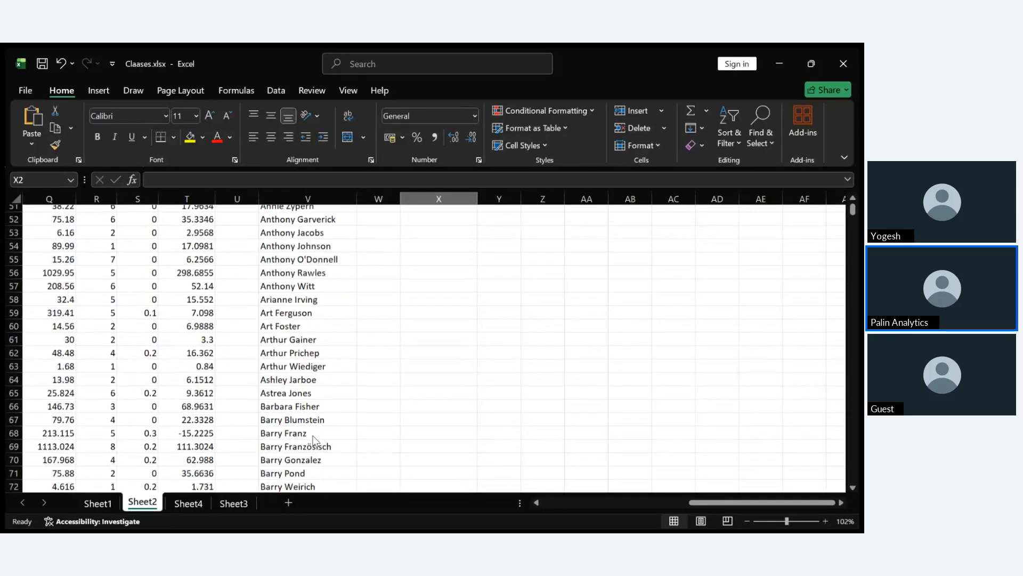
# Step: Make the Customer Name label in cell B2 of Sheet4 bold
pyautogui.scroll(-2, 314, 440)
pyautogui.scroll(19, 314, 440)
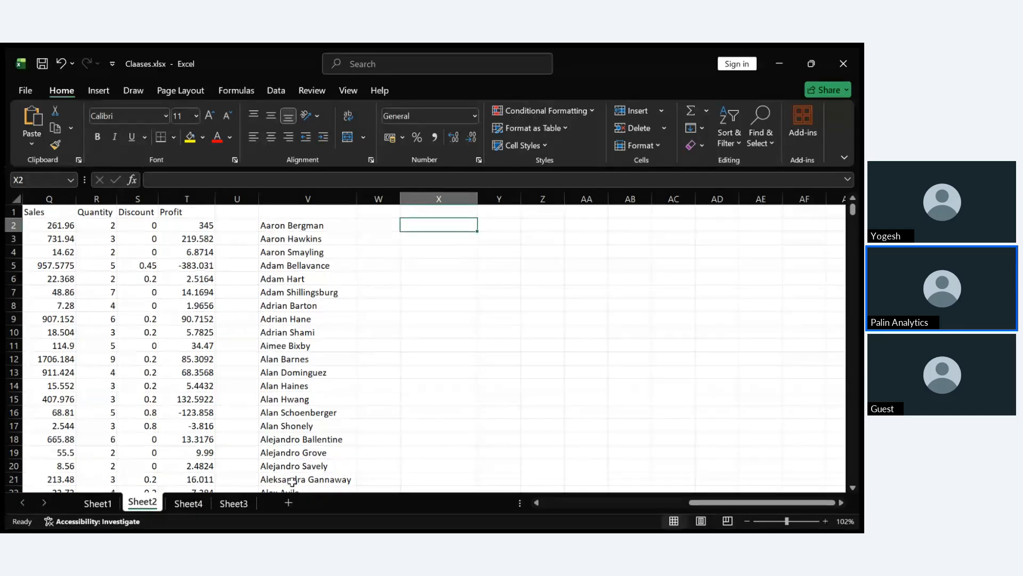
pyautogui.click(234, 504)
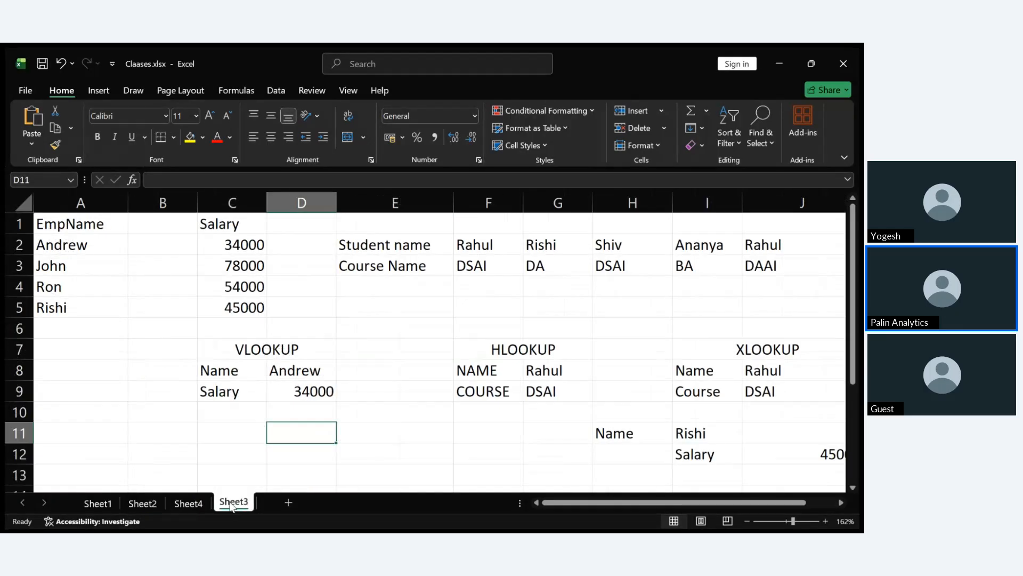
pyautogui.click(188, 503)
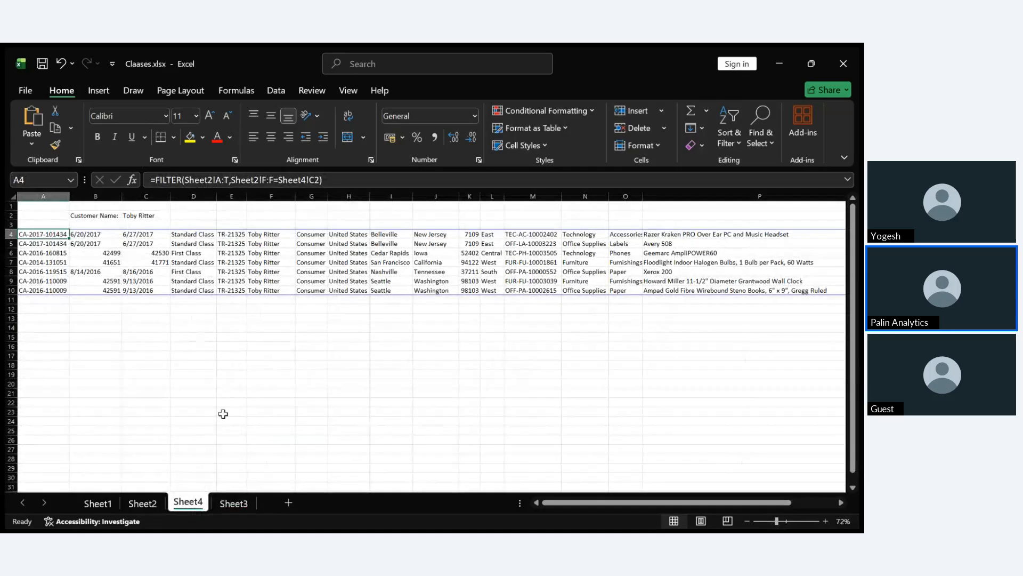
pyautogui.scroll(-2, 227, 407)
pyautogui.scroll(-1, 228, 408)
pyautogui.keyDown('ctrl'); pyautogui.scroll(5, 227, 408); pyautogui.keyUp('ctrl')
pyautogui.scroll(3, 227, 408)
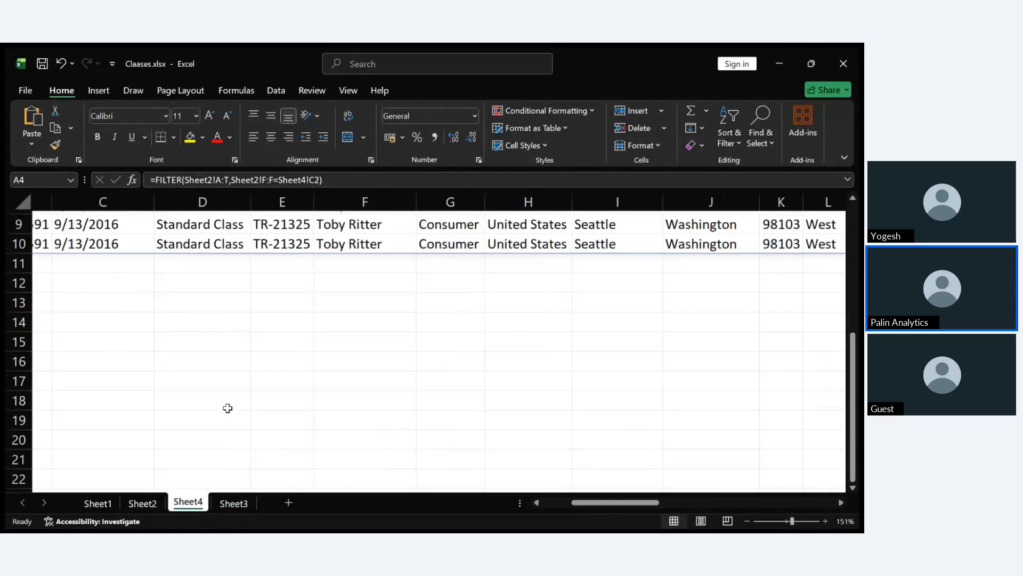
pyautogui.hscroll(-2, 227, 408)
pyautogui.click(226, 241)
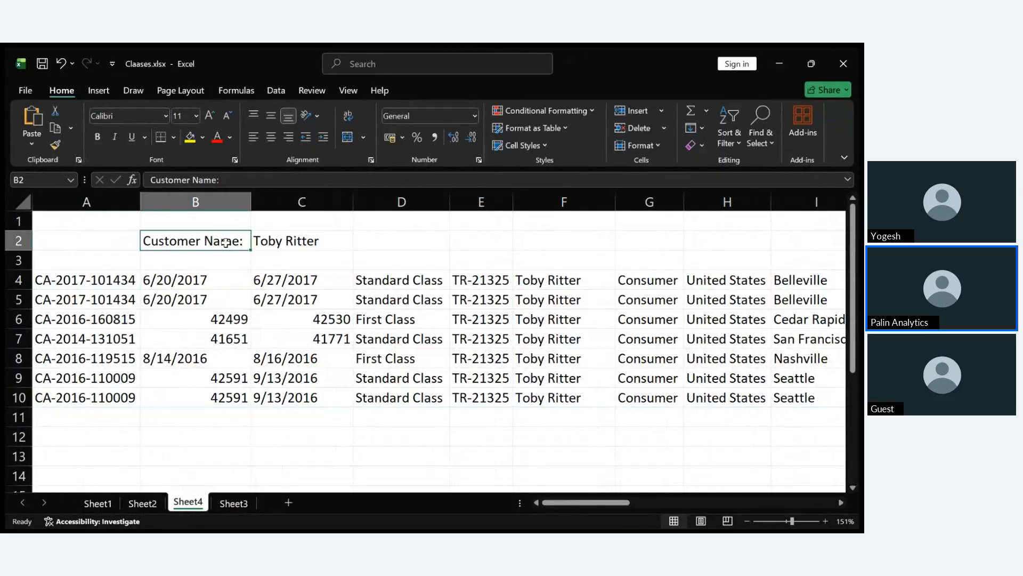
pyautogui.hotkey('ctrl', 'b')
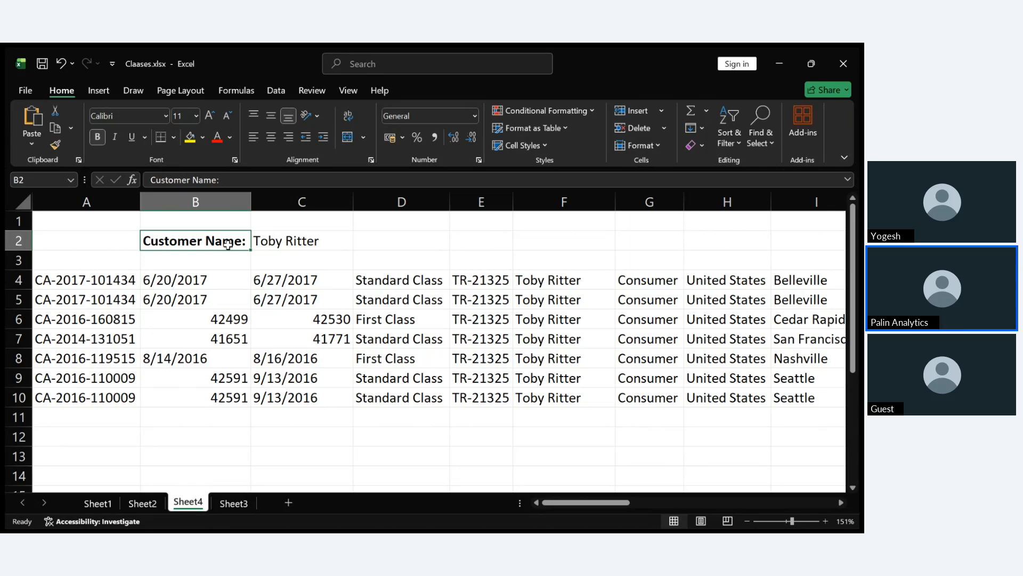
# Step: Try two more customers in turn in the dropdown in cell C2 and look over the filtered rows for each
pyautogui.click(288, 240)
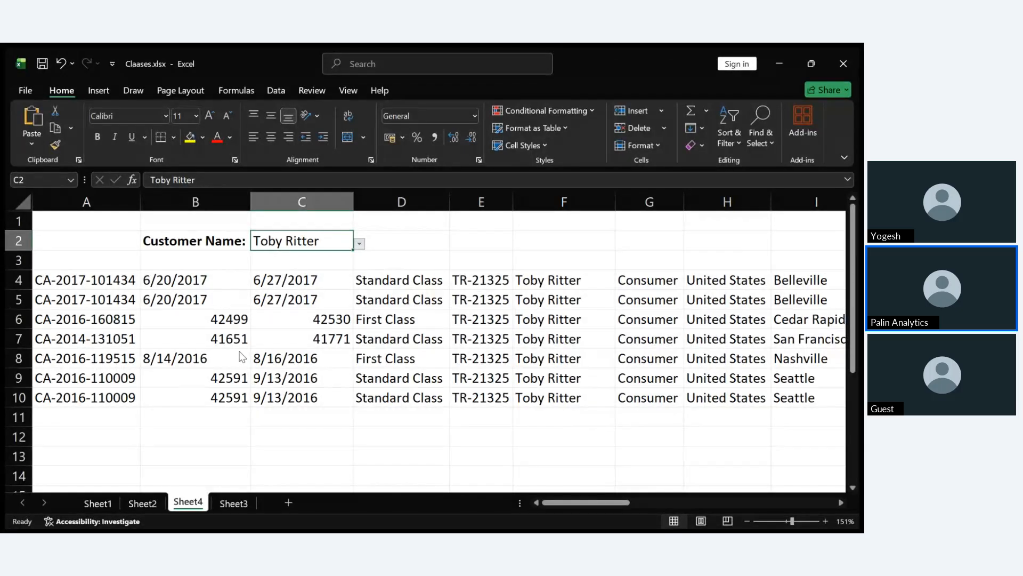
pyautogui.click(153, 504)
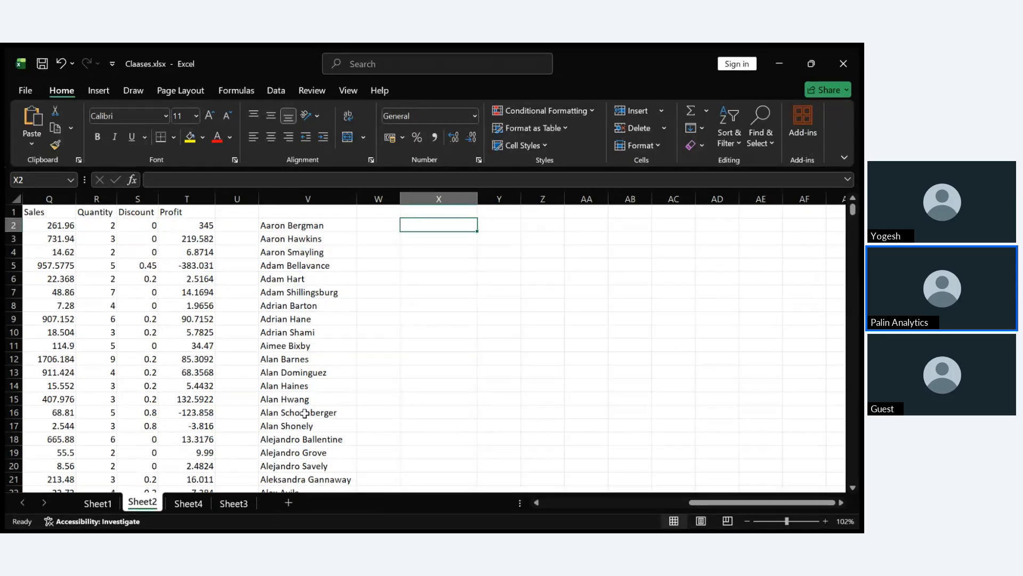
pyautogui.click(187, 503)
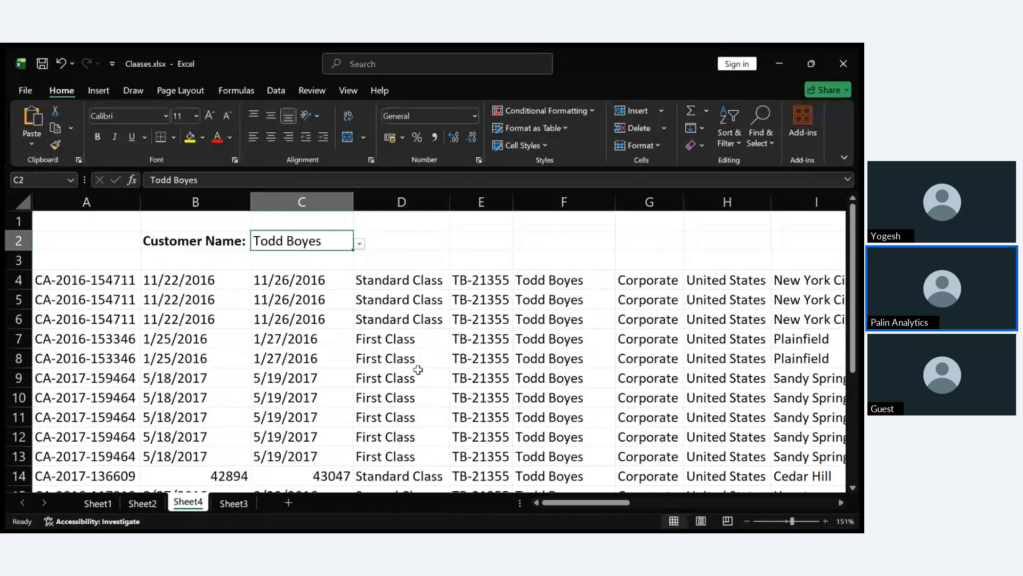
pyautogui.scroll(-1, 417, 379)
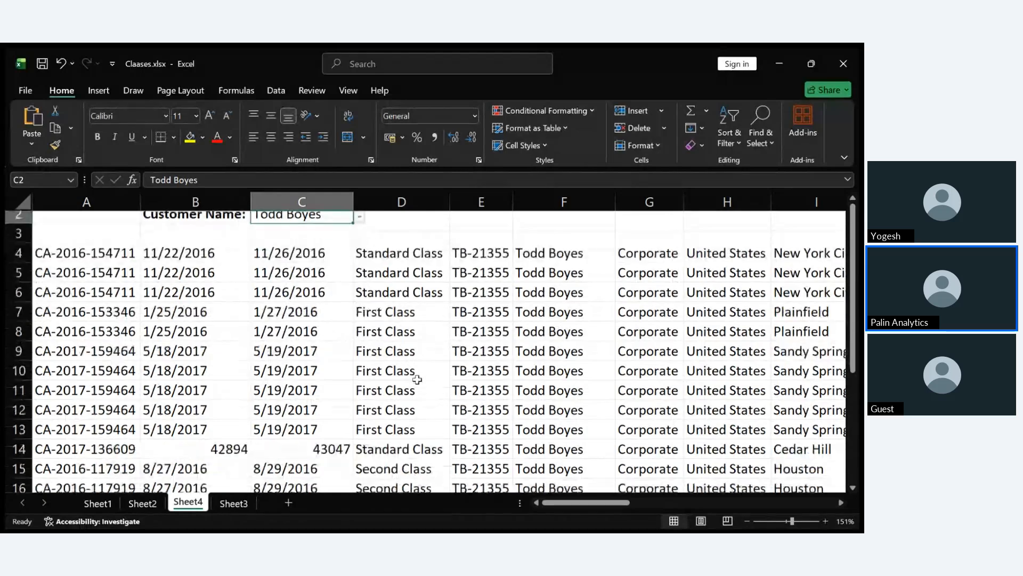
pyautogui.scroll(-1, 417, 379)
pyautogui.scroll(1, 417, 379)
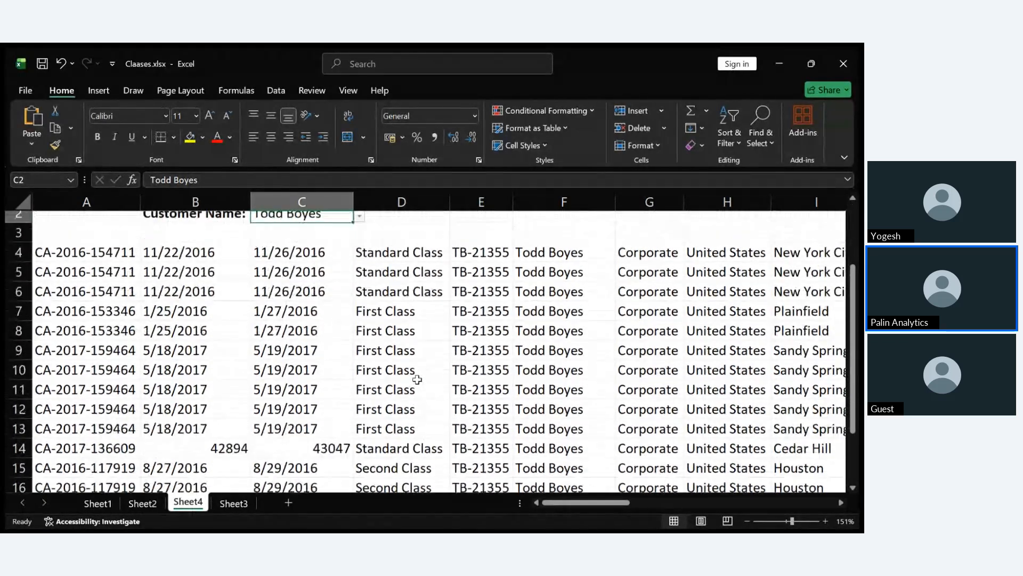
pyautogui.scroll(1, 416, 379)
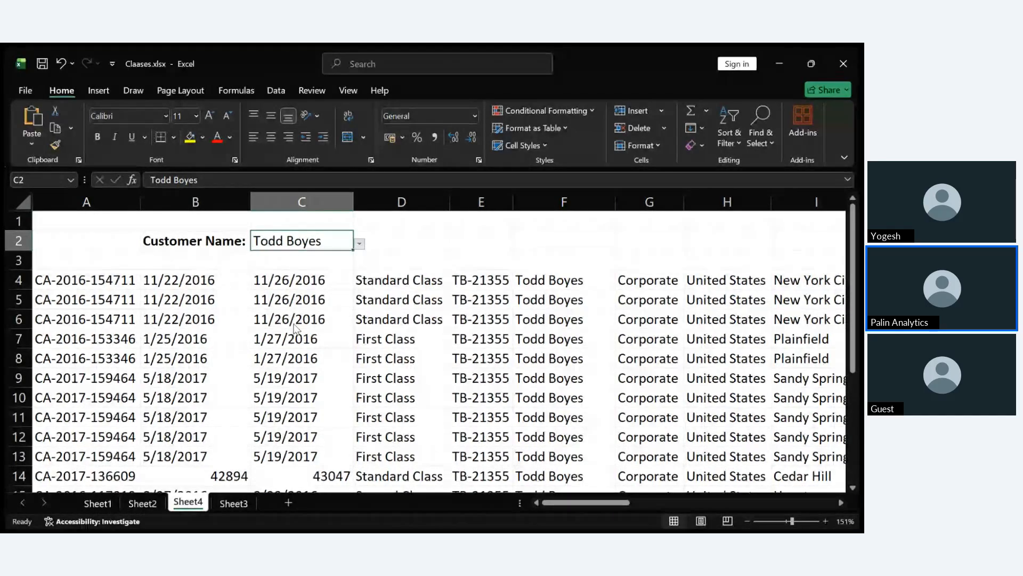
pyautogui.click(284, 357)
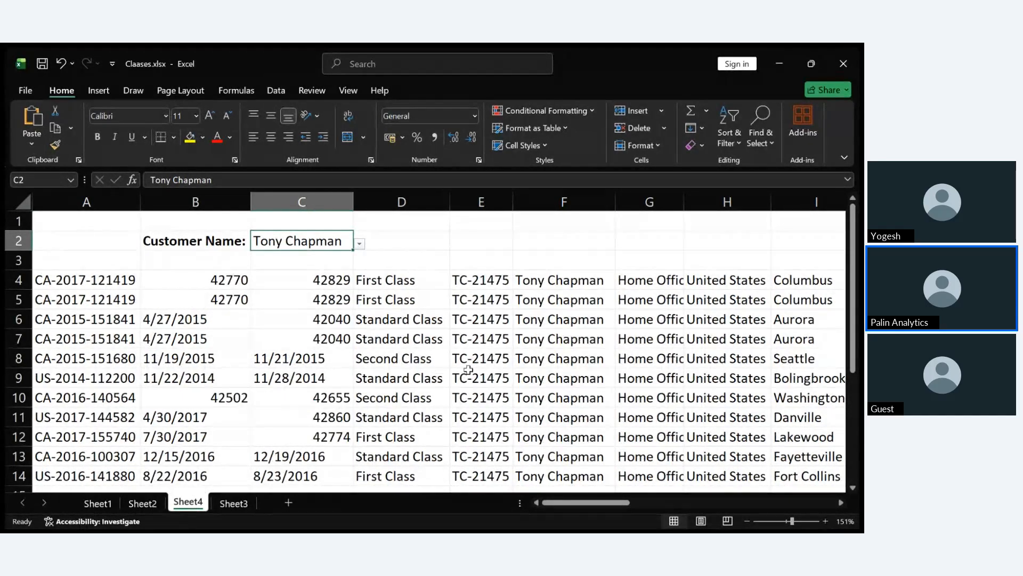
pyautogui.hscroll(3, 468, 370)
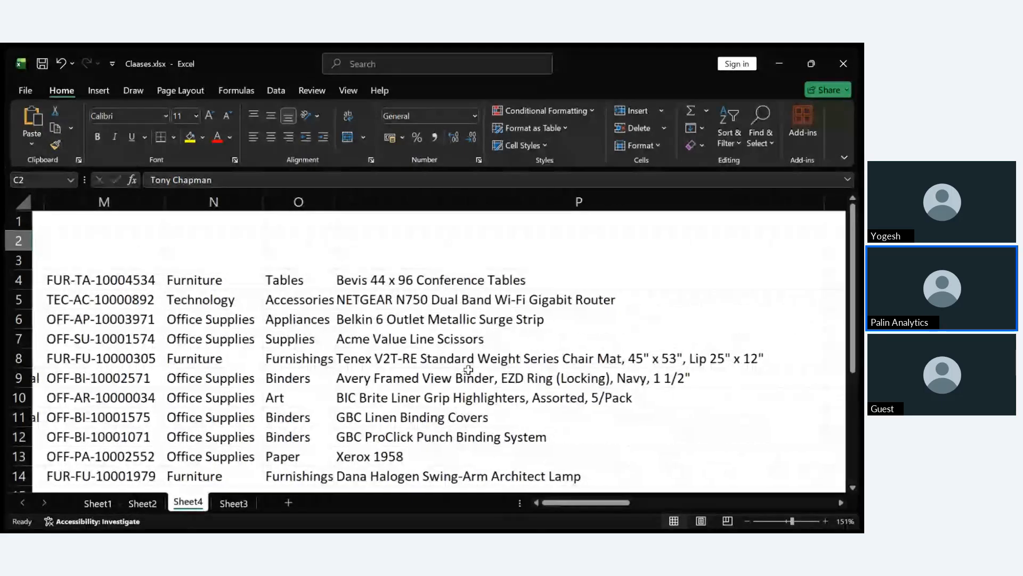
pyautogui.hscroll(-10, 468, 369)
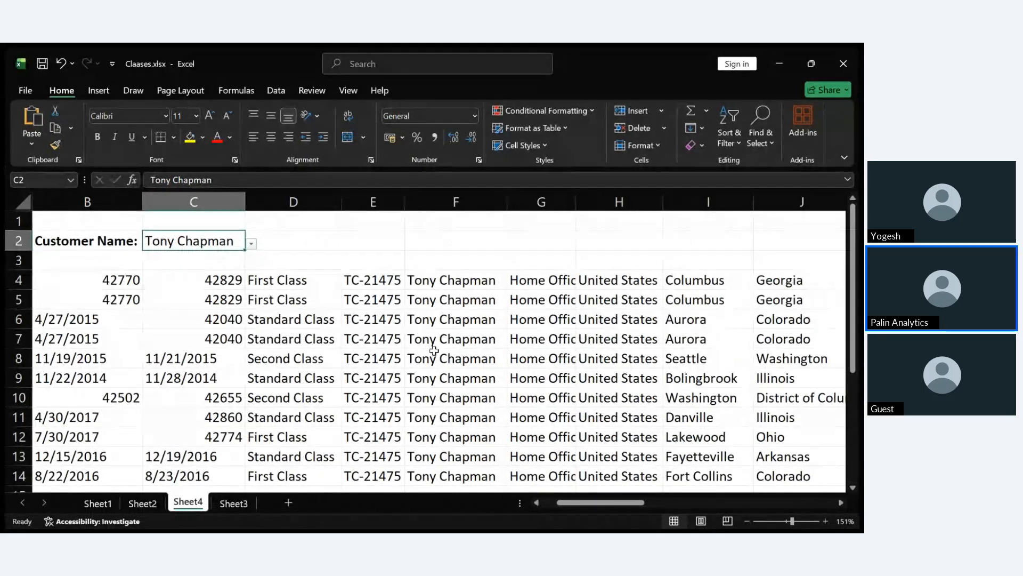
pyautogui.hscroll(-3, 437, 352)
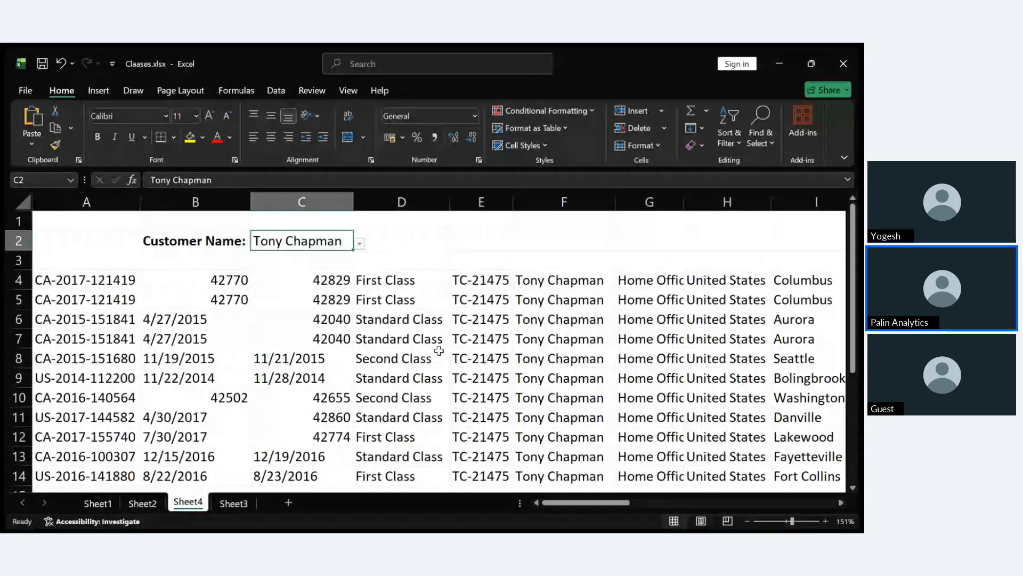
# Step: Review the FILTER formula in cell A4 of Sheet4 alongside the Sheet2 data and the customer cell it refers to
pyautogui.click(99, 291)
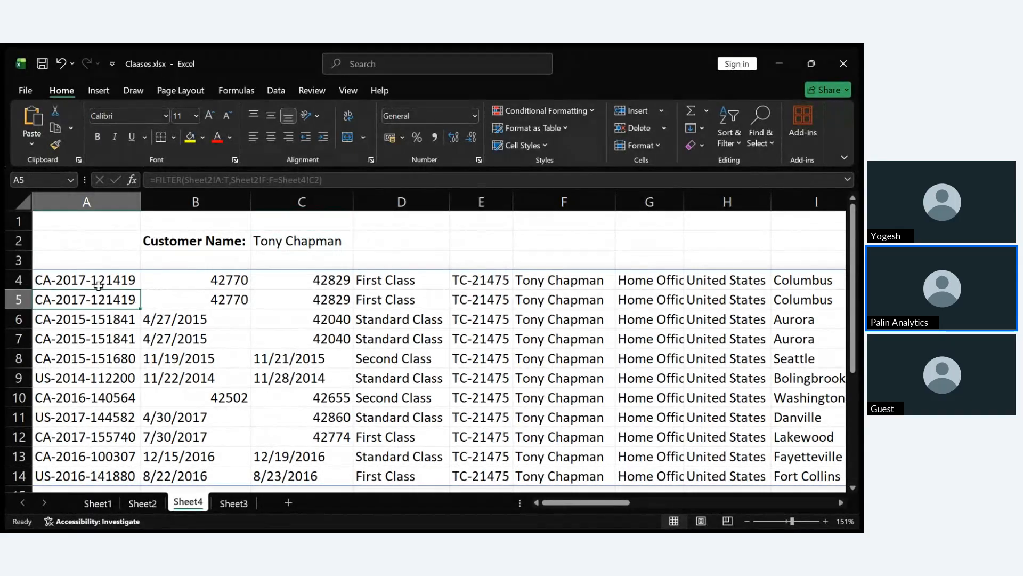
pyautogui.click(94, 279)
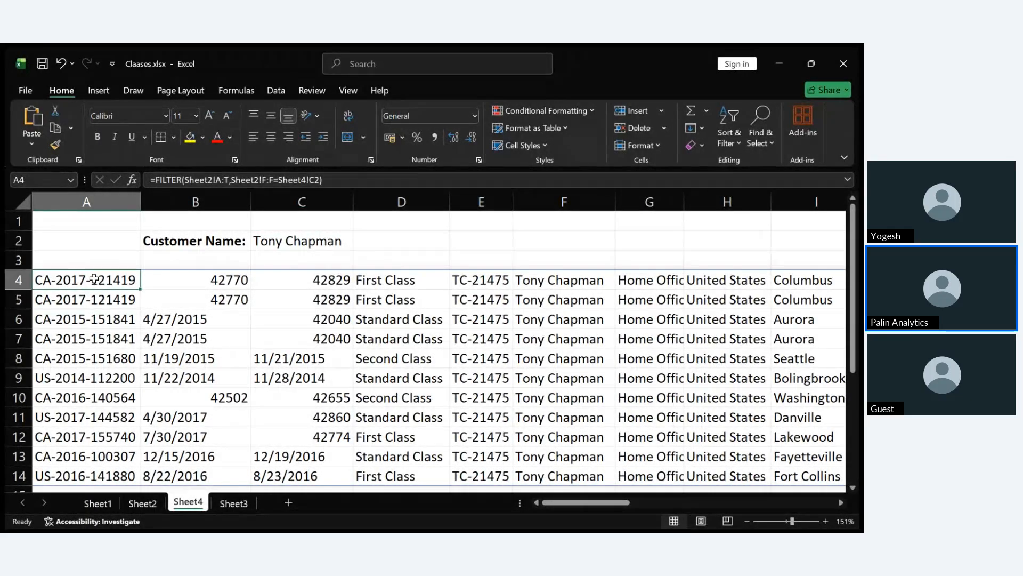
pyautogui.doubleClick(94, 279)
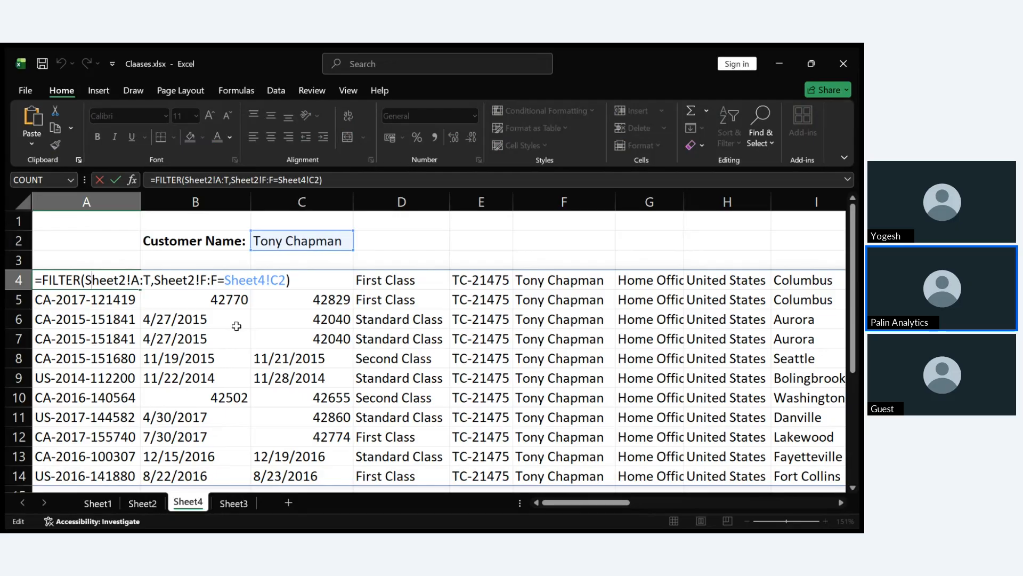
pyautogui.scroll(2, 580, 407)
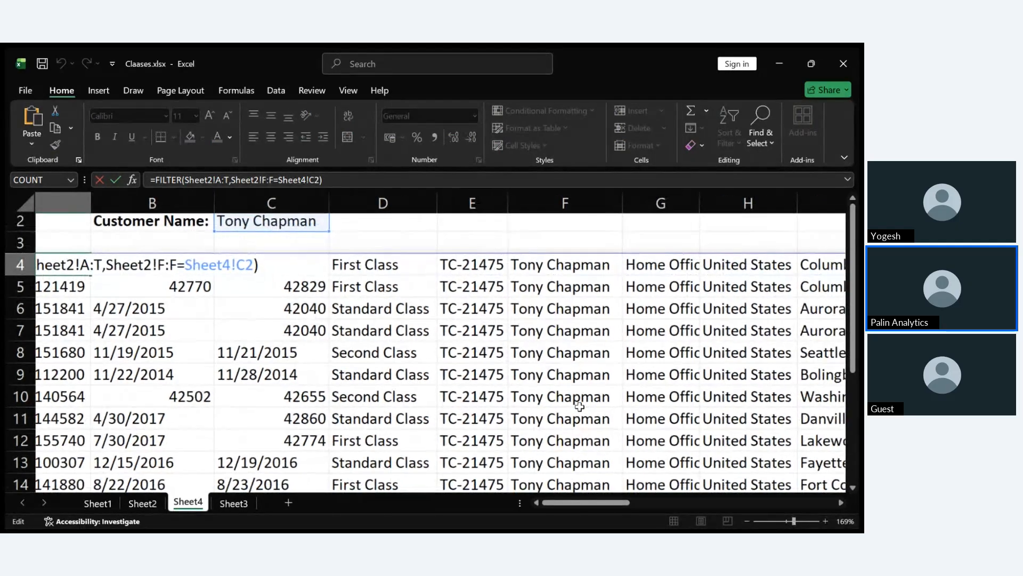
pyautogui.hscroll(-3, 580, 406)
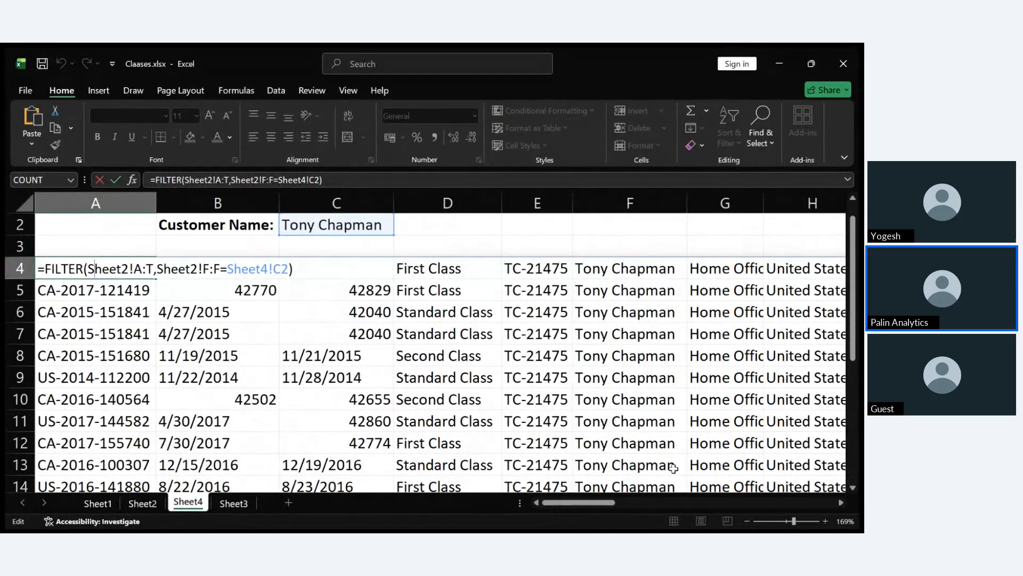
pyautogui.click(807, 521)
pyautogui.press('Return')
pyautogui.click(143, 503)
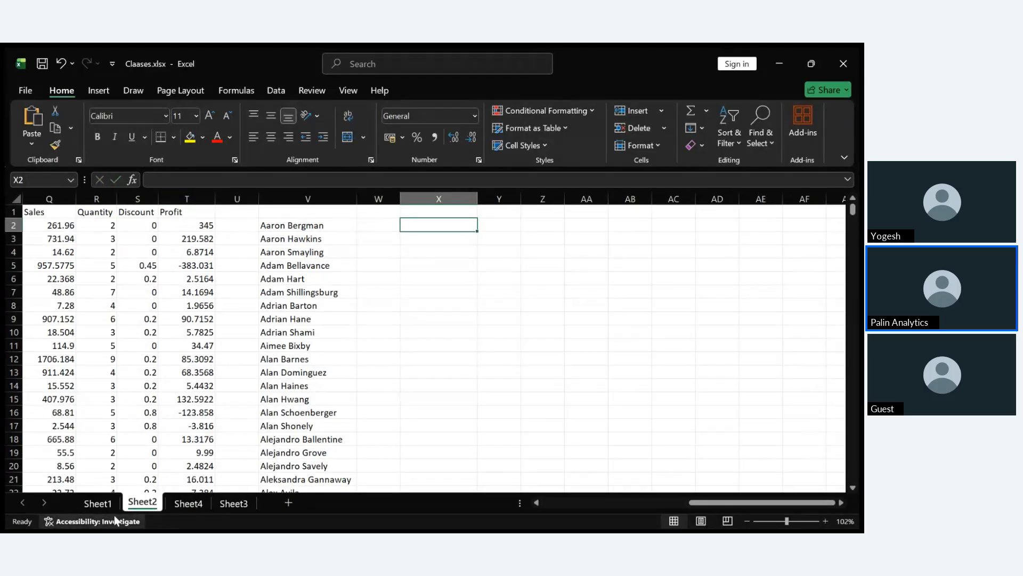
pyautogui.click(193, 503)
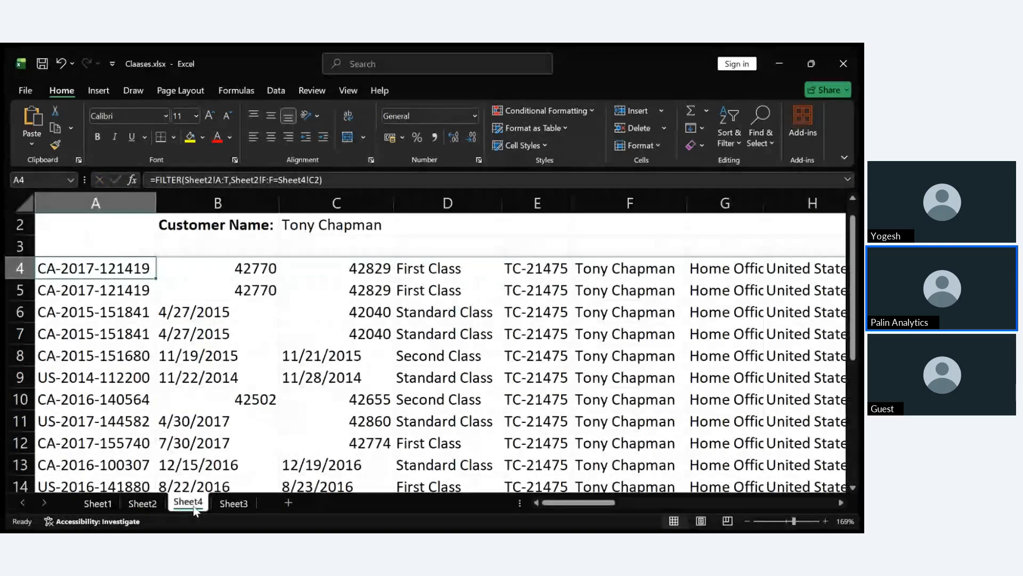
pyautogui.doubleClick(120, 268)
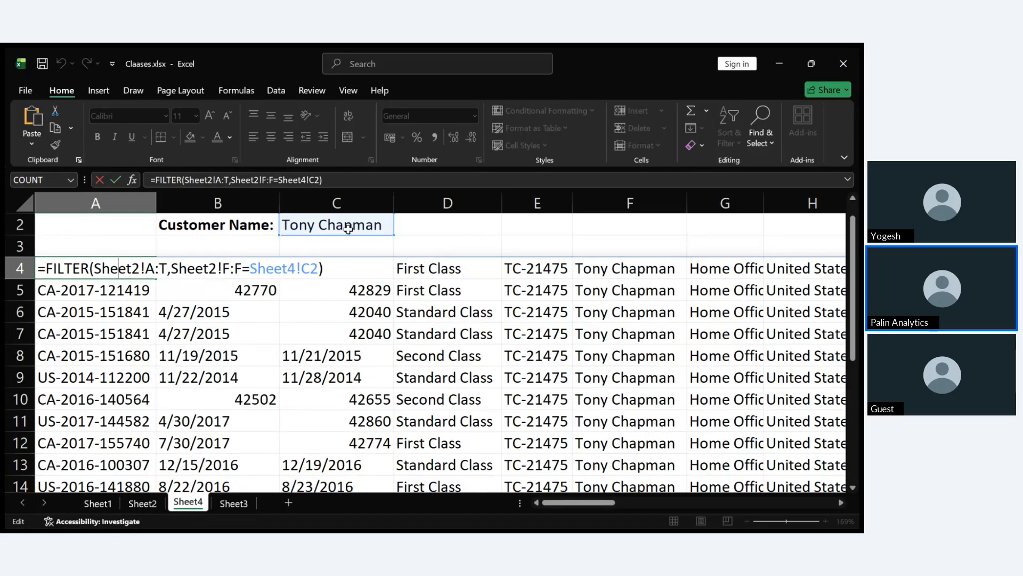
pyautogui.scroll(1, 341, 229)
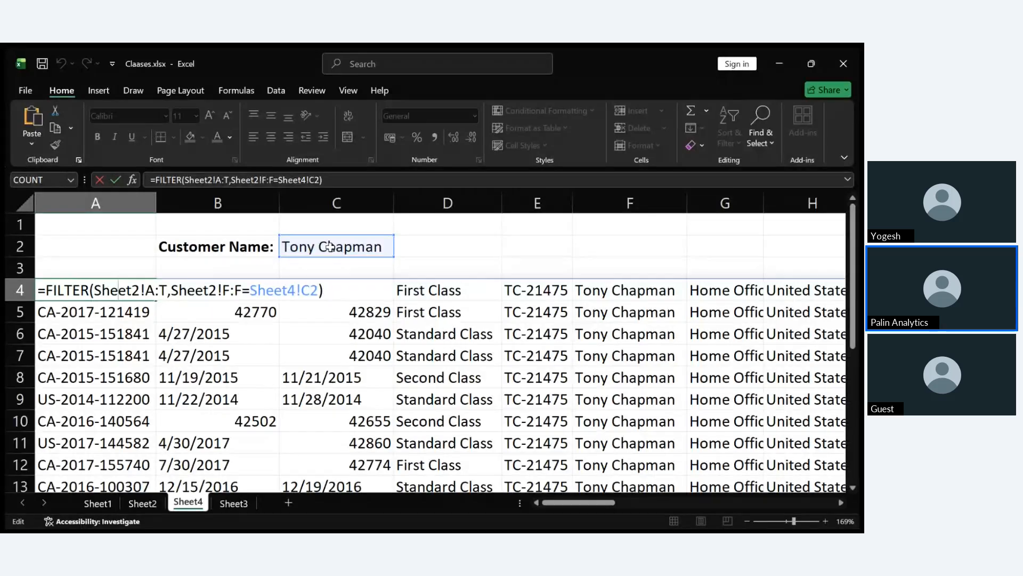
pyautogui.hotkey('ctrl', 'Return')
# Step: Select a different customer from the dropdown in cell C2 to refilter the sales rows
pyautogui.click(330, 246)
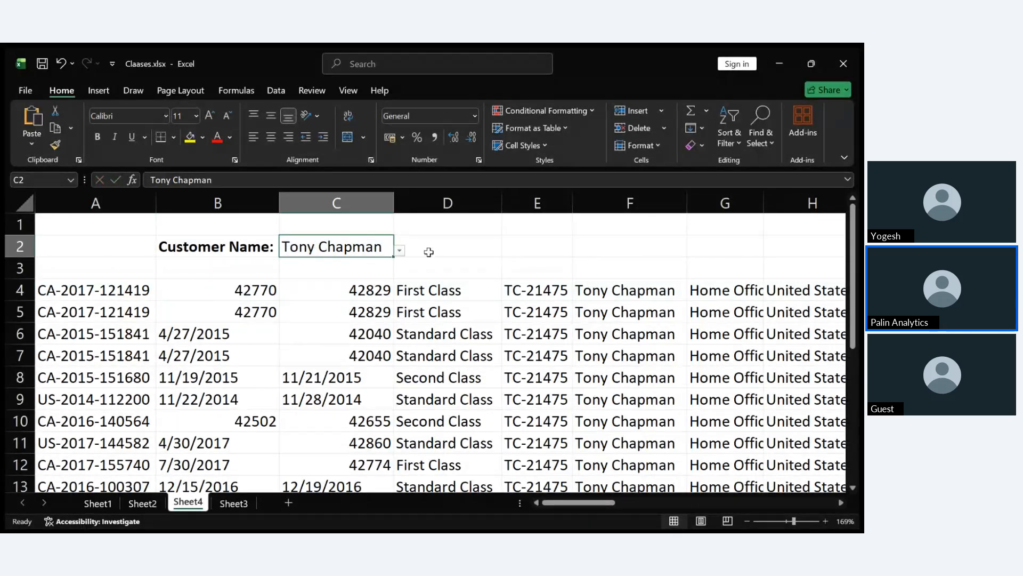
pyautogui.click(400, 252)
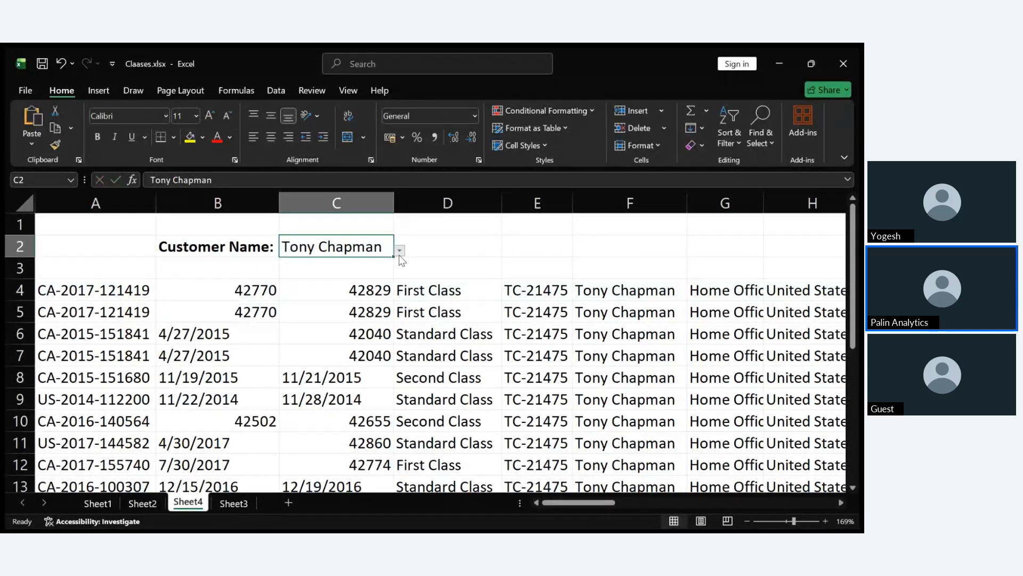
pyautogui.click(286, 318)
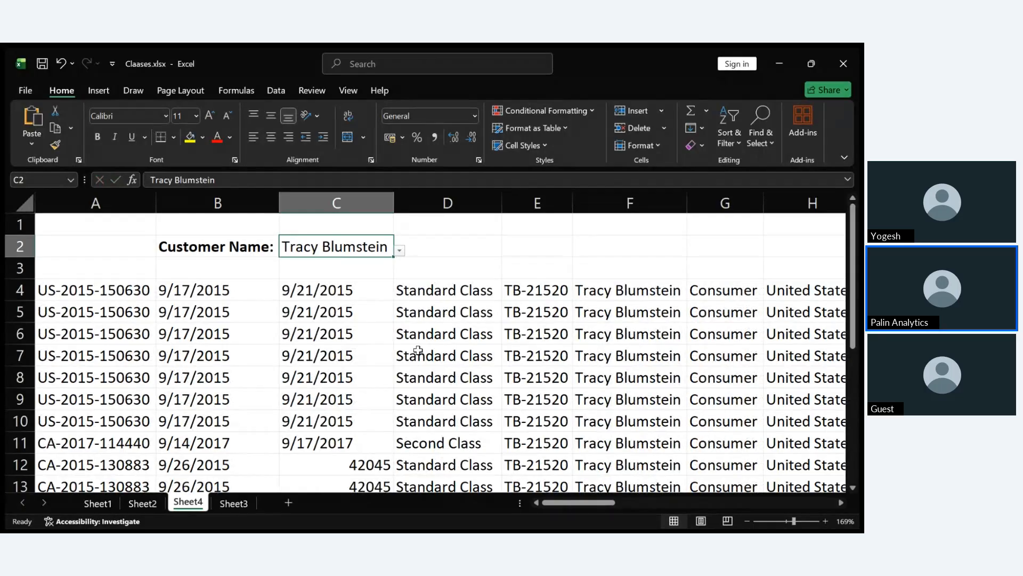
# Step: Examine the selected customer's filtered rows across to column T and down through the list of orders
pyautogui.hscroll(5, 418, 350)
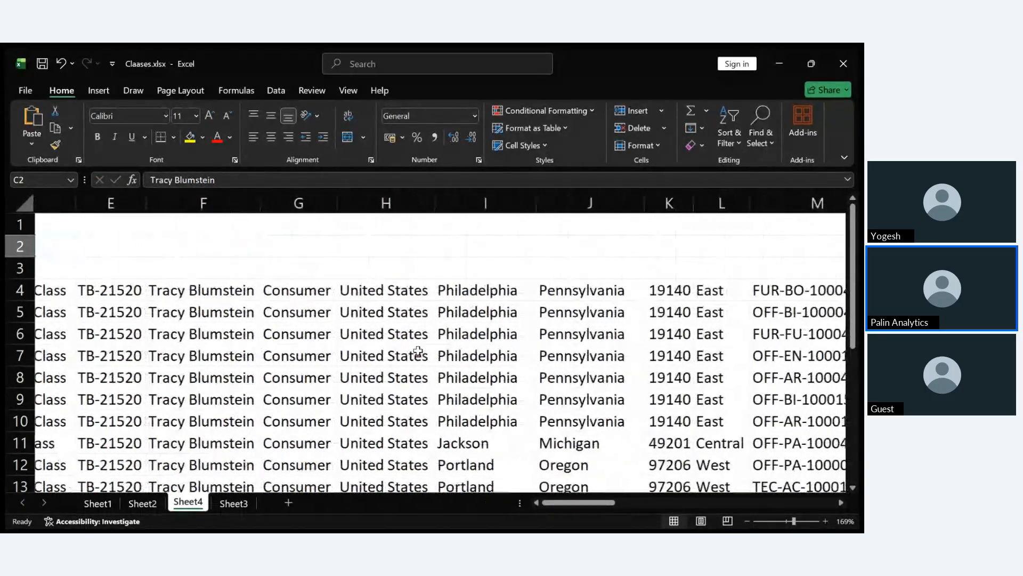
pyautogui.hscroll(10, 417, 350)
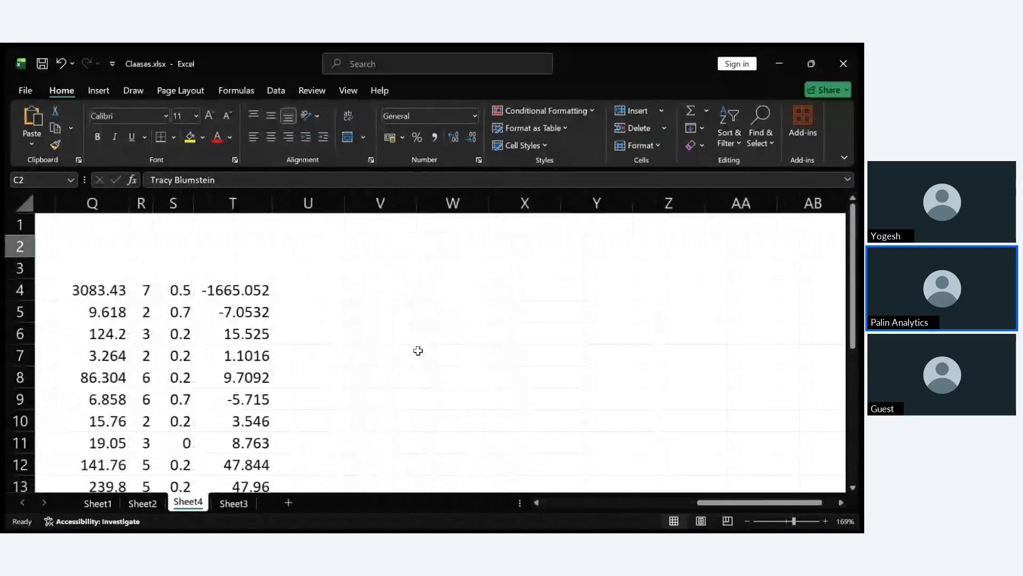
pyautogui.hscroll(-3, 418, 350)
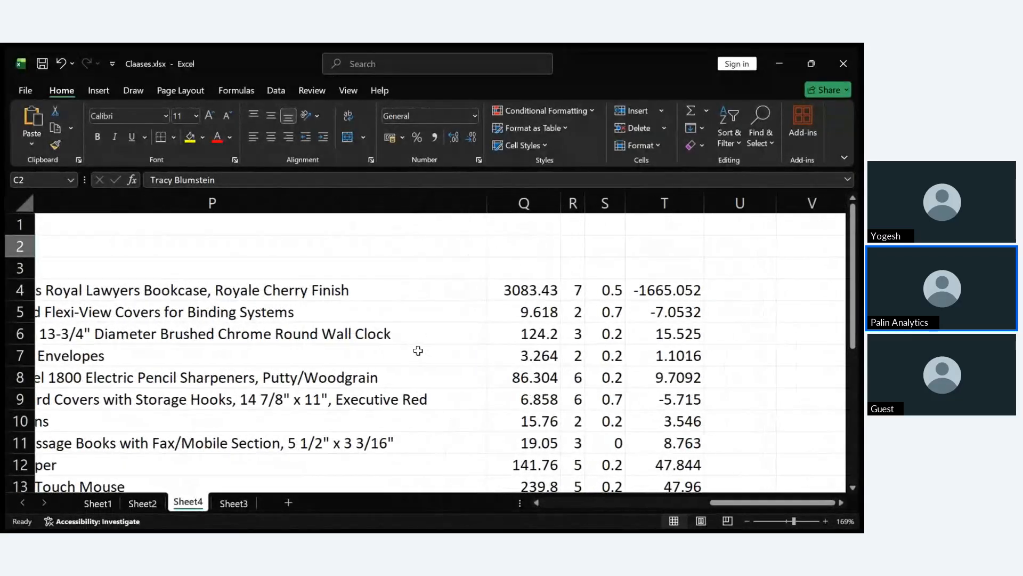
pyautogui.hscroll(-1, 418, 350)
pyautogui.hscroll(-1, 418, 350)
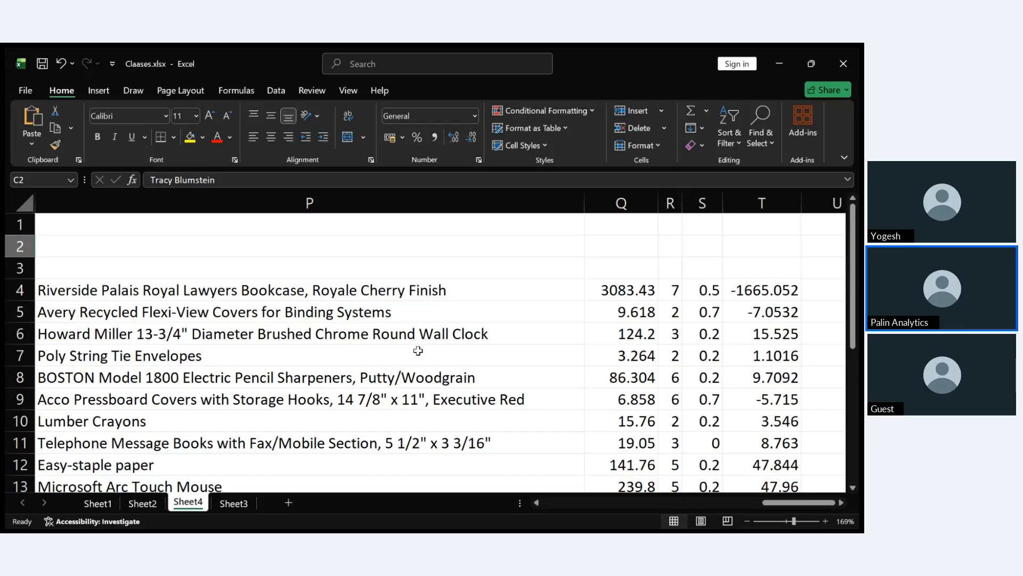
pyautogui.click(418, 350)
pyautogui.hscroll(-10, 418, 350)
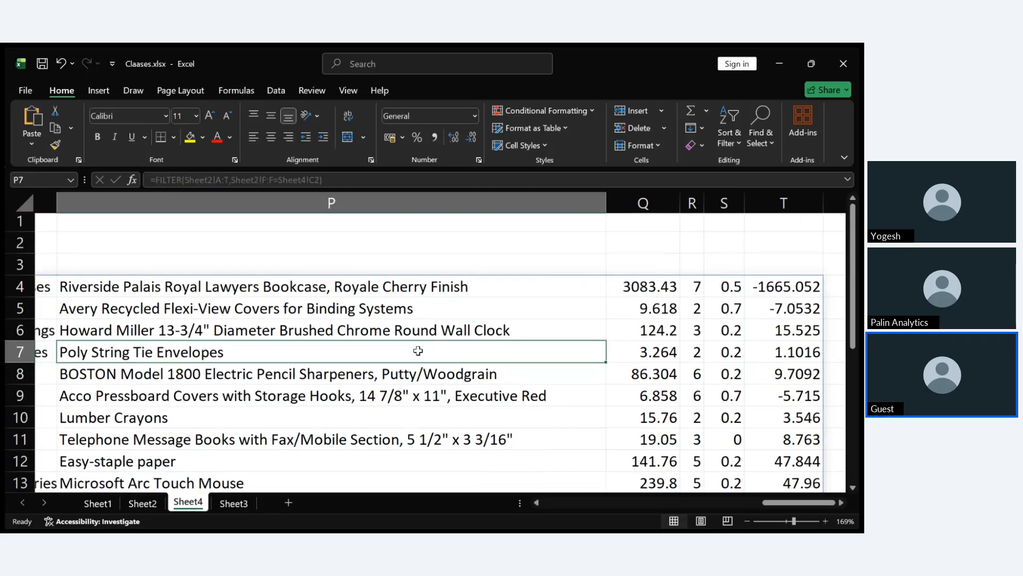
pyautogui.hscroll(-9, 417, 350)
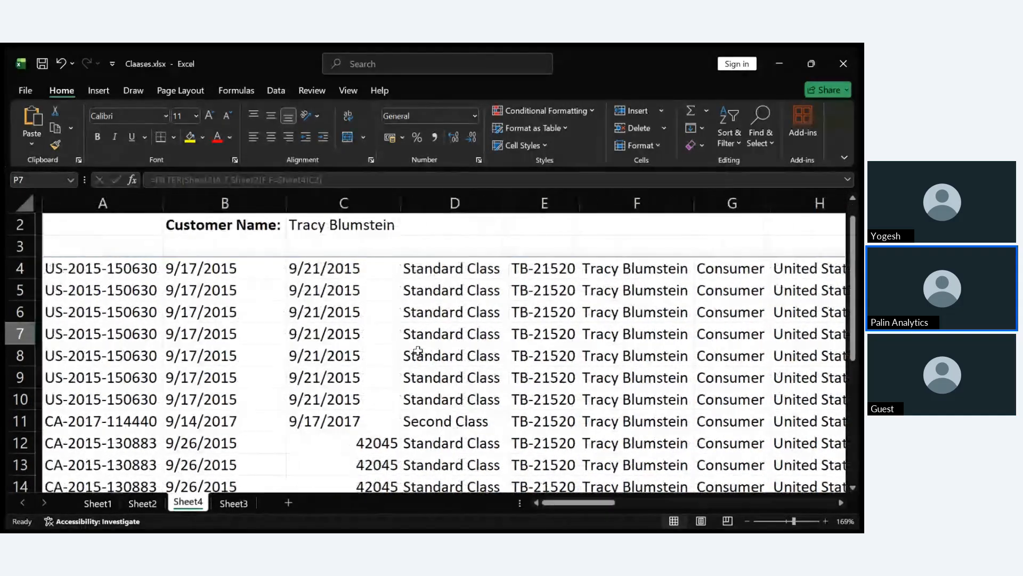
pyautogui.scroll(-3, 418, 350)
pyautogui.scroll(-3, 418, 350)
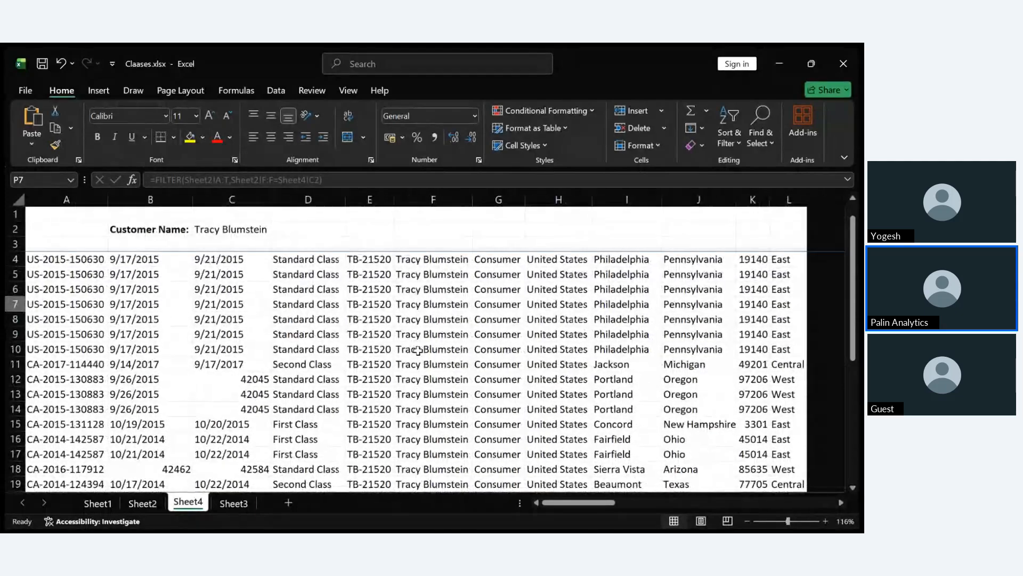
# Step: Enter =LEFT(D23, 3) in cell C25 below the filtered rows to extract the first three characters of the ship mode
pyautogui.scroll(-6, 418, 350)
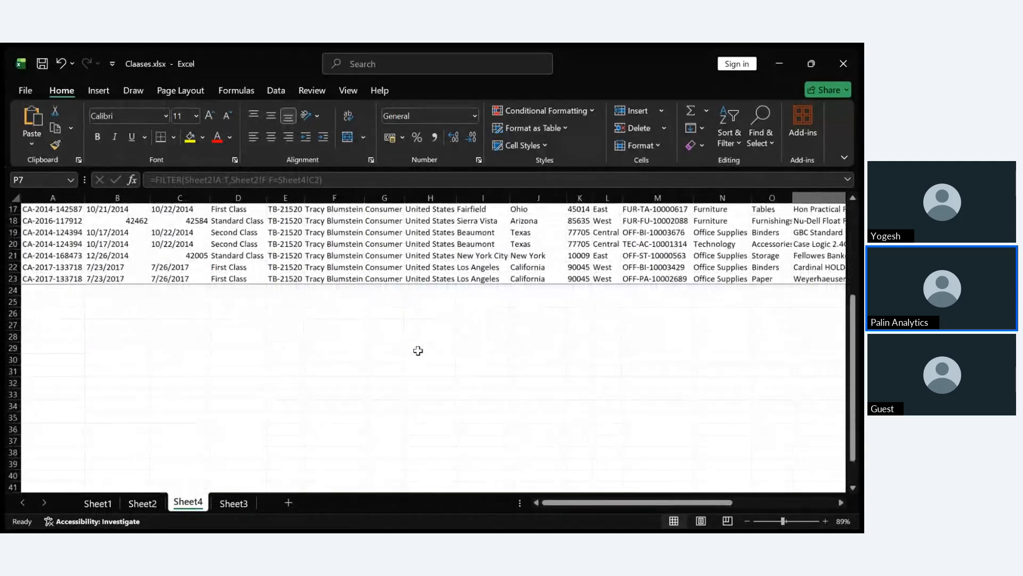
pyautogui.click(180, 308)
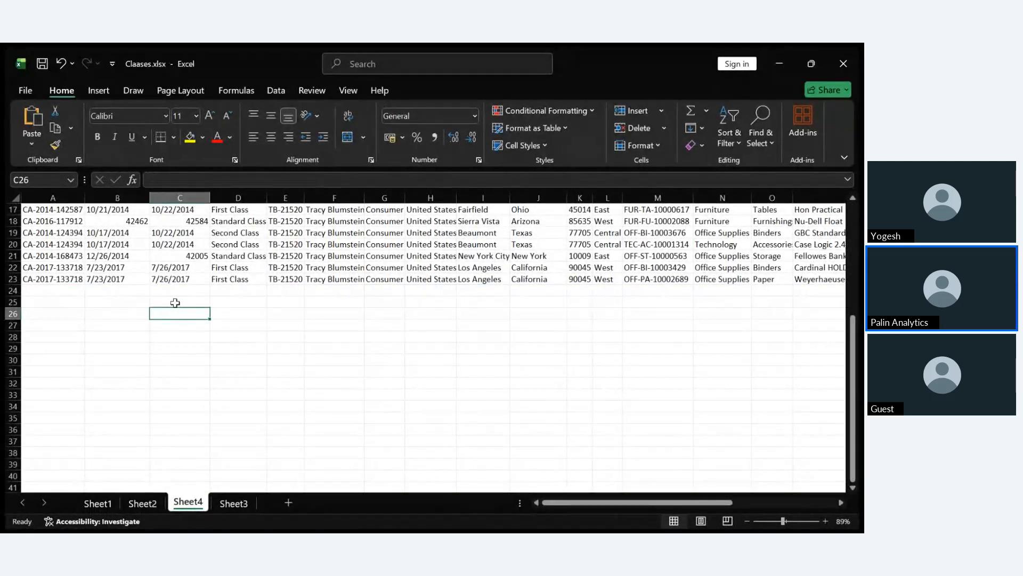
pyautogui.click(174, 302)
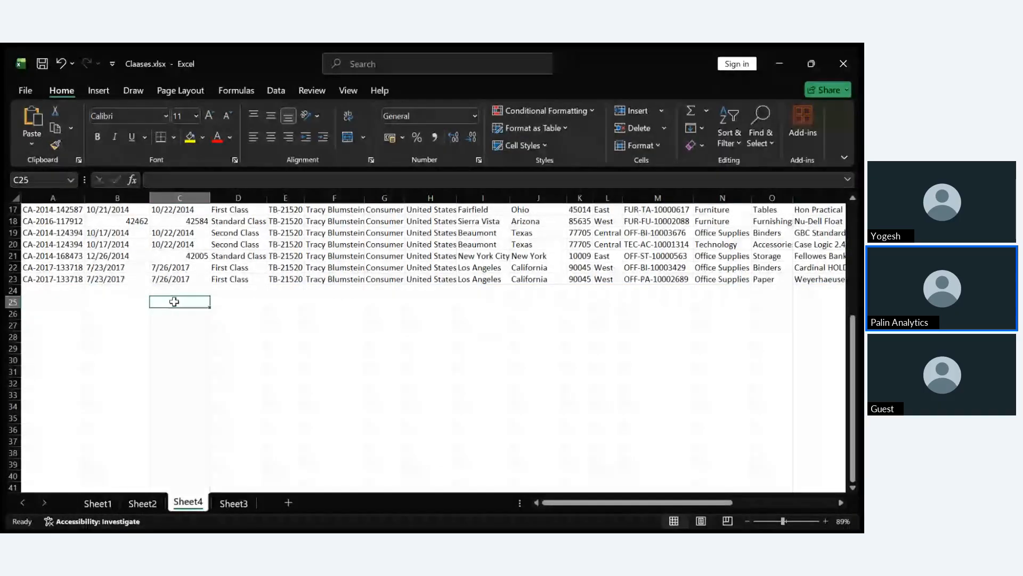
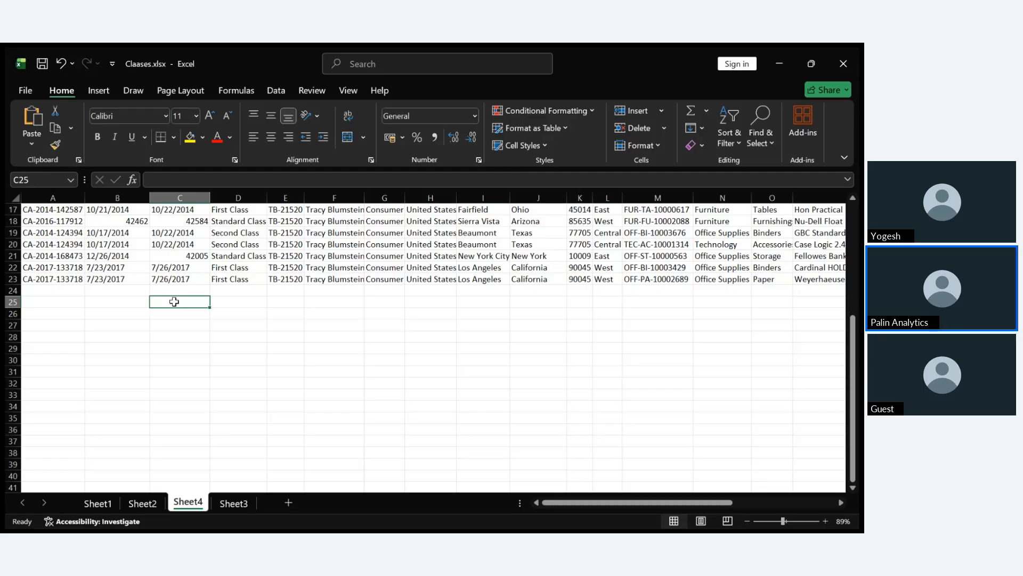
pyautogui.scroll(8, 175, 302)
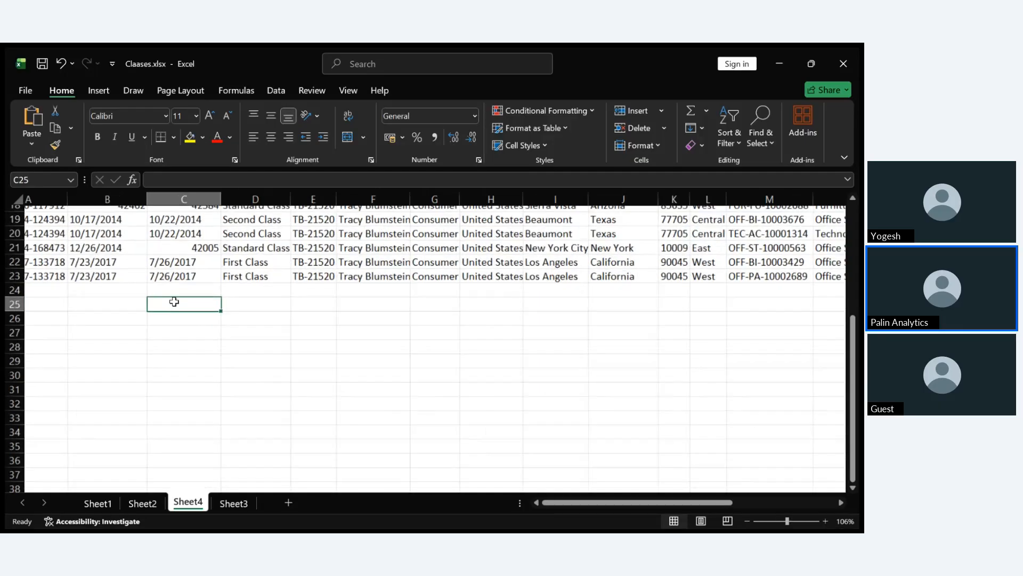
pyautogui.write('=LEFT')
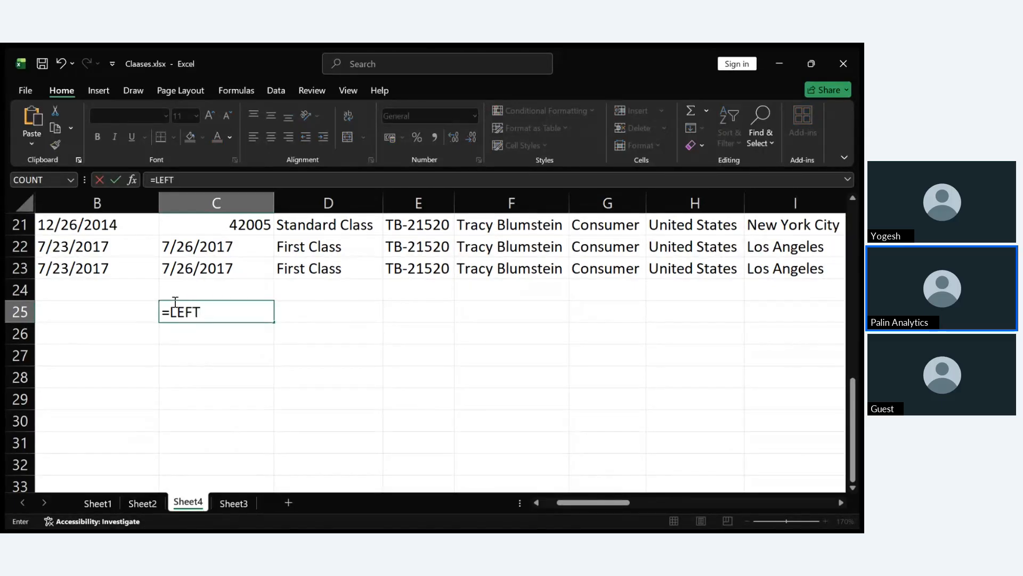
pyautogui.write('(')
pyautogui.scroll(2, 351, 342)
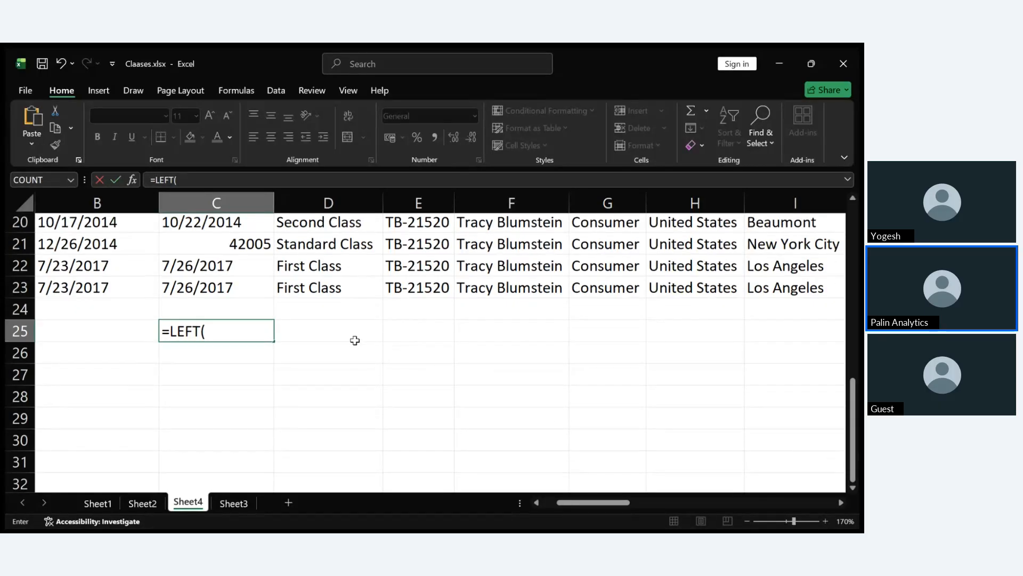
pyautogui.click(329, 356)
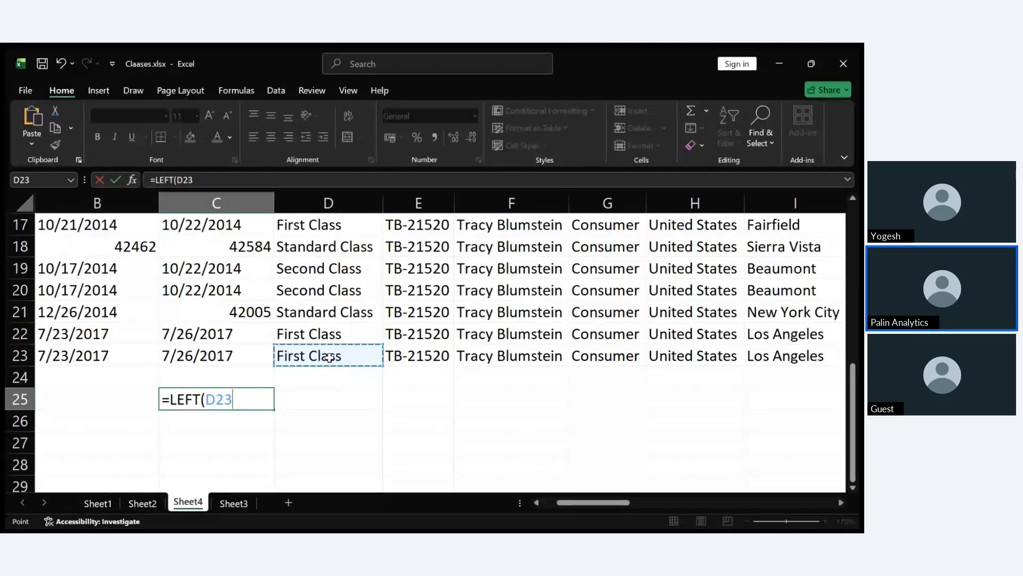
pyautogui.write(',')
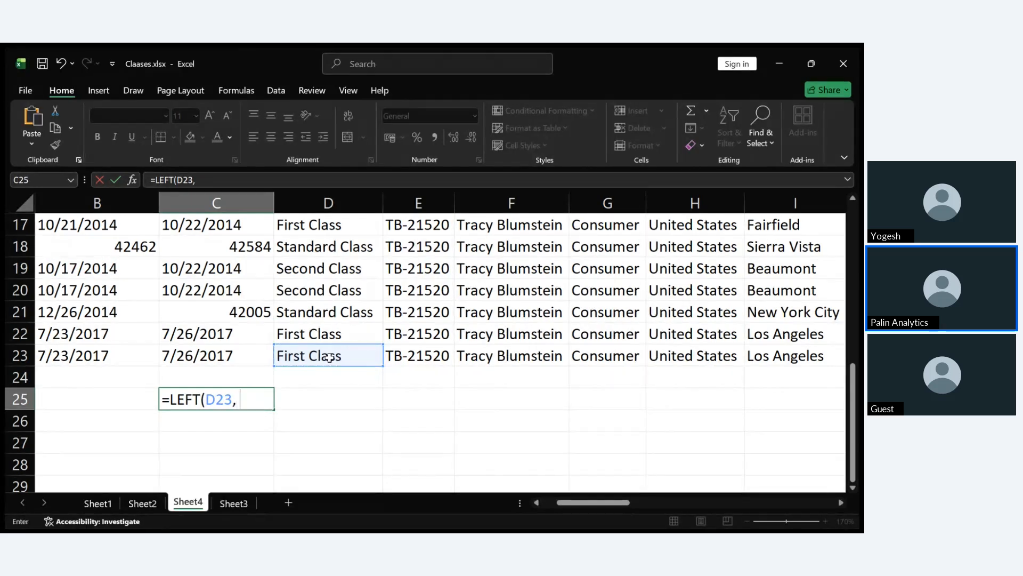
pyautogui.write('3')
pyautogui.press('Return')
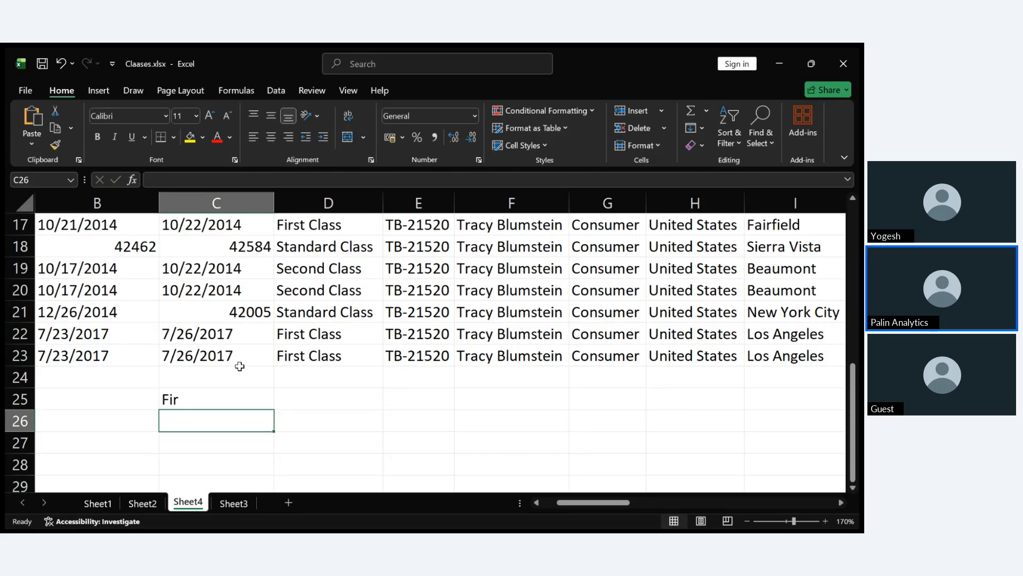
# Step: Change the number of characters in the LEFT formula in cell C25 to 7
pyautogui.doubleClick(237, 400)
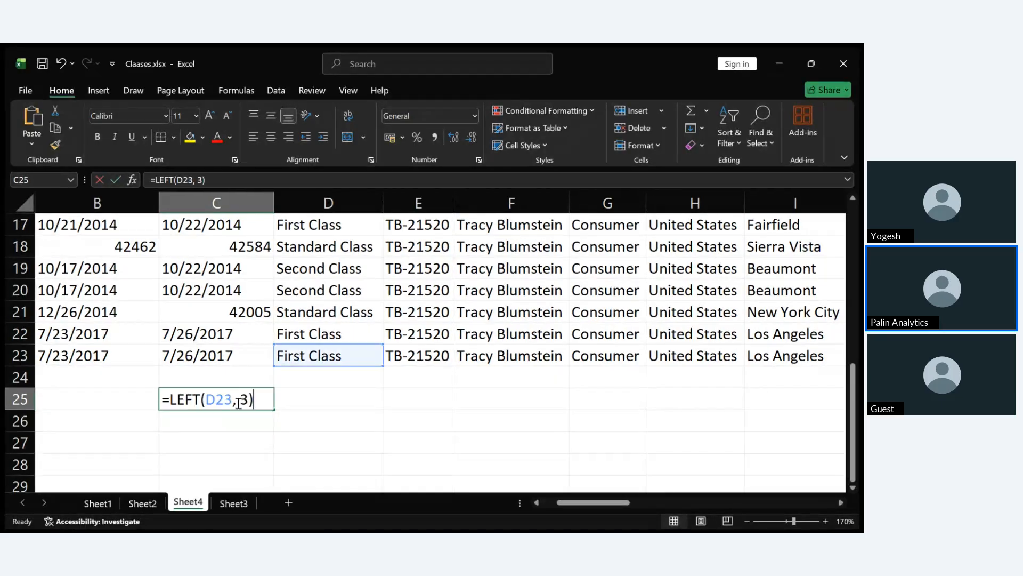
pyautogui.click(248, 401)
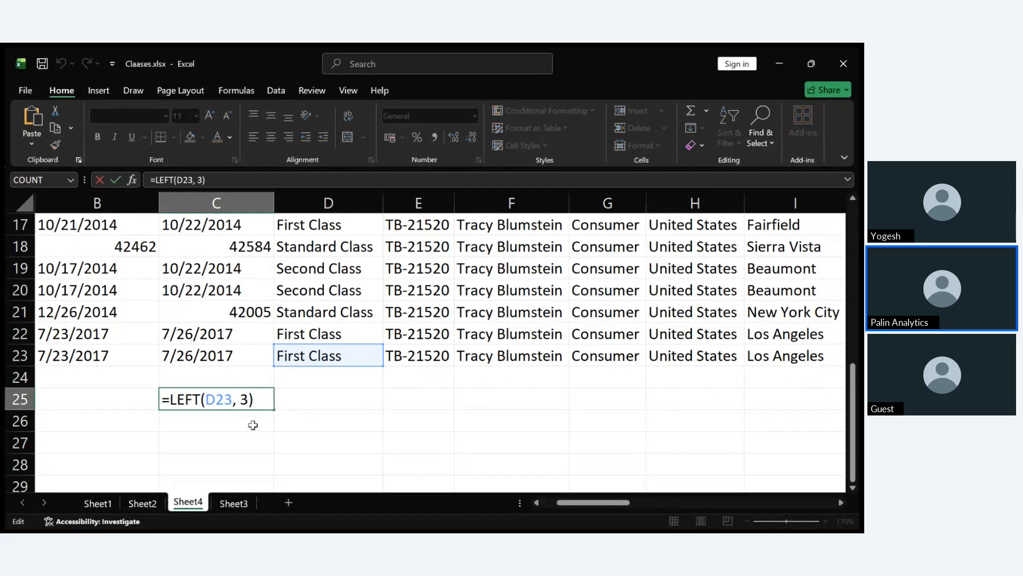
pyautogui.press('BackSpace')
pyautogui.write('7')
pyautogui.press('Return')
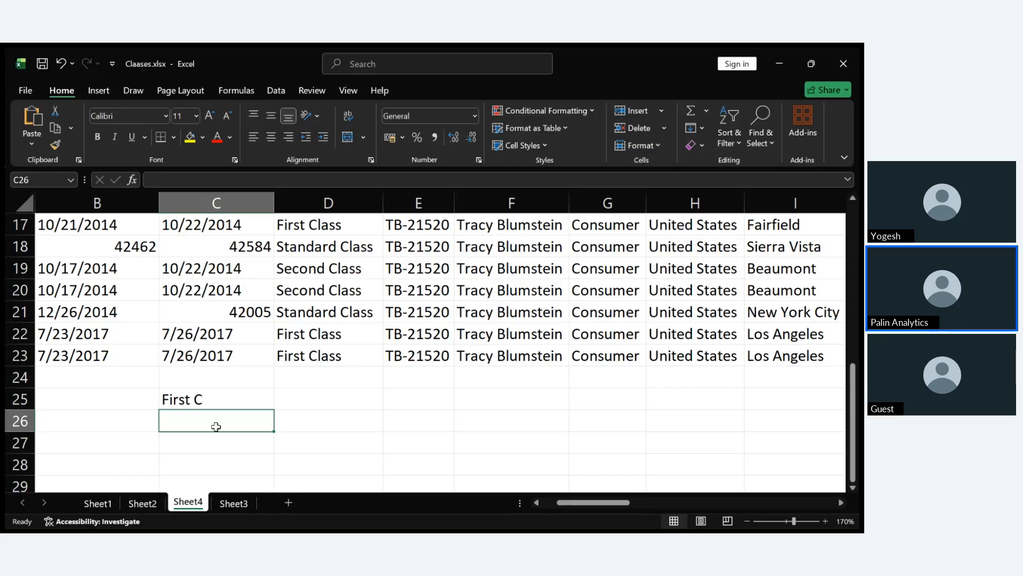
# Step: Enter a RIGHT formula in cell C26 that extracts the last 4 characters of D23
pyautogui.write('=')
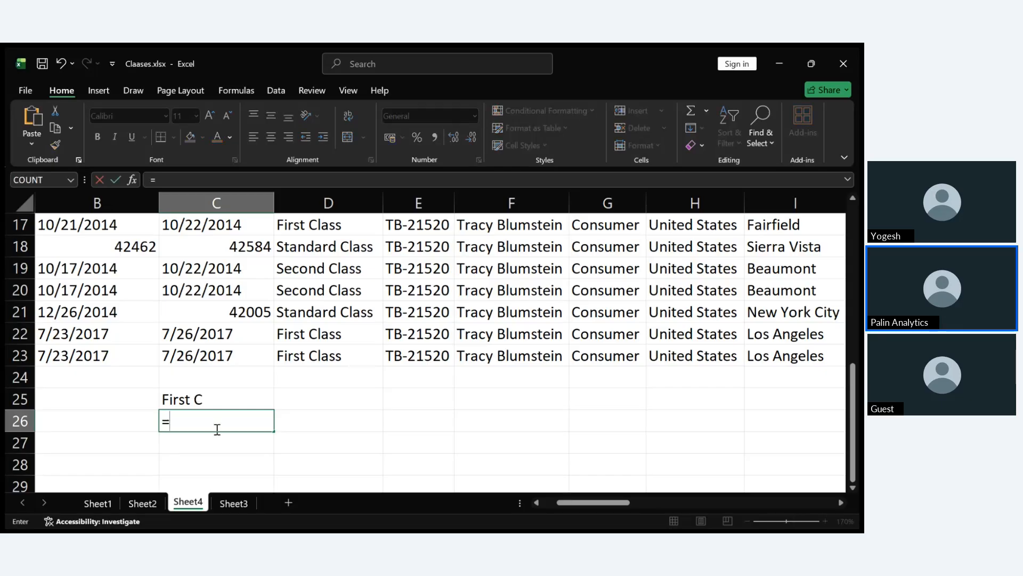
pyautogui.write('RIGHT')
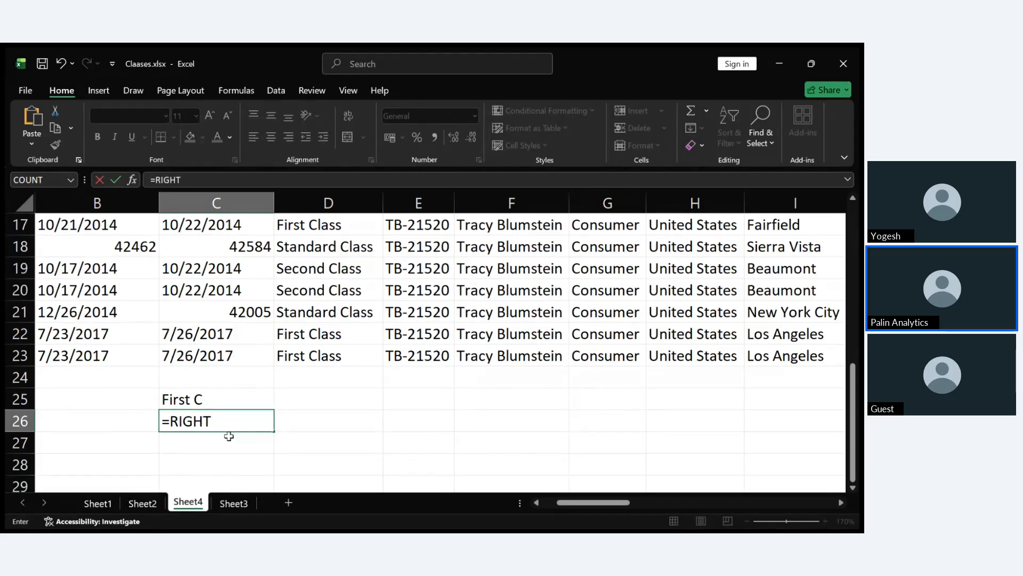
pyautogui.doubleClick(227, 425)
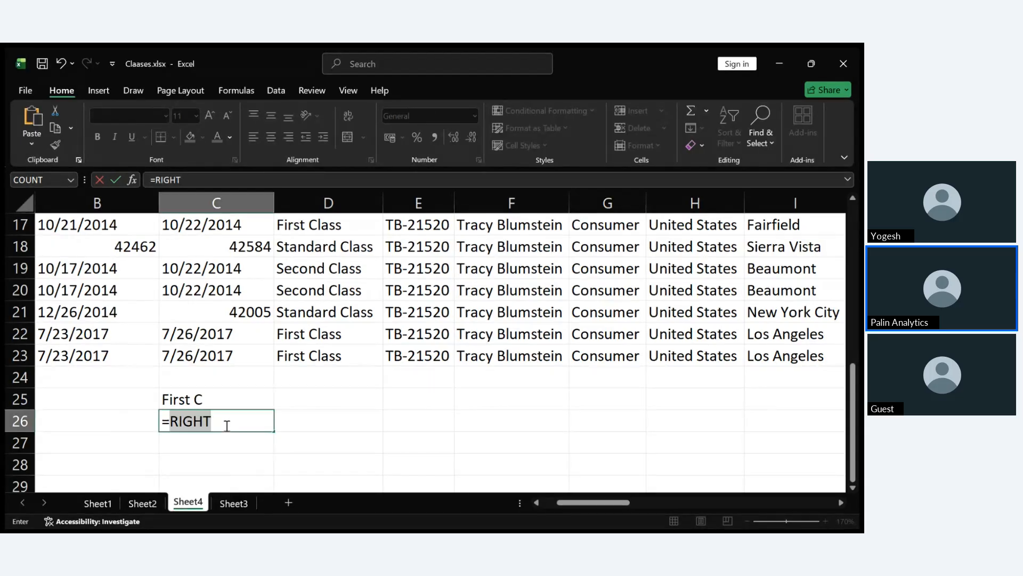
pyautogui.click(227, 425)
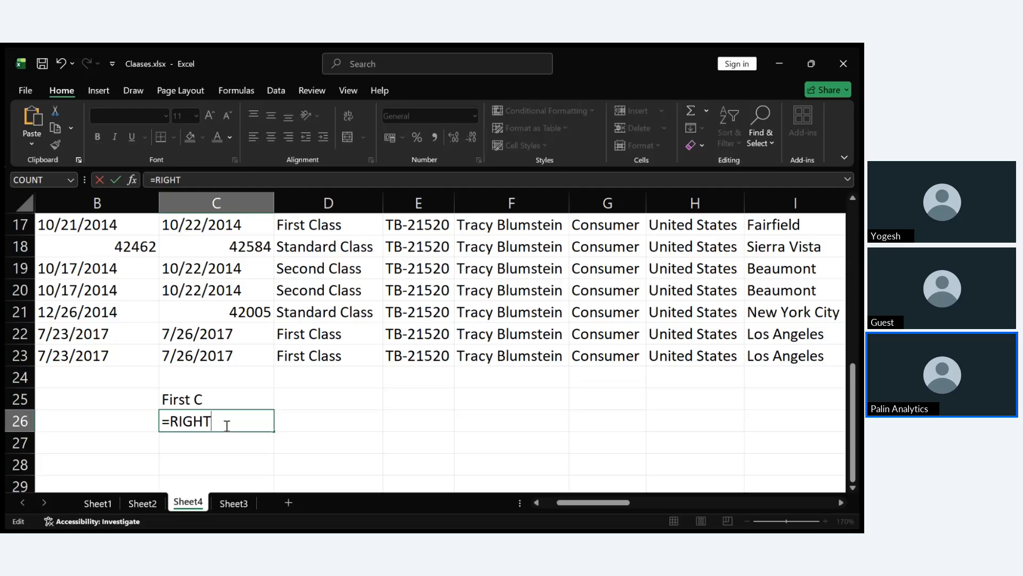
pyautogui.write('(')
pyautogui.click(313, 357)
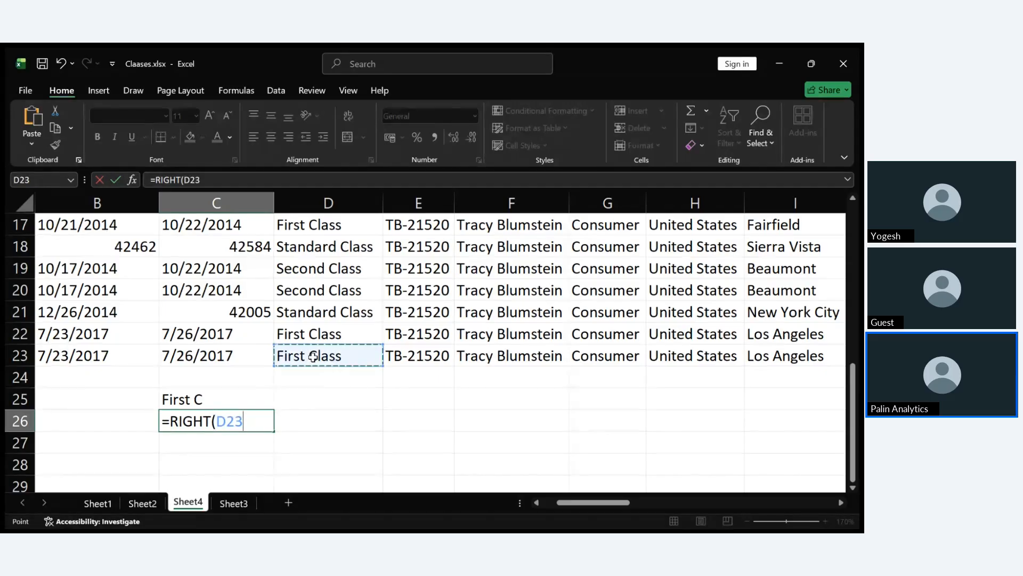
pyautogui.write(',')
pyautogui.write('4')
pyautogui.press('Return')
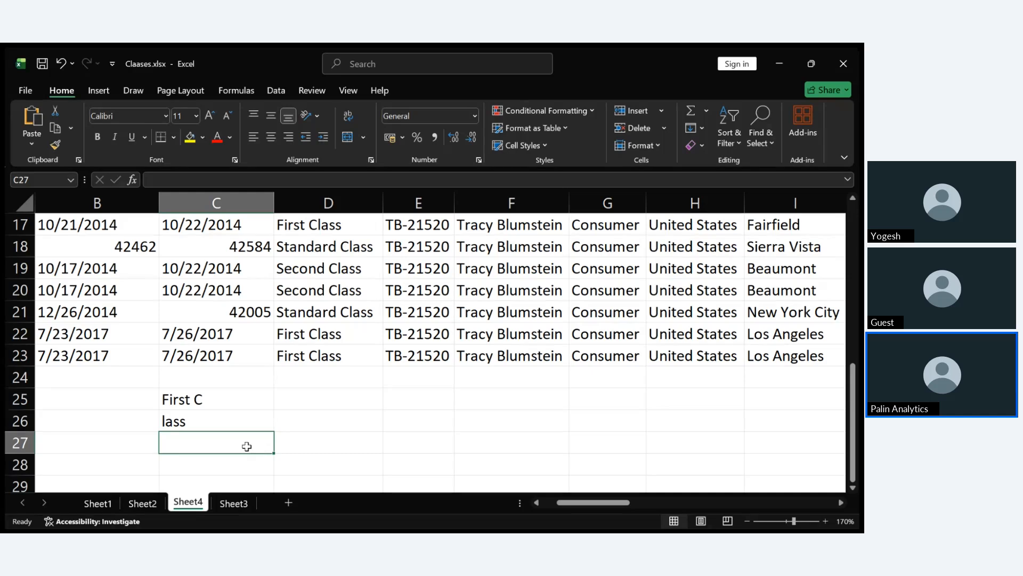
# Step: Enter =MID(D23, 3, 7) in cell C27 to extract seven characters starting from the third
pyautogui.write('=')
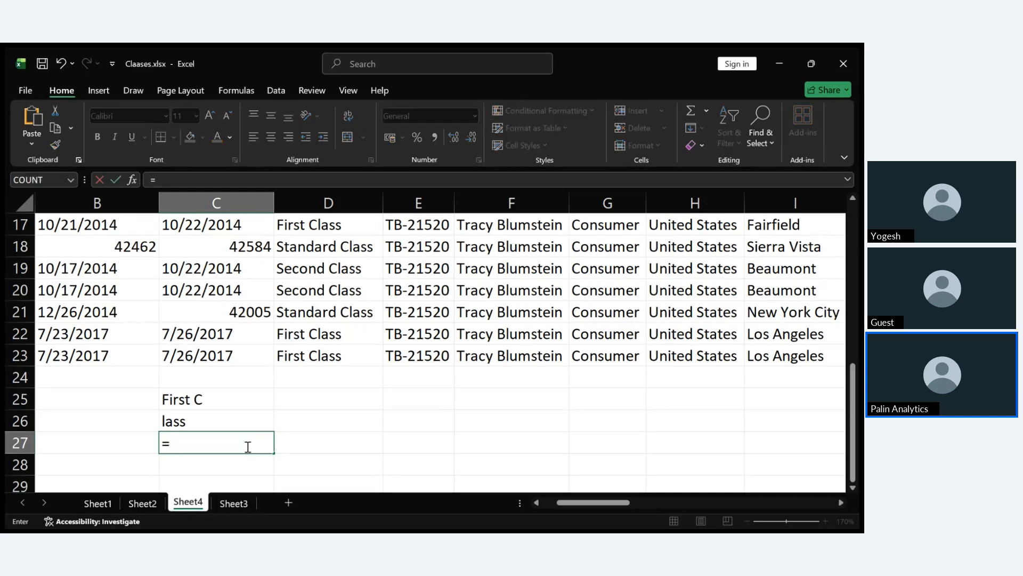
pyautogui.write('MID(')
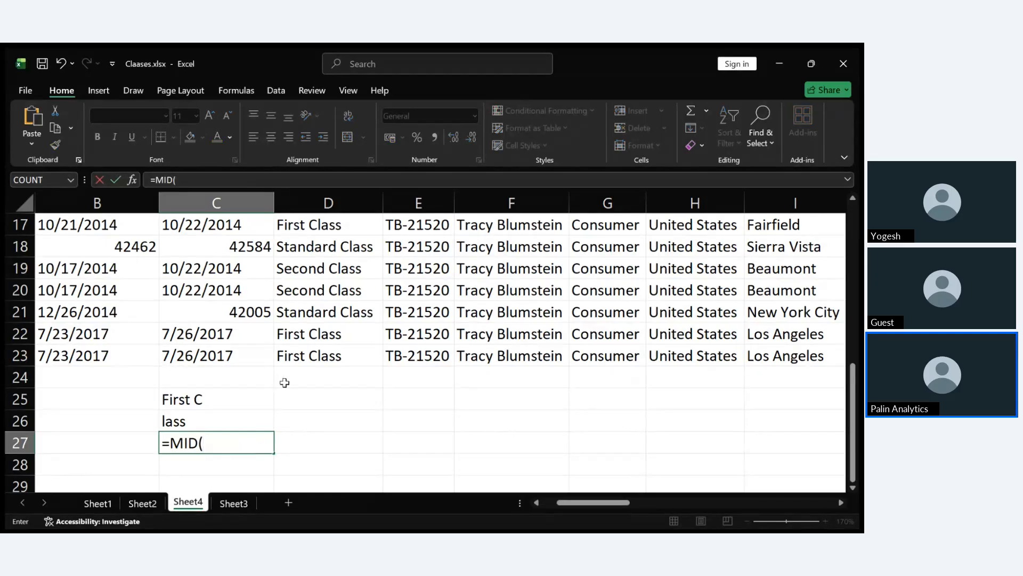
pyautogui.click(317, 355)
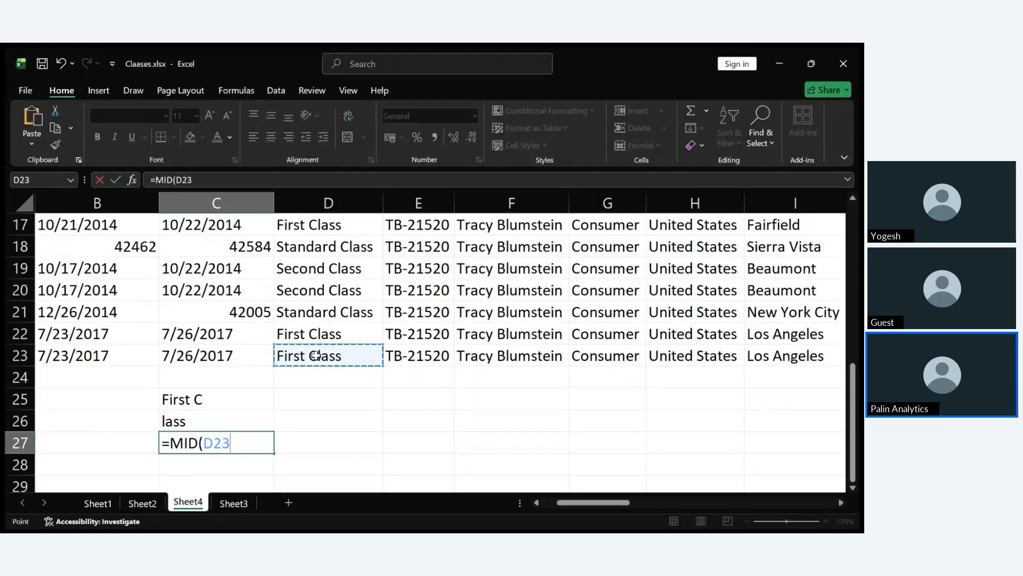
pyautogui.write(', 3, 7')
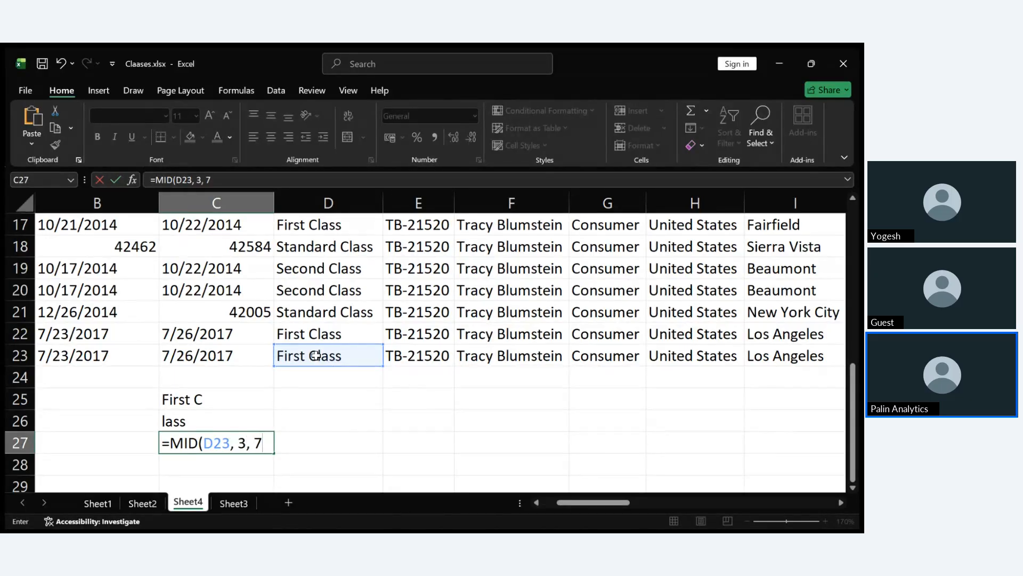
pyautogui.press('Return')
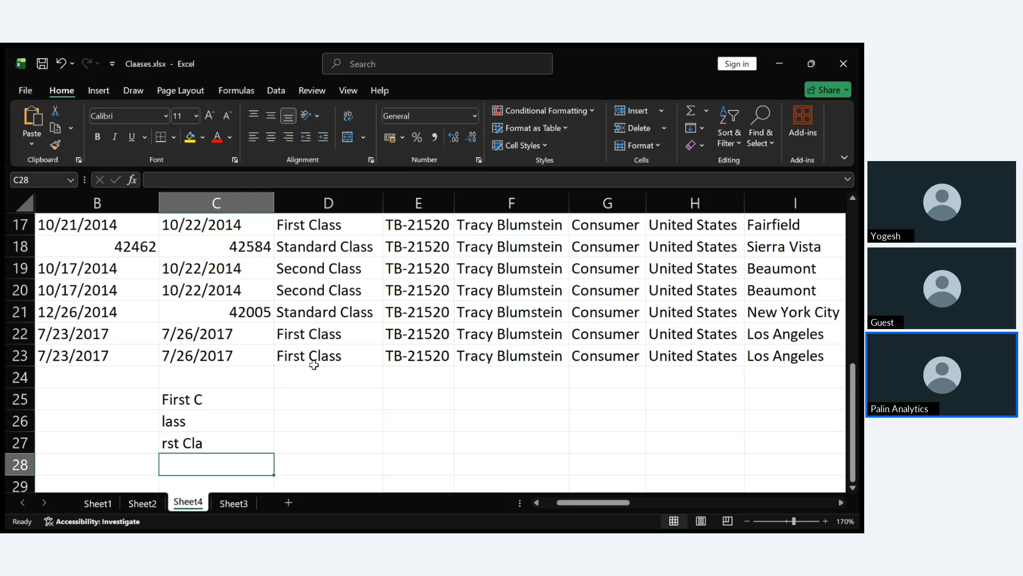
# Step: Review the start position and character count of the MID formula in cell C27 against the text in D23
pyautogui.click(245, 444)
pyautogui.doubleClick(244, 444)
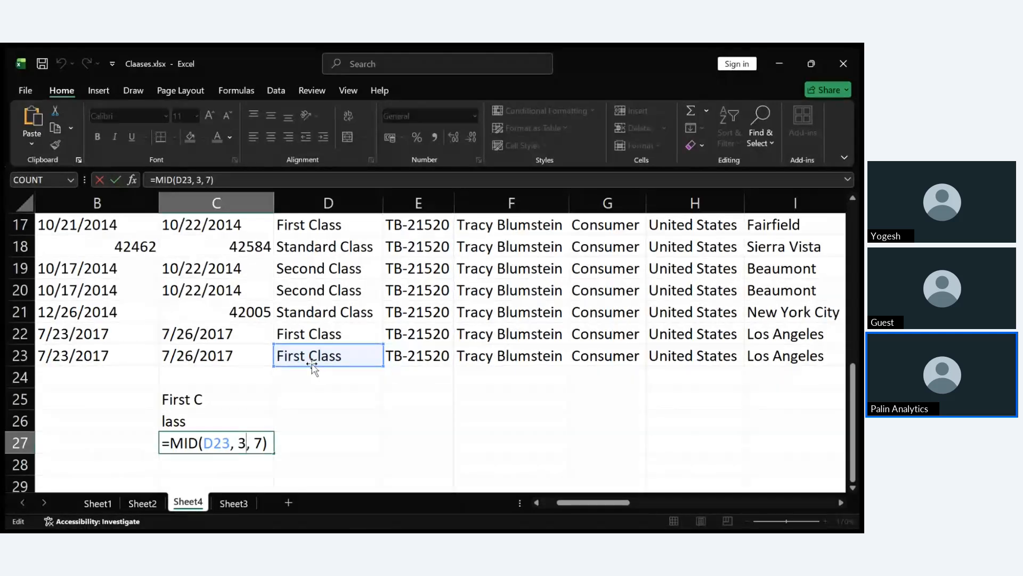
pyautogui.click(327, 455)
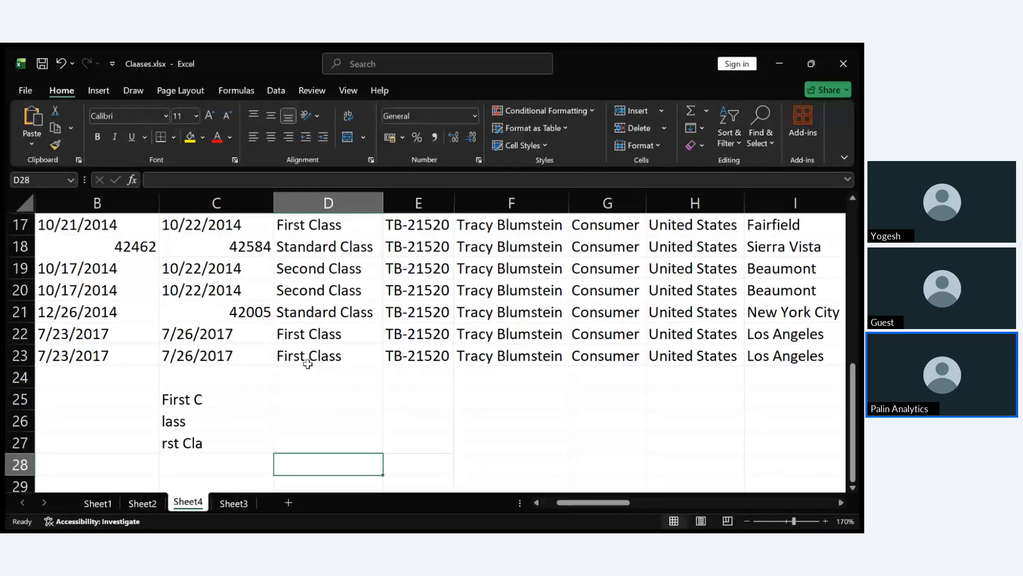
pyautogui.doubleClick(213, 444)
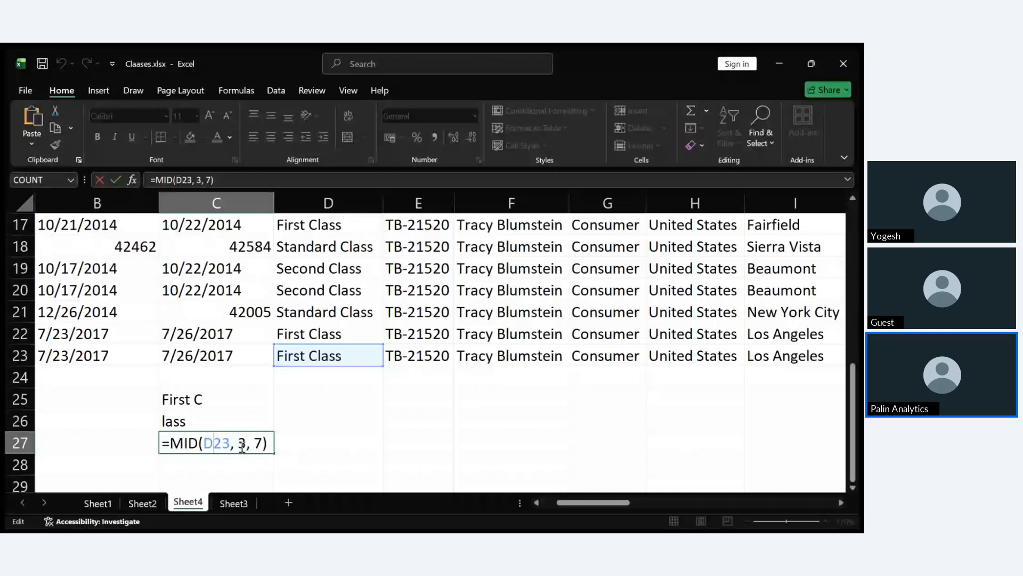
pyautogui.click(326, 443)
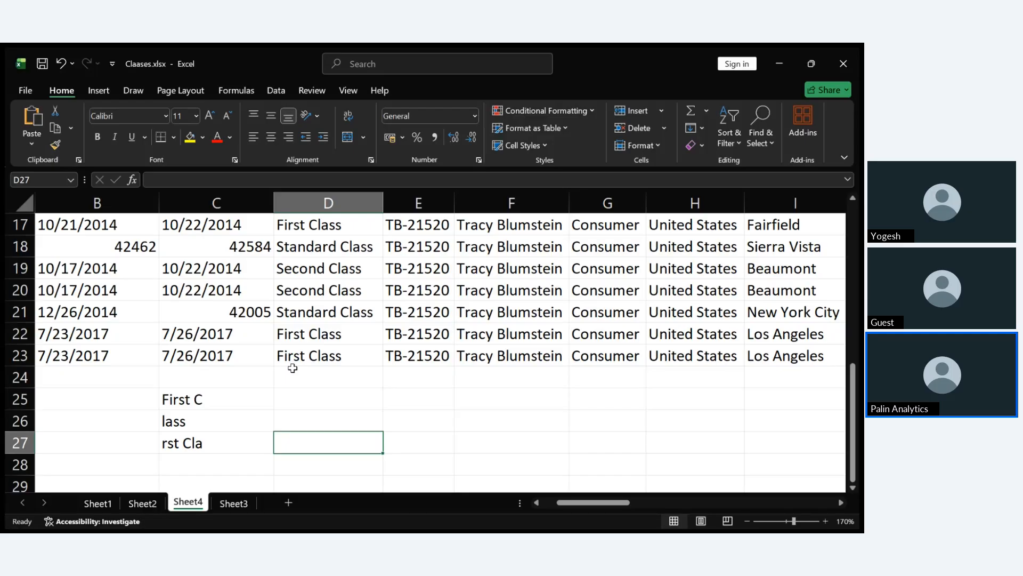
# Step: Start a CONCAT formula in cell D25 with D23 as the first text and "-" as the separator
pyautogui.click(307, 401)
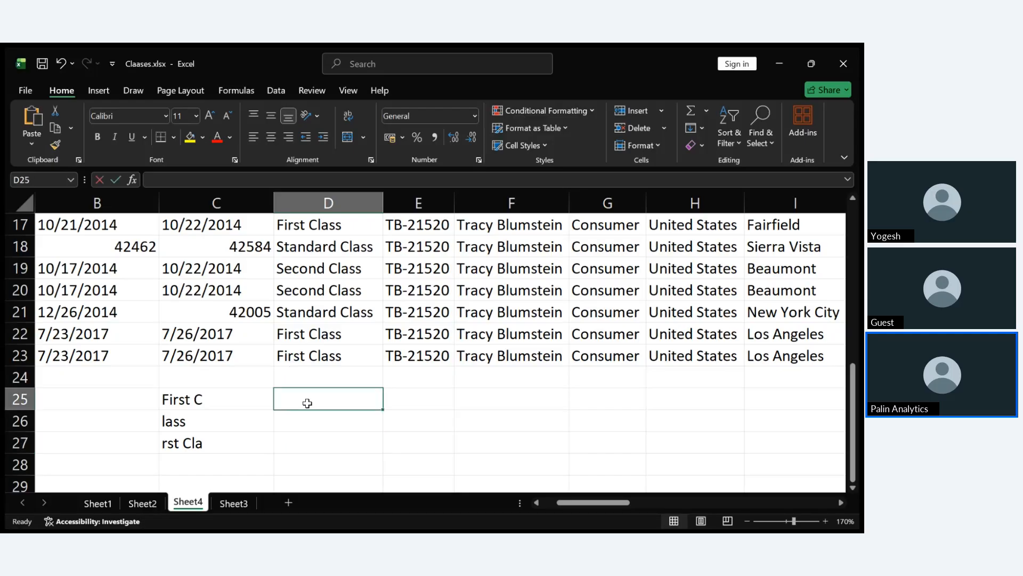
pyautogui.write('=CONCA')
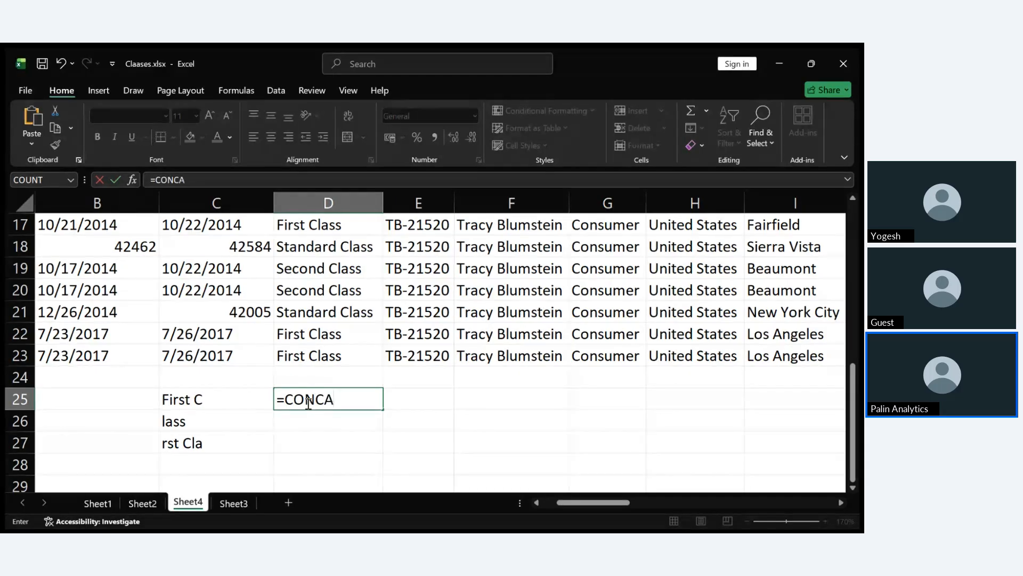
pyautogui.write('T(')
pyautogui.scroll(5, 457, 420)
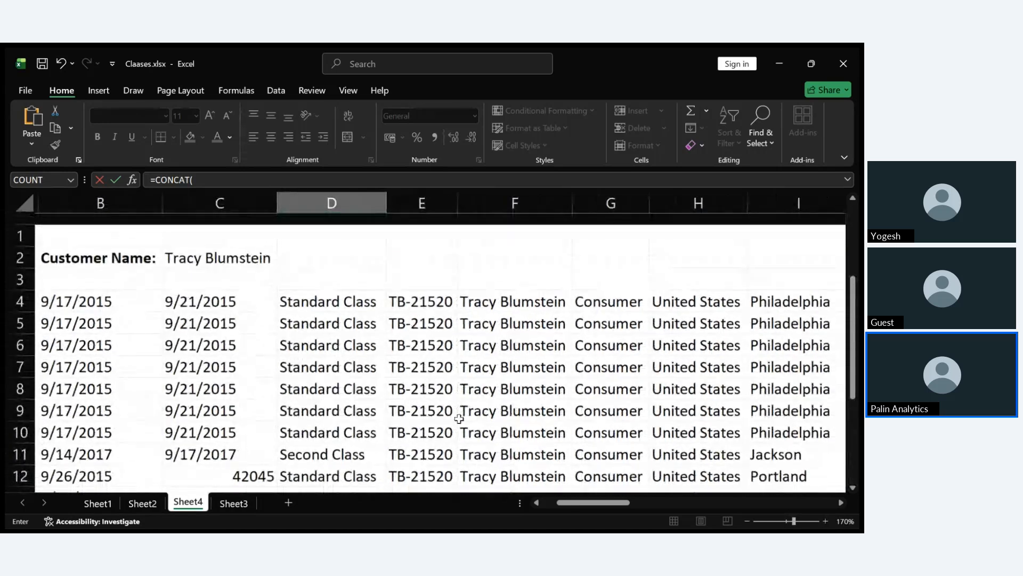
pyautogui.scroll(-5, 459, 419)
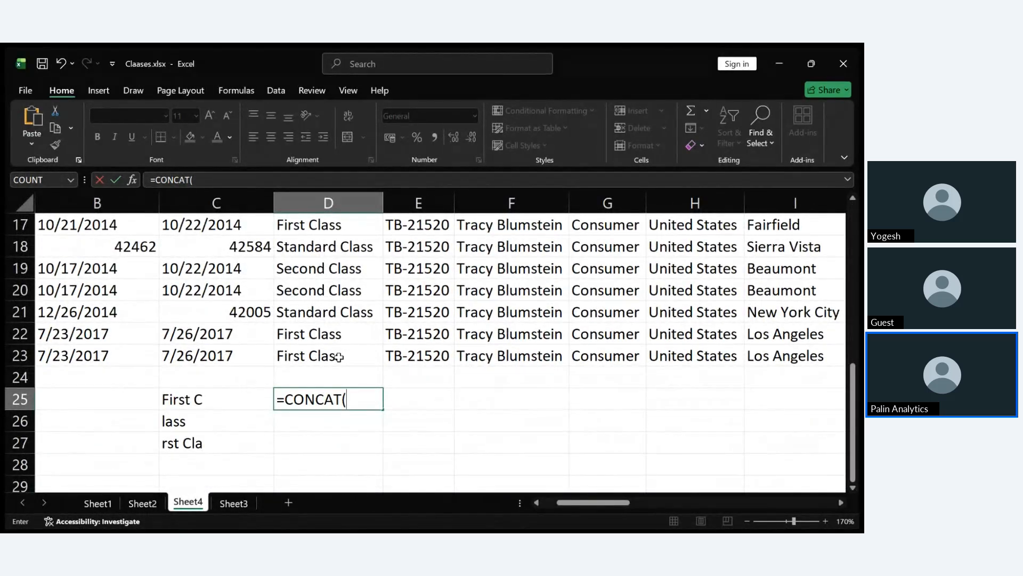
pyautogui.click(338, 356)
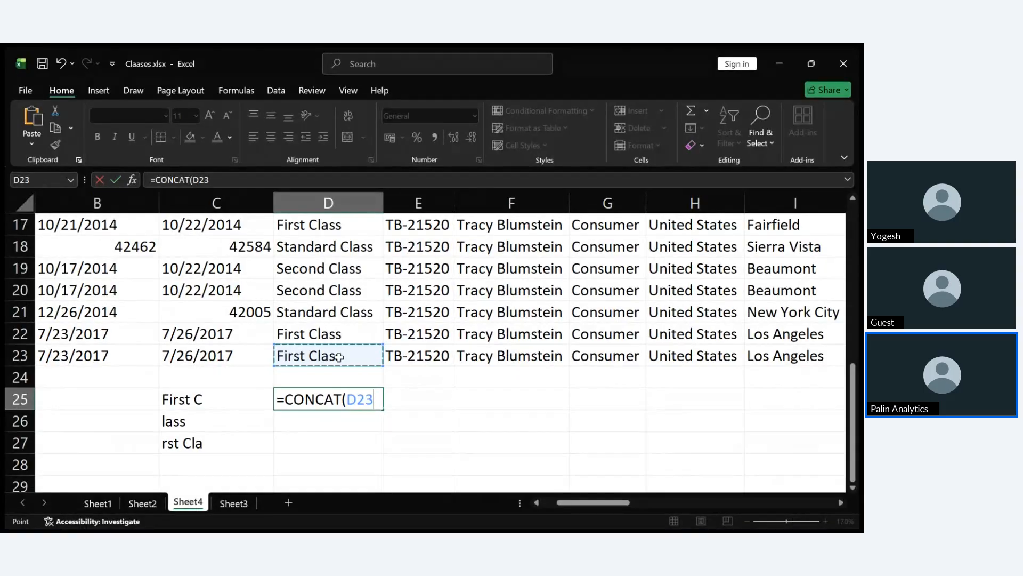
pyautogui.write(',')
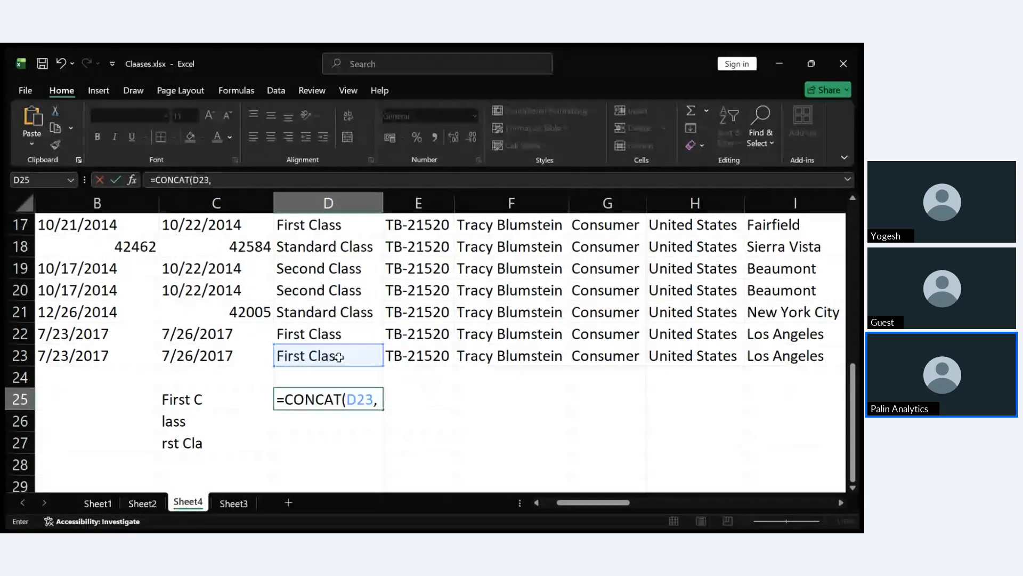
pyautogui.write('"')
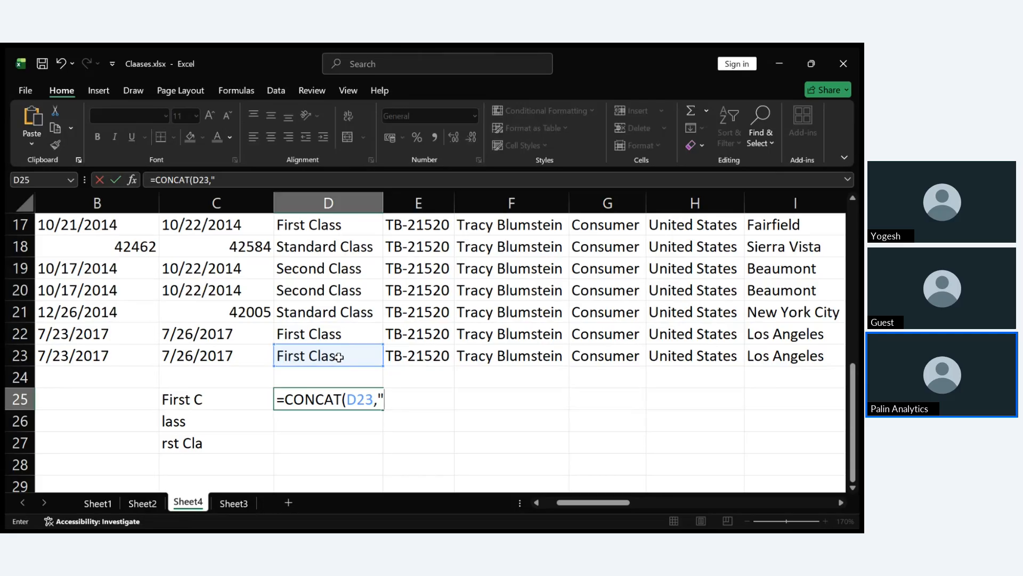
pyautogui.write('-",')
# Step: Complete the CONCAT formula in cell D25 with G23 as the last text, giving =CONCAT(D23,"-",G23)
pyautogui.hscroll(3, 511, 350)
pyautogui.scroll(2, 510, 350)
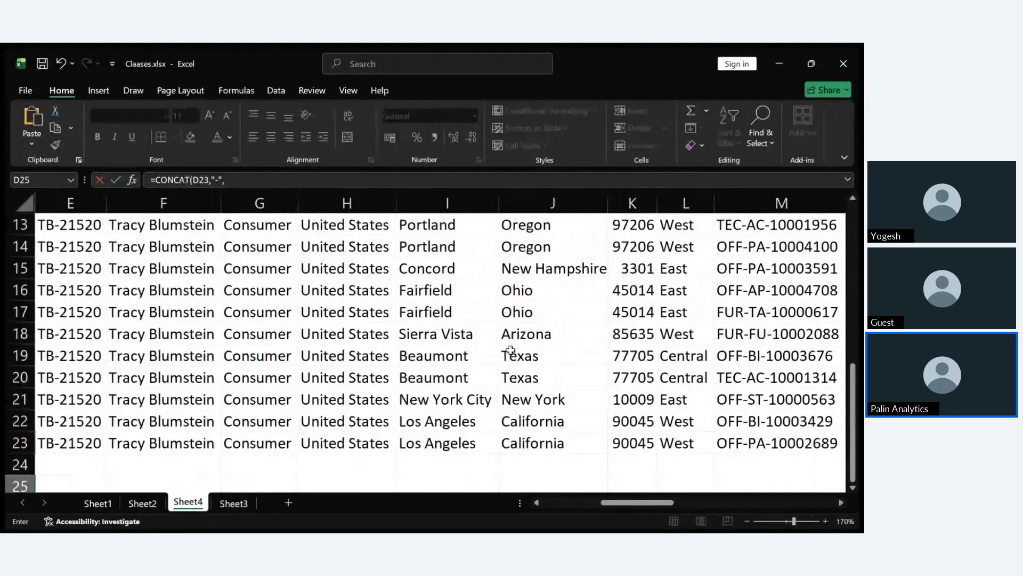
pyautogui.hscroll(2, 511, 350)
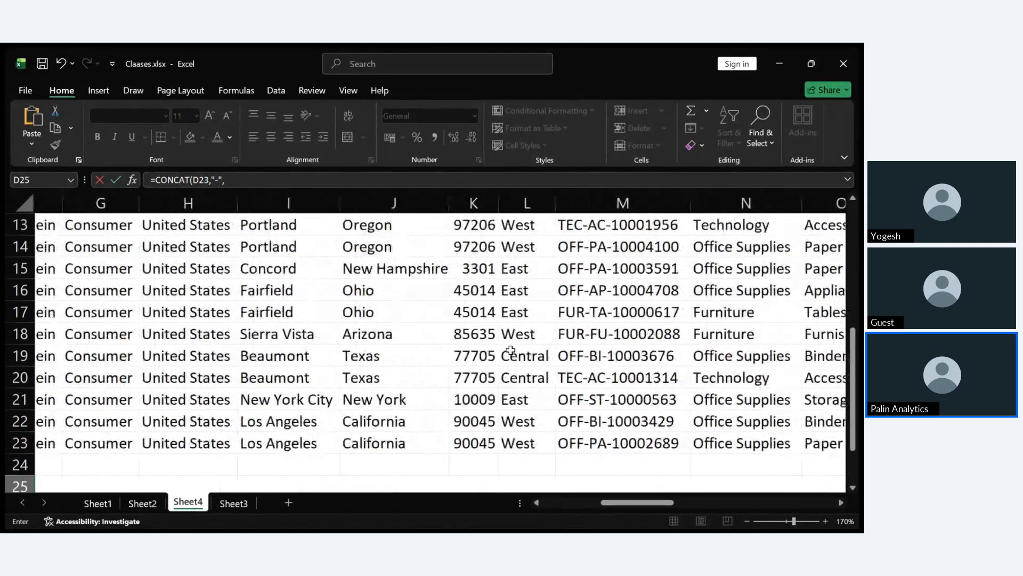
pyautogui.hscroll(3, 511, 350)
pyautogui.hscroll(-4, 510, 350)
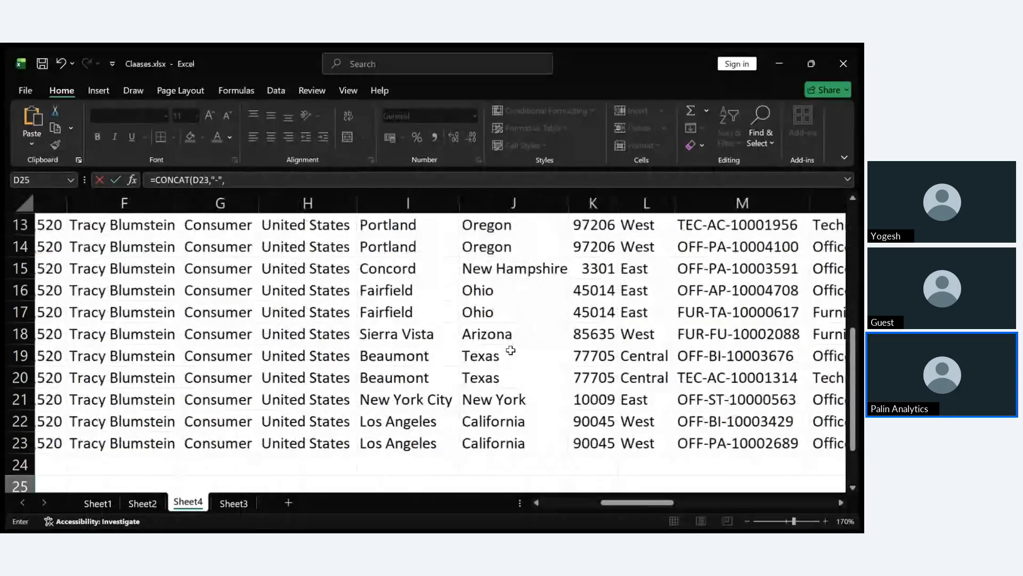
pyautogui.hscroll(-2, 511, 350)
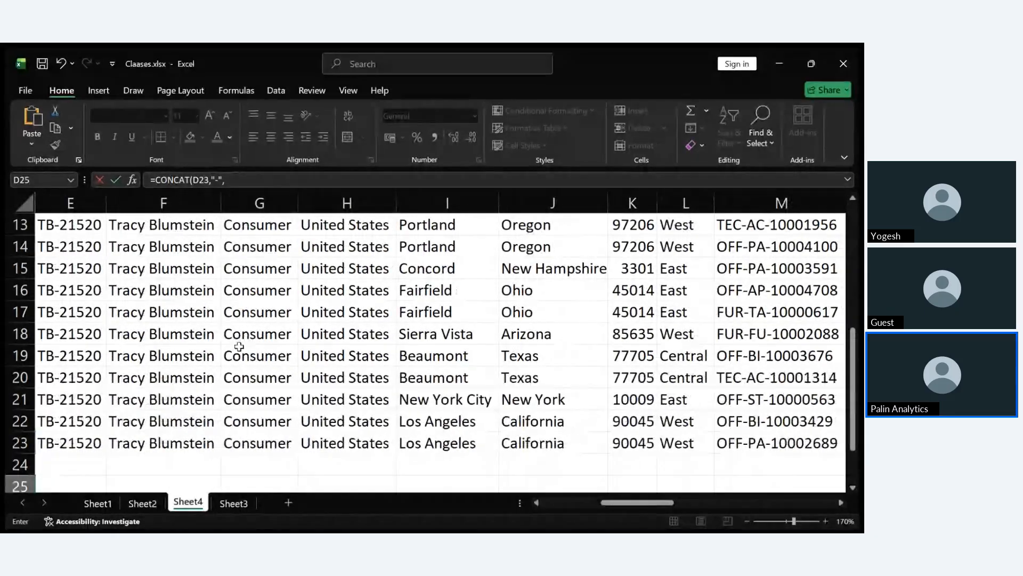
pyautogui.hscroll(-4, 239, 347)
pyautogui.hscroll(3, 251, 343)
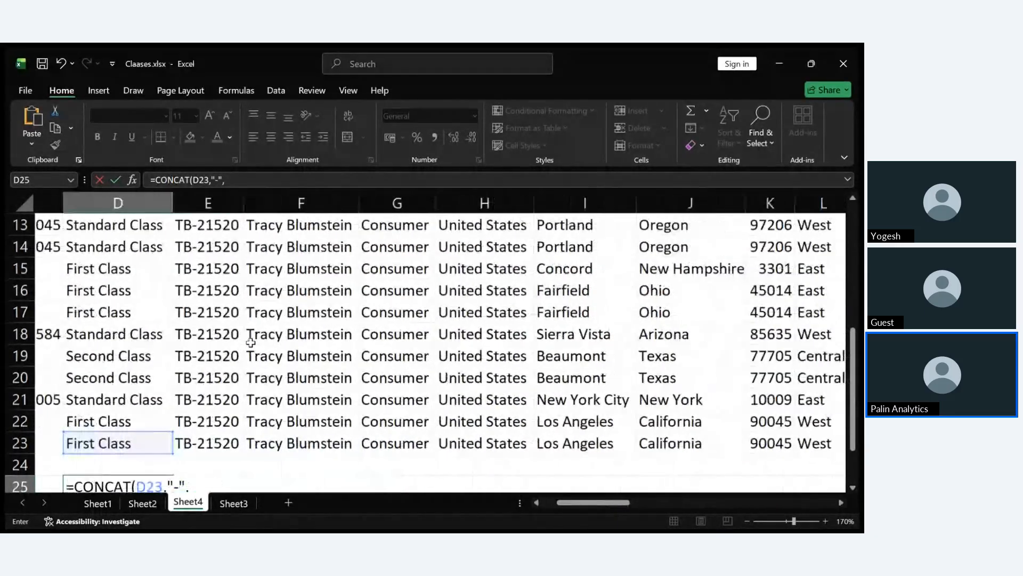
pyautogui.hscroll(1, 253, 338)
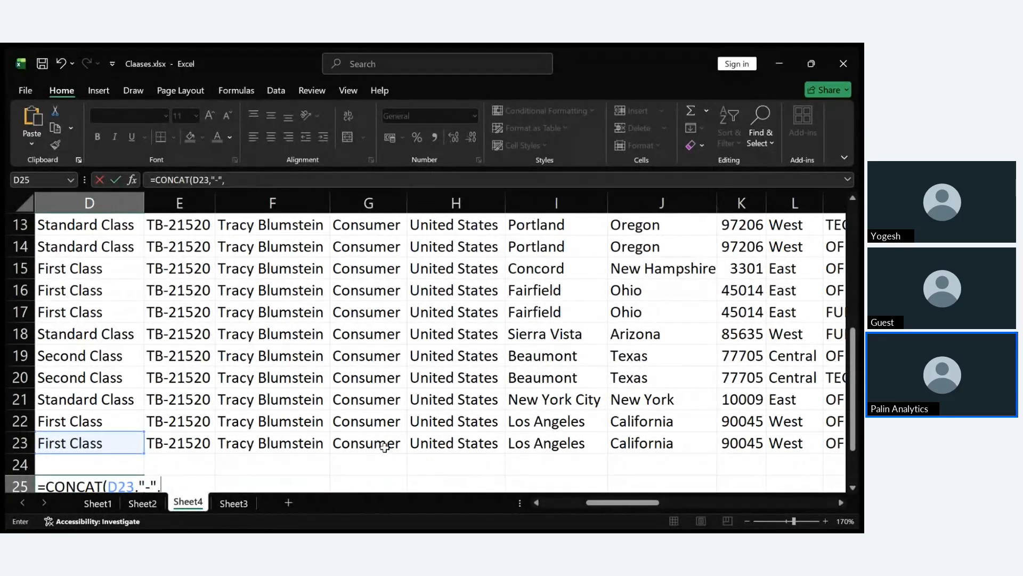
pyautogui.click(385, 448)
pyautogui.scroll(-1, 248, 488)
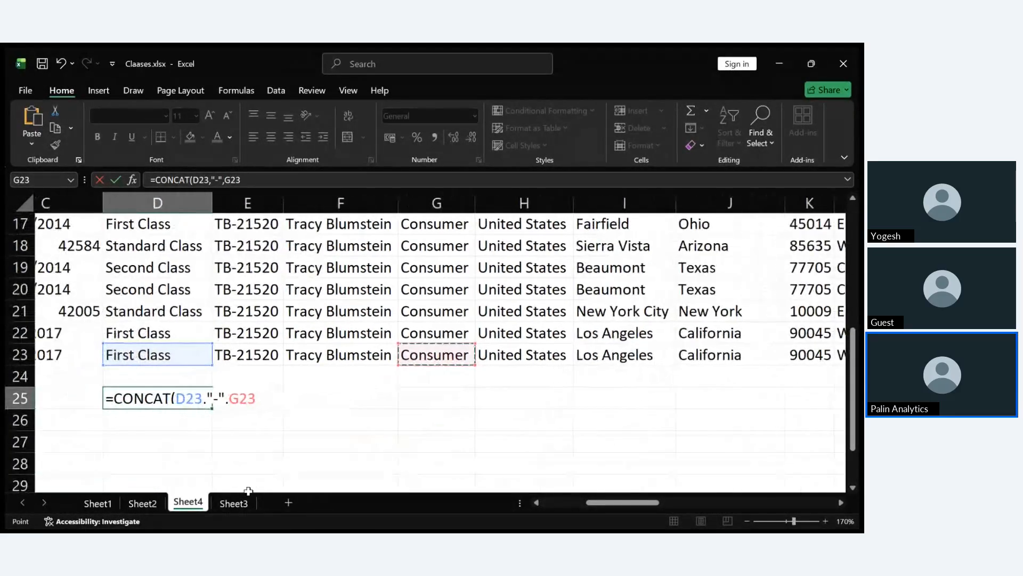
pyautogui.hscroll(-1, 248, 488)
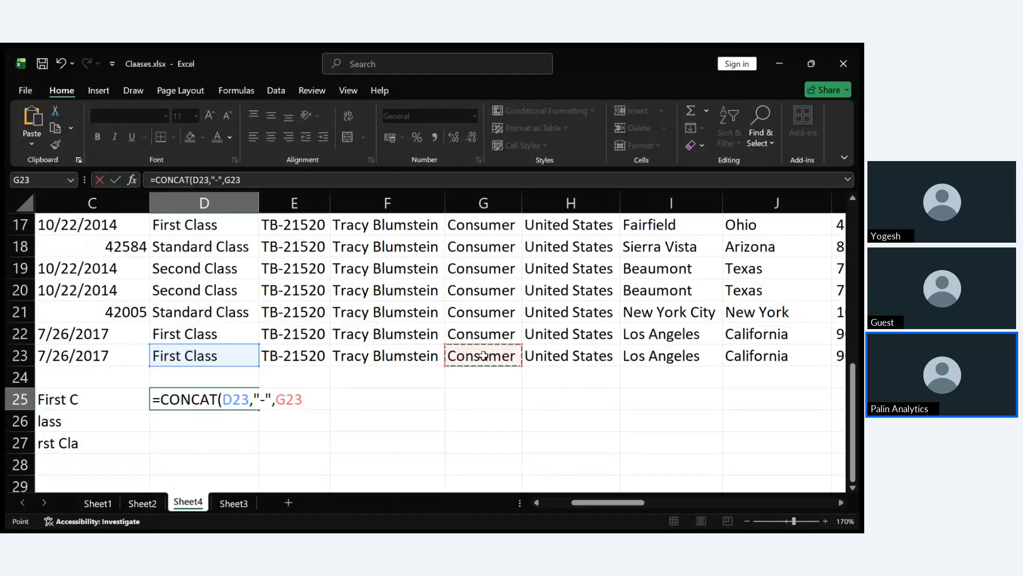
pyautogui.press('Return')
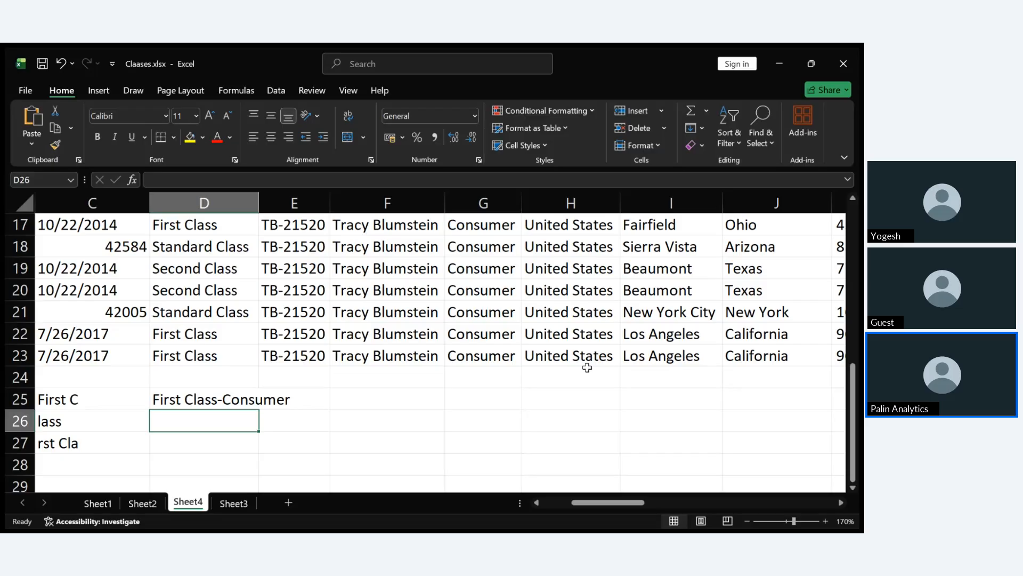
# Step: Extend the CONCAT formula in cell D25 after G23 with "@", F23 and "#"
pyautogui.click(249, 400)
pyautogui.doubleClick(250, 401)
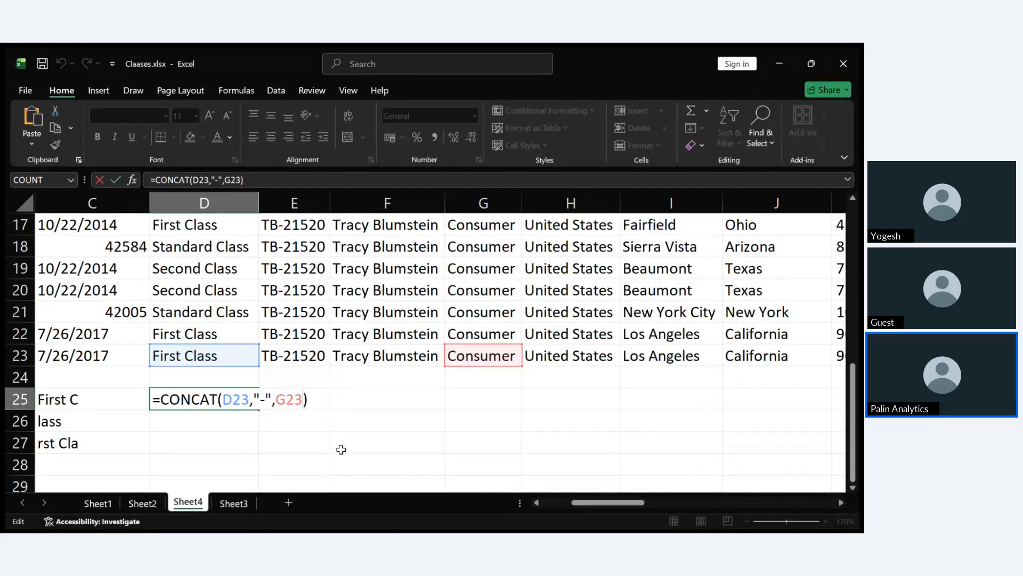
pyautogui.write(', "@')
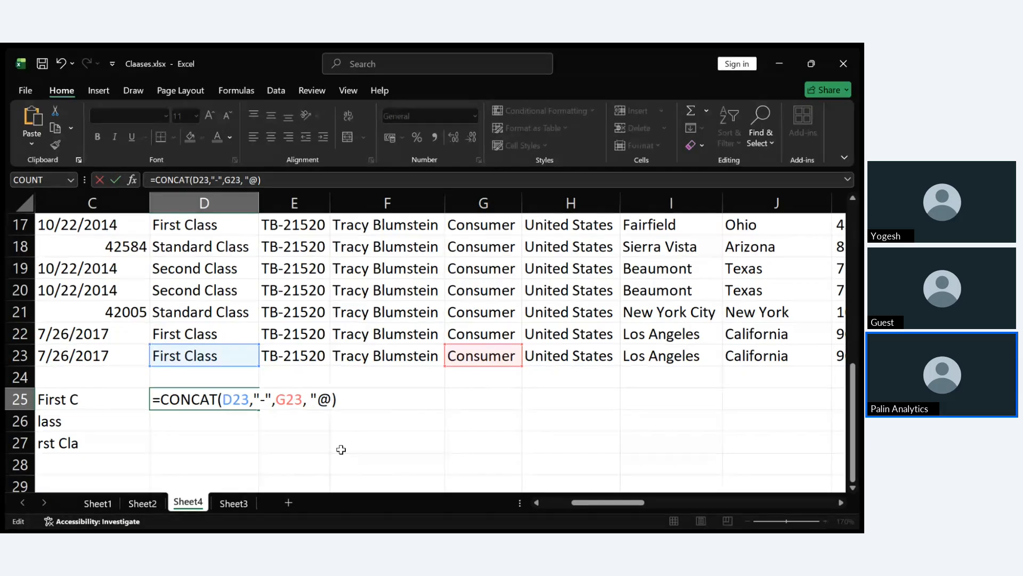
pyautogui.write('",')
pyautogui.click(387, 357)
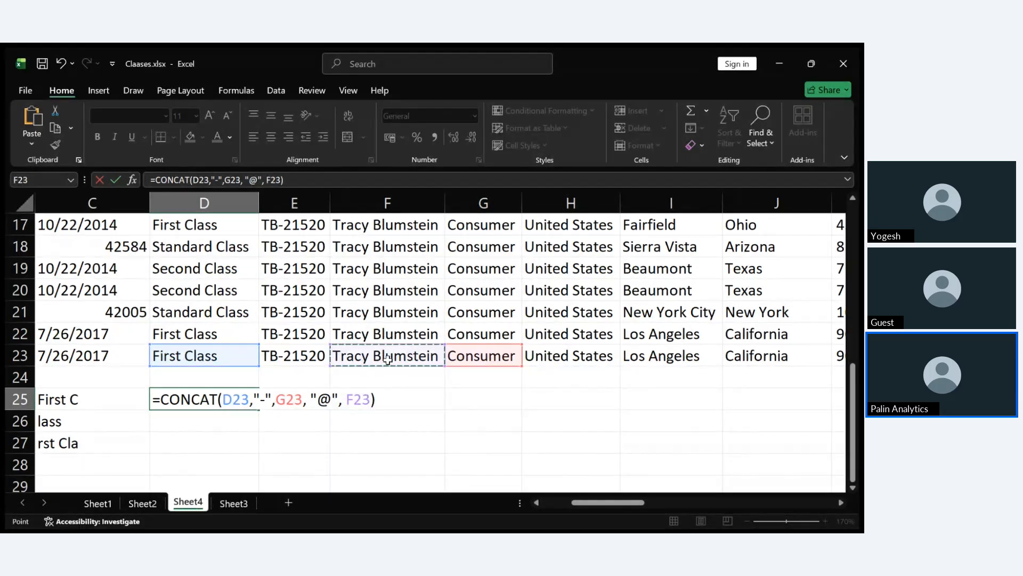
pyautogui.write(', "')
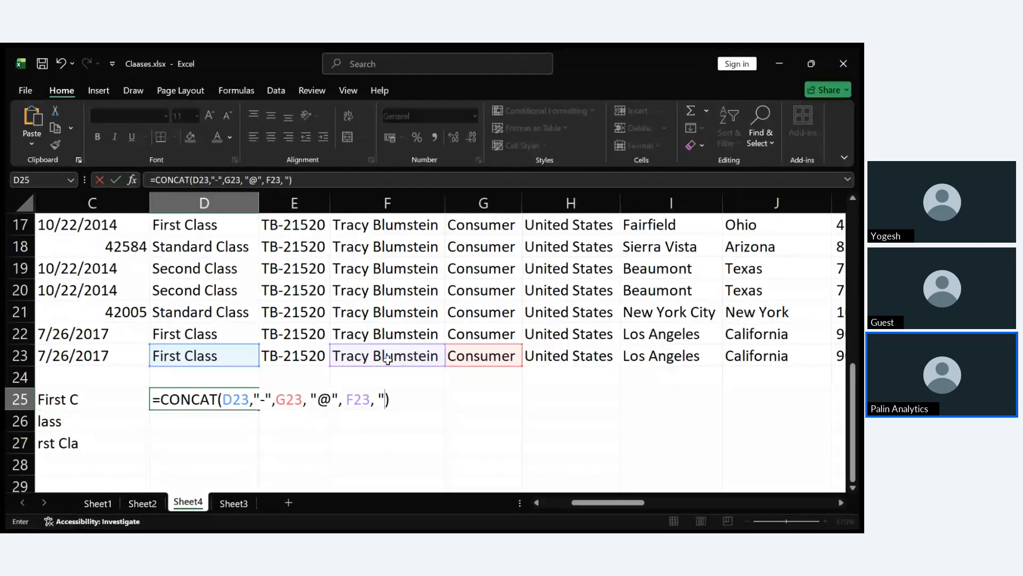
pyautogui.write('#"')
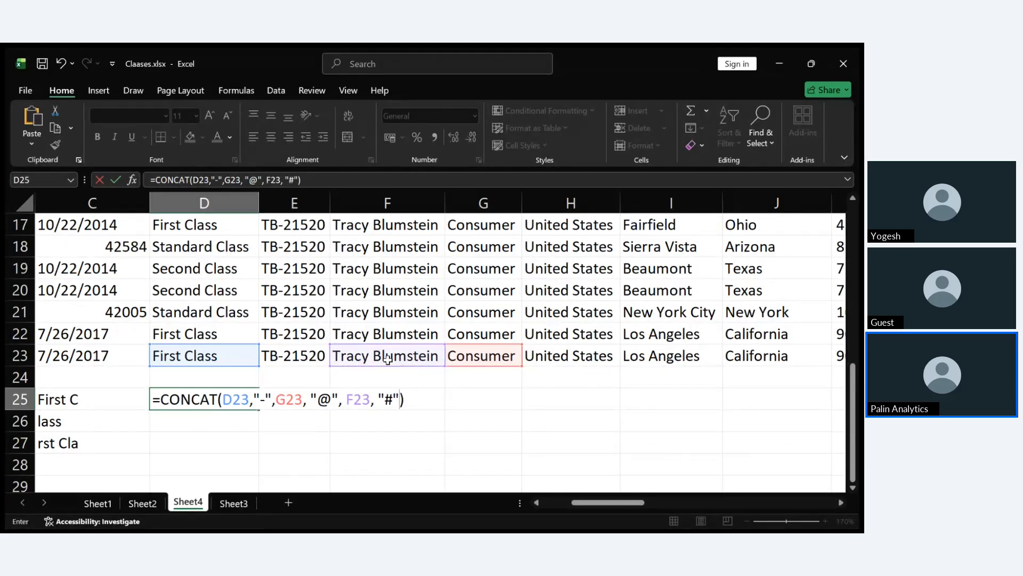
pyautogui.click(287, 362)
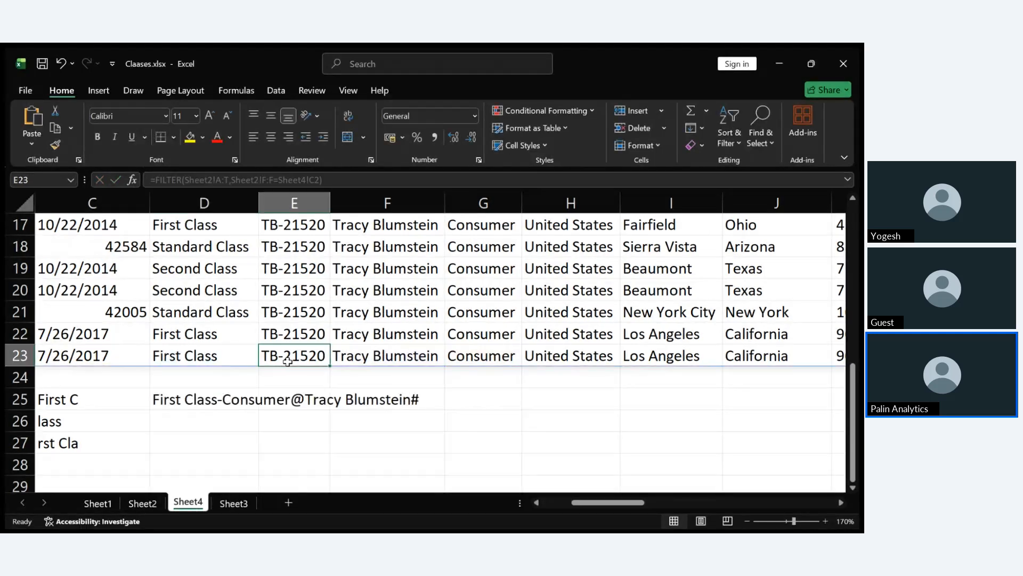
# Step: Append E23 as the final argument of the CONCAT formula in cell D25, after "#"
pyautogui.click(407, 400)
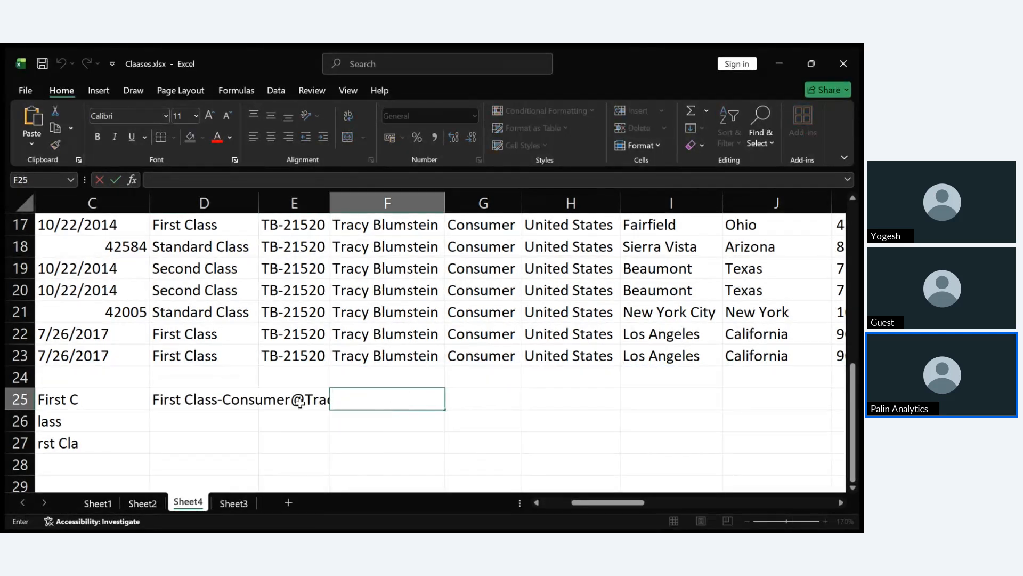
pyautogui.doubleClick(228, 397)
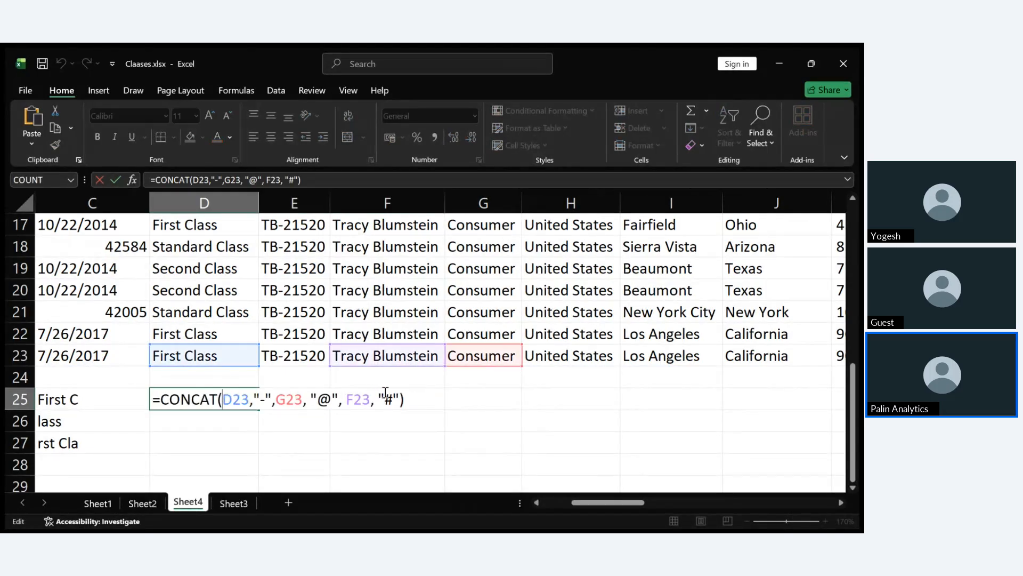
pyautogui.click(400, 402)
pyautogui.write(',')
pyautogui.click(291, 357)
pyautogui.press('Return')
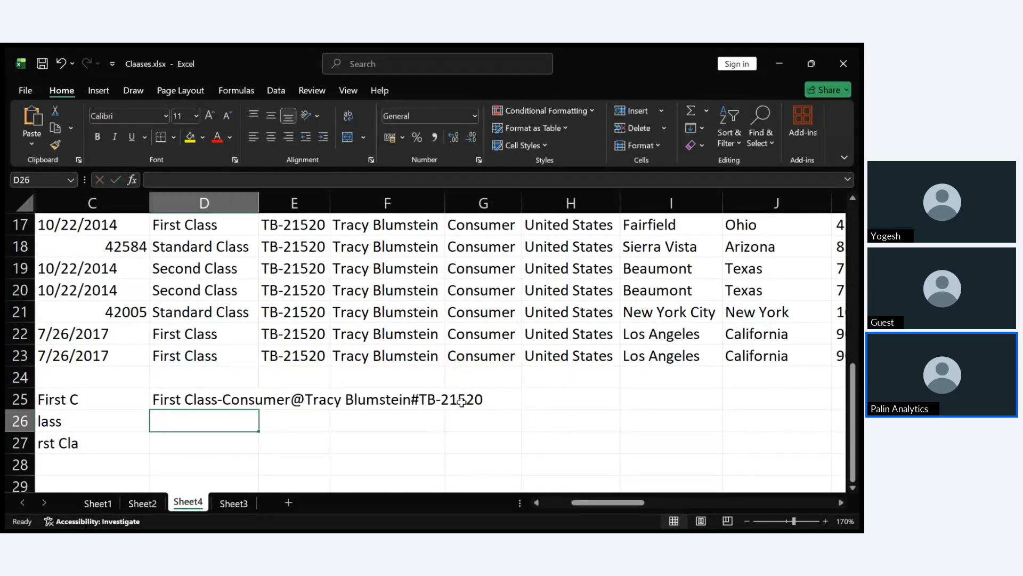
# Step: Start a TEXTJOIN formula in cell D26 with "-" as the delimiter
pyautogui.doubleClick(201, 416)
pyautogui.write('=')
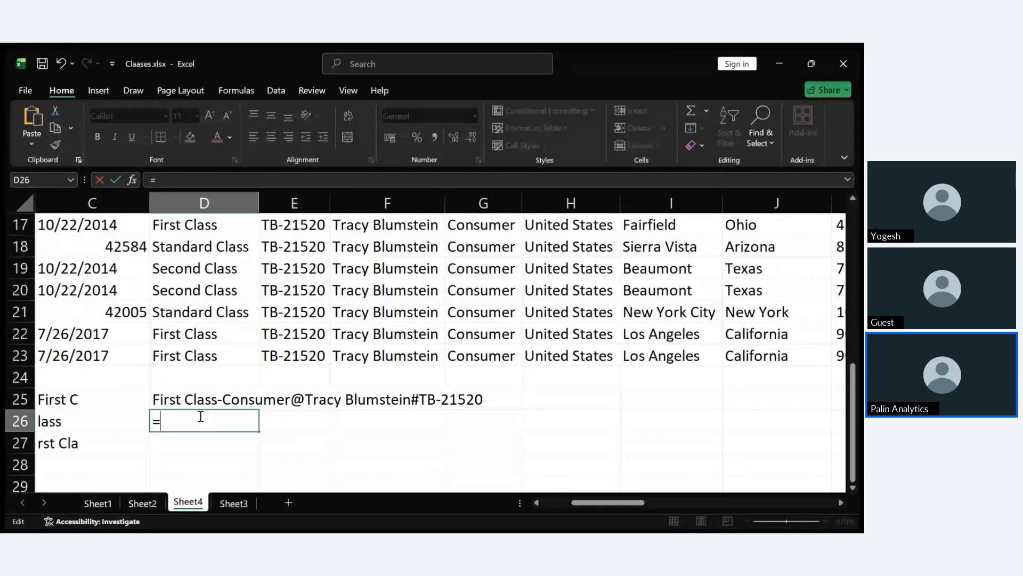
pyautogui.write('Text')
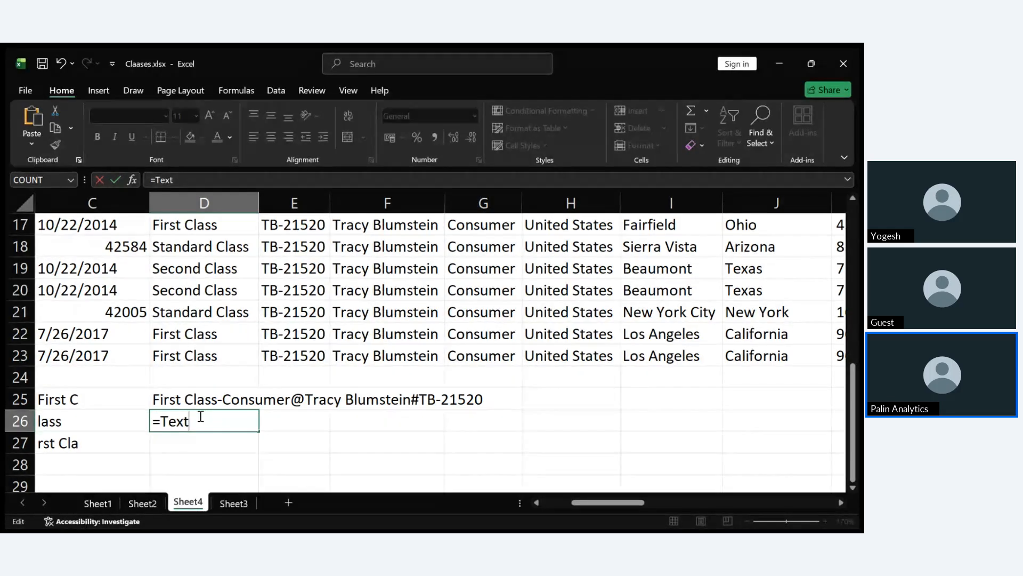
pyautogui.write('joi')
pyautogui.press('Tab')
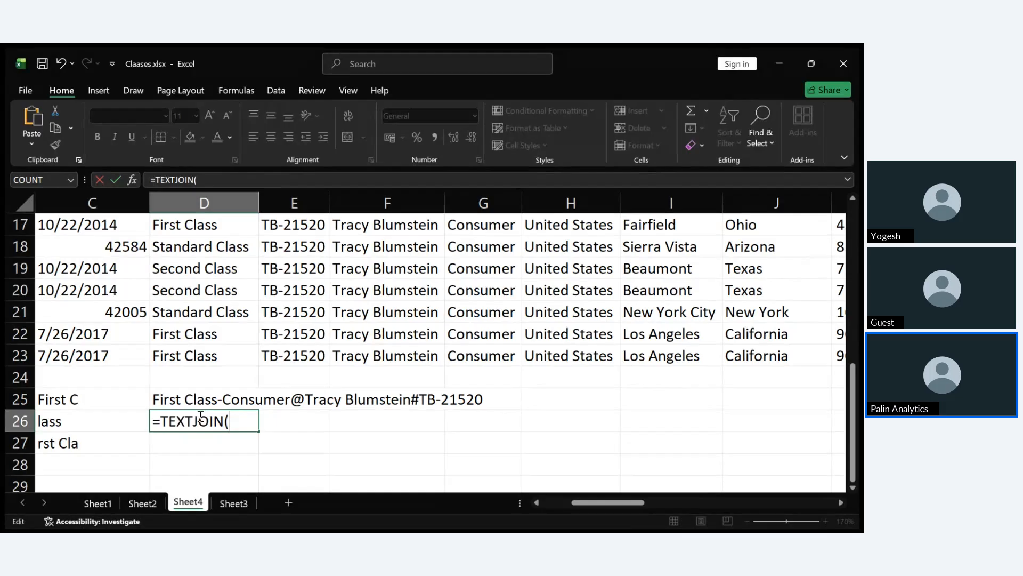
pyautogui.write('"-",')
# Step: Complete the TEXTJOIN formula in cell D26 with E23, D23, F23 and G23, in that order, directly after the delimiter
pyautogui.click(197, 360)
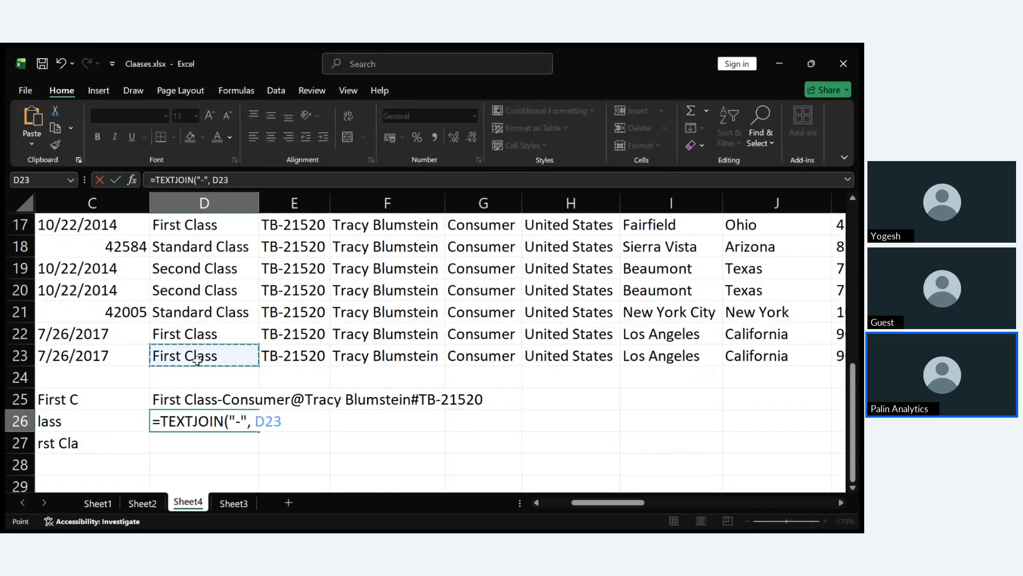
pyautogui.click(299, 360)
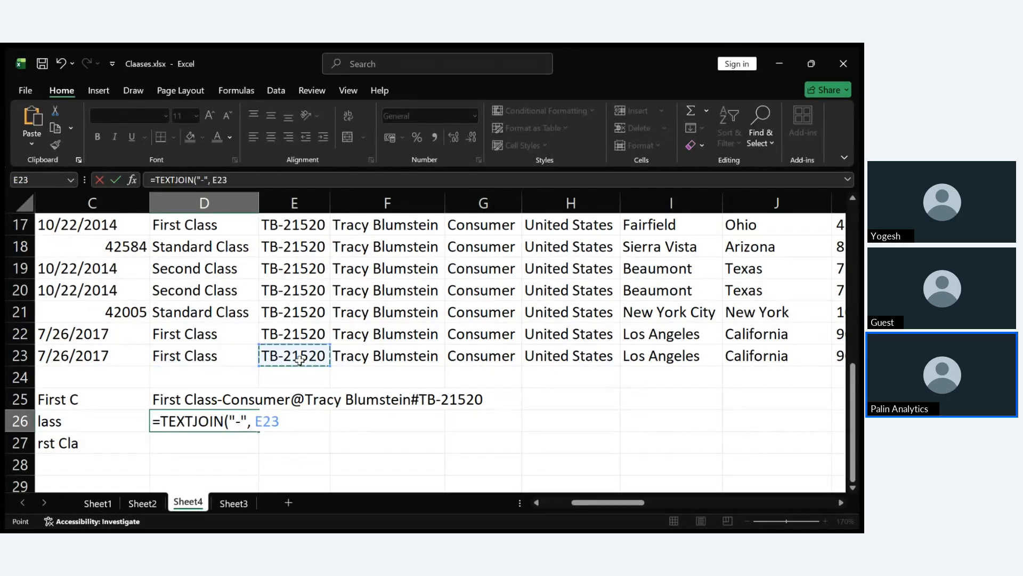
pyautogui.write(',')
pyautogui.click(214, 355)
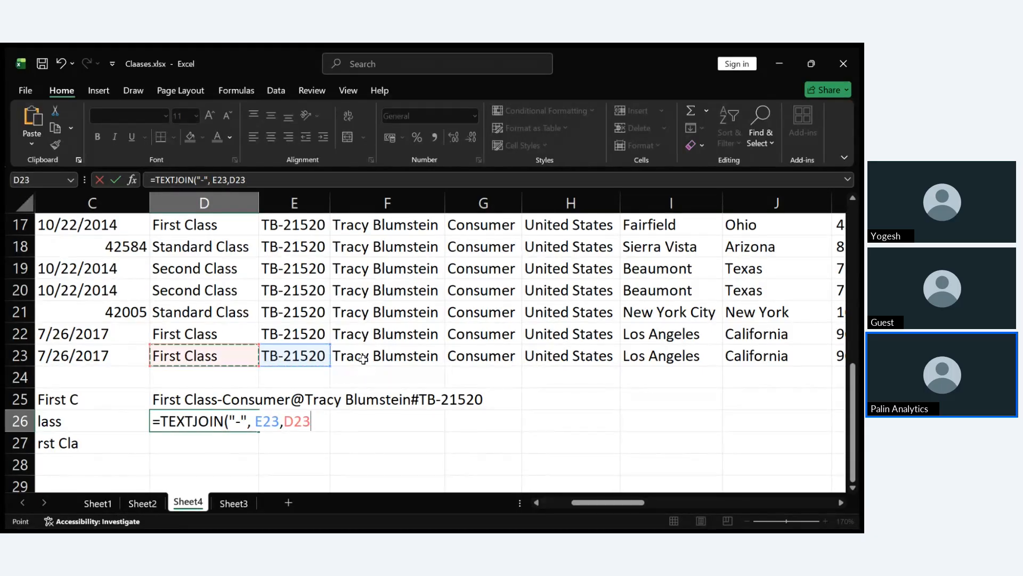
pyautogui.write(',')
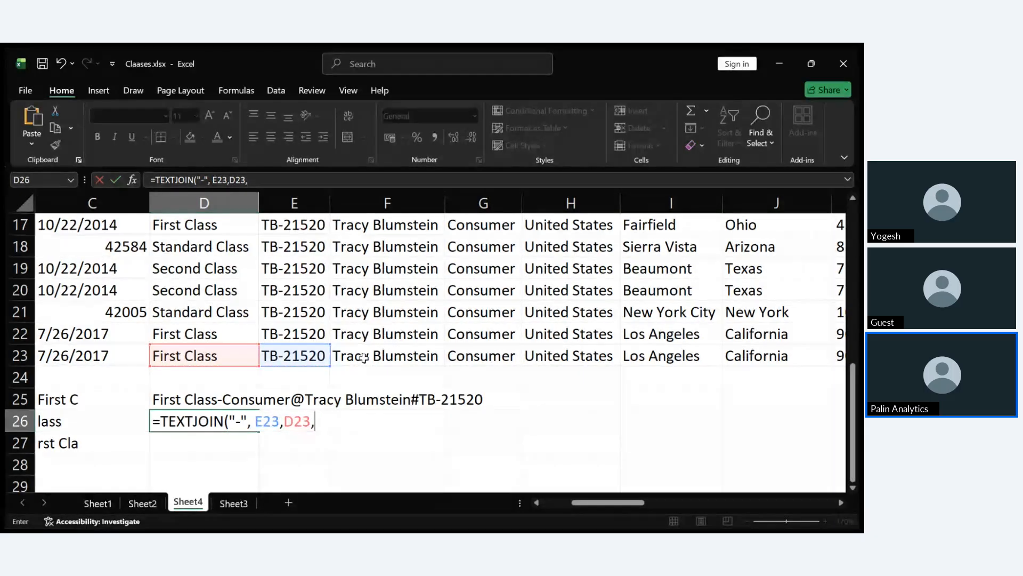
pyautogui.click(363, 358)
pyautogui.write(',')
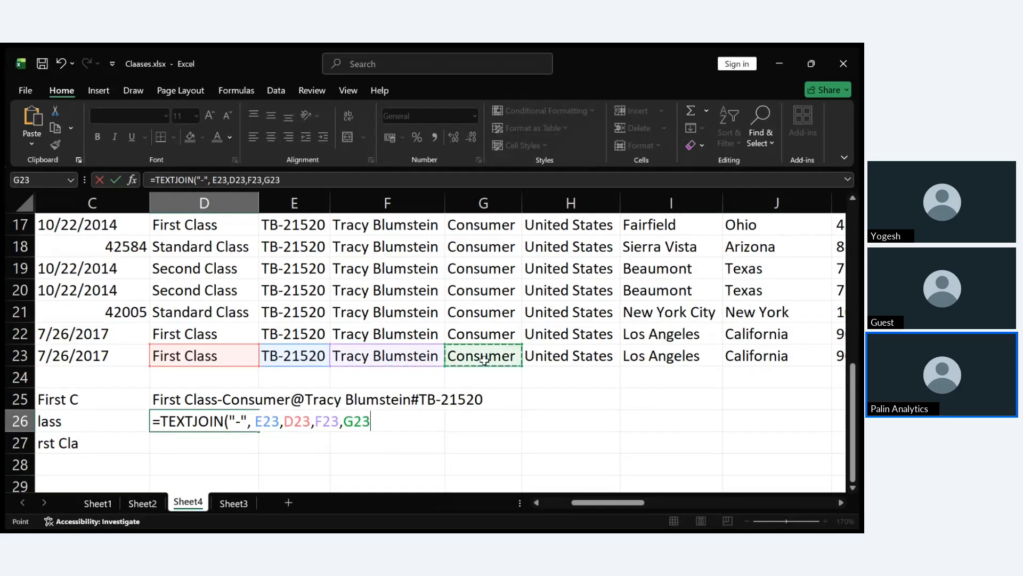
pyautogui.click(484, 361)
pyautogui.press('Return')
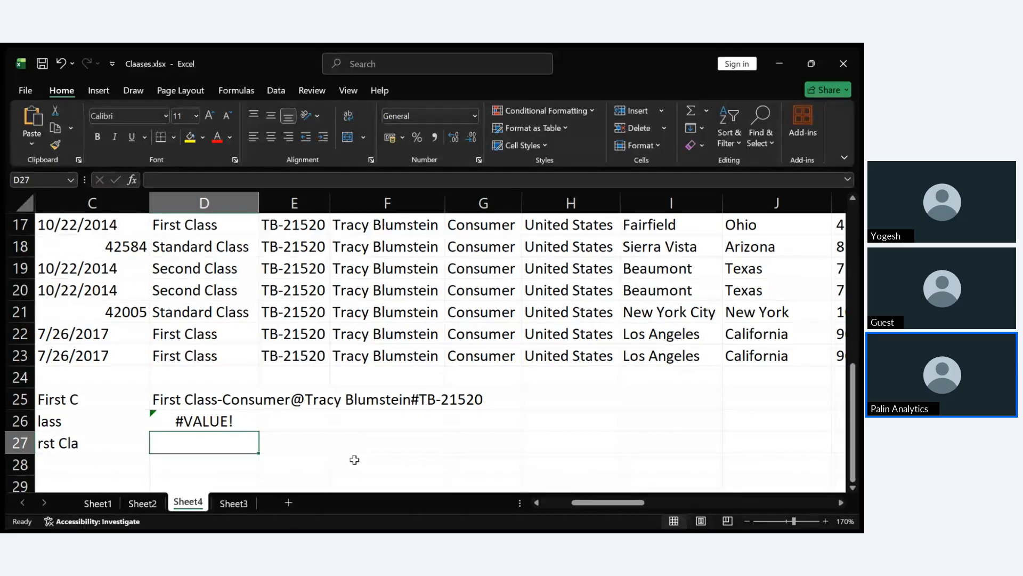
# Step: Insert TRUE as the second argument of the TEXTJOIN formula in cell D26, between the "-" delimiter and E23
pyautogui.doubleClick(183, 424)
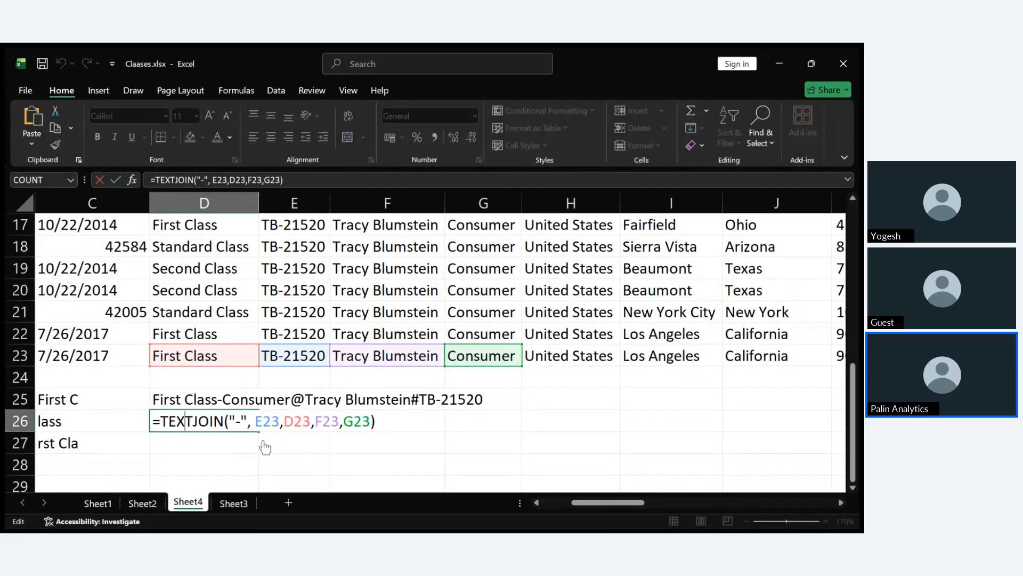
pyautogui.click(256, 423)
pyautogui.write('TRUE,')
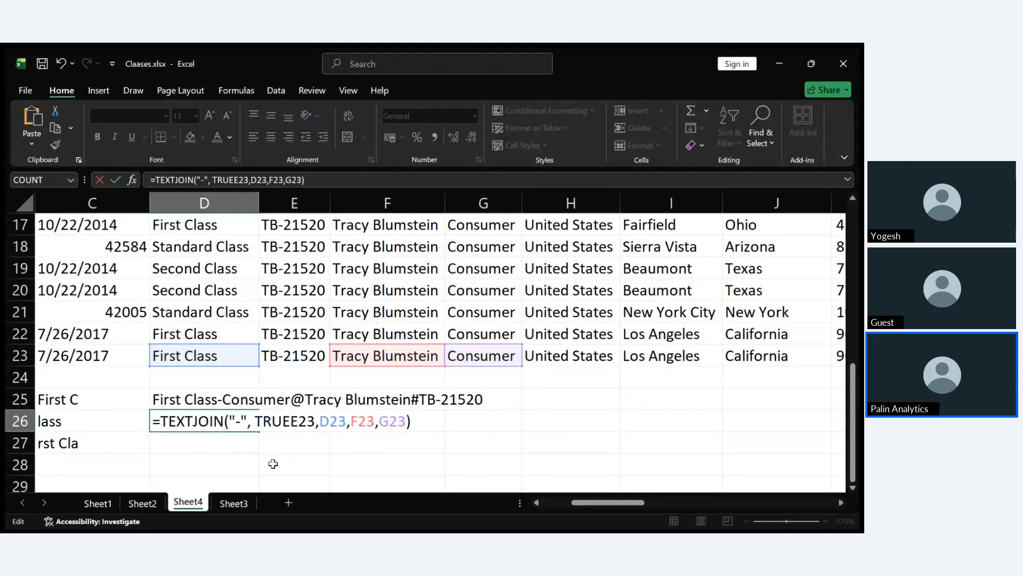
pyautogui.press('Return')
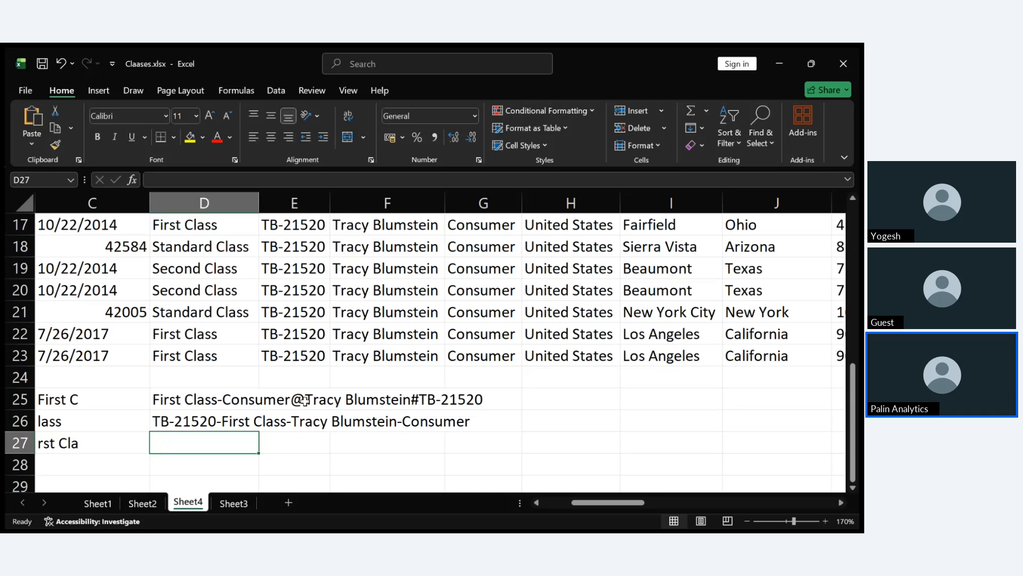
# Step: Clear the text-function results from cells D25 and D26 and from cells C25 to C27
pyautogui.click(221, 401)
pyautogui.doubleClick(221, 401)
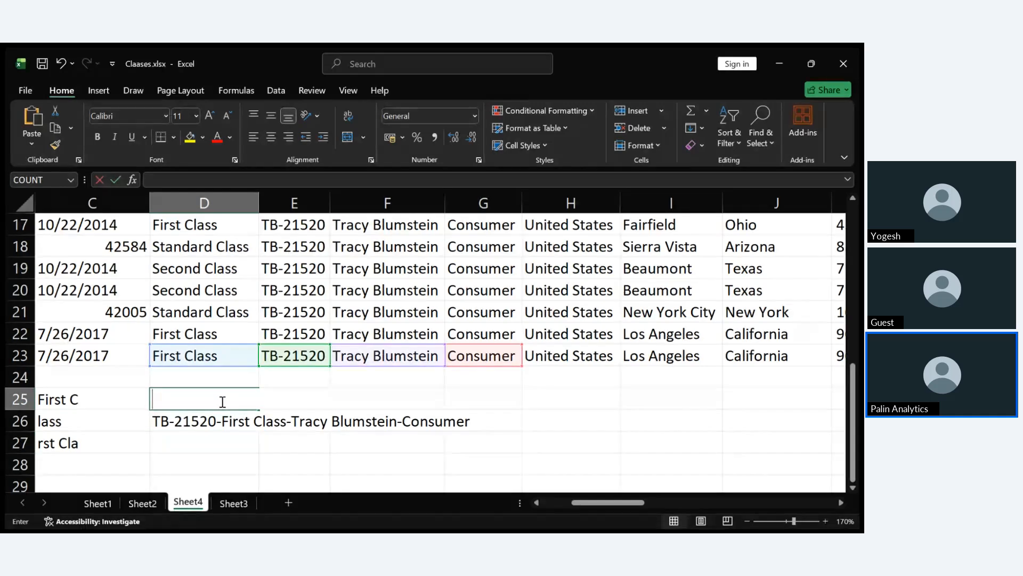
pyautogui.click(219, 421)
pyautogui.press('BackSpace')
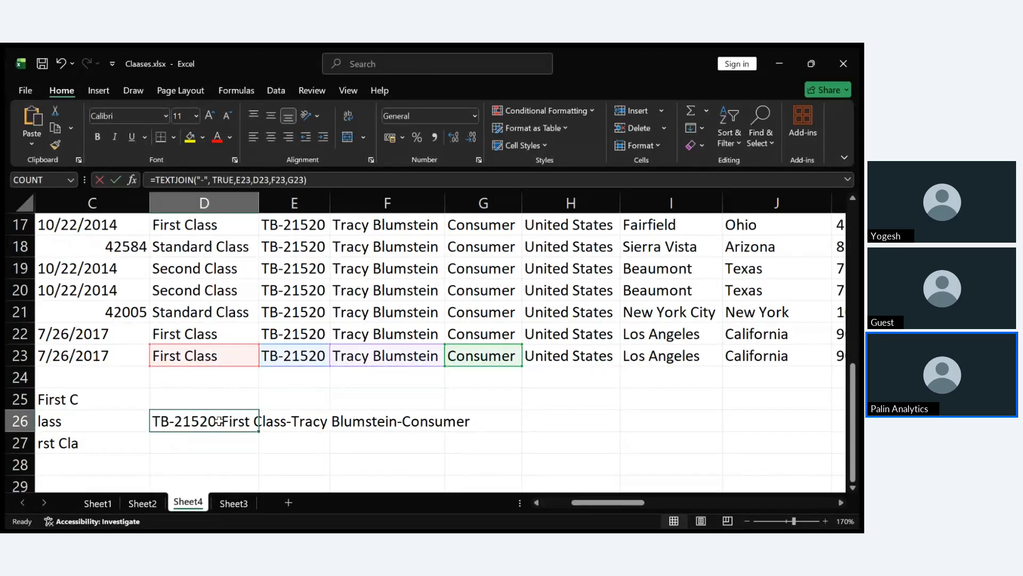
pyautogui.click(58, 400)
pyautogui.press('BackSpace')
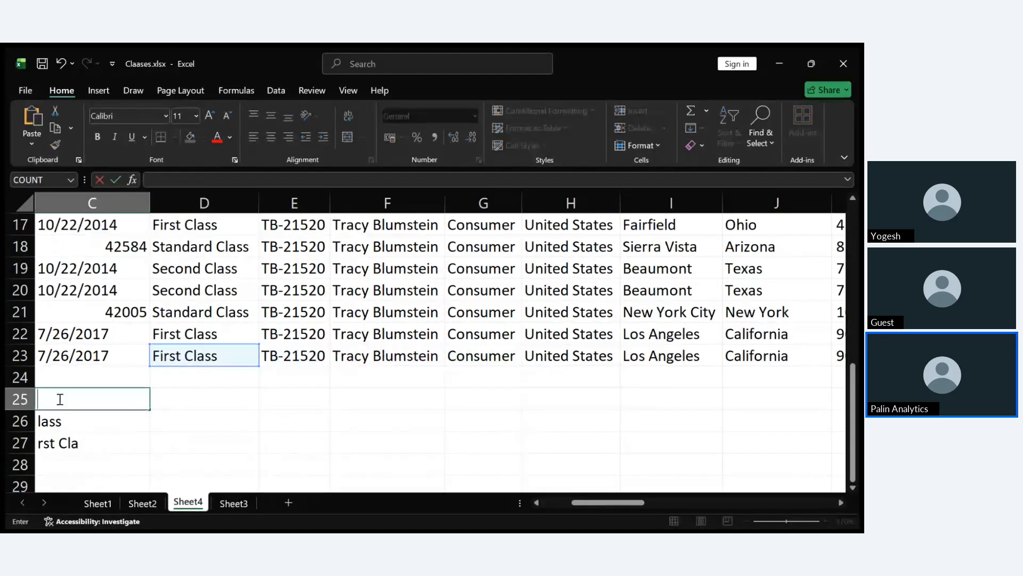
pyautogui.click(112, 419)
pyautogui.press('BackSpace')
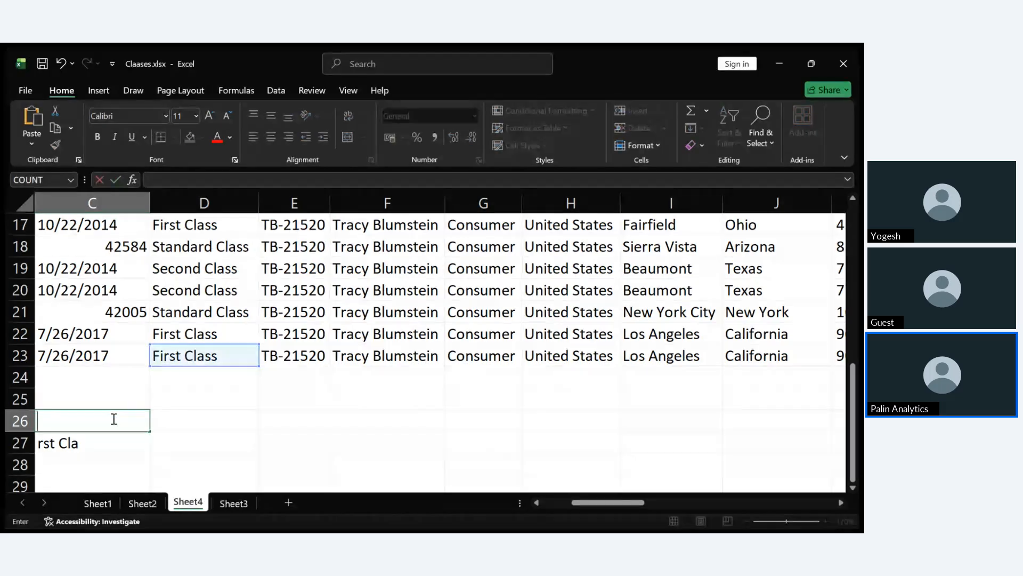
pyautogui.click(111, 441)
pyautogui.press('BackSpace')
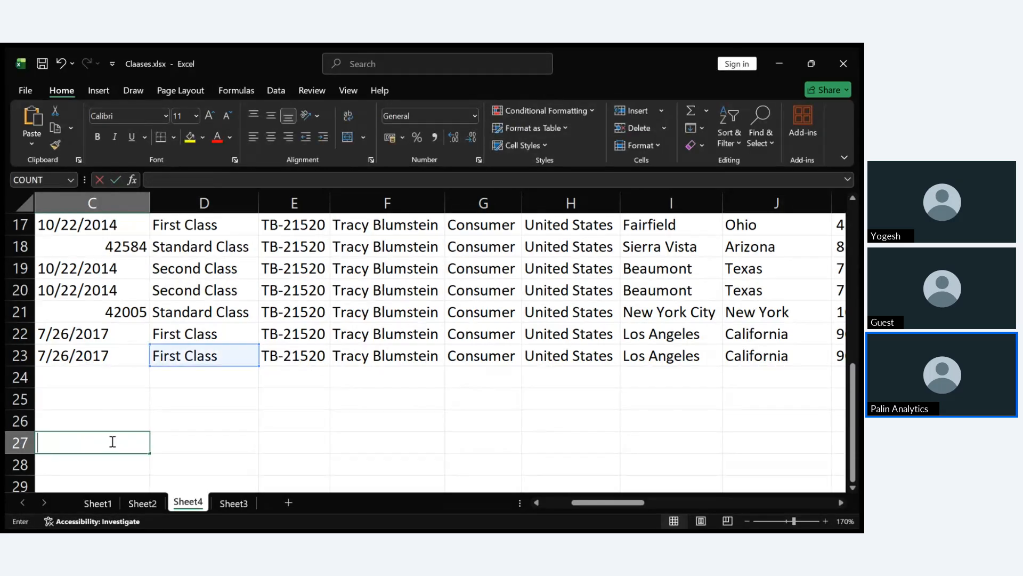
# Step: Enter the formula =TODAY() in cell C26
pyautogui.hscroll(-1, 274, 407)
pyautogui.click(351, 427)
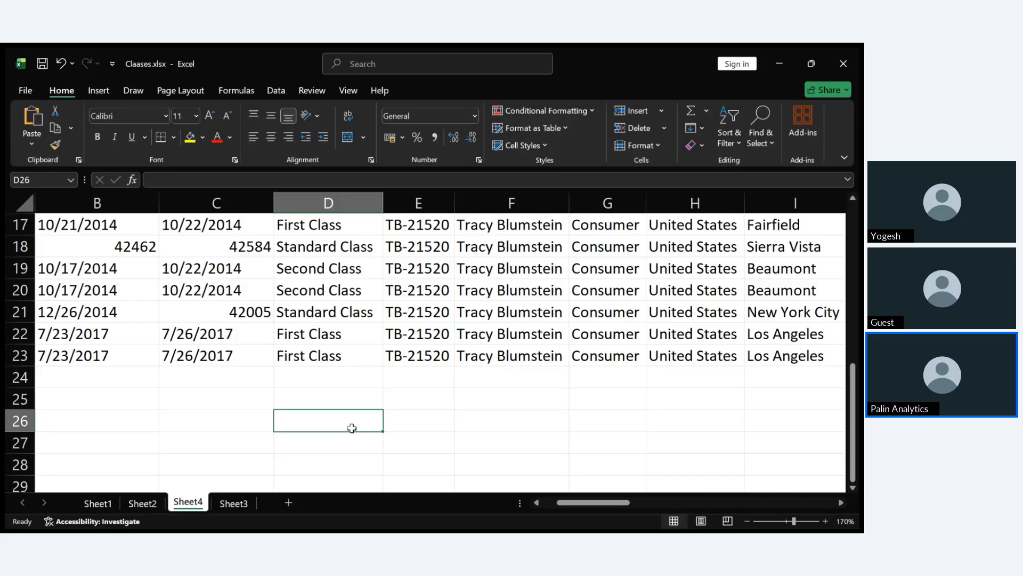
pyautogui.click(248, 424)
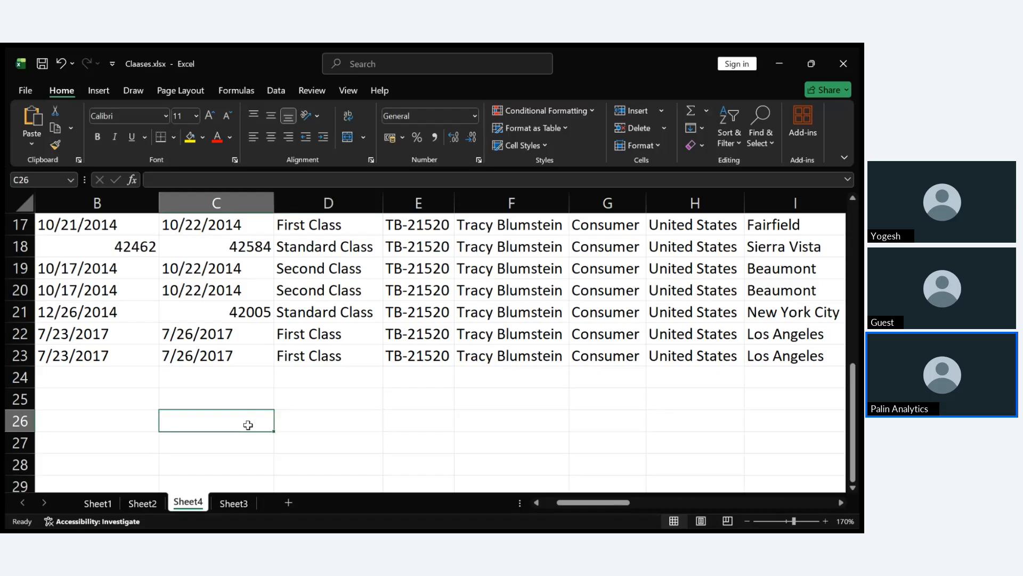
pyautogui.write('=')
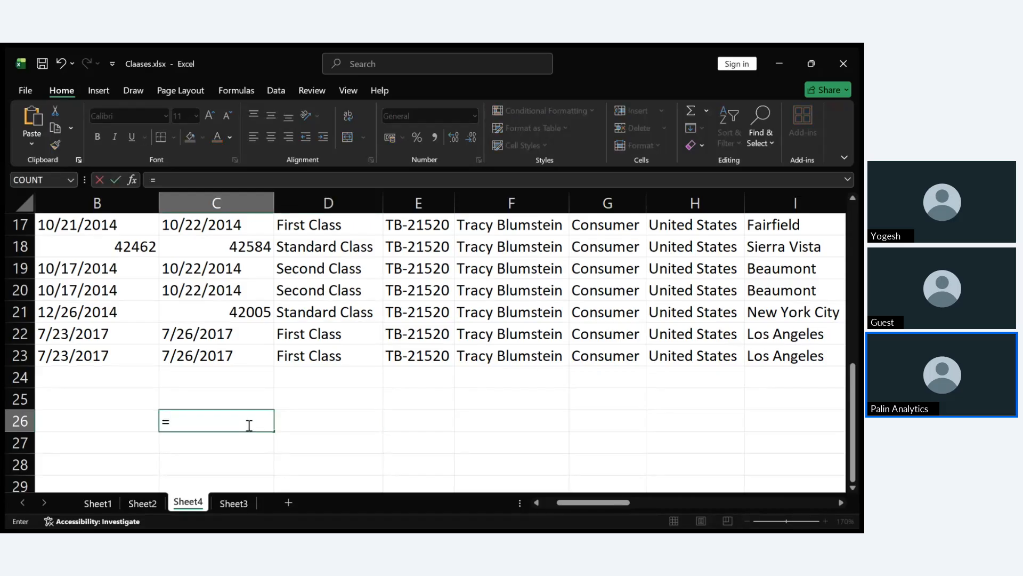
pyautogui.write('TODAT')
pyautogui.press('BackSpace')
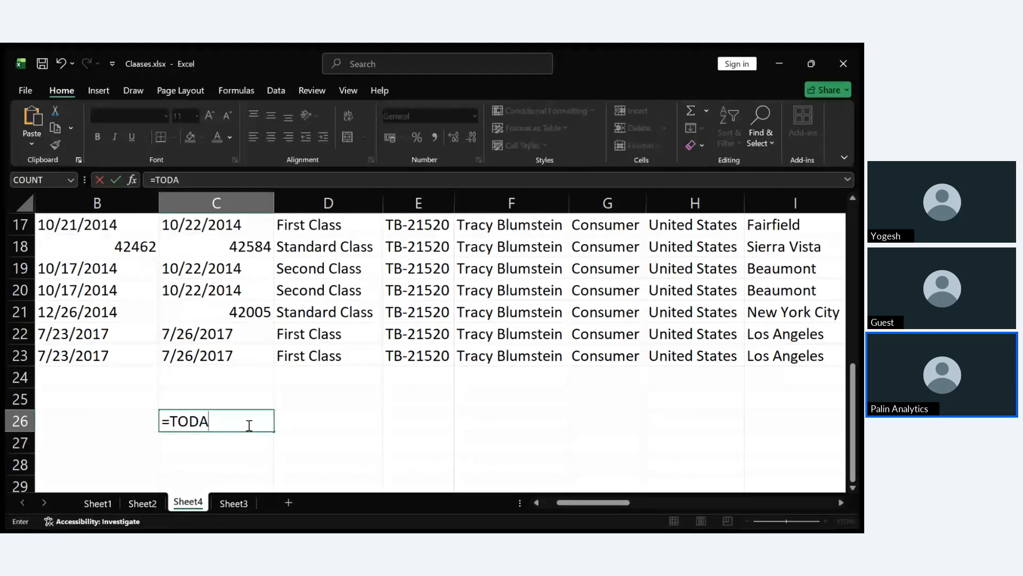
pyautogui.write('Y(')
pyautogui.press('Return')
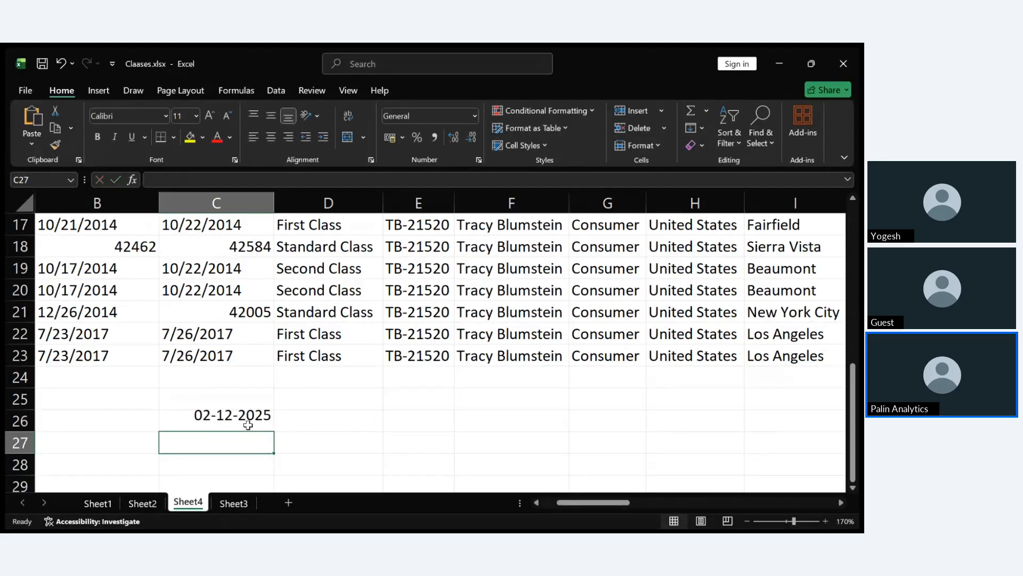
# Step: Enter the formula =NOW() in cell D26
pyautogui.click(332, 423)
pyautogui.write('=N')
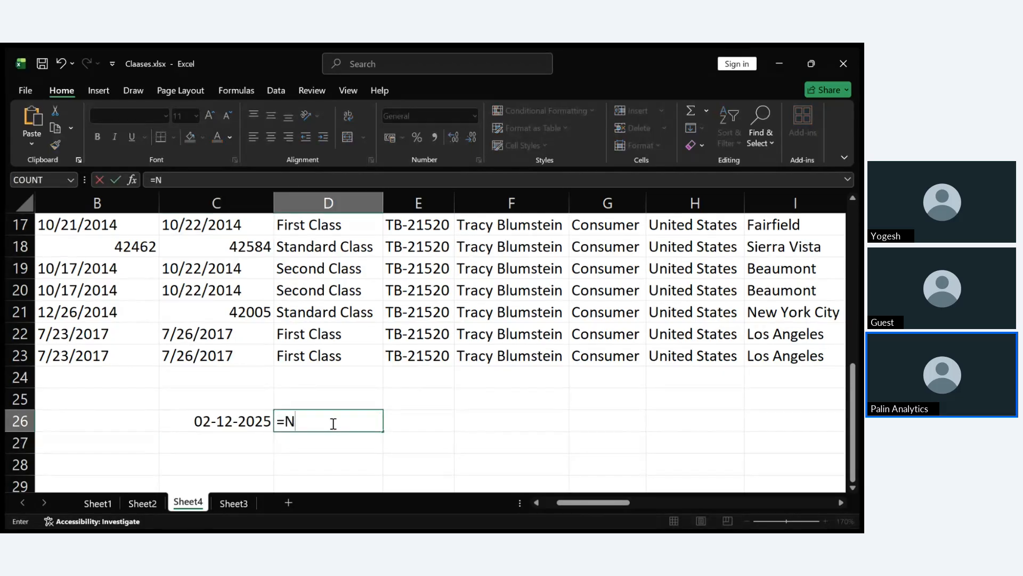
pyautogui.write('OW()')
pyautogui.press('Return')
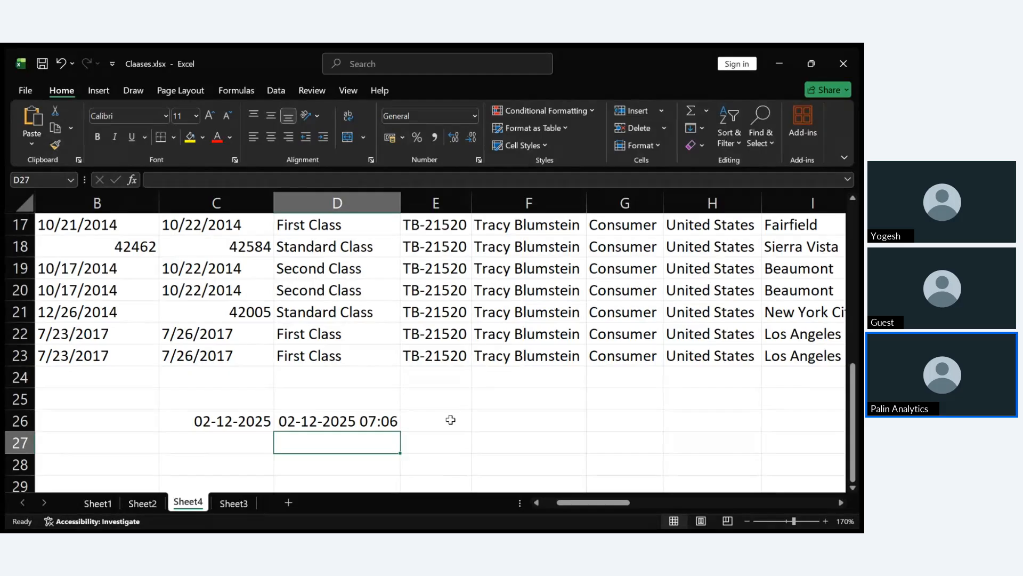
# Step: Extract the year of the date in C26 with a YEAR formula in cell C27
pyautogui.click(229, 422)
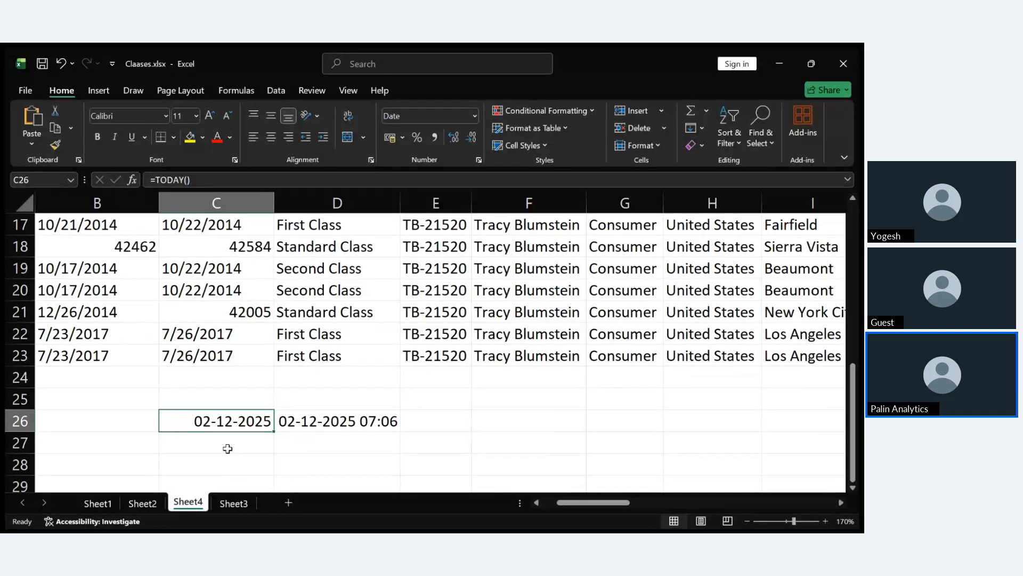
pyautogui.click(228, 449)
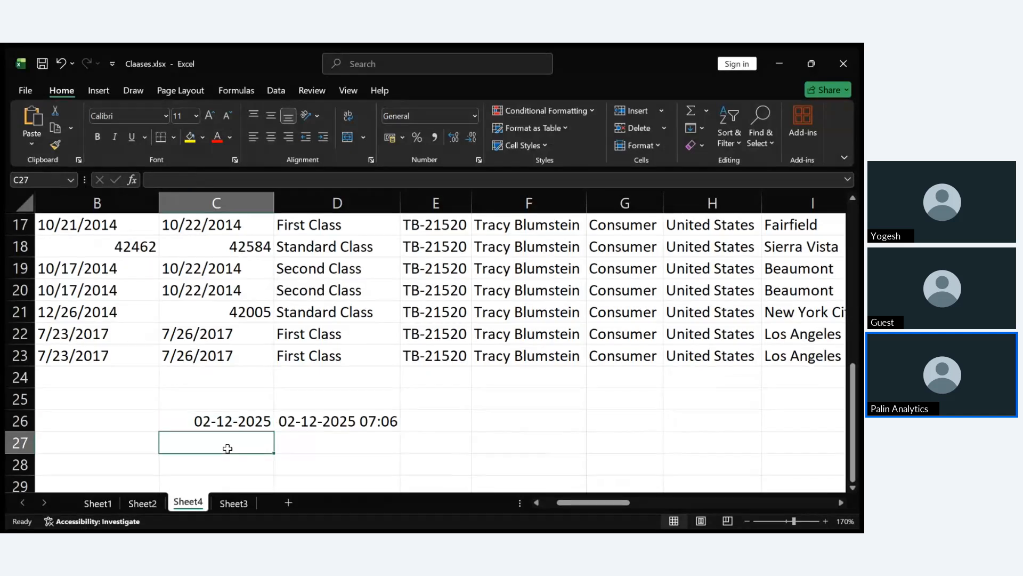
pyautogui.write('=')
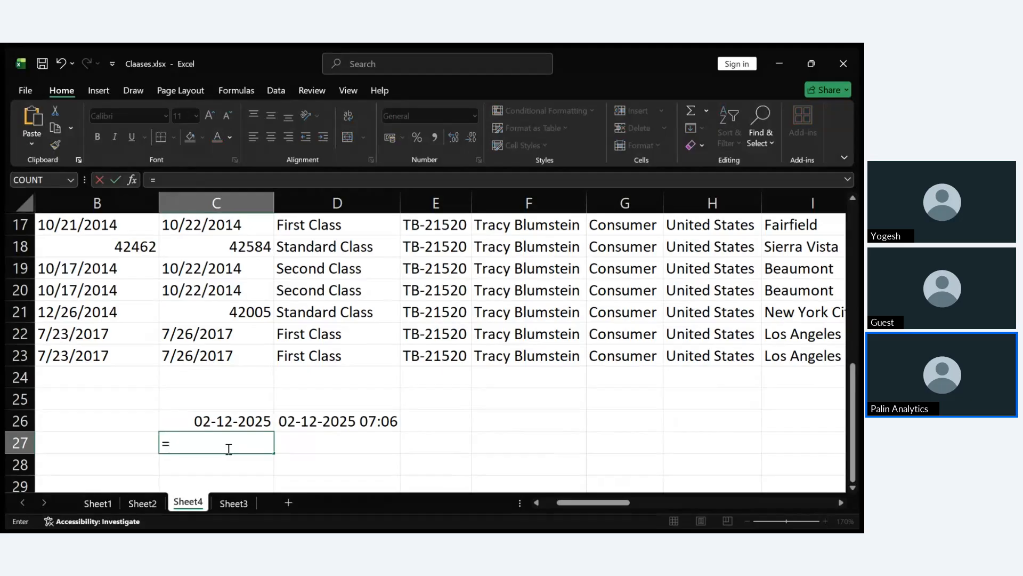
pyautogui.write('YEAR(')
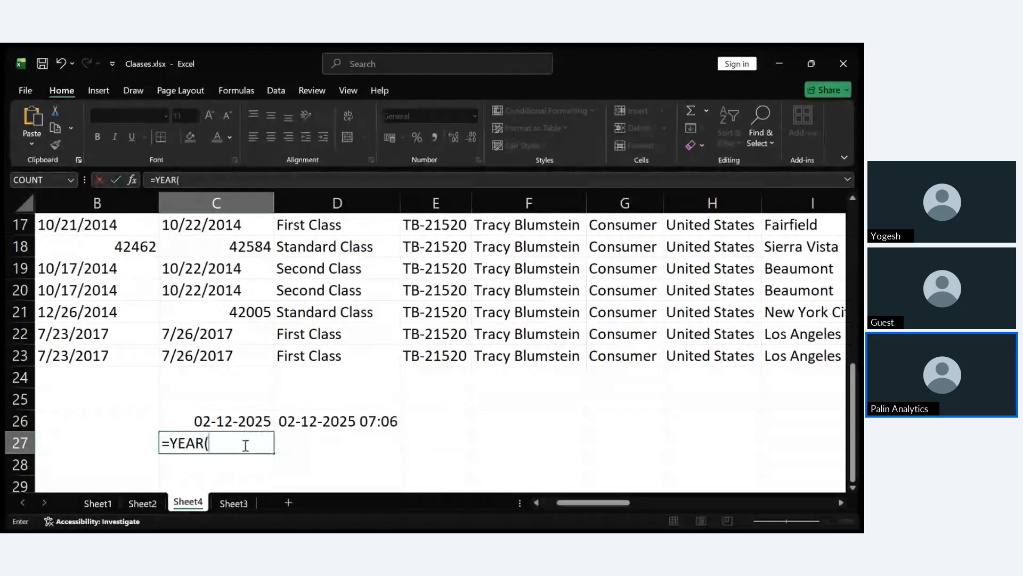
pyautogui.click(229, 421)
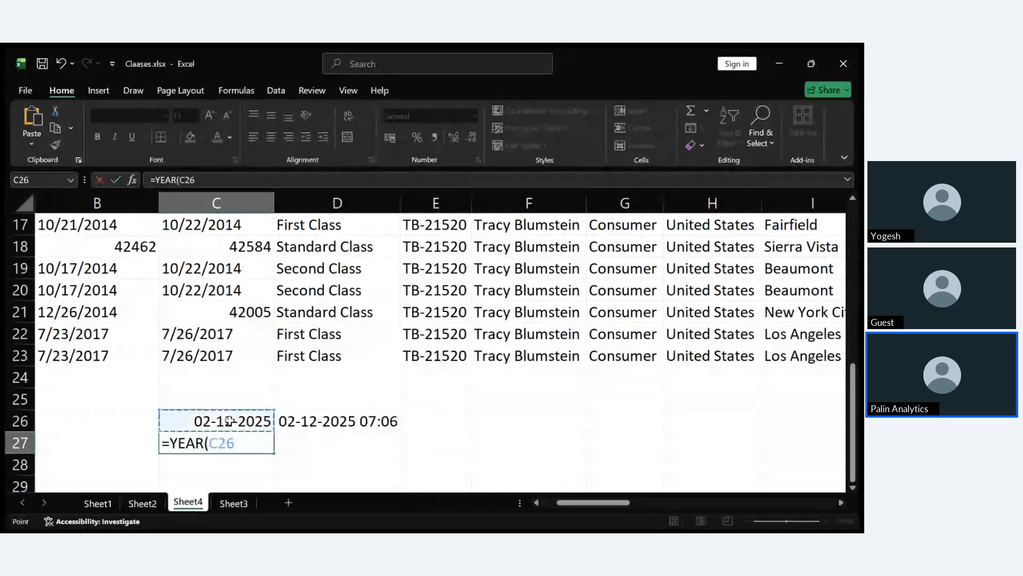
pyautogui.press('Return')
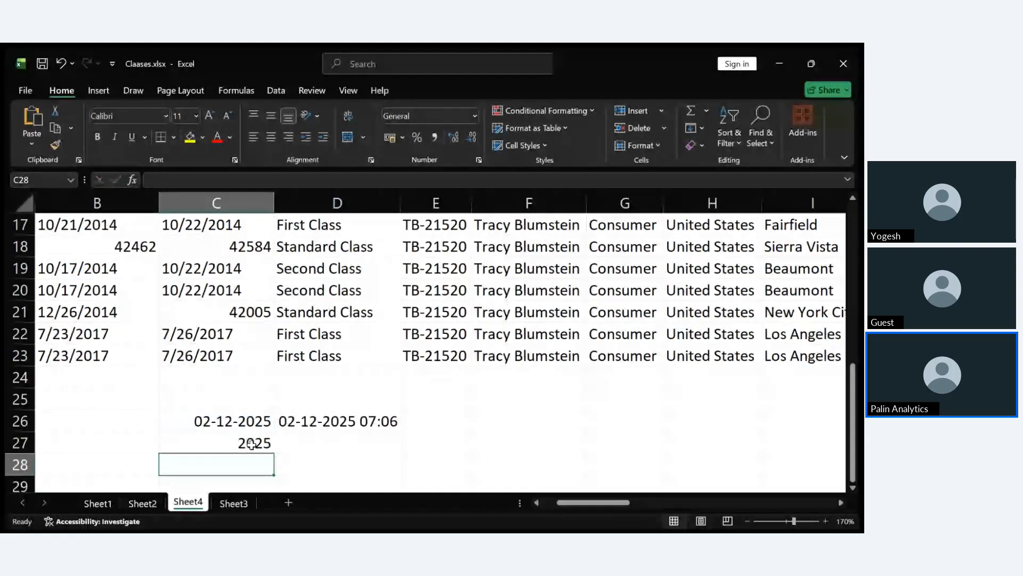
# Step: Replace the C26 reference in the YEAR formula in cell C27 with a nested TODAY() function
pyautogui.doubleClick(251, 443)
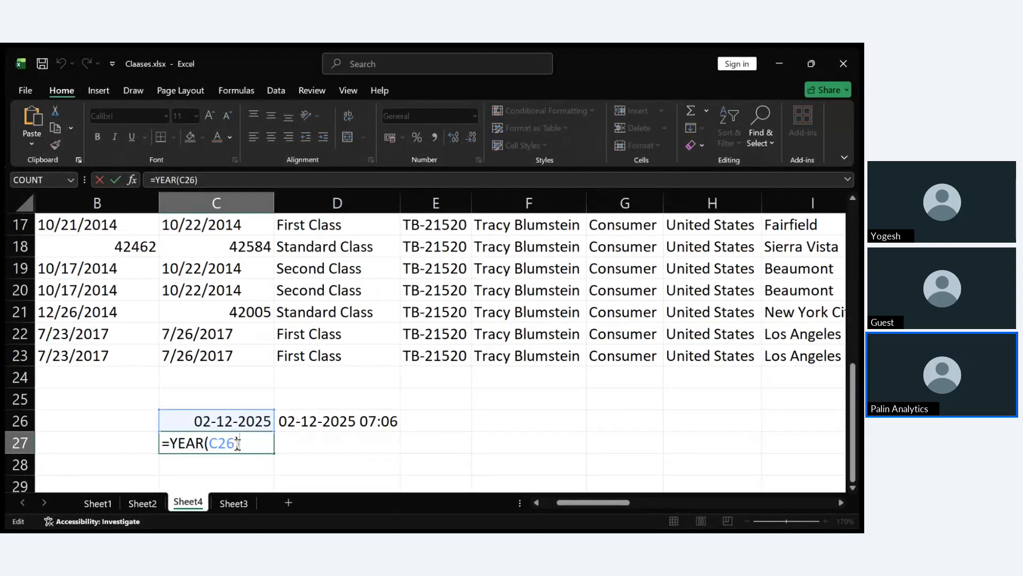
pyautogui.press('BackSpace')
pyautogui.press('BackSpace')
pyautogui.press('BackSpace')
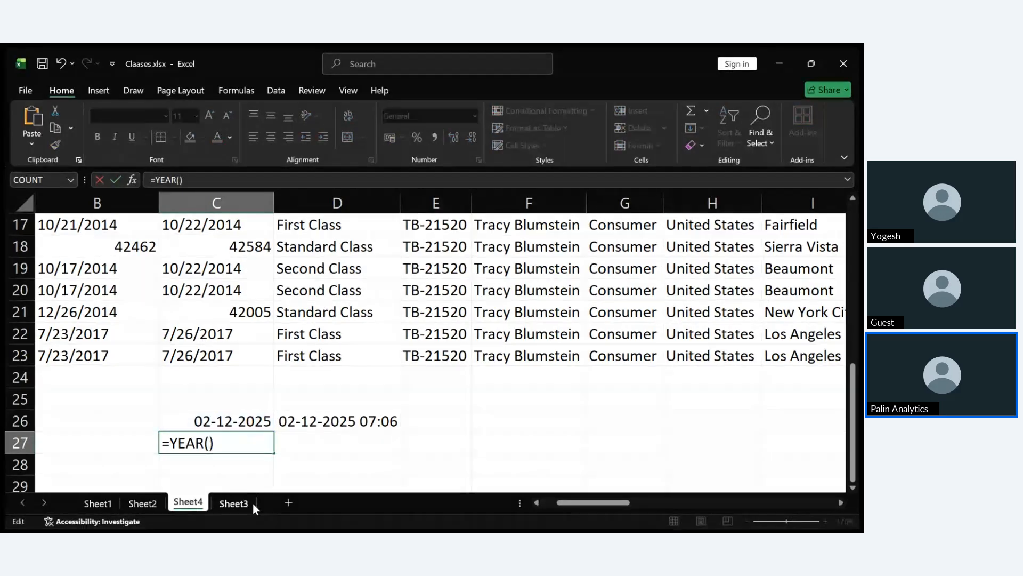
pyautogui.write('TOD')
pyautogui.write('AY')
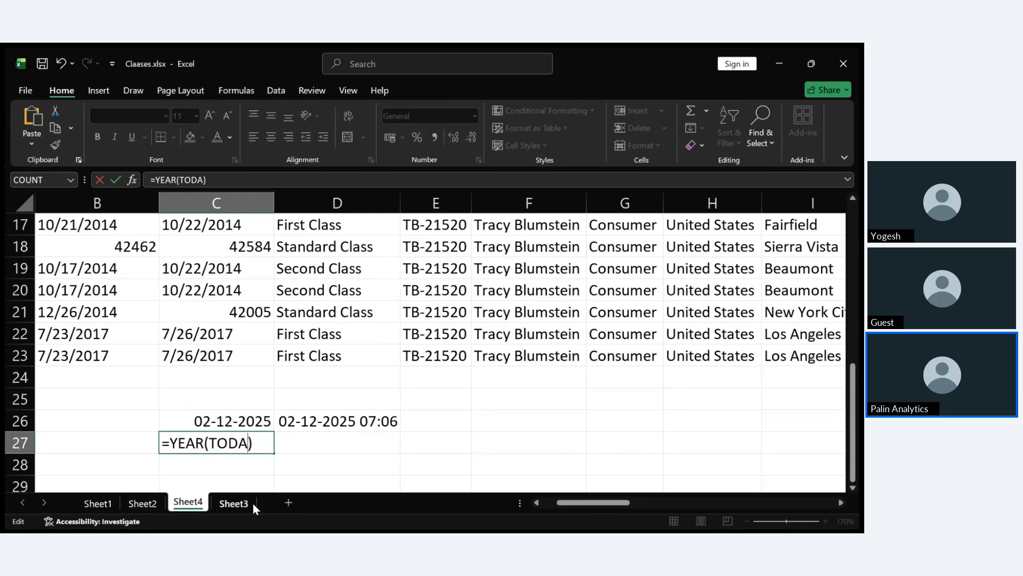
pyautogui.write('()')
pyautogui.press('Return')
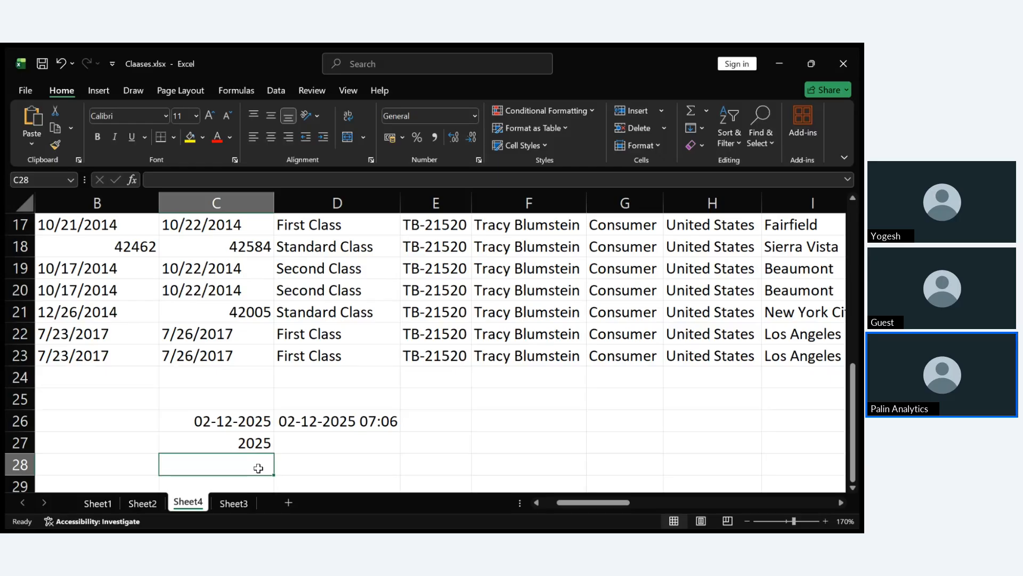
# Step: Extract the month of the date in C26 with a MONTH formula in cell C28
pyautogui.write('=')
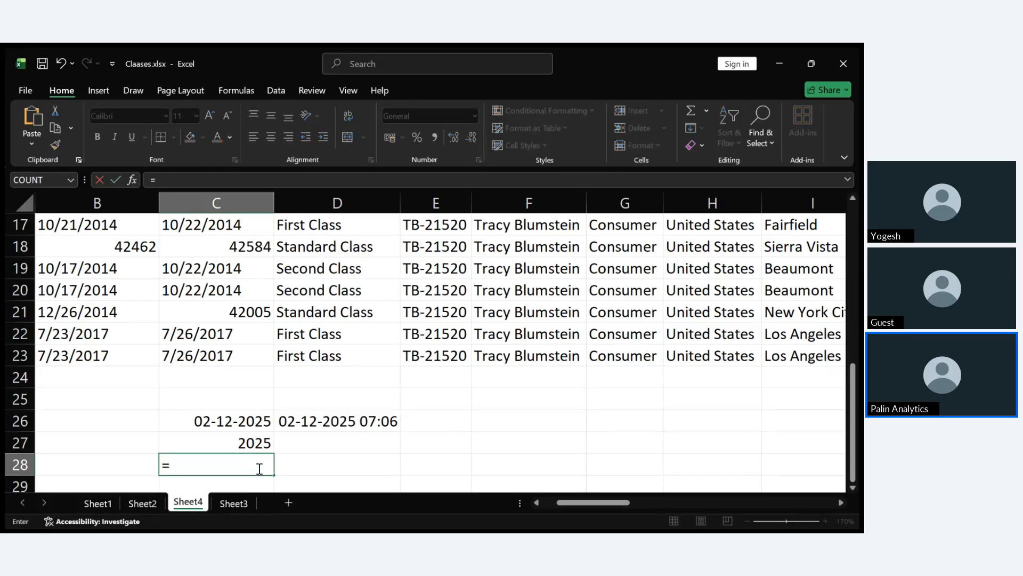
pyautogui.write('MONTH')
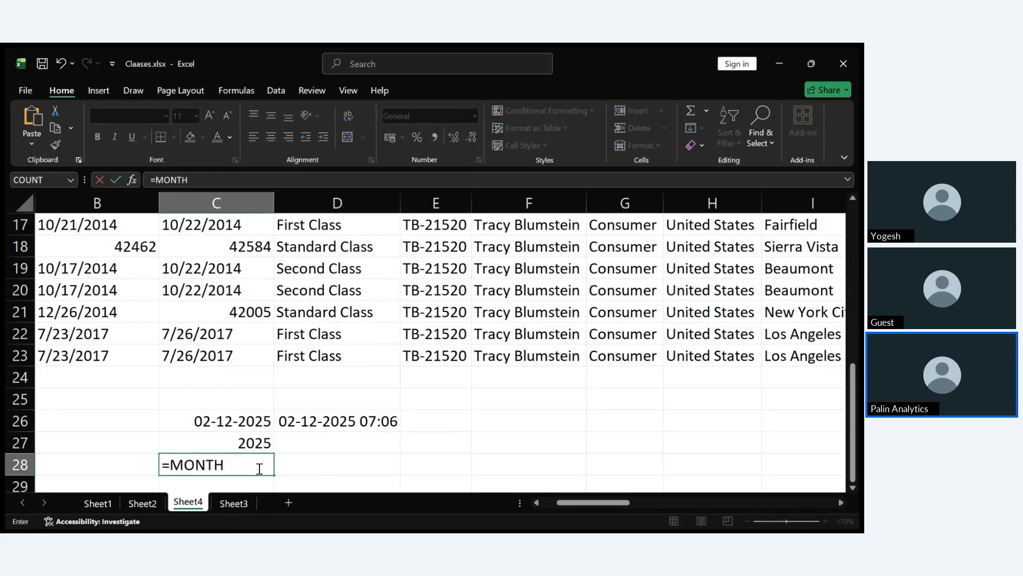
pyautogui.click(241, 421)
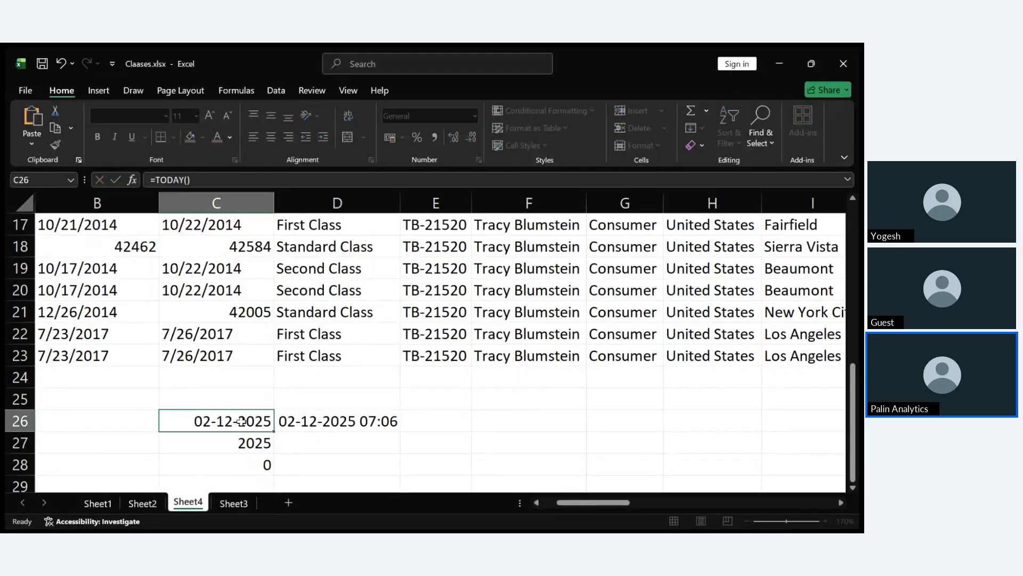
pyautogui.click(254, 467)
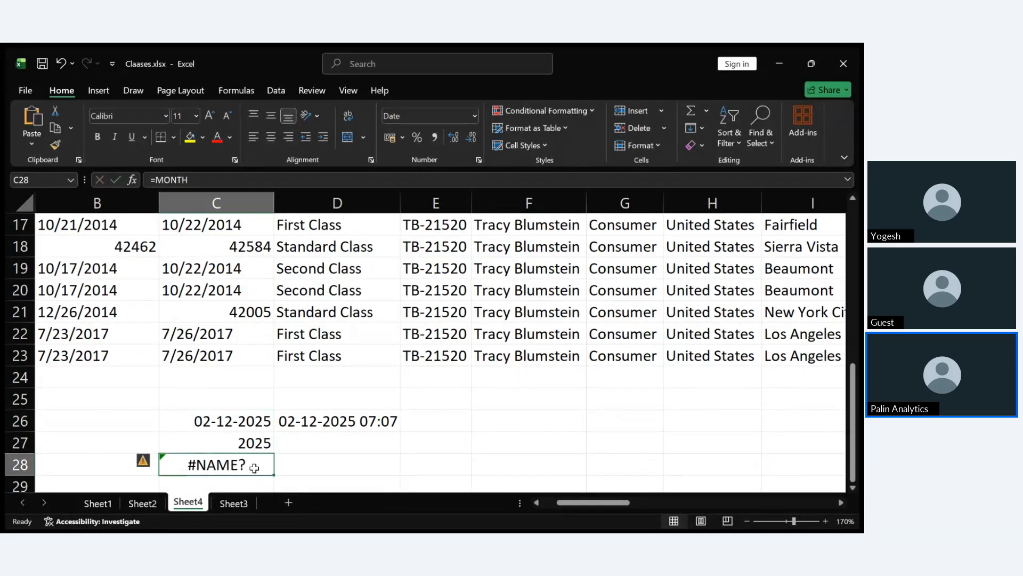
pyautogui.doubleClick(253, 466)
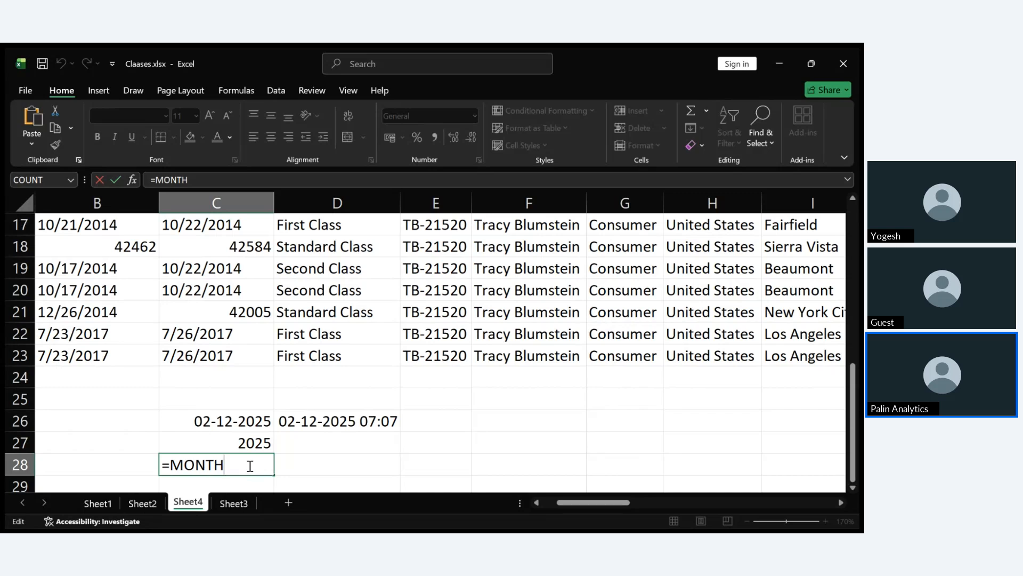
pyautogui.write('(')
pyautogui.click(247, 429)
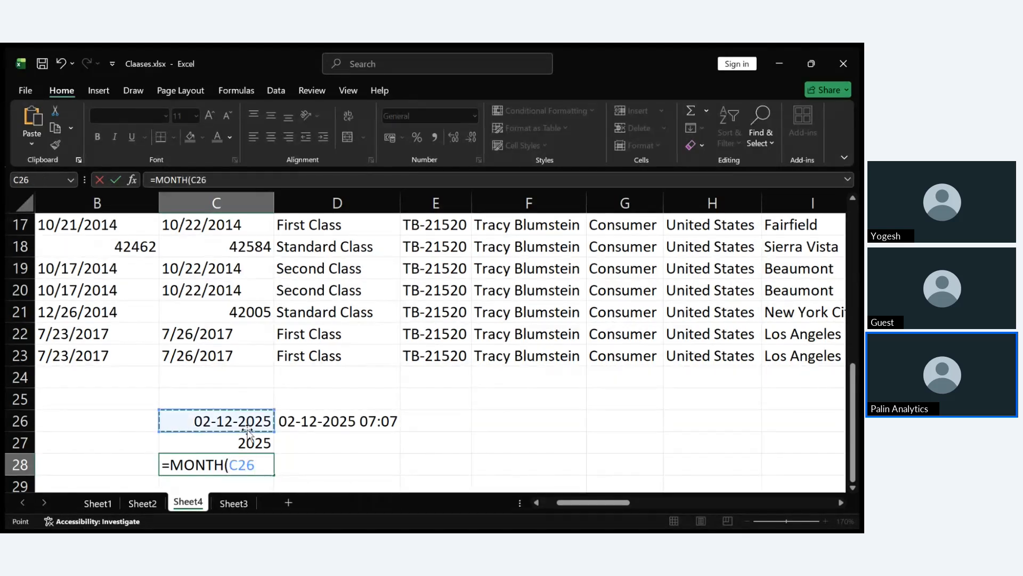
pyautogui.press('Return')
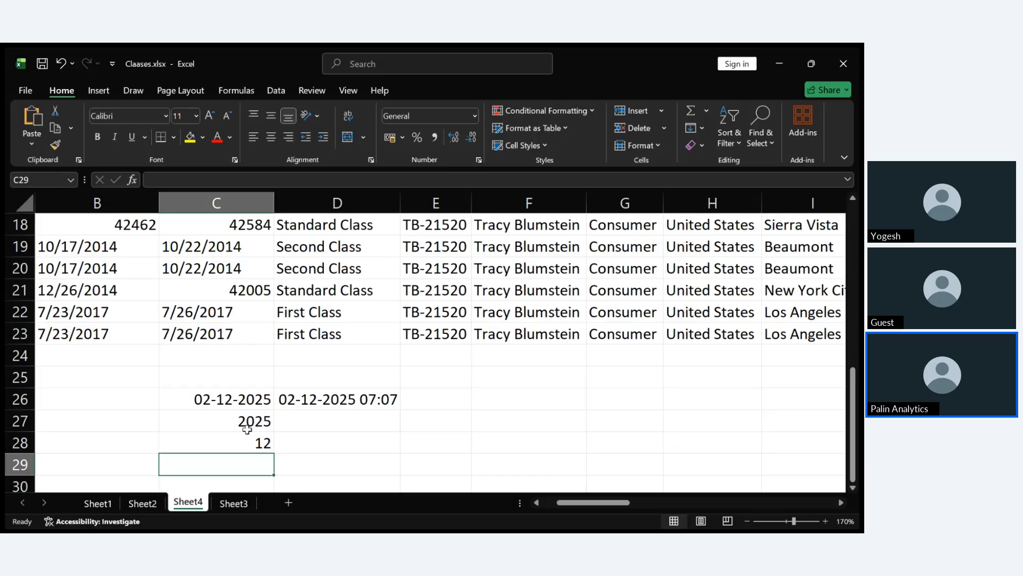
# Step: Build the date 1 January 2026 with the formula =DATE(2026, 1, 1) in cell D27
pyautogui.doubleClick(247, 429)
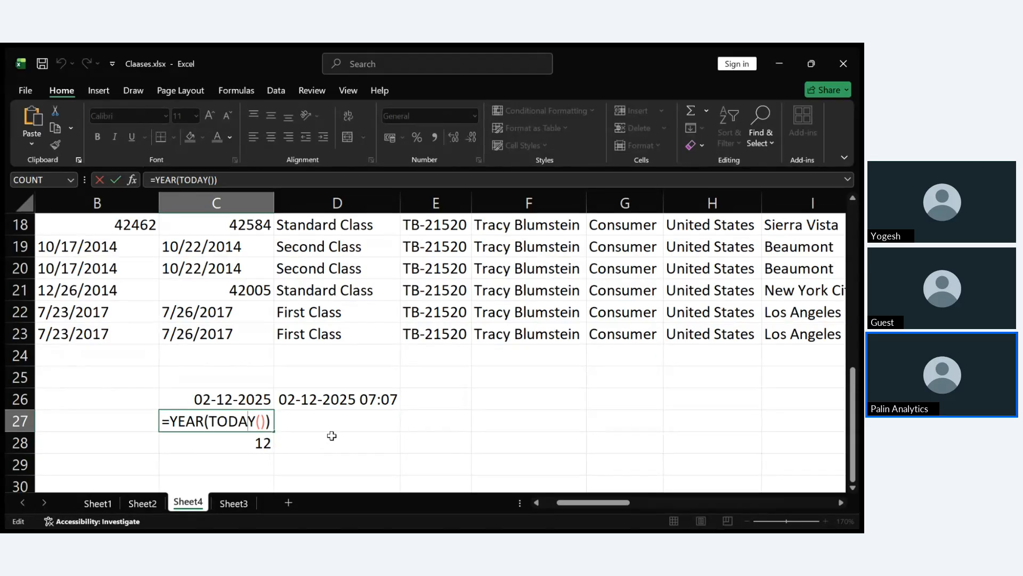
pyautogui.click(332, 435)
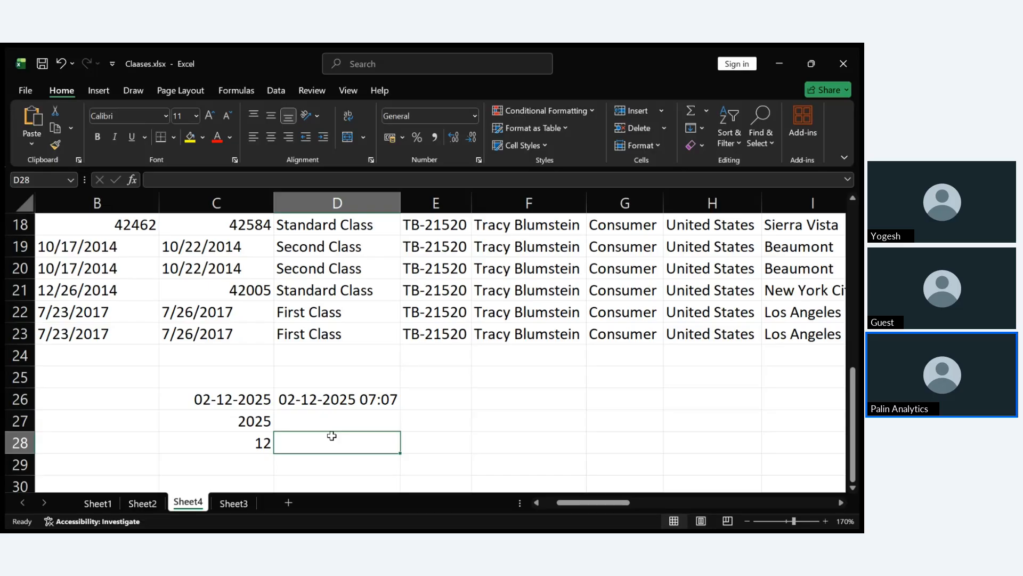
pyautogui.click(338, 423)
pyautogui.write('=DATE')
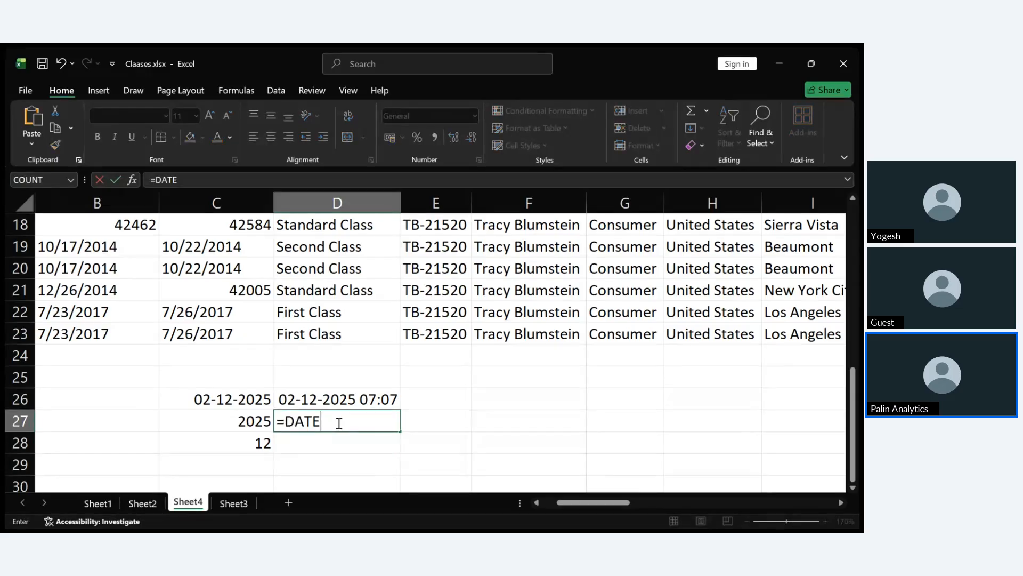
pyautogui.write('(2026, 1')
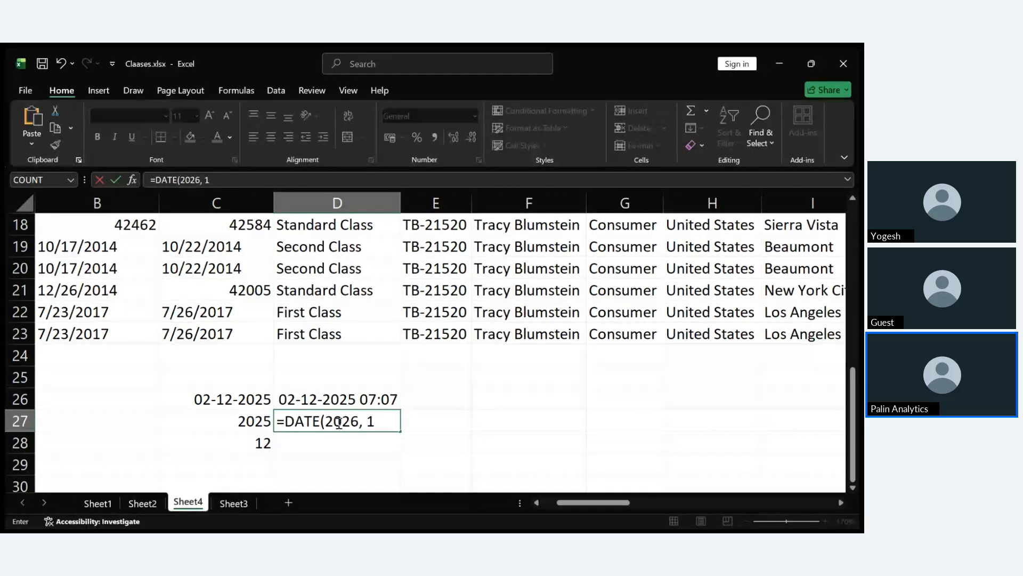
pyautogui.write(', 1')
pyautogui.press('Return')
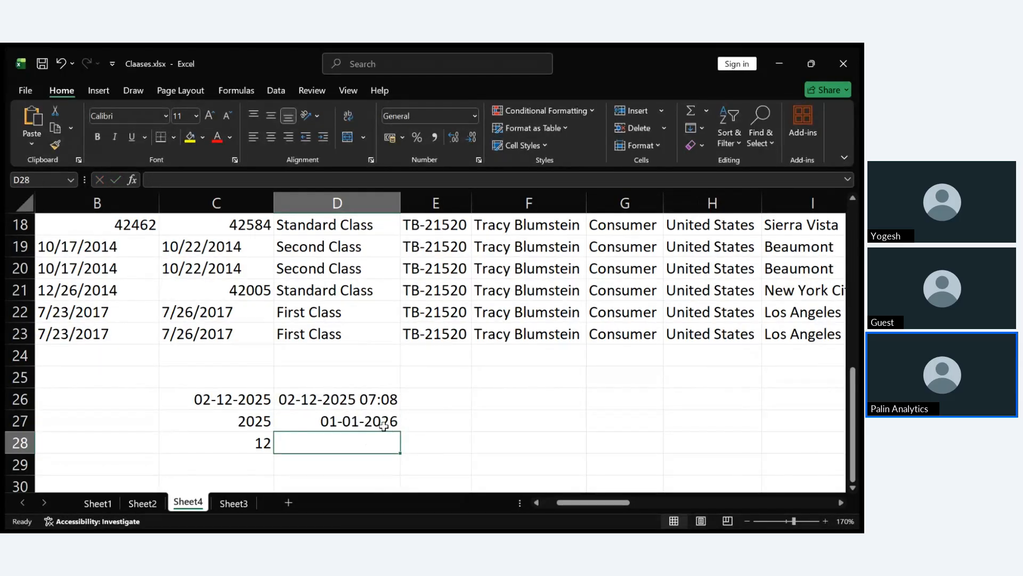
# Step: Change the MONTH formula in cell C28 to reference D27 instead of C26
pyautogui.doubleClick(263, 443)
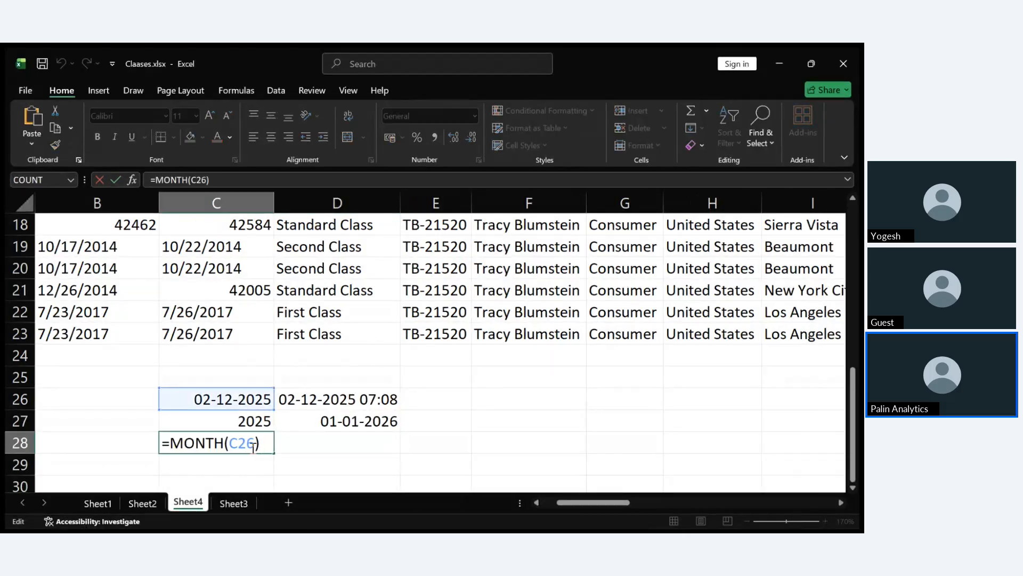
pyautogui.press('BackSpace')
pyautogui.press('BackSpace')
pyautogui.press('BackSpace')
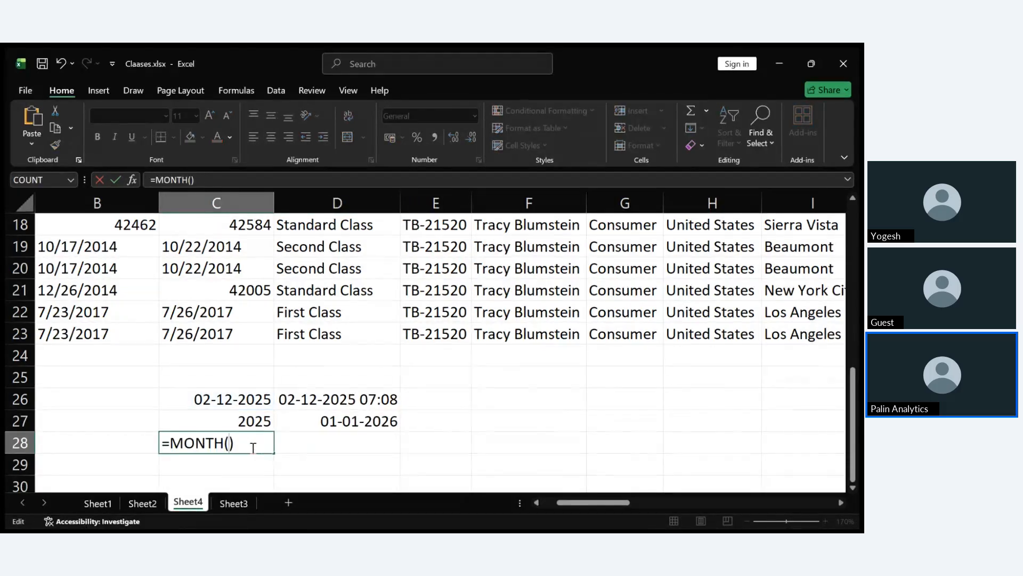
pyautogui.click(333, 424)
pyautogui.press('Return')
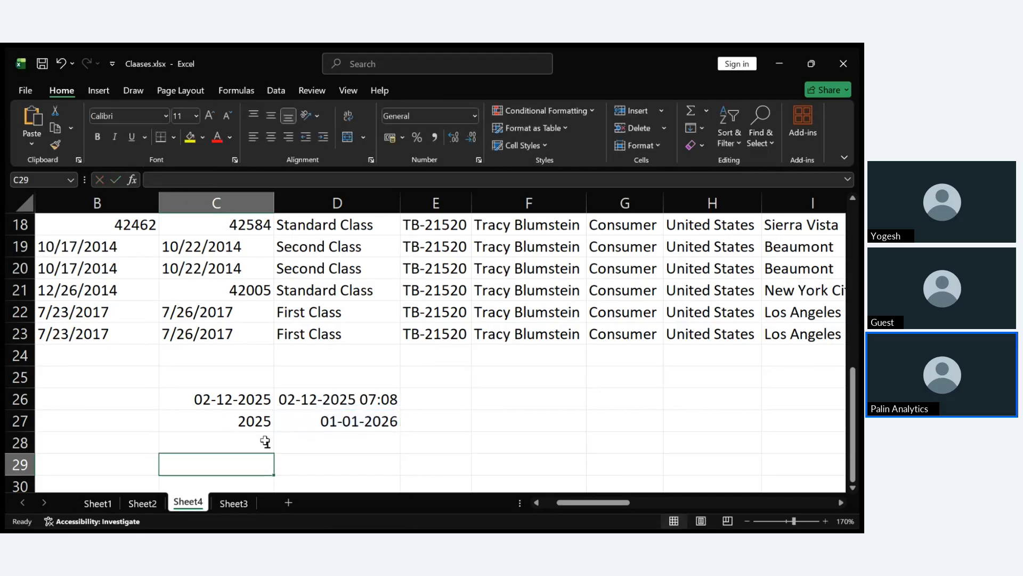
pyautogui.click(344, 421)
pyautogui.doubleClick(344, 421)
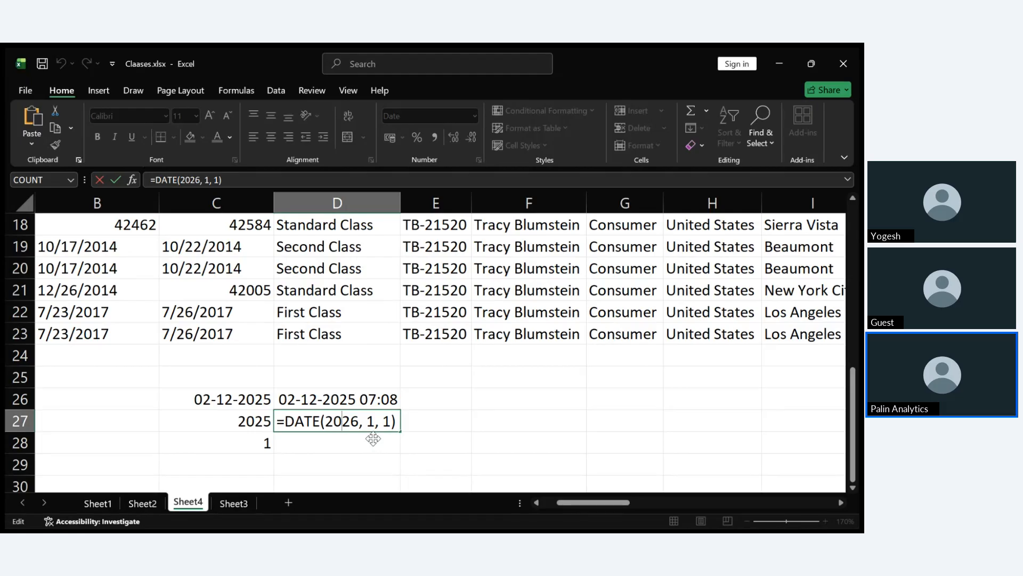
pyautogui.click(443, 422)
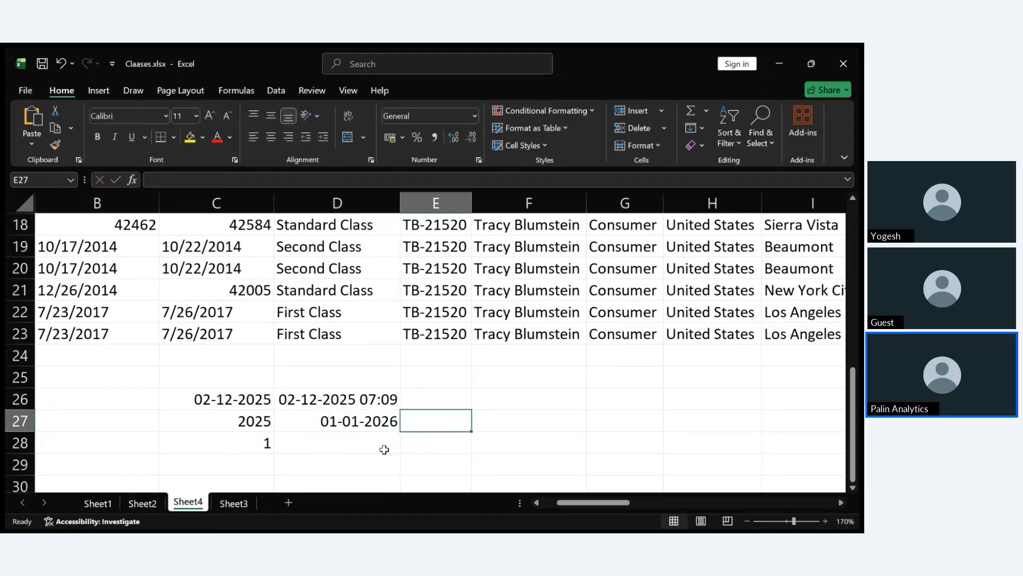
pyautogui.click(345, 446)
pyautogui.write('=')
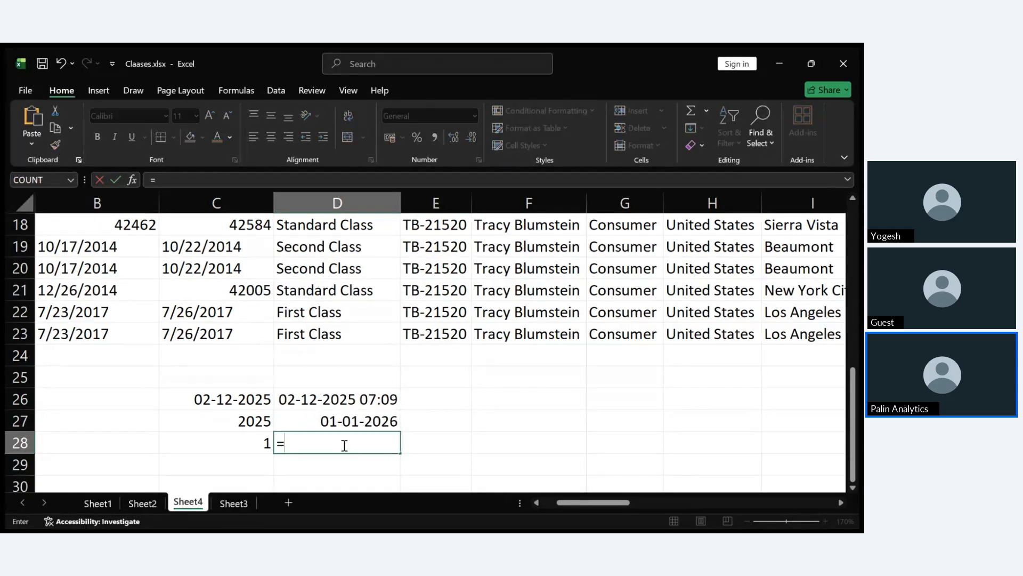
pyautogui.write('DARE')
pyautogui.press('BackSpace')
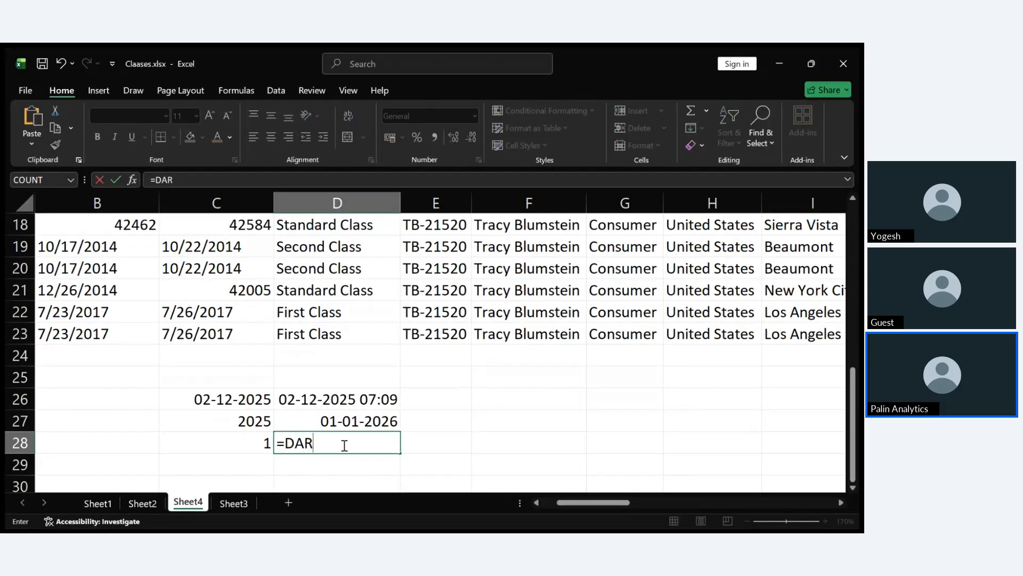
pyautogui.press('BackSpace')
pyautogui.write('TED')
pyautogui.press('BackSpace')
pyautogui.press('BackSpace')
pyautogui.press('BackSpace')
pyautogui.press('BackSpace')
pyautogui.press('BackSpace')
pyautogui.press('BackSpace')
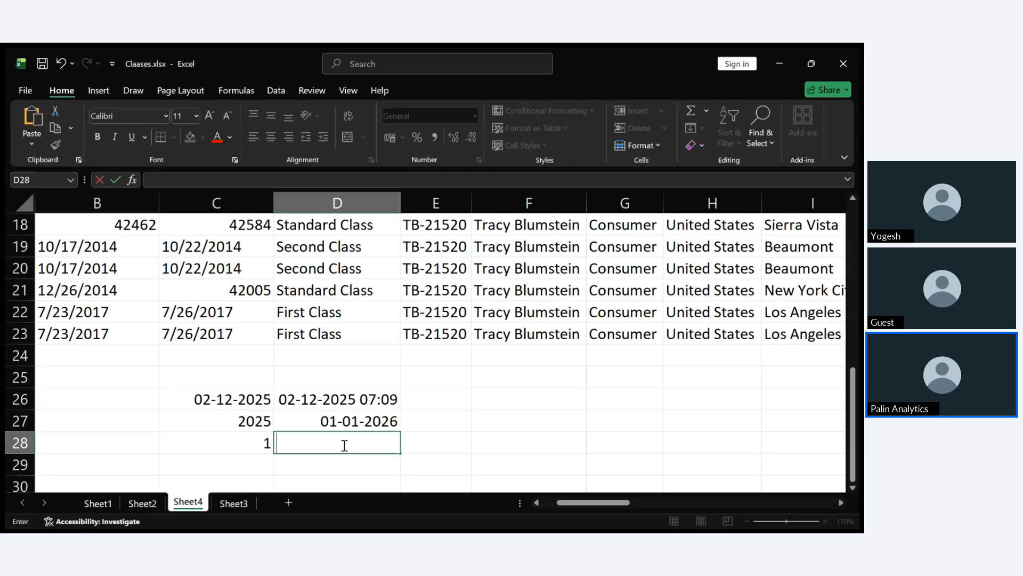
# Step: Calculate the difference in days between C26 and D27 with =DATEDIF(C26, D27, "D") in cell D28
pyautogui.write('=DATED')
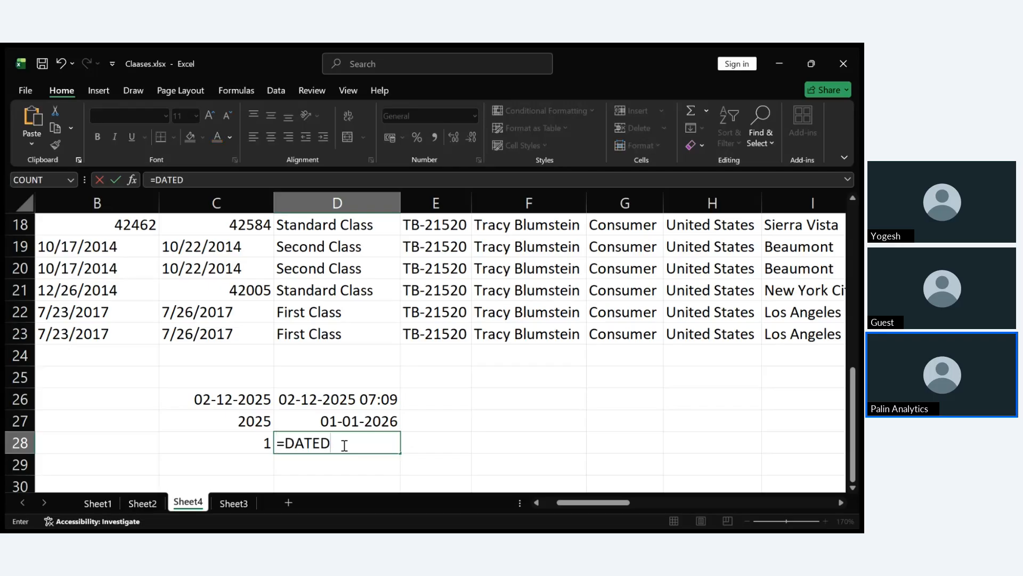
pyautogui.write('IF(')
pyautogui.click(233, 404)
pyautogui.write(',')
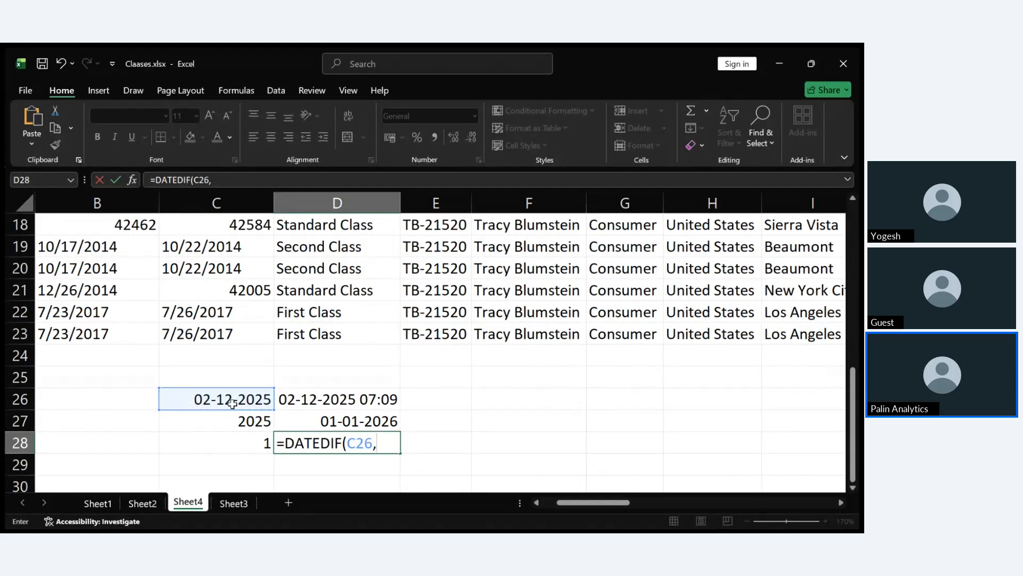
pyautogui.click(340, 422)
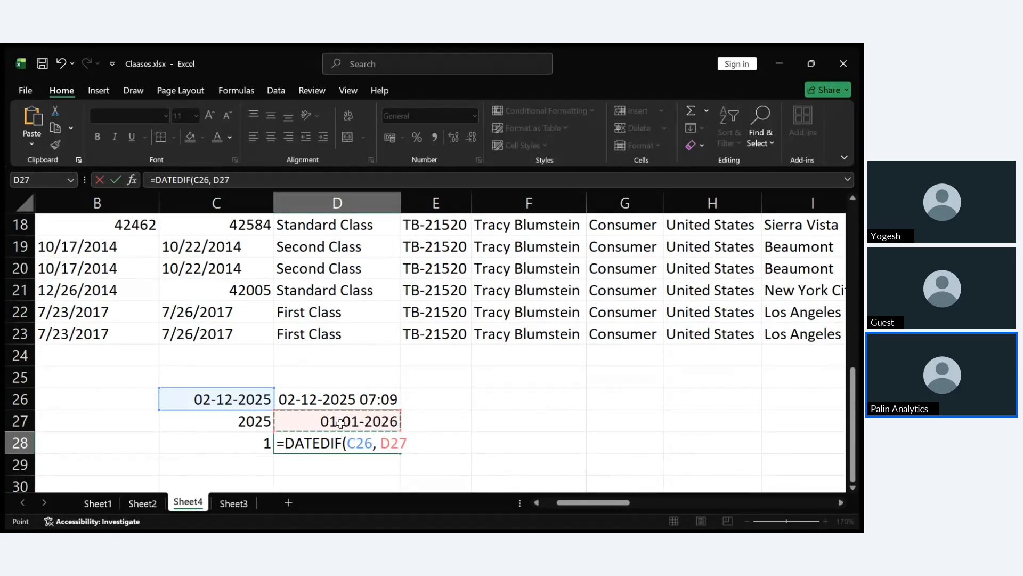
pyautogui.write(', "D")')
pyautogui.press('Return')
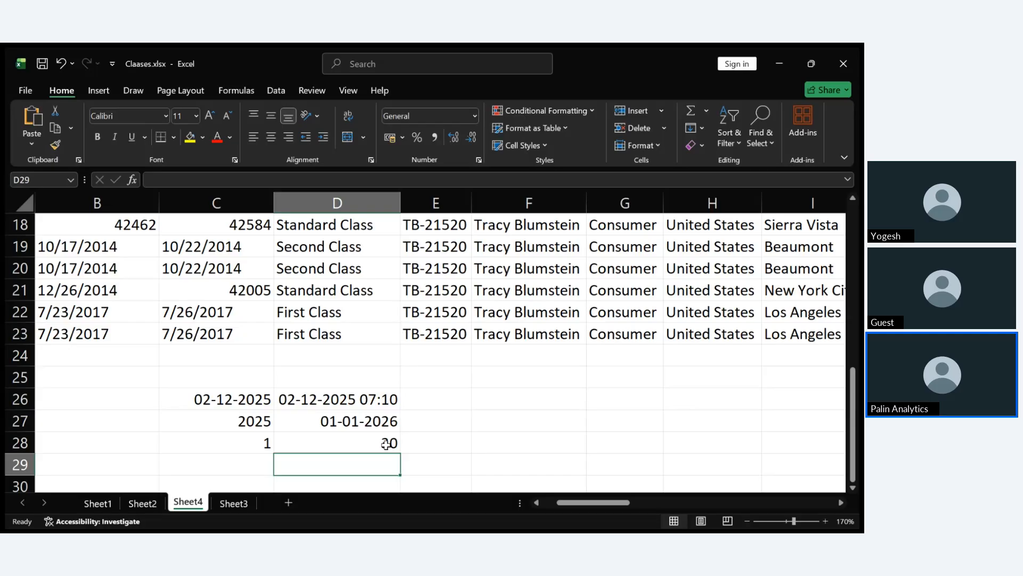
pyautogui.click(242, 398)
pyautogui.doubleClick(218, 400)
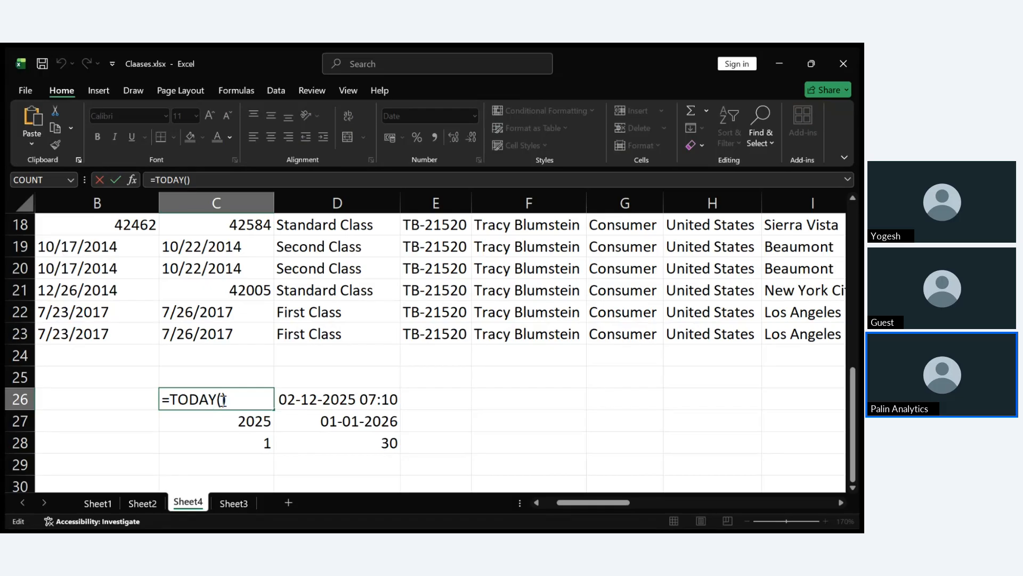
pyautogui.moveTo(107, 411); pyautogui.dragTo(211, 411)
pyautogui.click(286, 429)
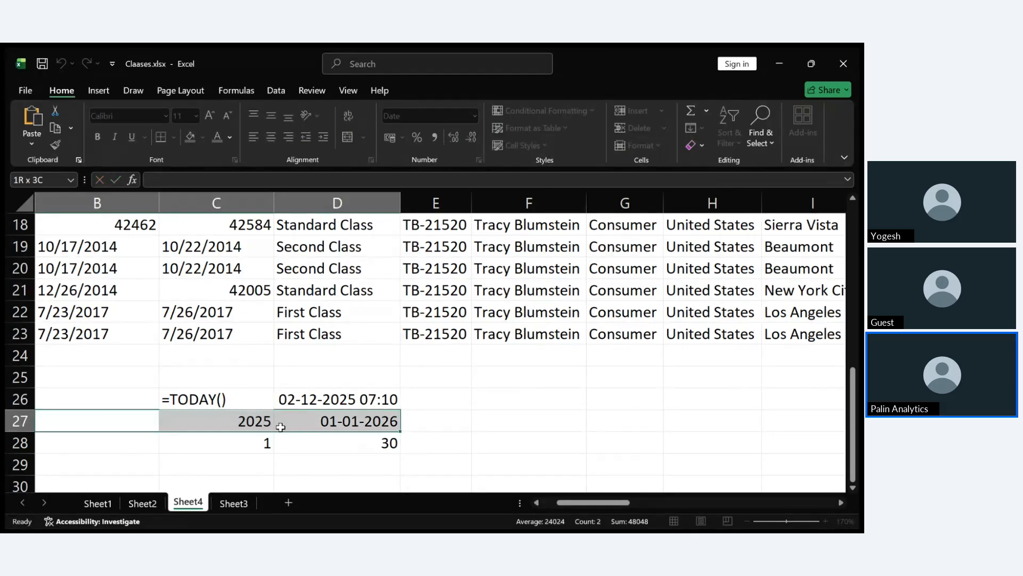
# Step: Change the unit argument of the DATEDIF formula in cell D28 to "M" for months
pyautogui.click(384, 451)
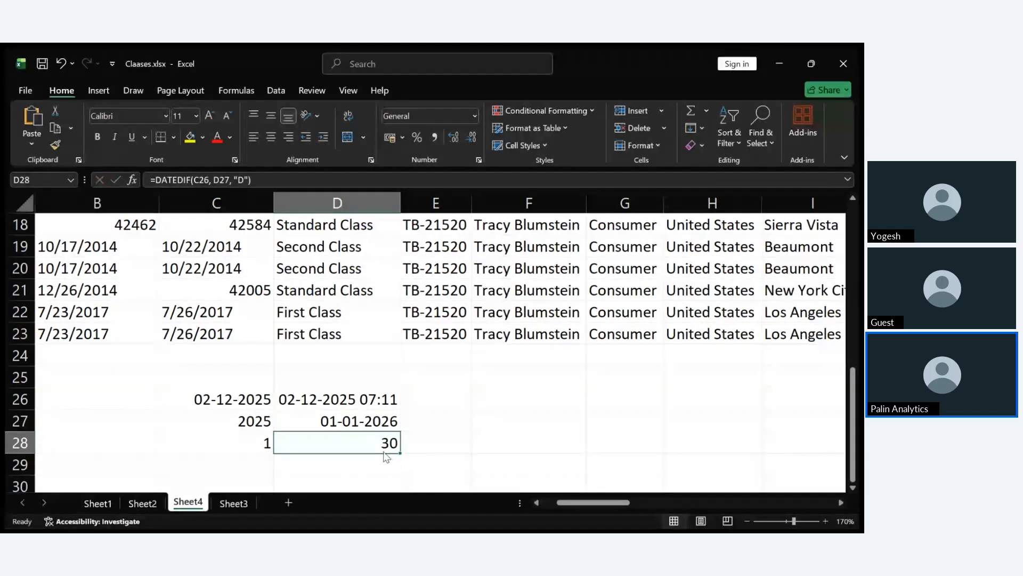
pyautogui.doubleClick(378, 446)
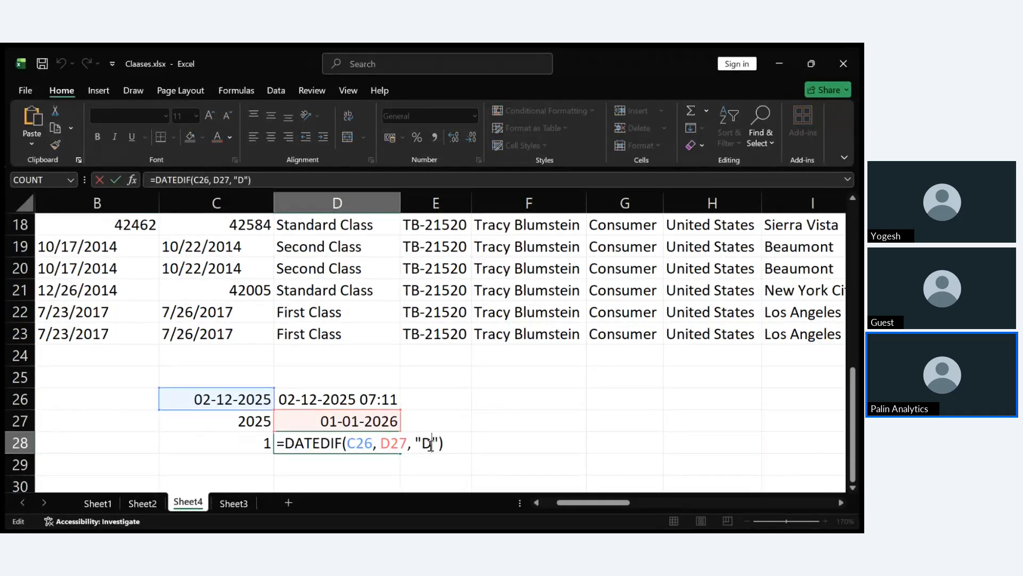
pyautogui.click(432, 445)
pyautogui.press('BackSpace')
pyautogui.write('M')
pyautogui.hotkey('ctrl', 'Return')
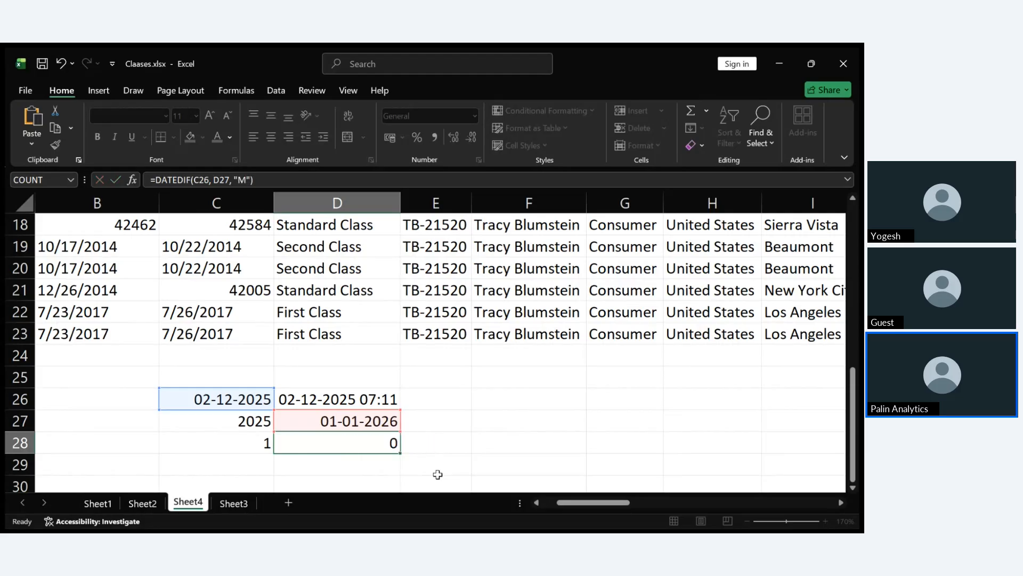
pyautogui.press('Return')
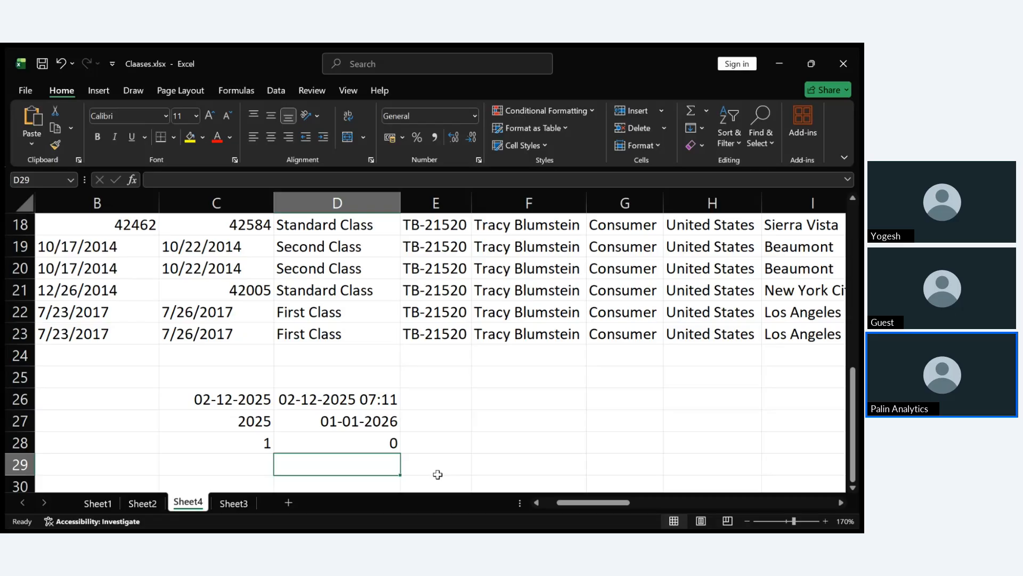
# Step: Set the day argument of the DATE formula in cell D27 to 2
pyautogui.doubleClick(363, 424)
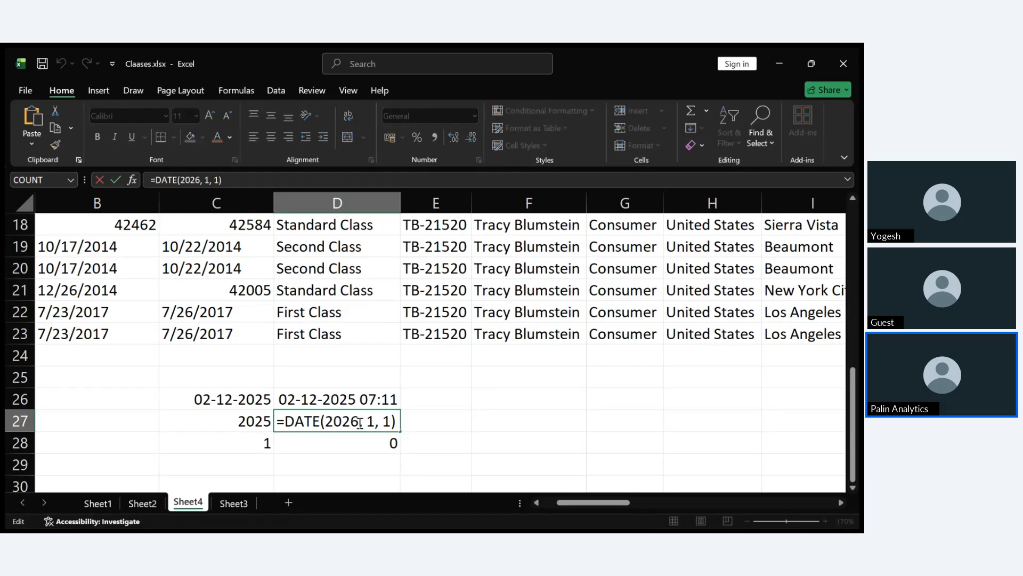
pyautogui.click(392, 421)
pyautogui.press('BackSpace')
pyautogui.write('2')
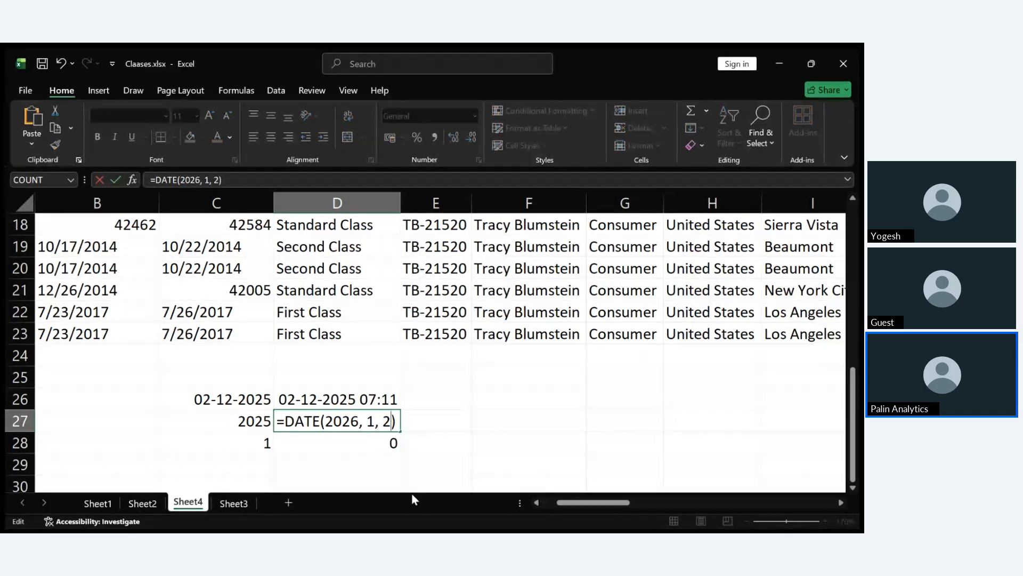
pyautogui.hotkey('ctrl', 'Return')
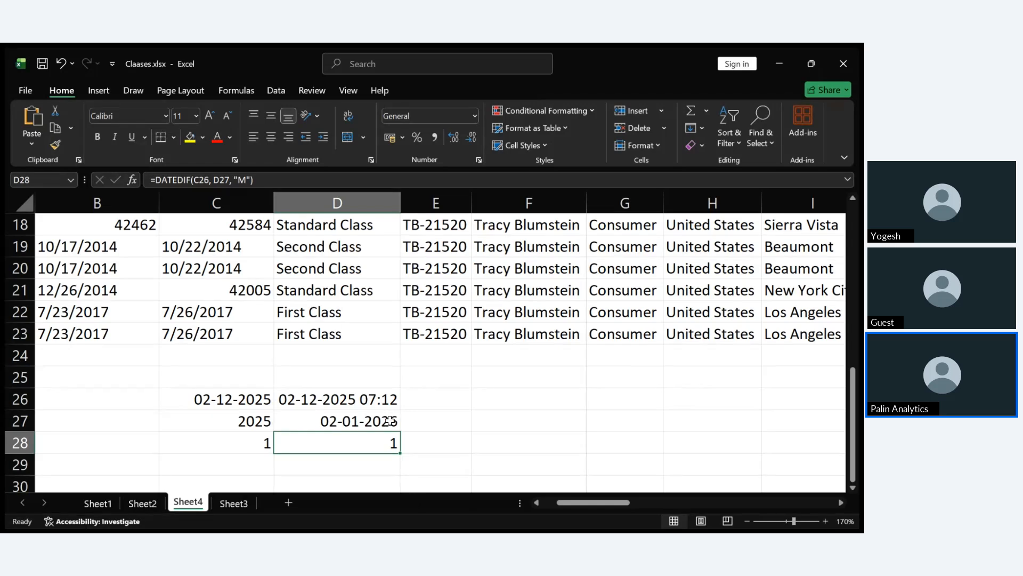
# Step: Set the year argument of the DATE formula in cell D27 to 2030
pyautogui.doubleClick(392, 414)
pyautogui.click(360, 421)
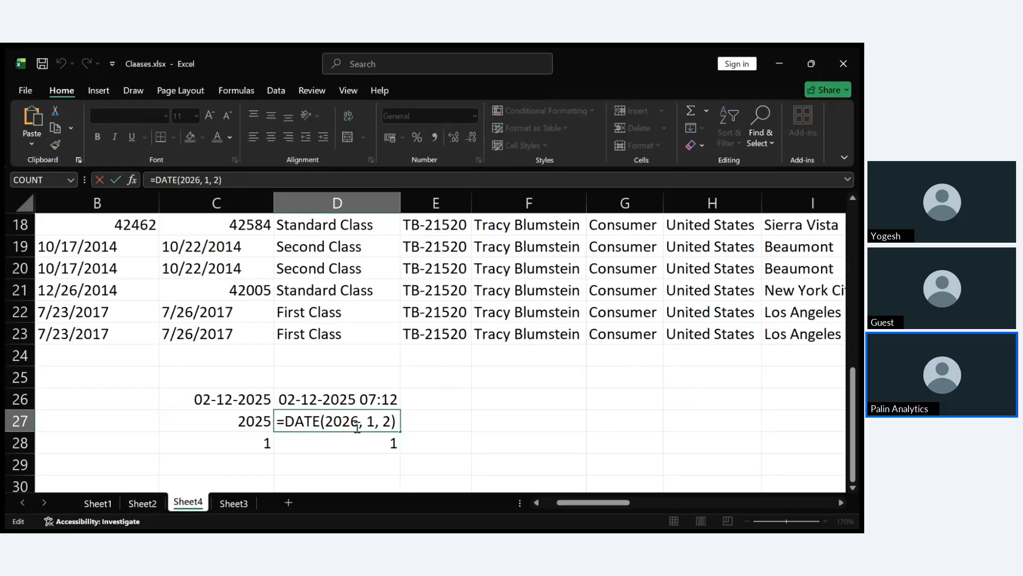
pyautogui.press('BackSpace')
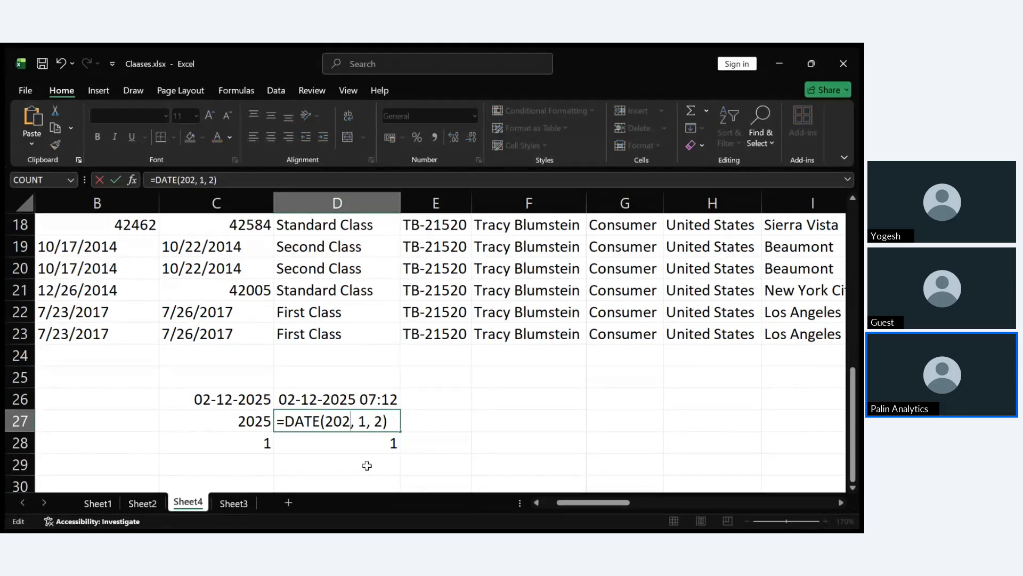
pyautogui.press('BackSpace')
pyautogui.write('30')
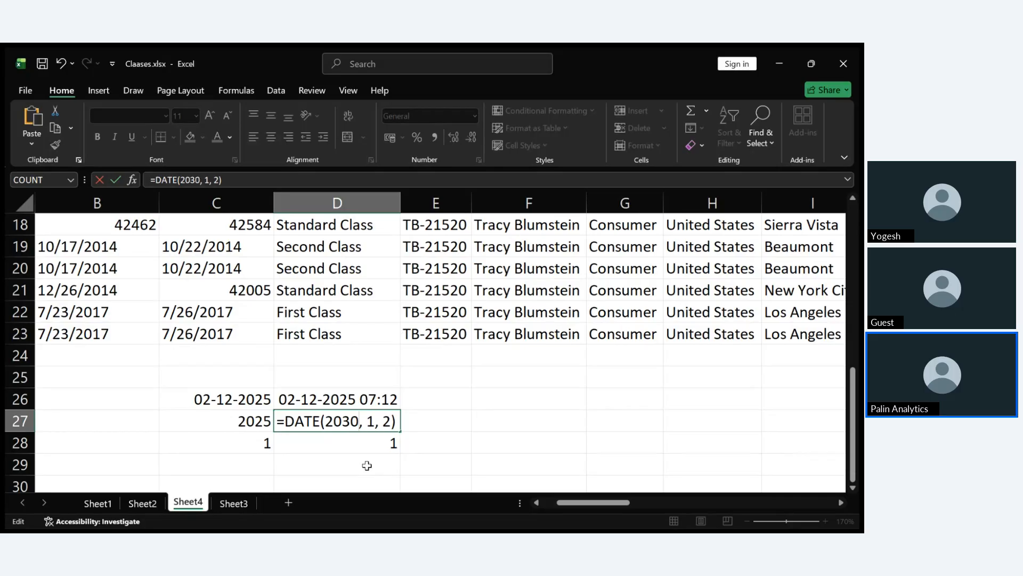
pyautogui.press('Return')
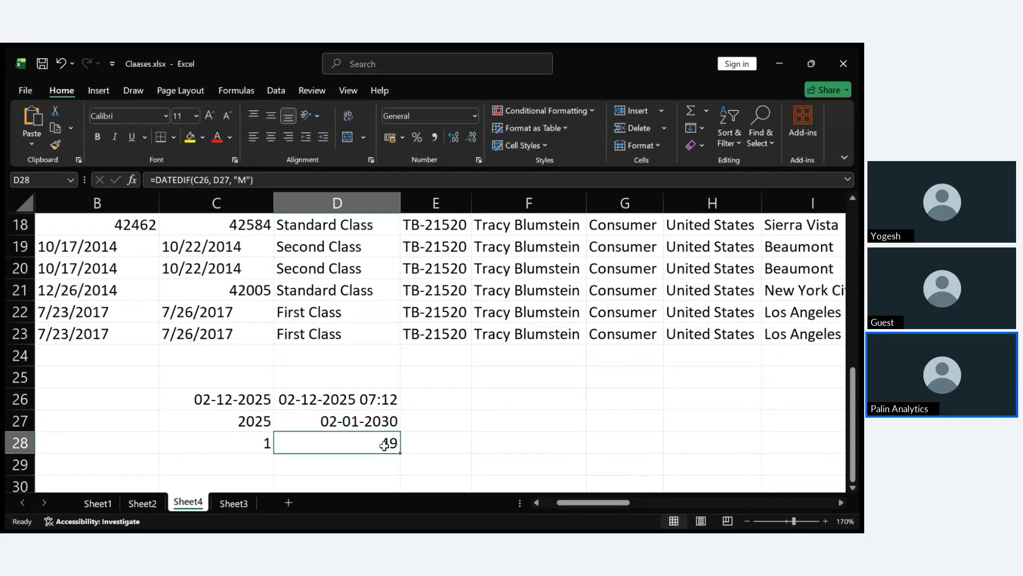
# Step: Change the unit argument of the DATEDIF formula in cell D28 to "Y" for years
pyautogui.doubleClick(384, 445)
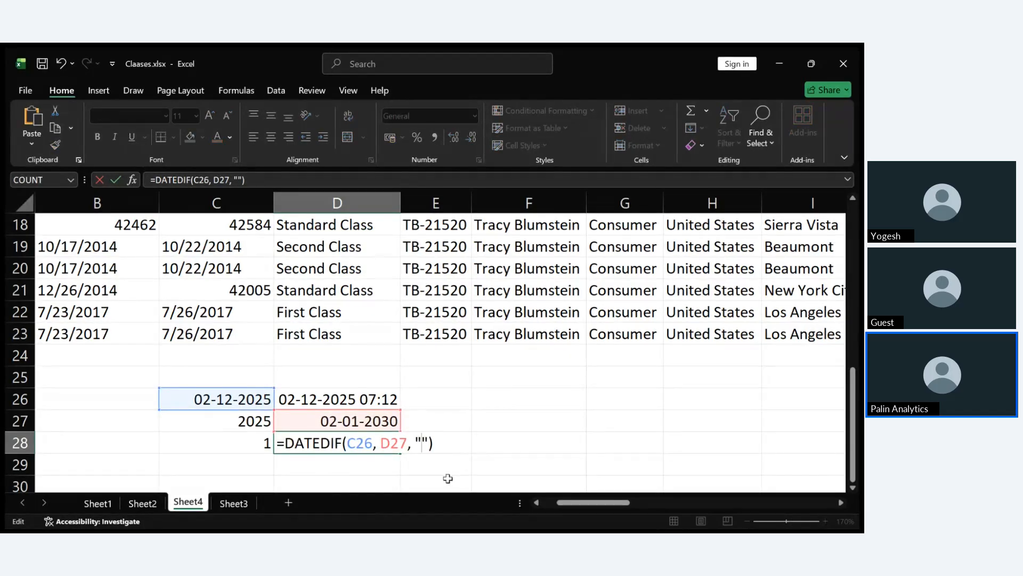
pyautogui.press('BackSpace')
pyautogui.write('Y')
pyautogui.press('Return')
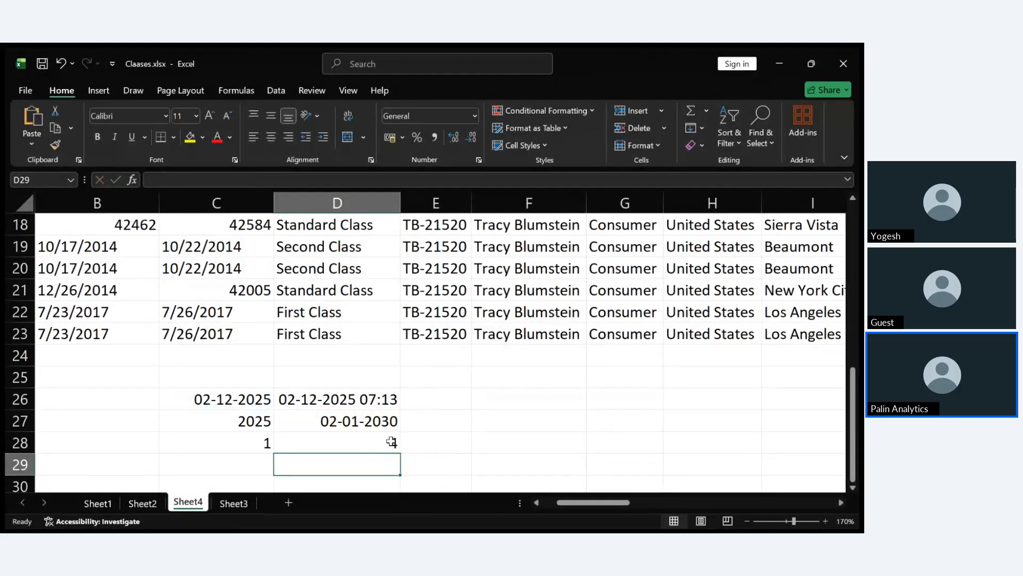
# Step: Switch the unit argument of the DATEDIF formula in cell D28 back to "D" for days
pyautogui.doubleClick(389, 441)
pyautogui.click(430, 443)
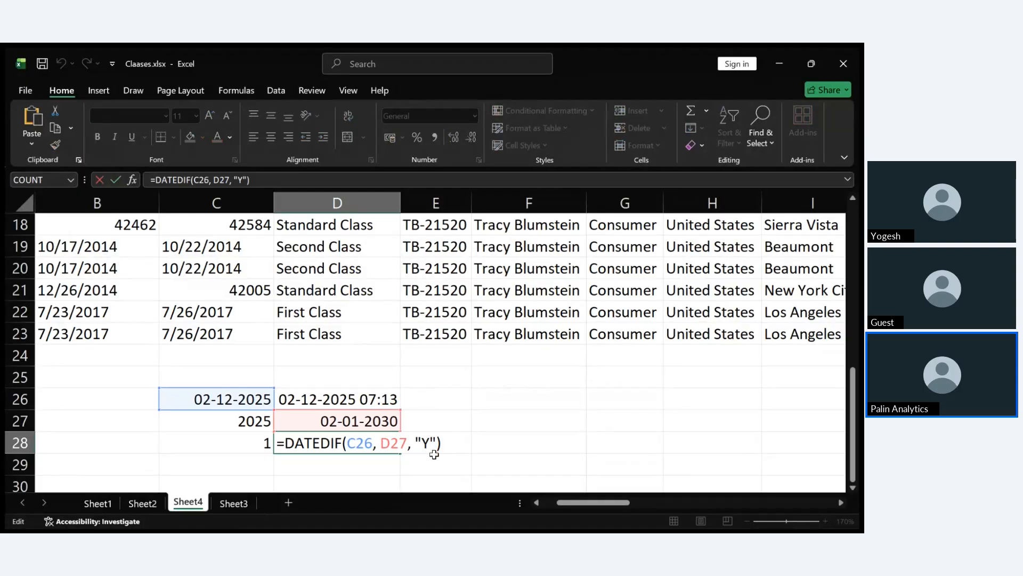
pyautogui.press('BackSpace')
pyautogui.write('D')
pyautogui.press('Return')
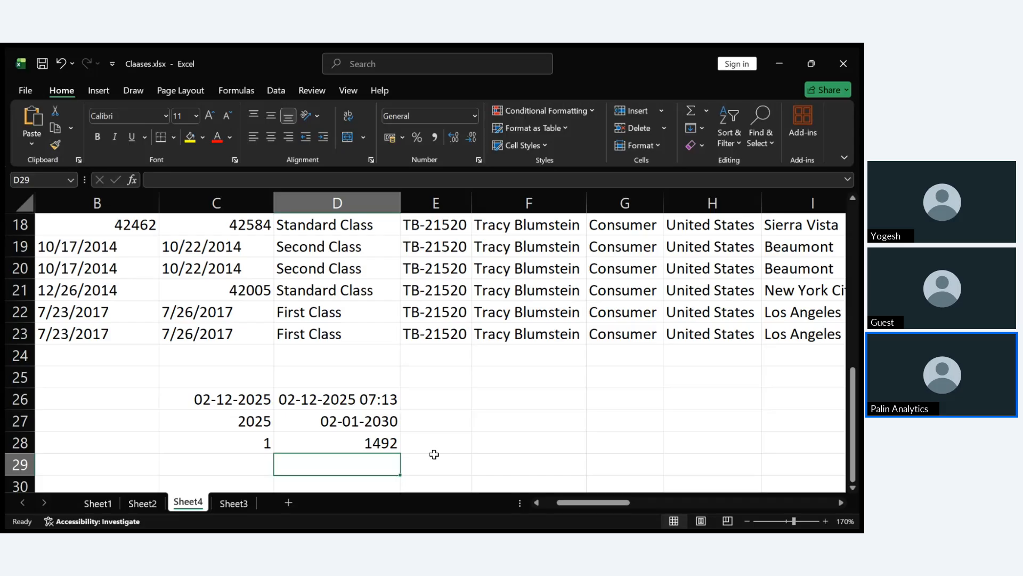
# Step: Change the unit argument of the DATEDIF formula in cell D28 to "MD"
pyautogui.doubleClick(376, 445)
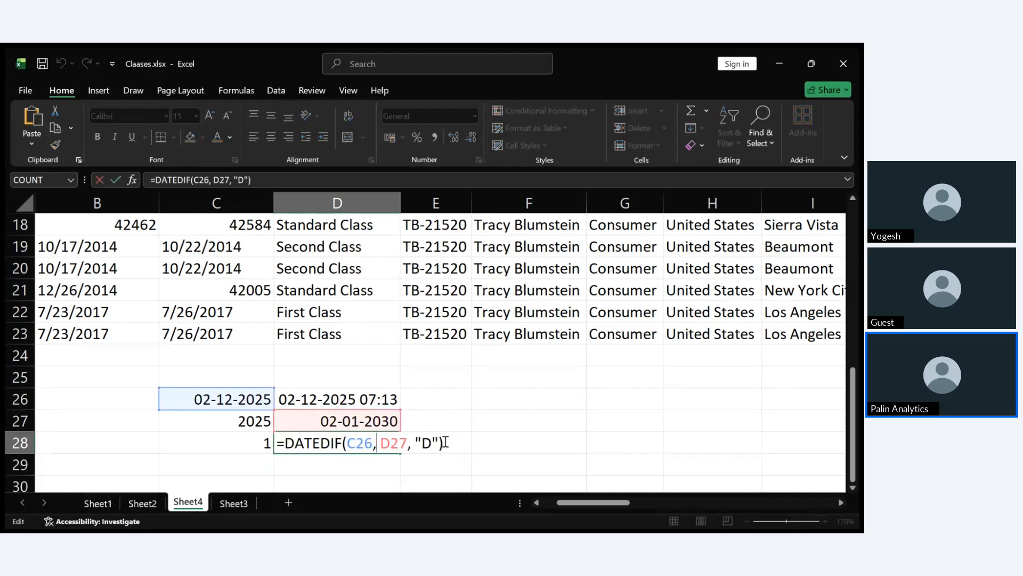
pyautogui.click(424, 444)
pyautogui.write('M')
pyautogui.press('Return')
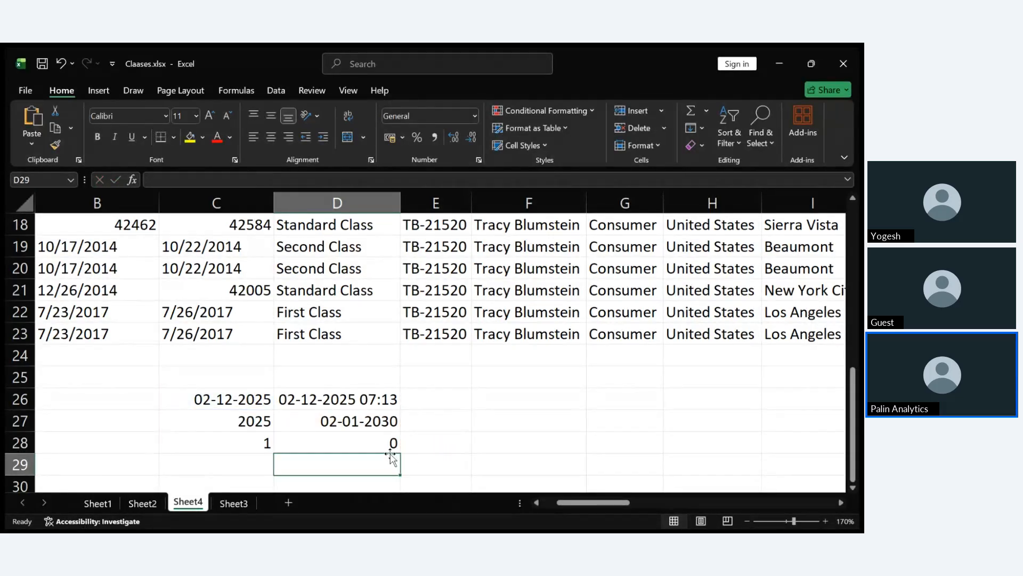
# Step: Replace the unit argument of the DATEDIF formula in cell D28 with "YD"
pyautogui.doubleClick(385, 445)
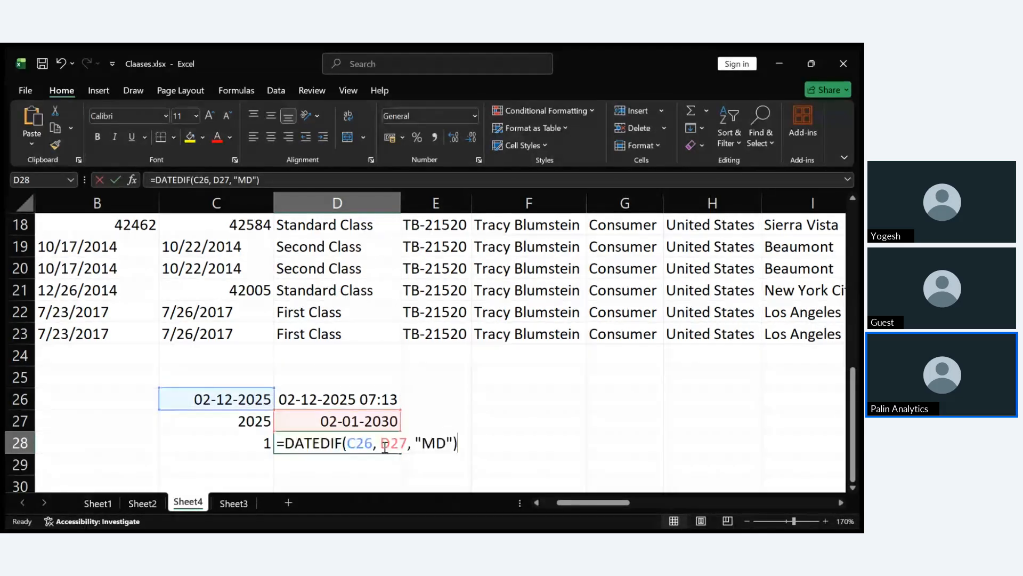
pyautogui.click(433, 443)
pyautogui.press('BackSpace')
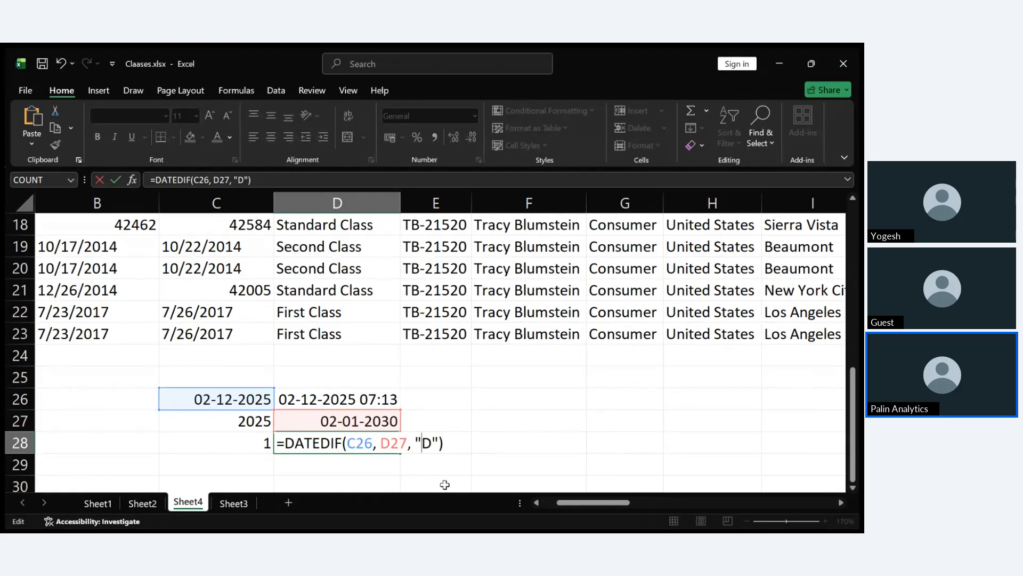
pyautogui.write('Y')
pyautogui.press('Return')
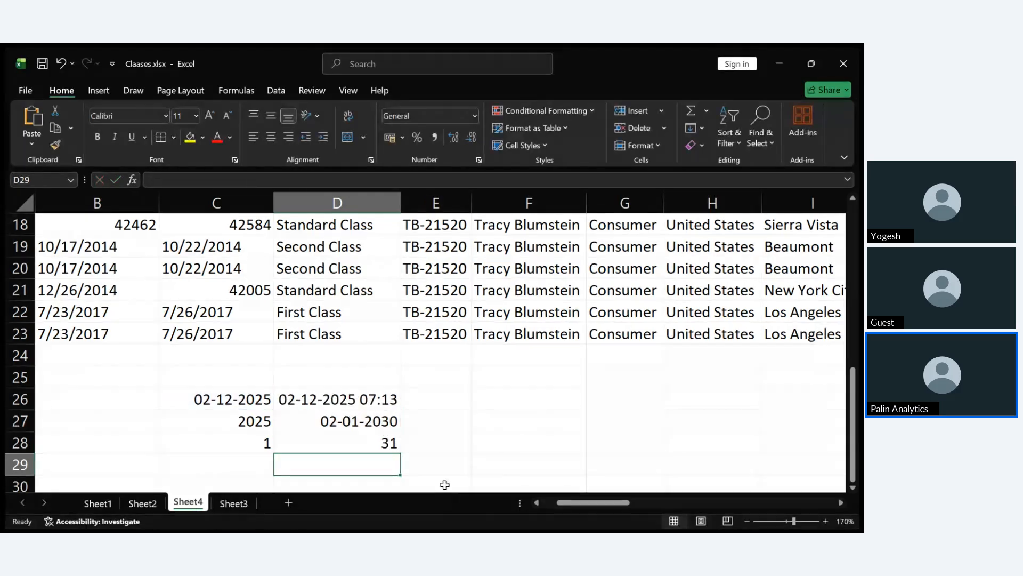
# Step: Review the DATEDIF formula in cell D28 and switch its unit argument back to "MD"
pyautogui.doubleClick(378, 444)
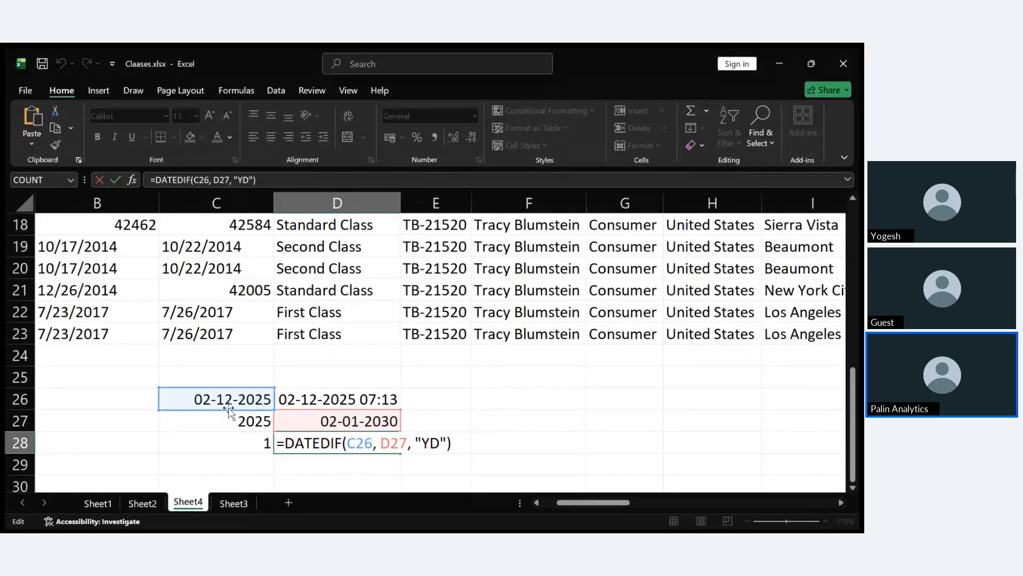
pyautogui.press('Return')
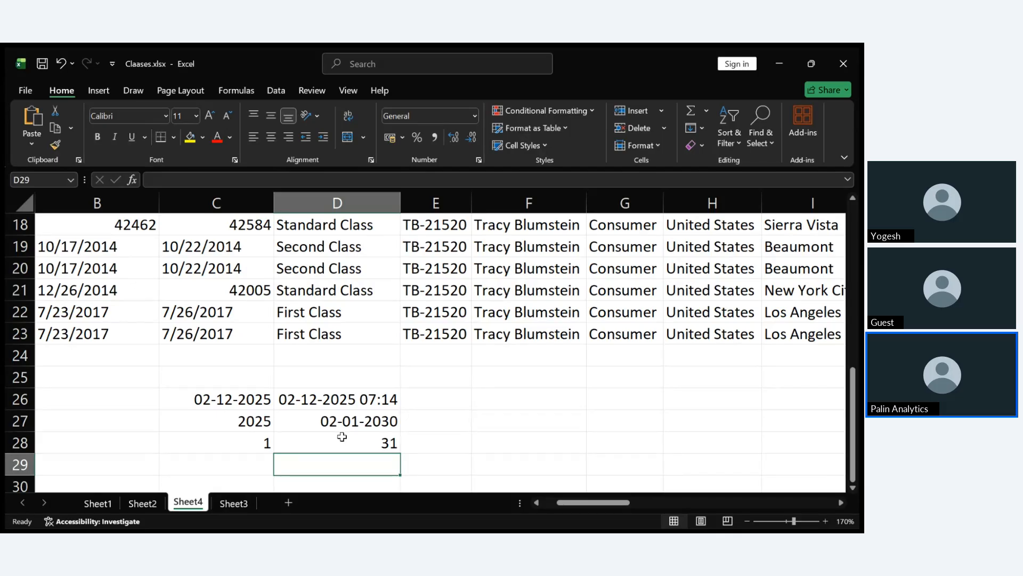
pyautogui.doubleClick(365, 442)
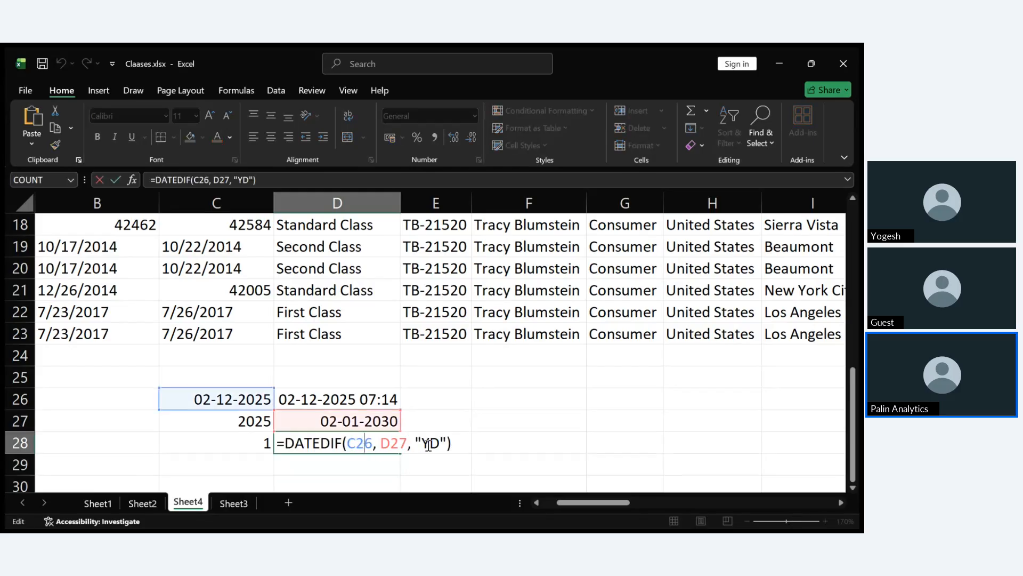
pyautogui.click(430, 444)
pyautogui.press('BackSpace')
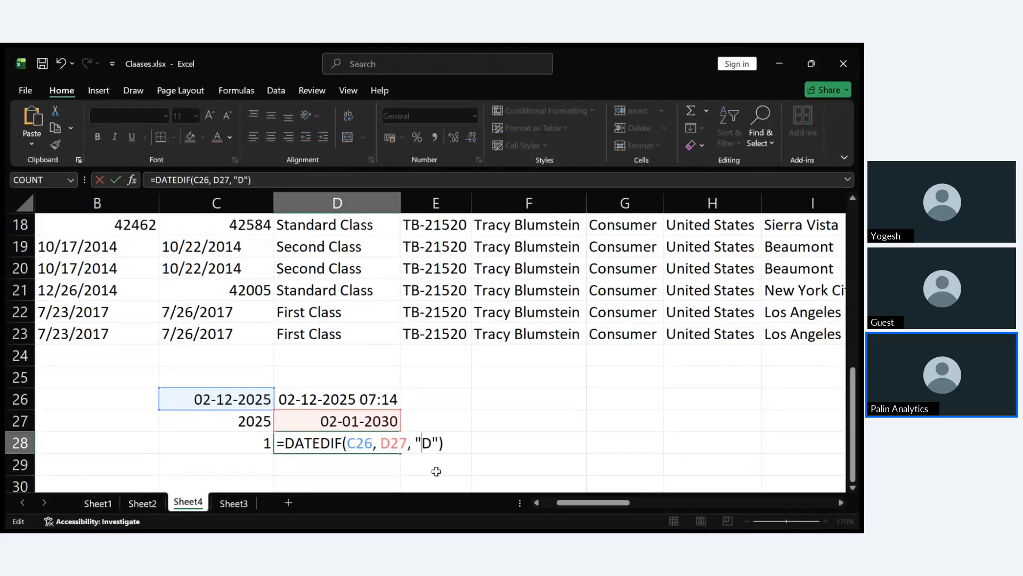
pyautogui.write('M')
pyautogui.press('Return')
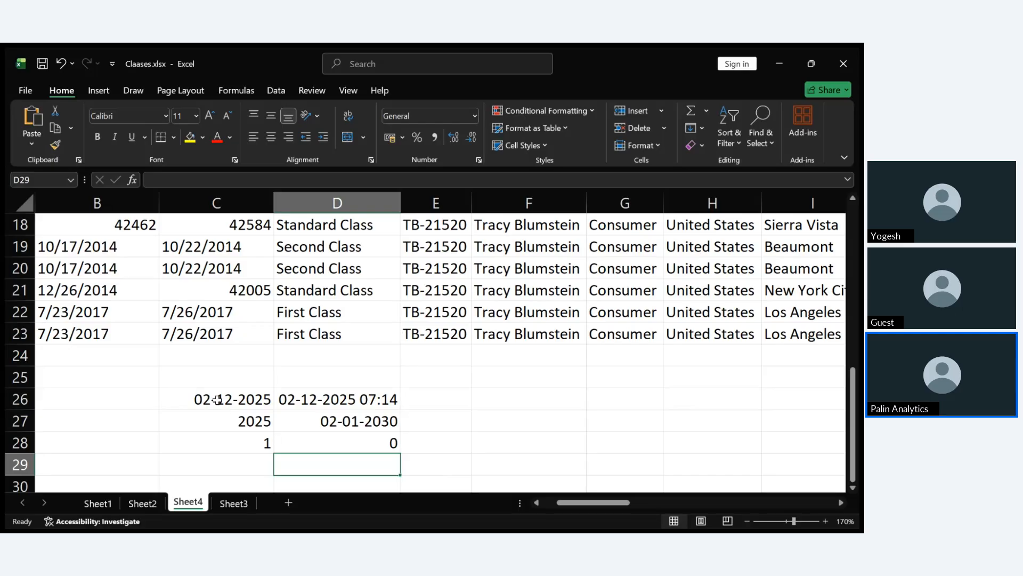
# Step: Set the day argument of the DATE formula in cell D27 to 5
pyautogui.doubleClick(342, 423)
pyautogui.click(389, 418)
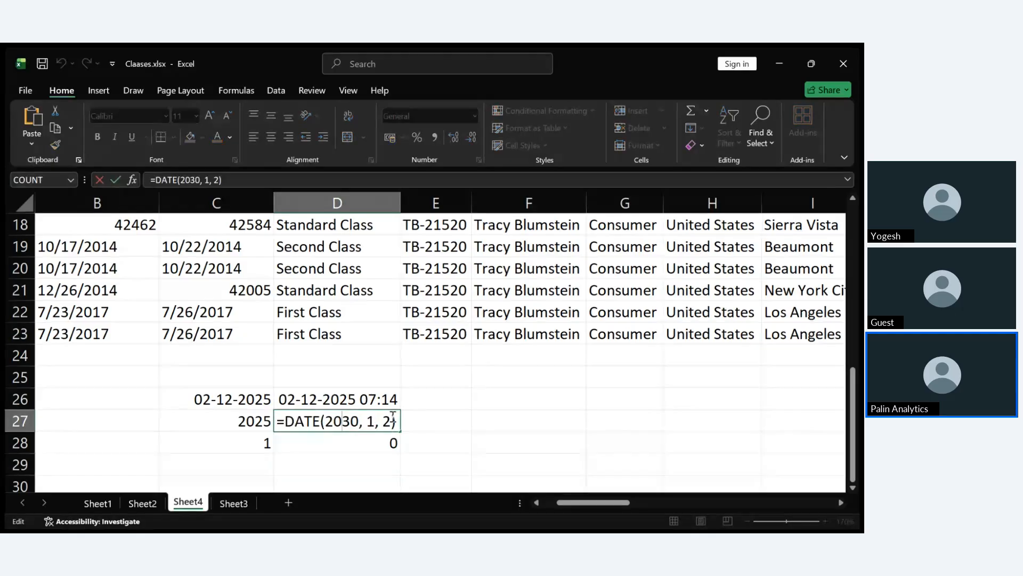
pyautogui.press('BackSpace')
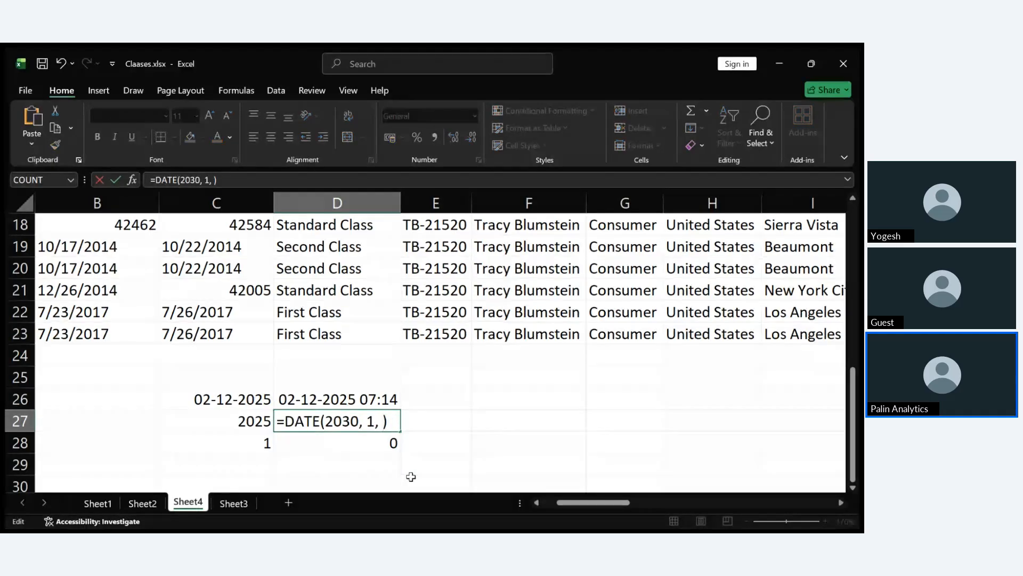
pyautogui.write('5')
pyautogui.press('Return')
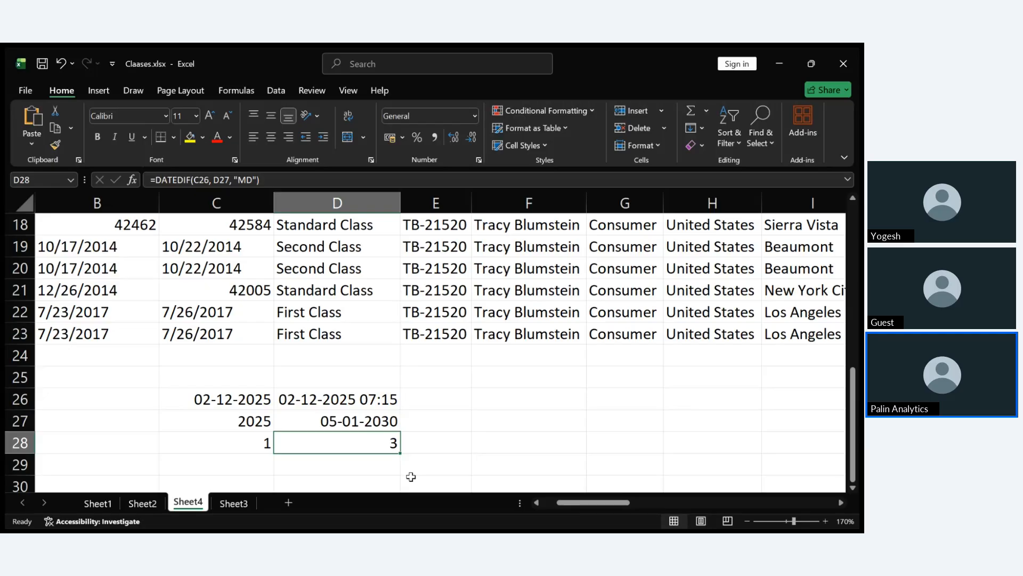
# Step: Set the DATEDIF unit in cell D28 to "YD" to count days while ignoring years
pyautogui.doubleClick(380, 442)
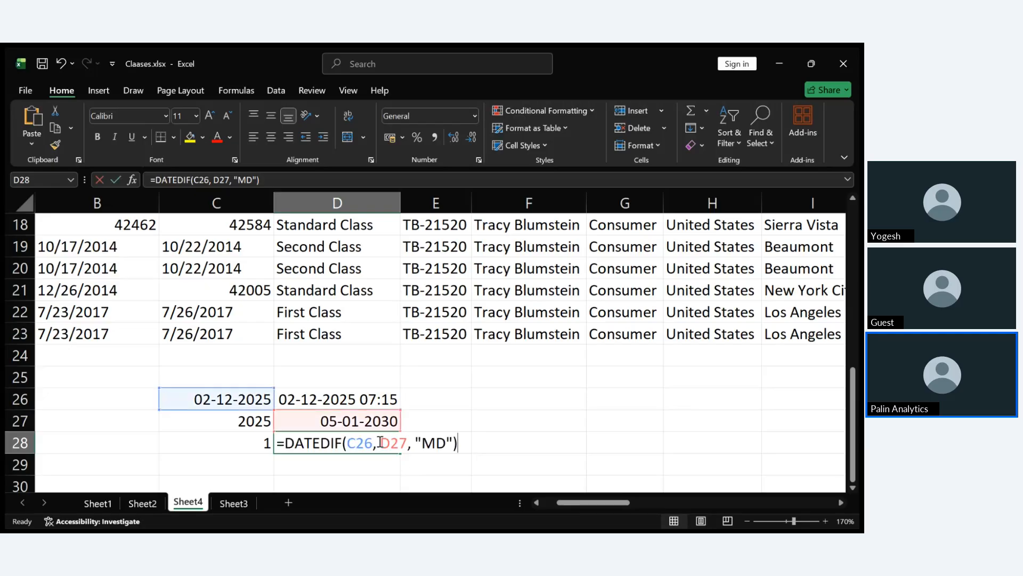
pyautogui.click(435, 443)
pyautogui.press('BackSpace')
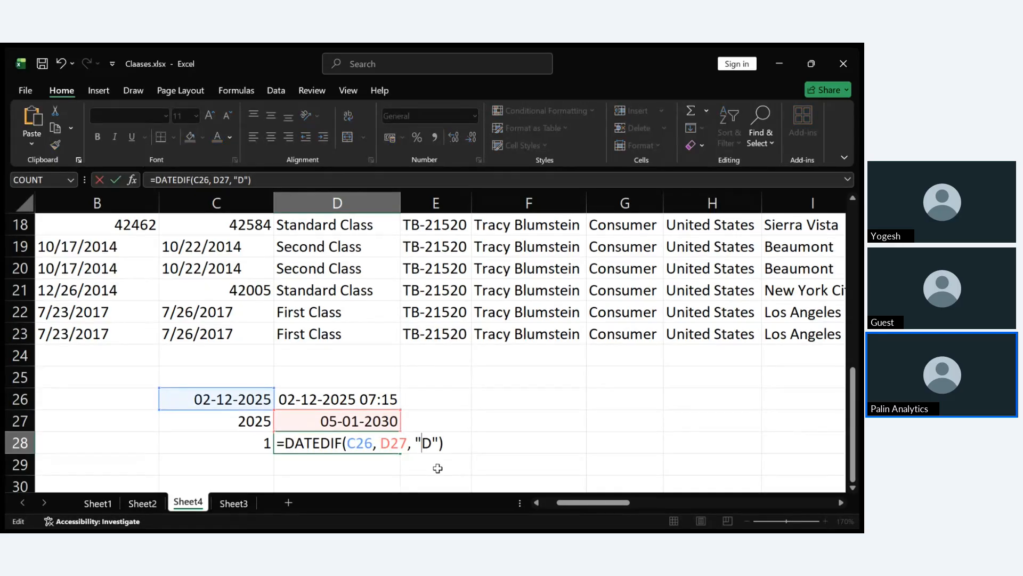
pyautogui.write('Y')
pyautogui.press('Return')
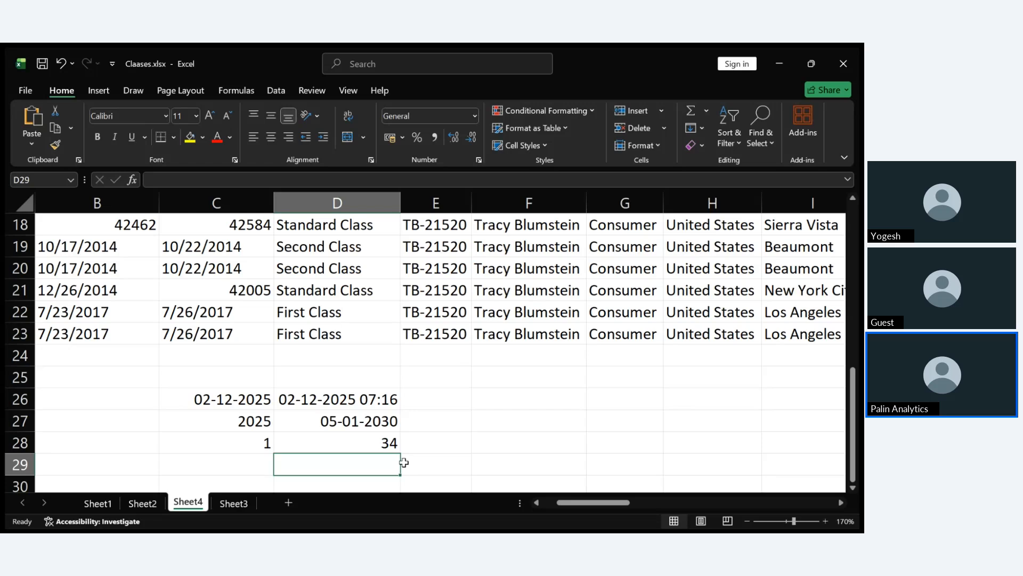
# Step: Return the DATEDIF unit in cell D28 to "MD" to count days while ignoring months and years
pyautogui.click(381, 447)
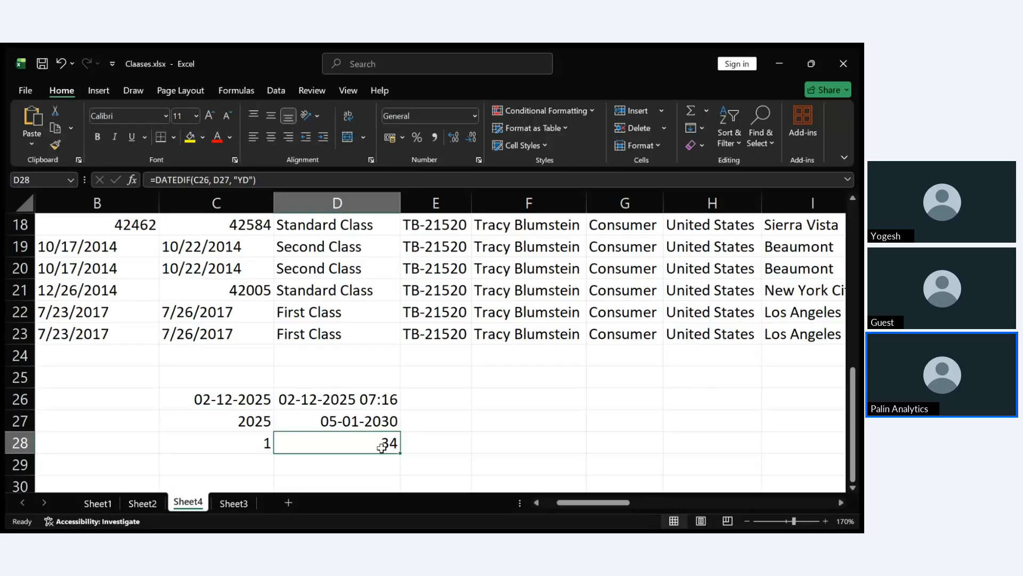
pyautogui.doubleClick(381, 448)
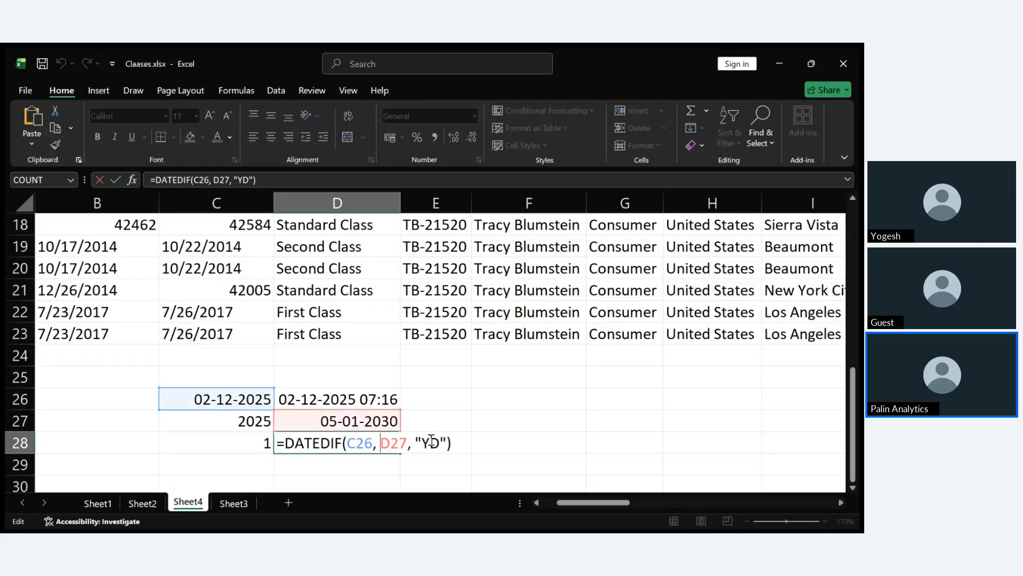
pyautogui.click(429, 442)
pyautogui.press('BackSpace')
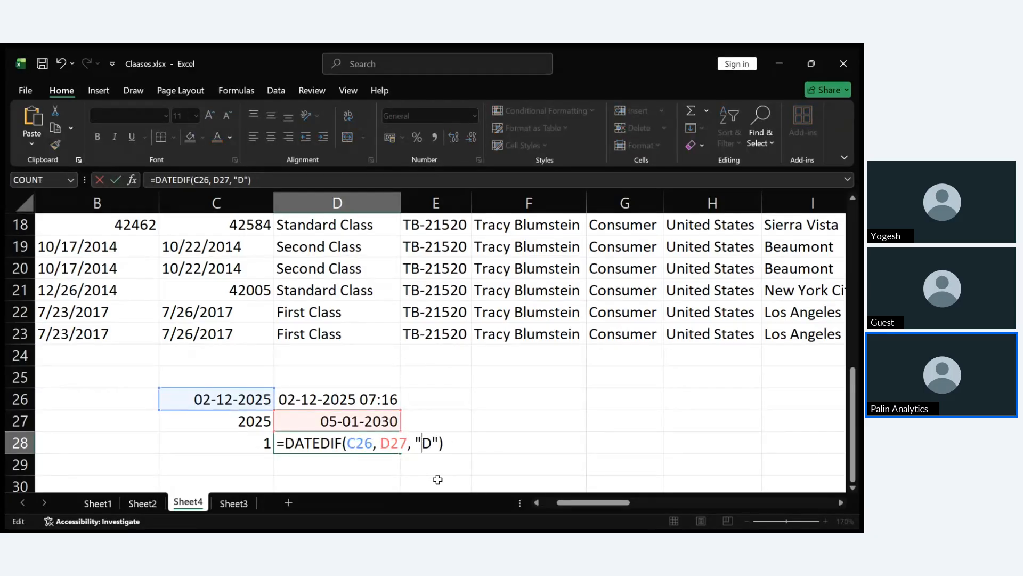
pyautogui.write('M')
pyautogui.press('Return')
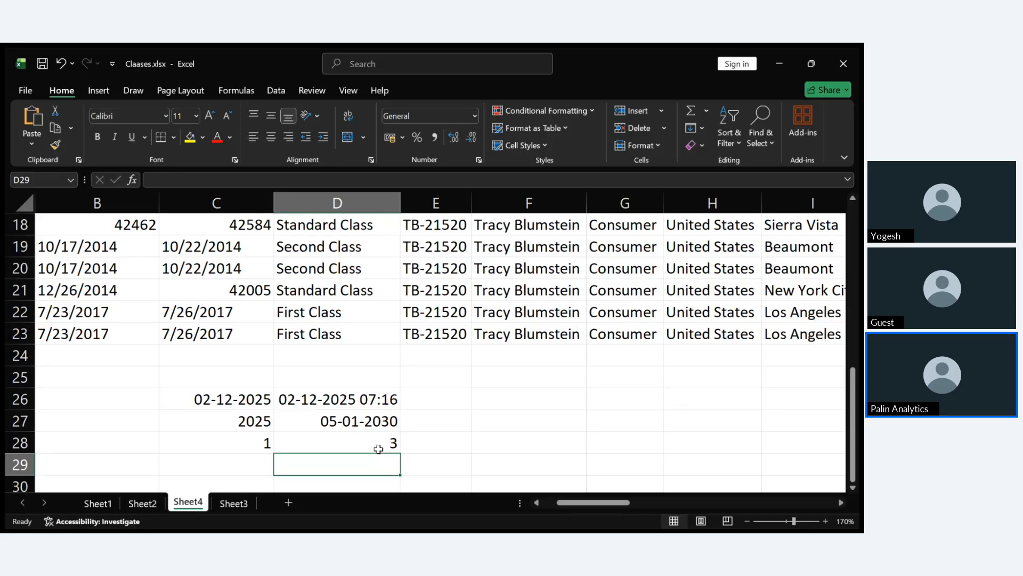
# Step: Enter a NETWORKDAYS formula in cell D29 with C26 as the start date and D27 as the end date
pyautogui.write('=')
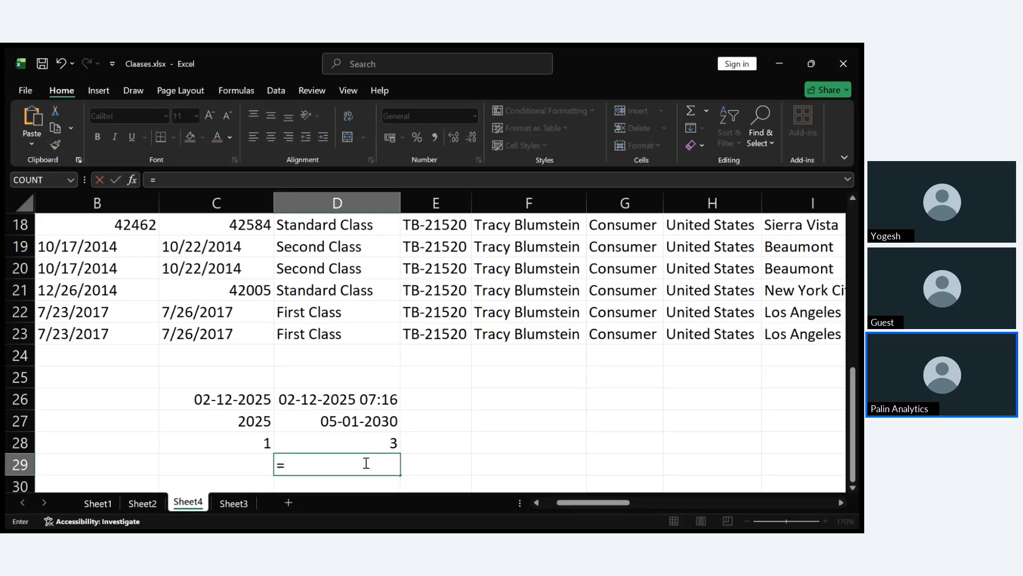
pyautogui.write('NETWORK')
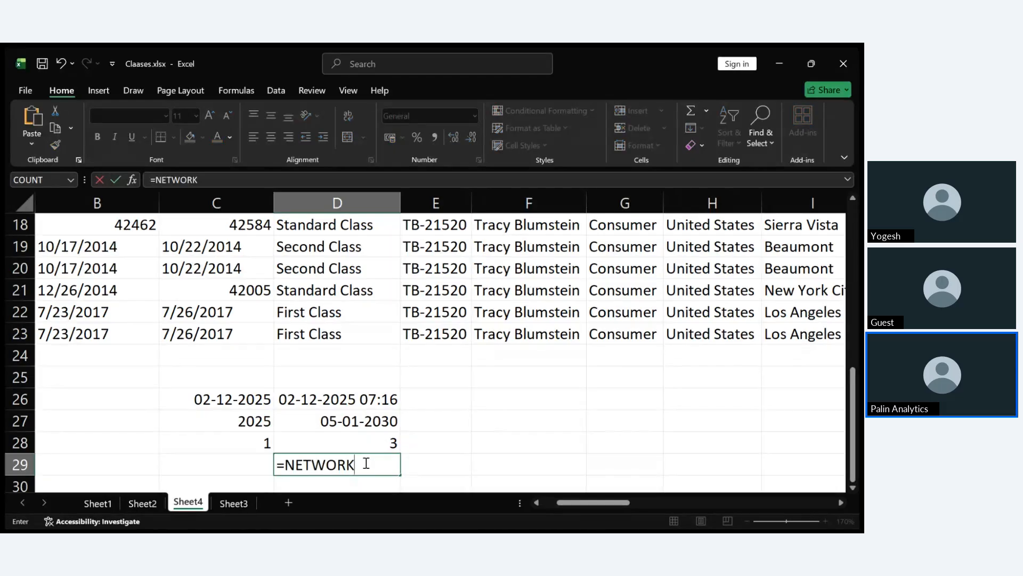
pyautogui.press('Tab')
pyautogui.click(239, 397)
pyautogui.write(',')
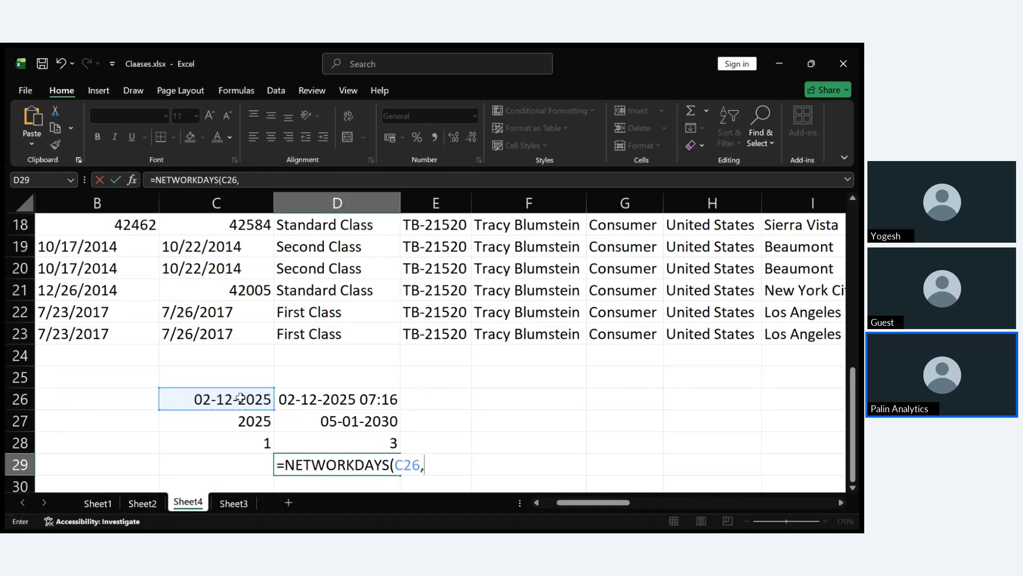
pyautogui.click(343, 421)
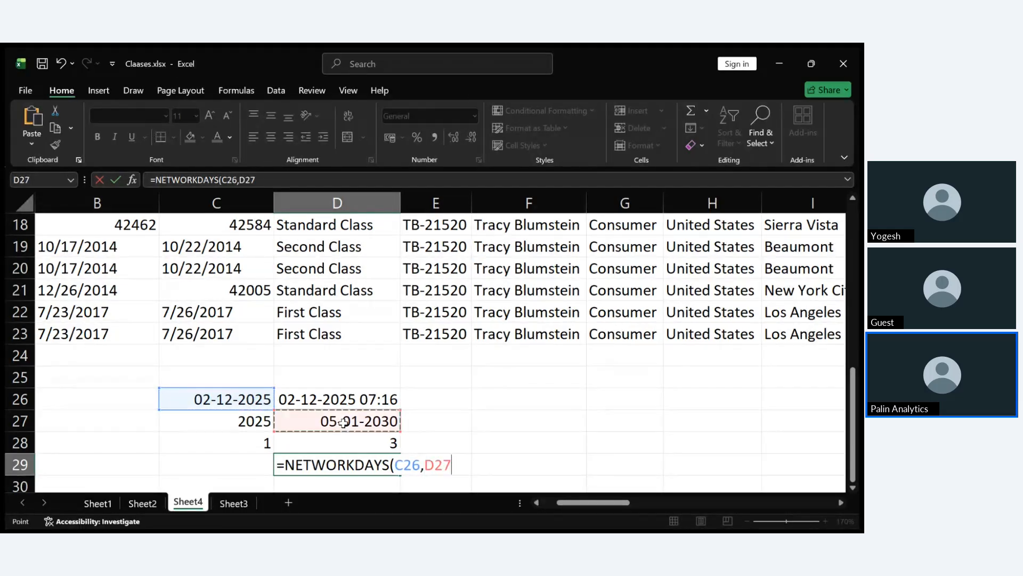
pyautogui.press('Return')
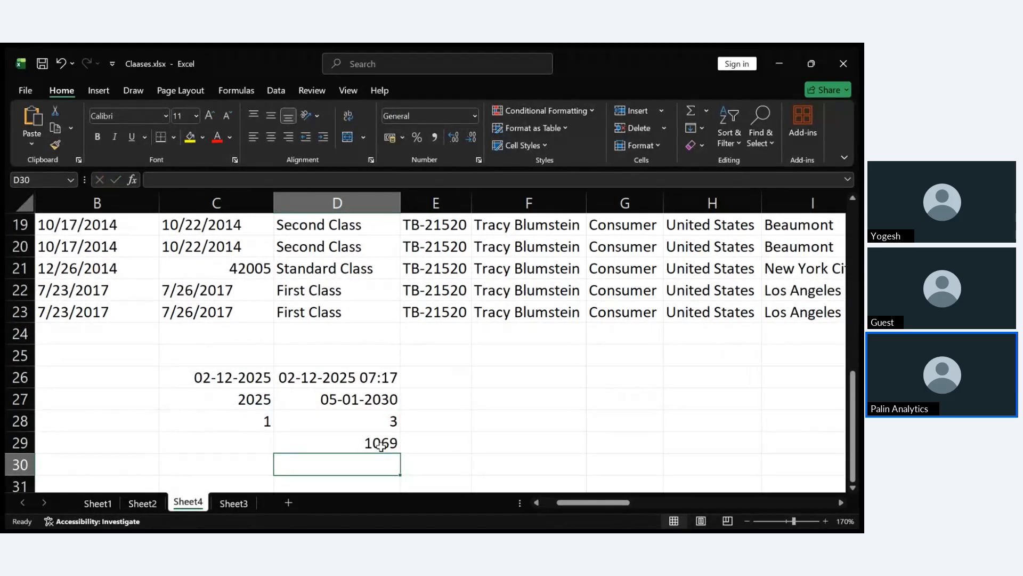
# Step: Change the DATE formula in cell D27 to year 2026 and day 2
pyautogui.doubleClick(390, 400)
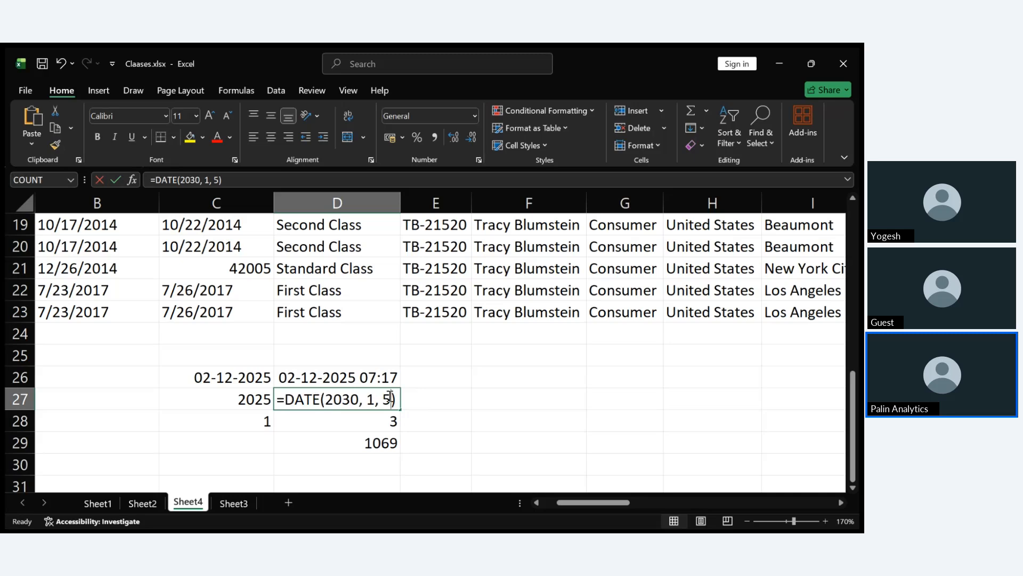
pyautogui.click(359, 400)
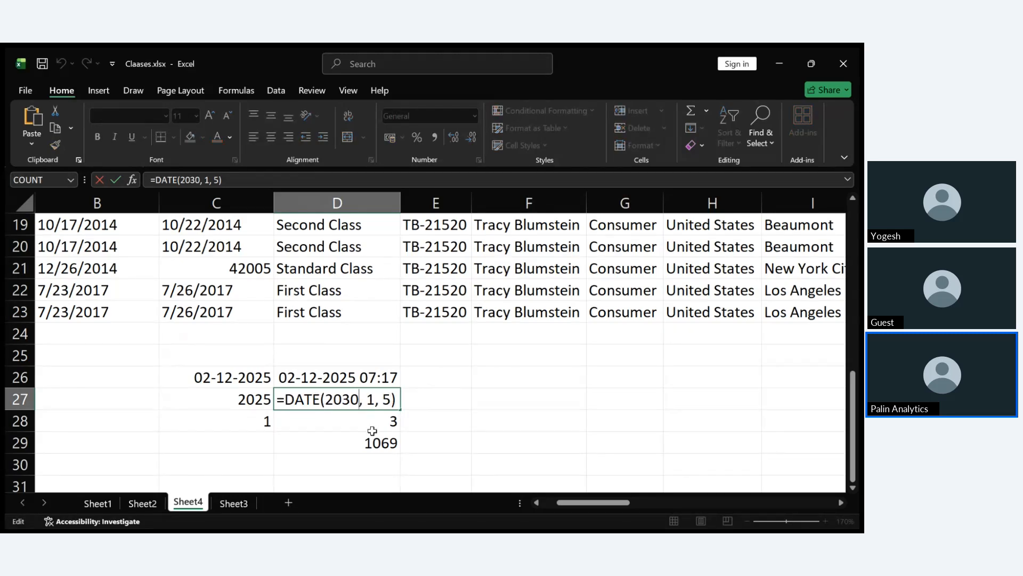
pyautogui.press('BackSpace')
pyautogui.press('BackSpace')
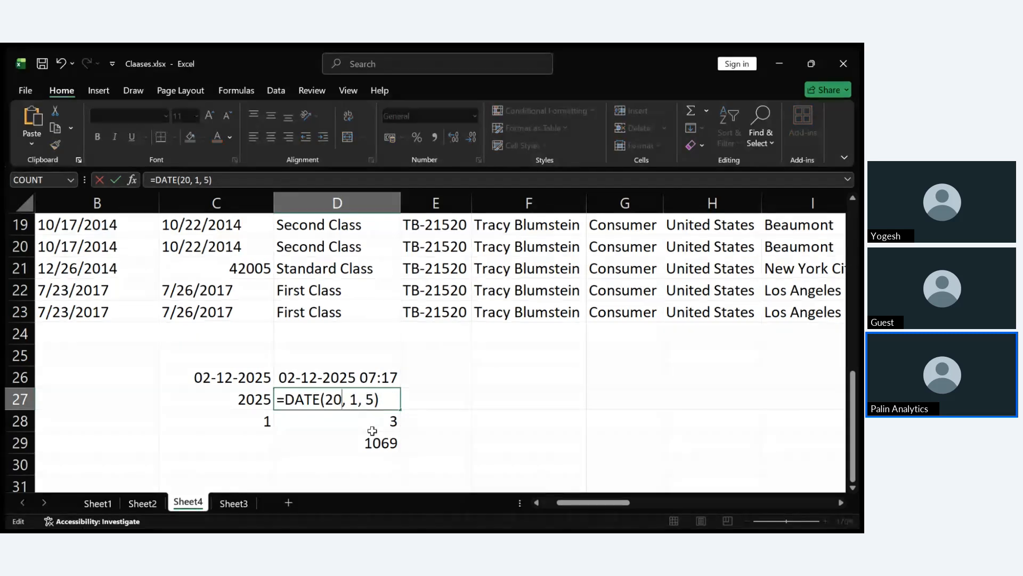
pyautogui.write('26')
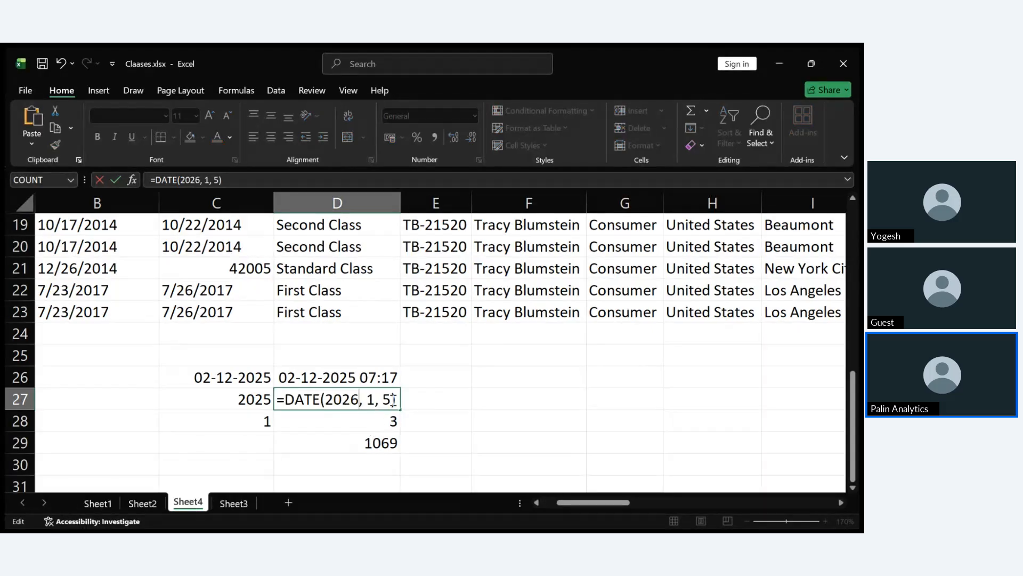
pyautogui.click(393, 399)
pyautogui.press('BackSpace')
pyautogui.write('2')
pyautogui.press('Return')
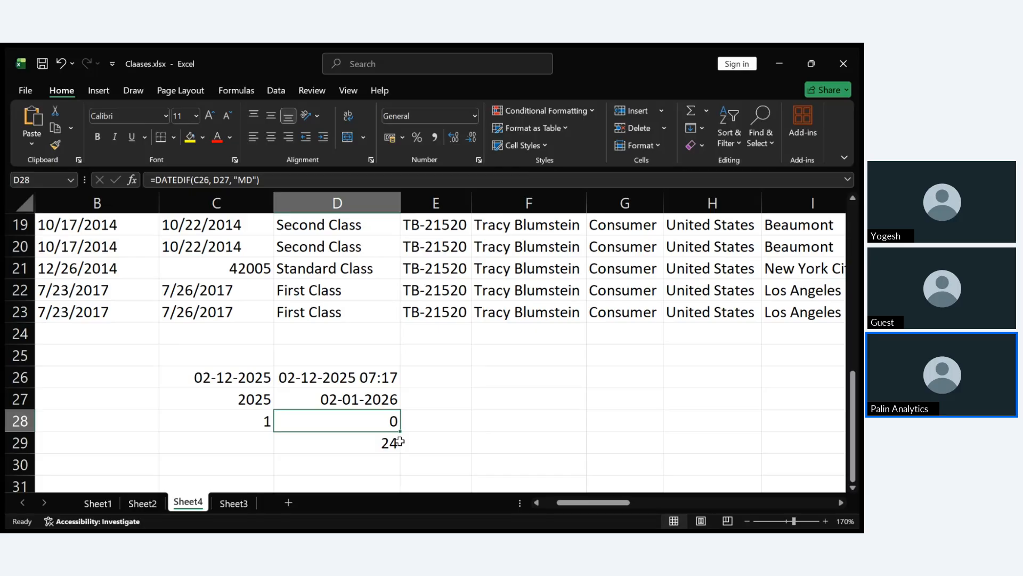
# Step: Clear both arguments from the NETWORKDAYS formula in cell D29, keeping its empty parentheses
pyautogui.click(386, 443)
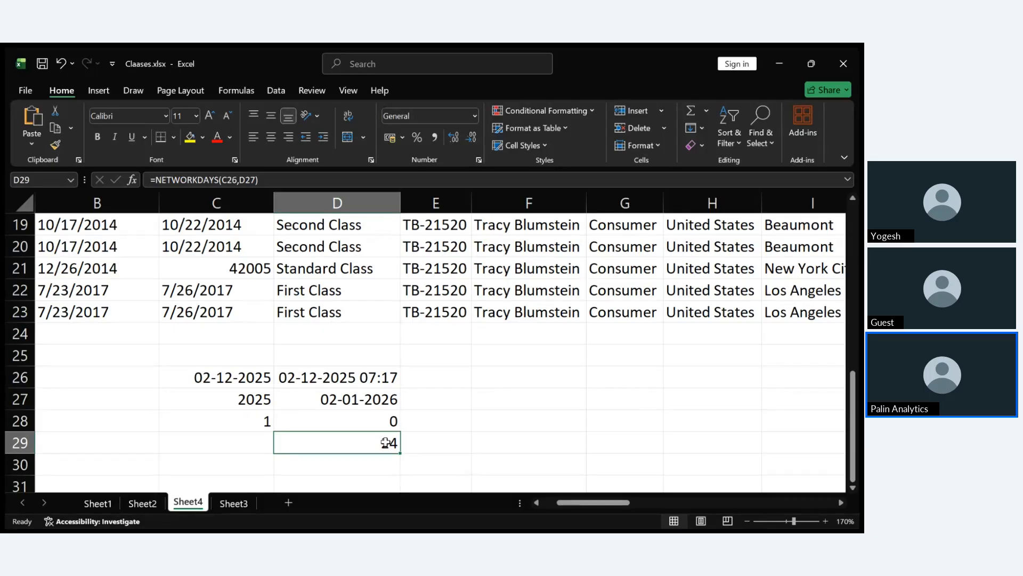
pyautogui.doubleClick(384, 442)
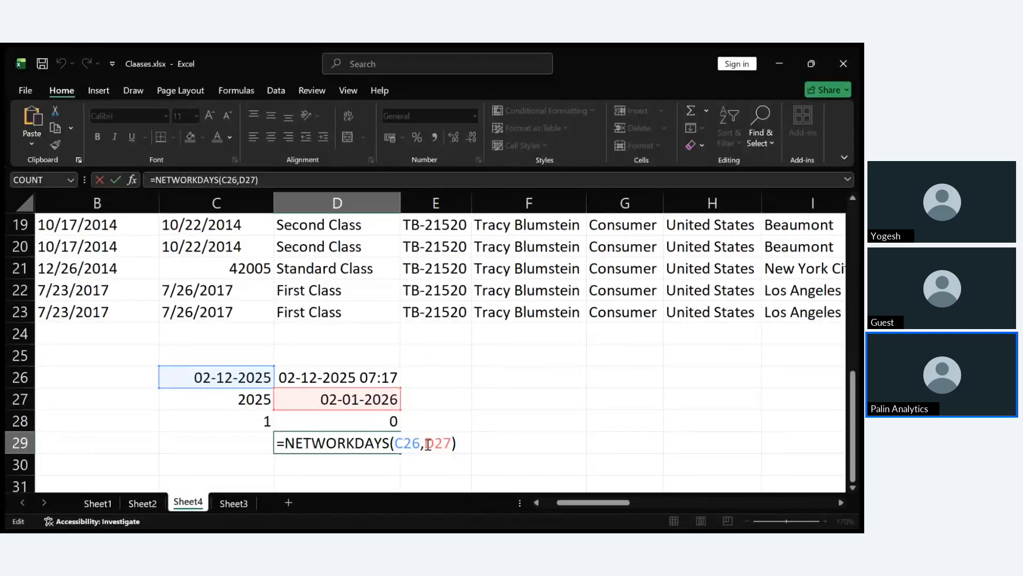
pyautogui.click(452, 443)
pyautogui.press('BackSpace')
pyautogui.press('BackSpace')
pyautogui.press('BackSpace')
pyautogui.press('BackSpace')
pyautogui.press('BackSpace')
pyautogui.press('BackSpace')
pyautogui.press('BackSpace')
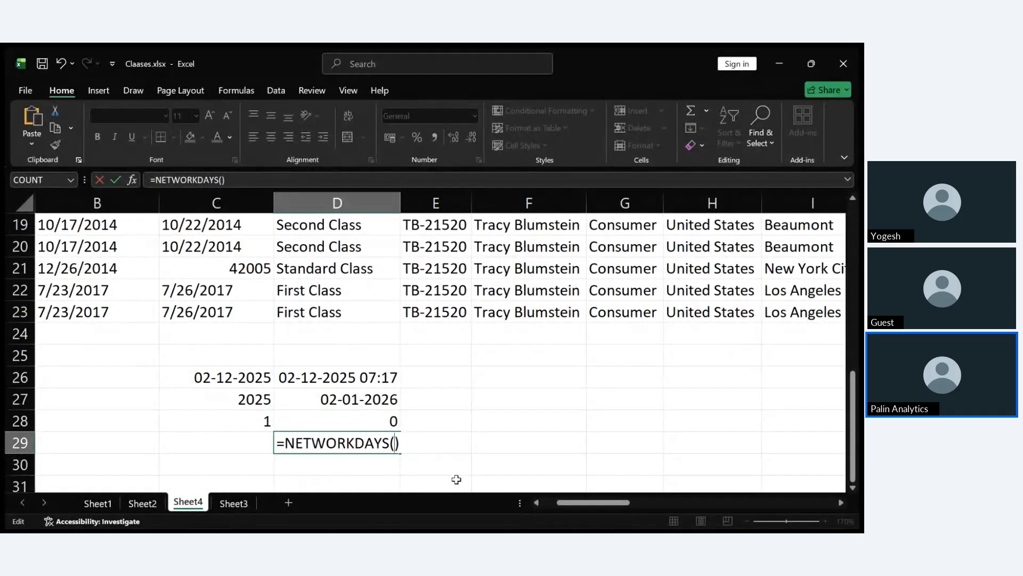
pyautogui.press('Delete')
pyautogui.press('BackSpace')
pyautogui.write('()')
pyautogui.press('BackSpace')
pyautogui.press('BackSpace')
pyautogui.hotkey('ctrl', 'z')
pyautogui.press('Left')
# Step: Re-enter C26 as start date and D27 as end date in the NETWORKDAYS formula in cell D29
pyautogui.click(245, 384)
pyautogui.write(',')
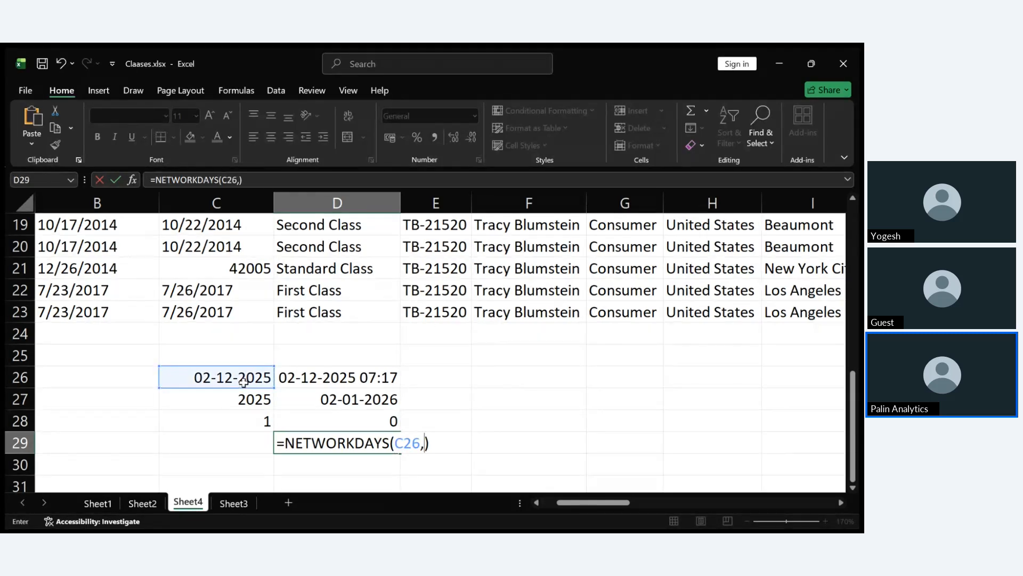
pyautogui.click(326, 396)
pyautogui.press('Return')
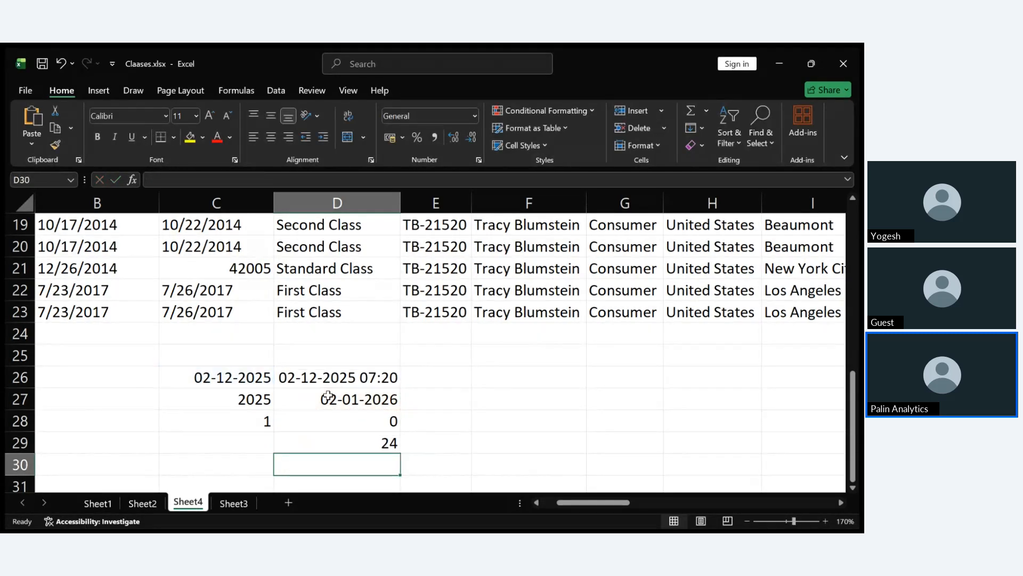
# Step: Change the DATE formula in cell D27 to year 2025, month 12 and day 31
pyautogui.doubleClick(338, 400)
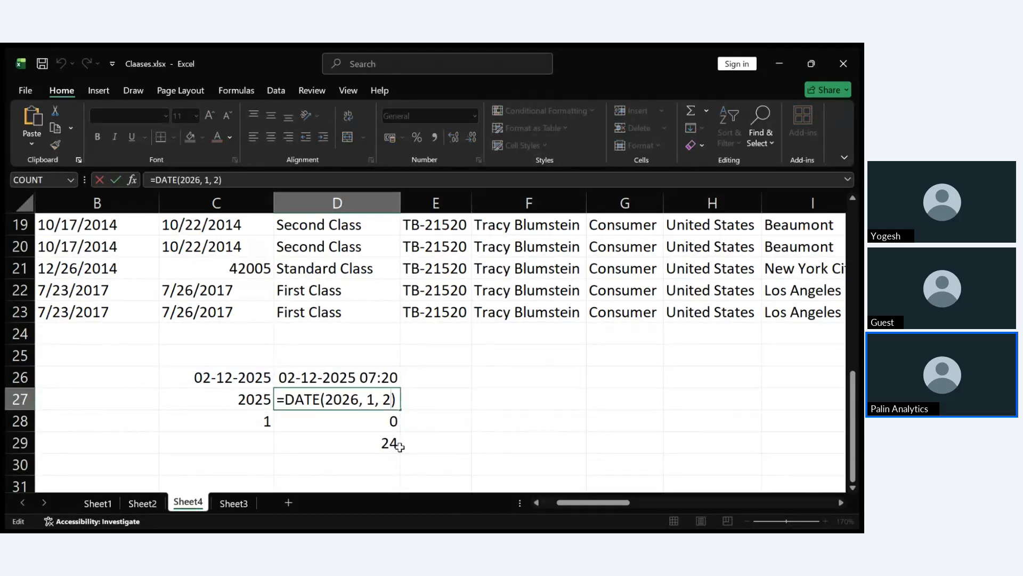
pyautogui.press('BackSpace')
pyautogui.write('1')
pyautogui.press('BackSpace')
pyautogui.press('BackSpace')
pyautogui.press('BackSpace')
pyautogui.press('BackSpace')
pyautogui.press('BackSpace')
pyautogui.press('BackSpace')
pyautogui.press('BackSpace')
pyautogui.write('5, 12, 31')
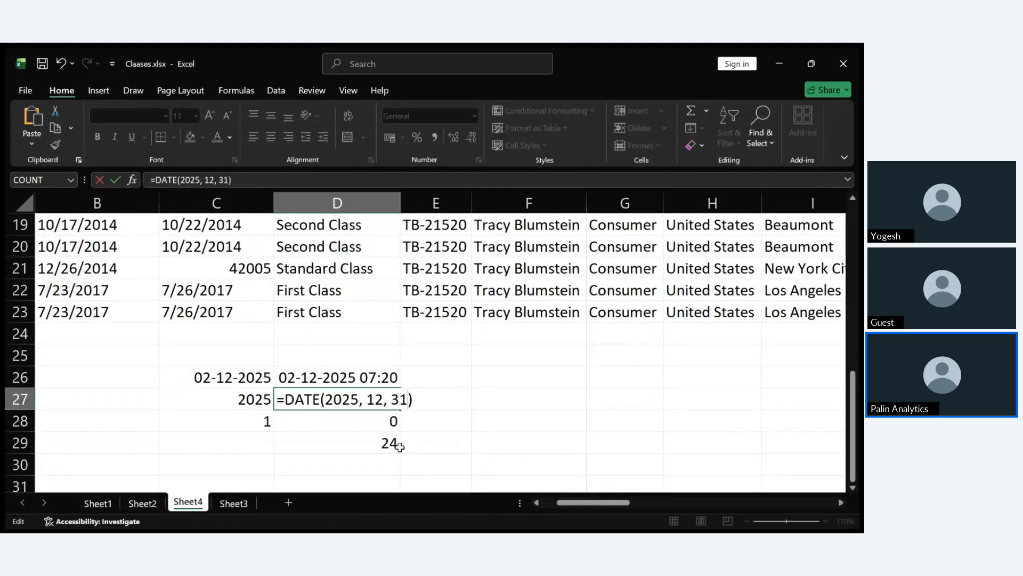
pyautogui.press('Return')
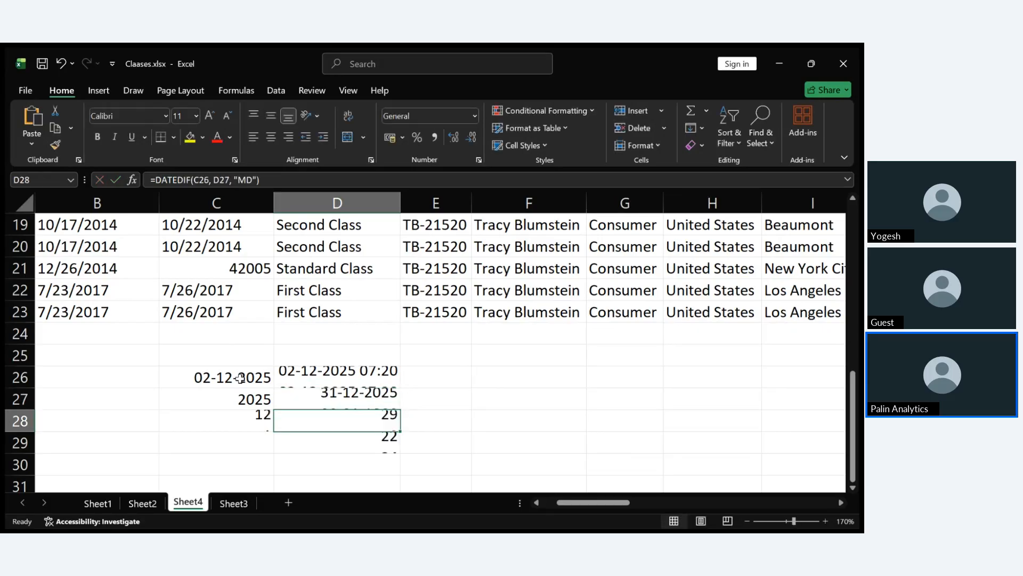
# Step: Review the TODAY formula in cell C26 and the arguments of the NETWORKDAYS formula in cell D29
pyautogui.doubleClick(204, 378)
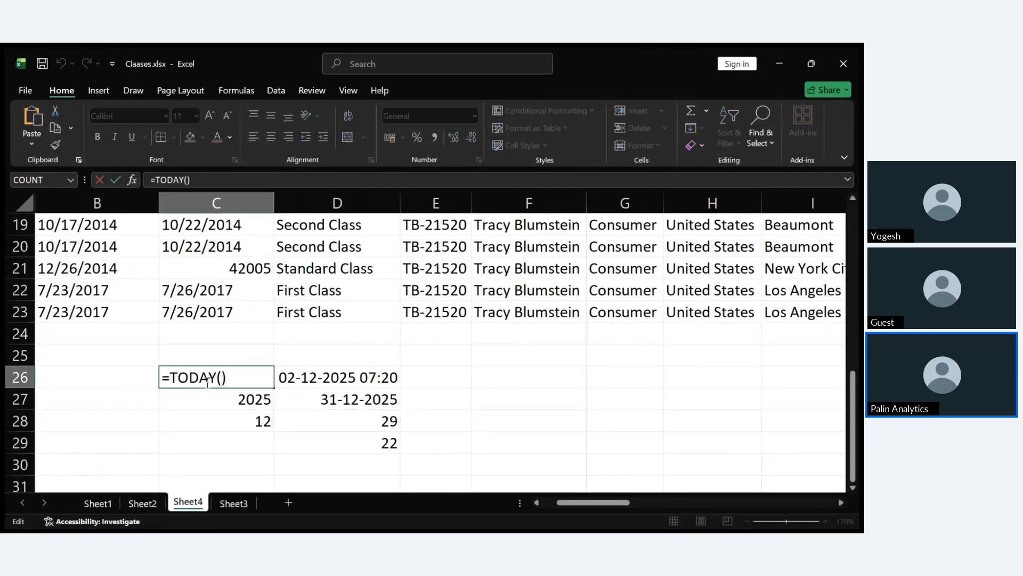
pyautogui.click(222, 378)
pyautogui.click(475, 427)
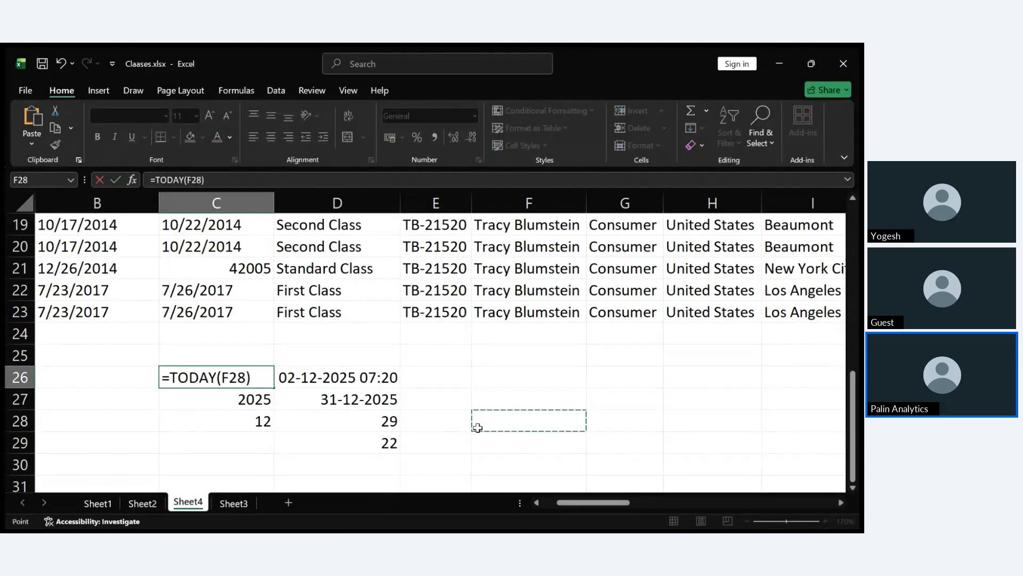
pyautogui.press('Escape')
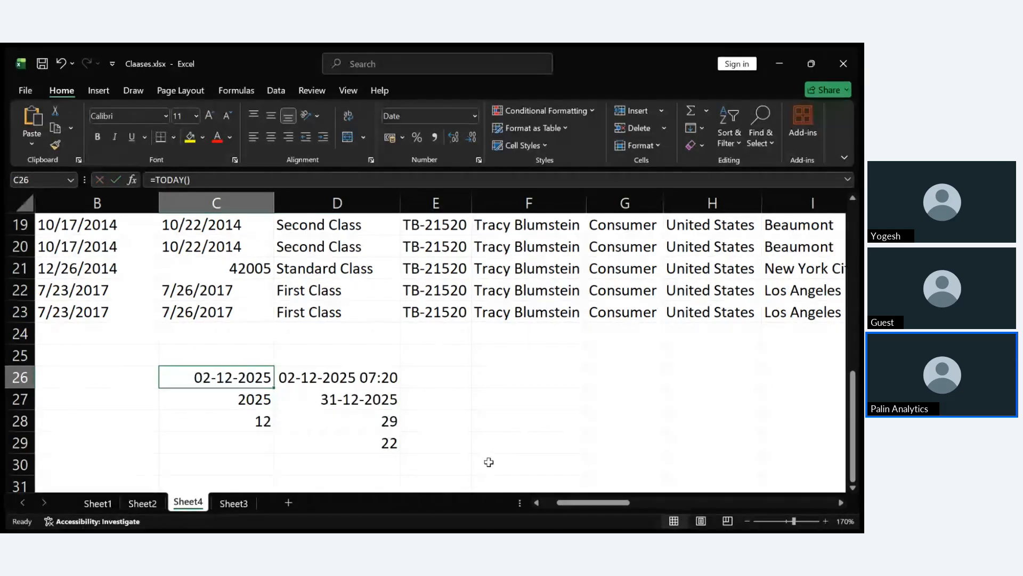
pyautogui.click(386, 442)
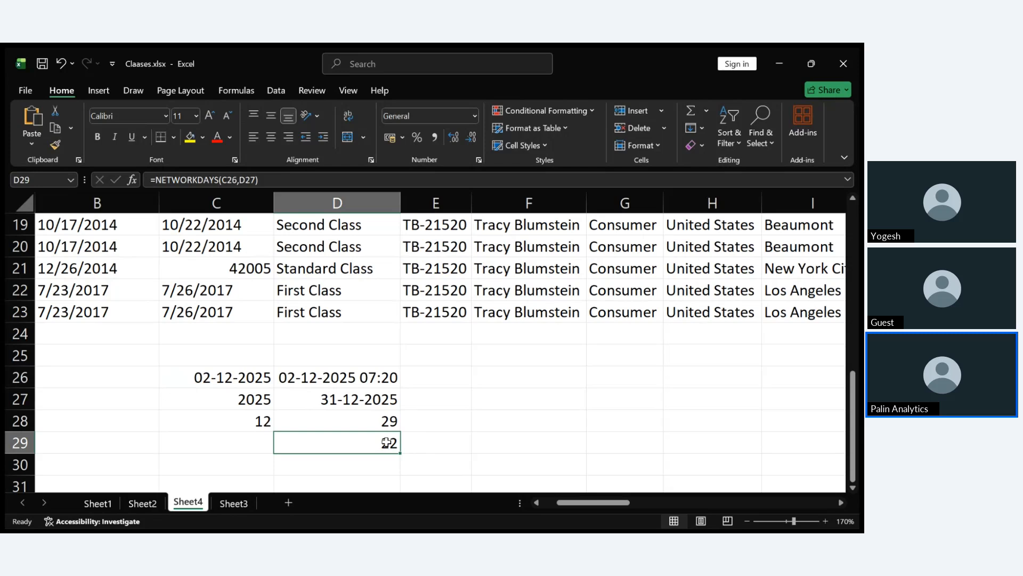
pyautogui.doubleClick(386, 442)
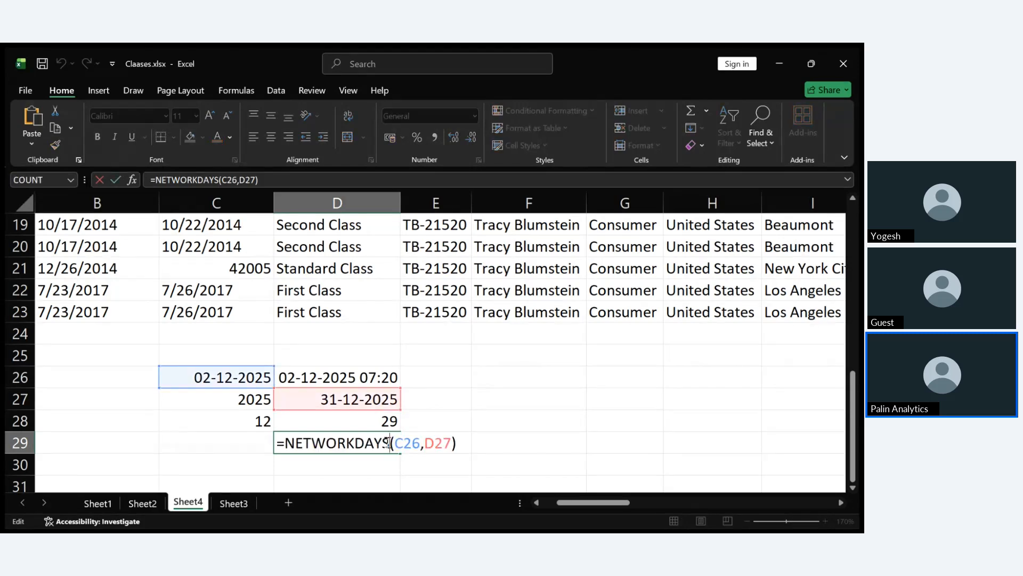
pyautogui.click(463, 425)
pyautogui.click(359, 449)
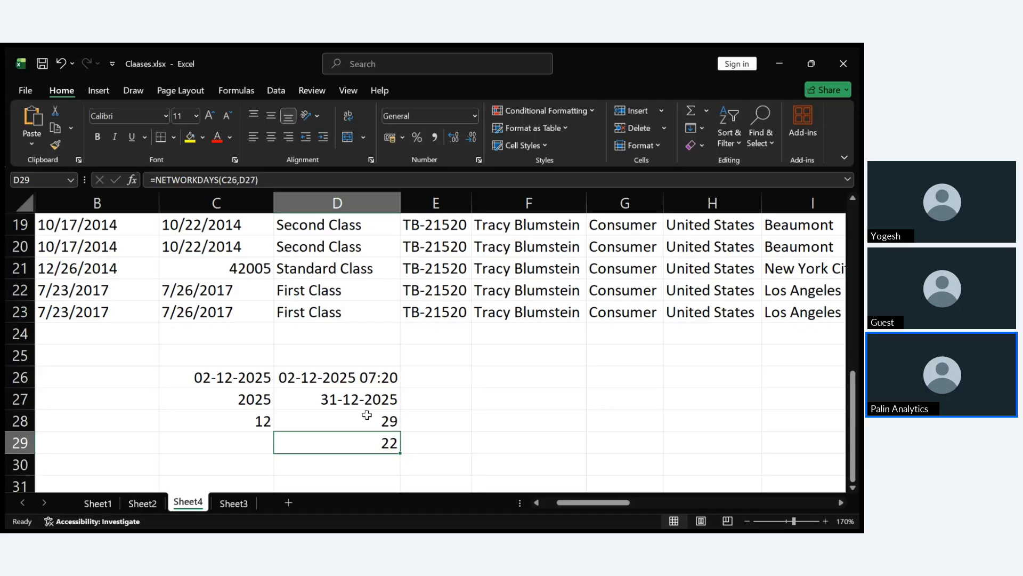
pyautogui.doubleClick(373, 446)
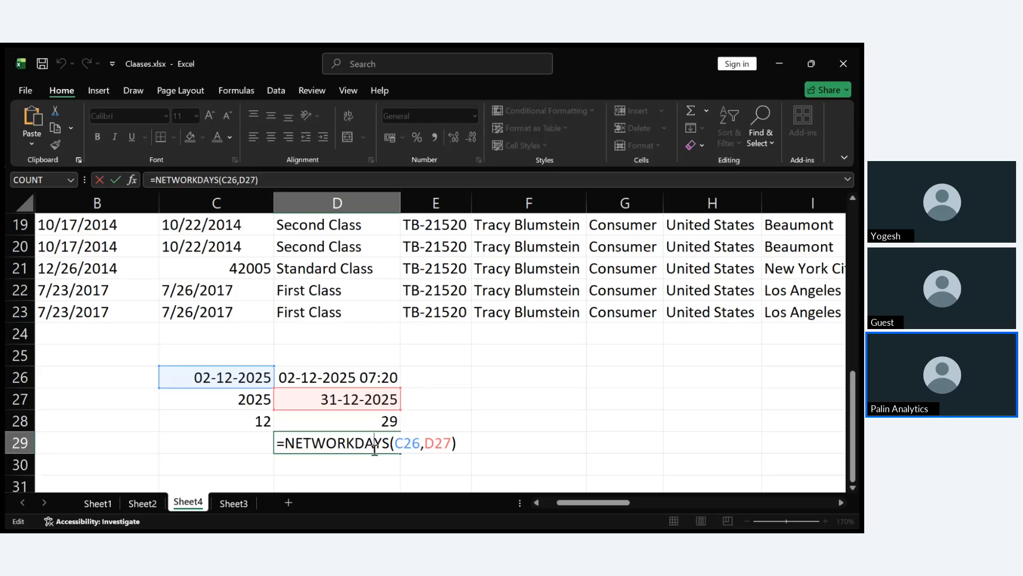
# Step: Enter a TEXT formula in cell F26 that formats the date in C26 as "dddd", and check its arguments
pyautogui.click(509, 374)
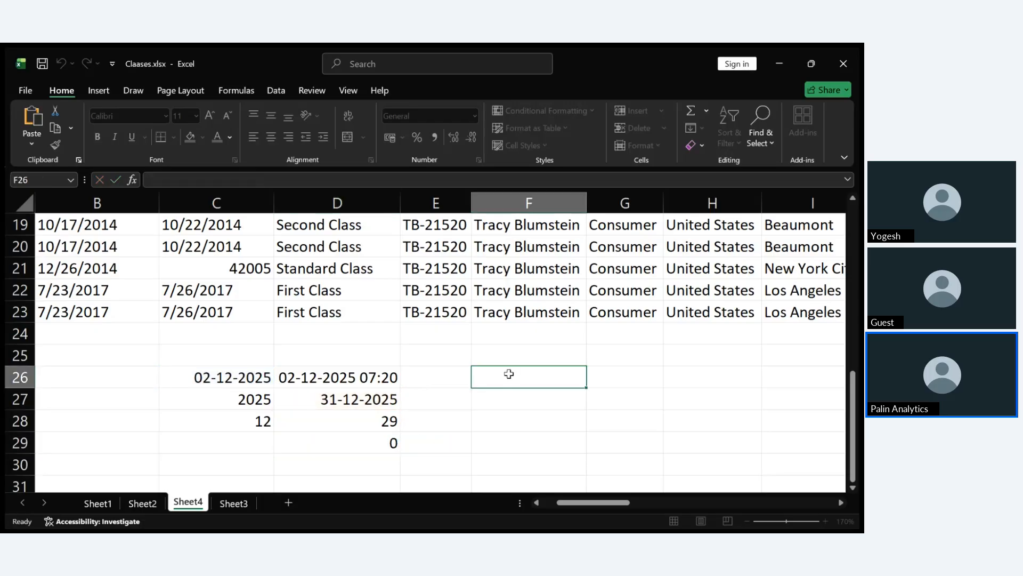
pyautogui.write('=TE')
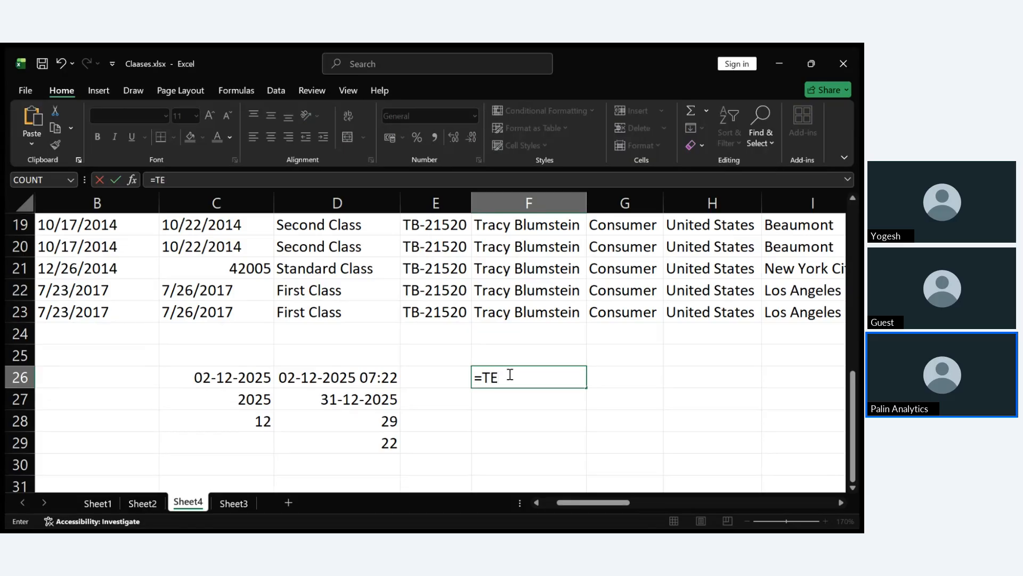
pyautogui.write('XT')
pyautogui.click(236, 380)
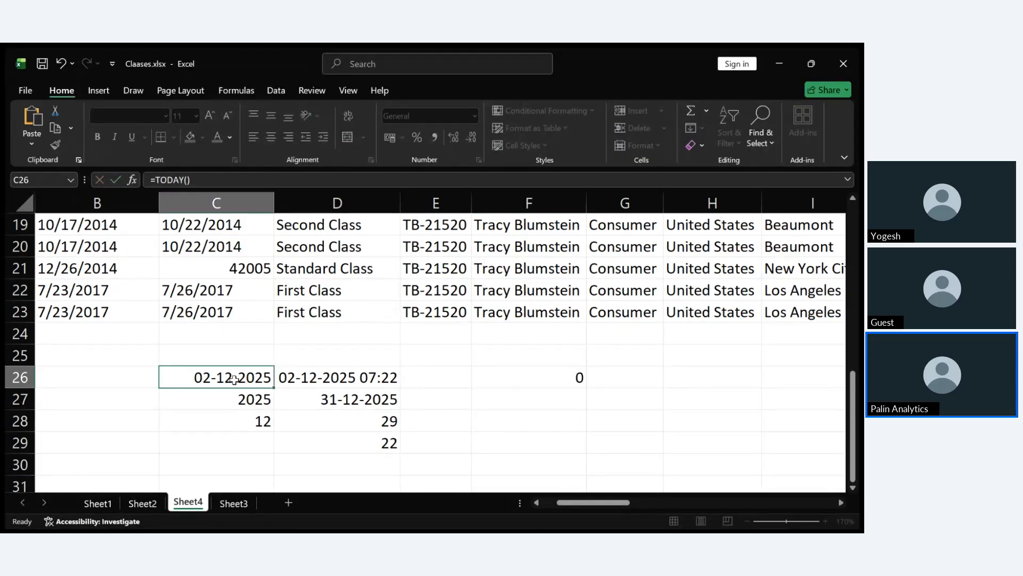
pyautogui.click(561, 374)
pyautogui.doubleClick(561, 374)
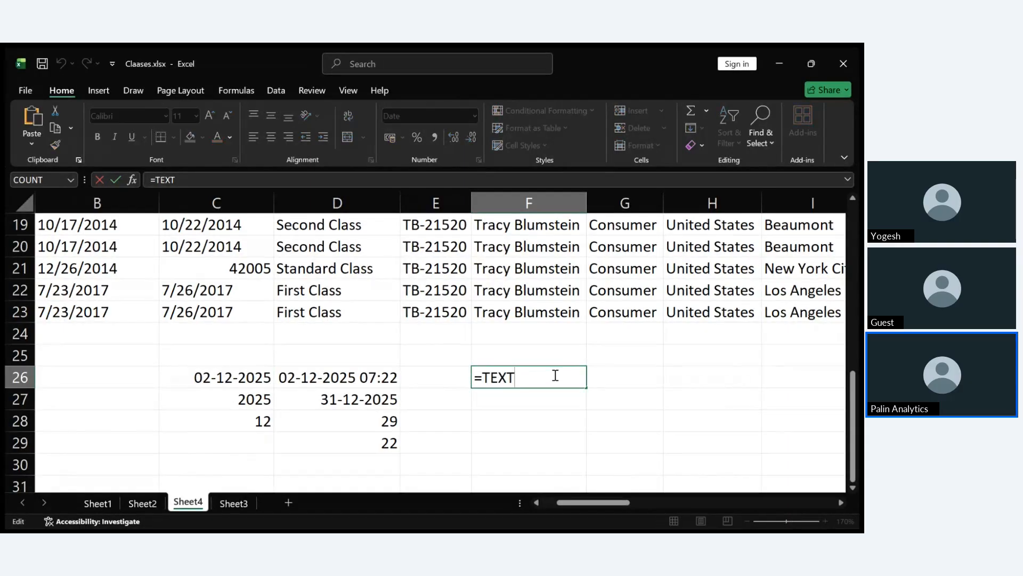
pyautogui.write('(')
pyautogui.click(225, 381)
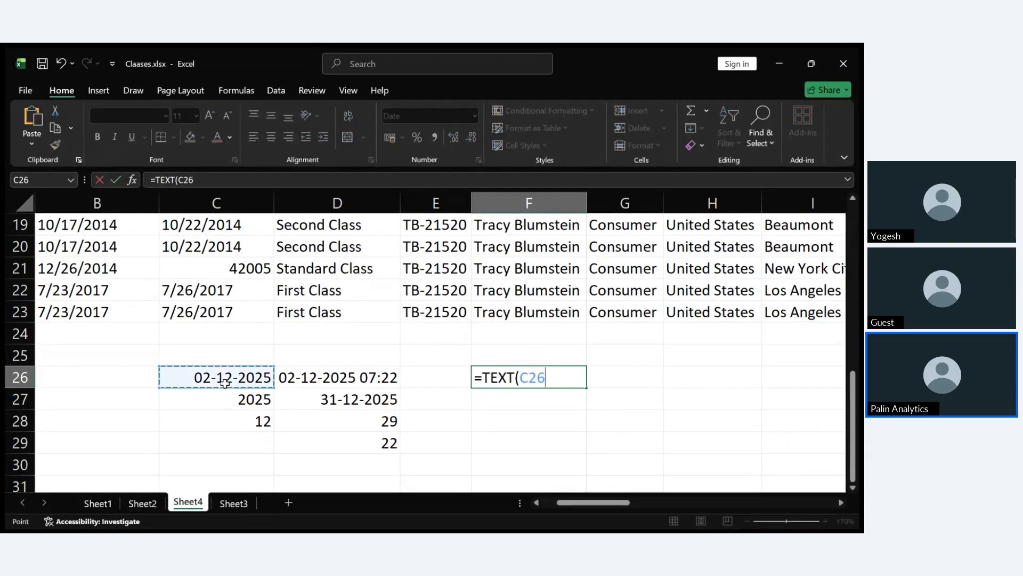
pyautogui.write(',')
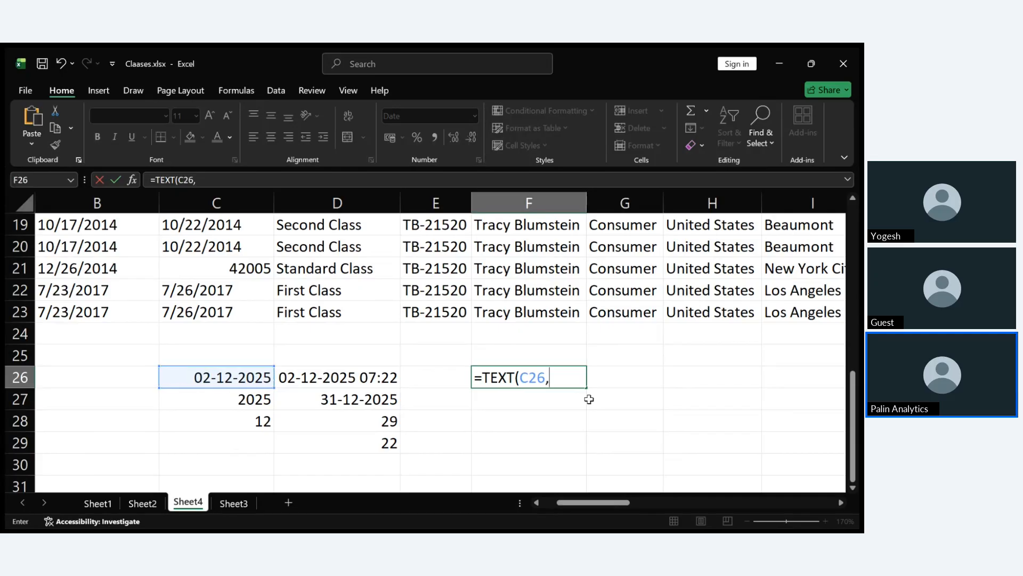
pyautogui.write(' "dddd"')
pyautogui.press('Return')
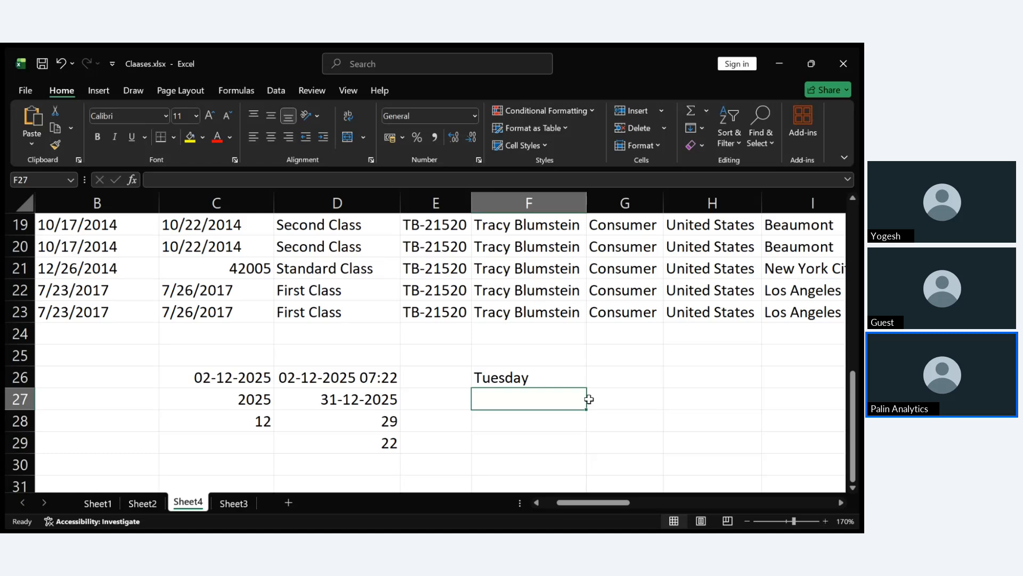
pyautogui.doubleClick(527, 378)
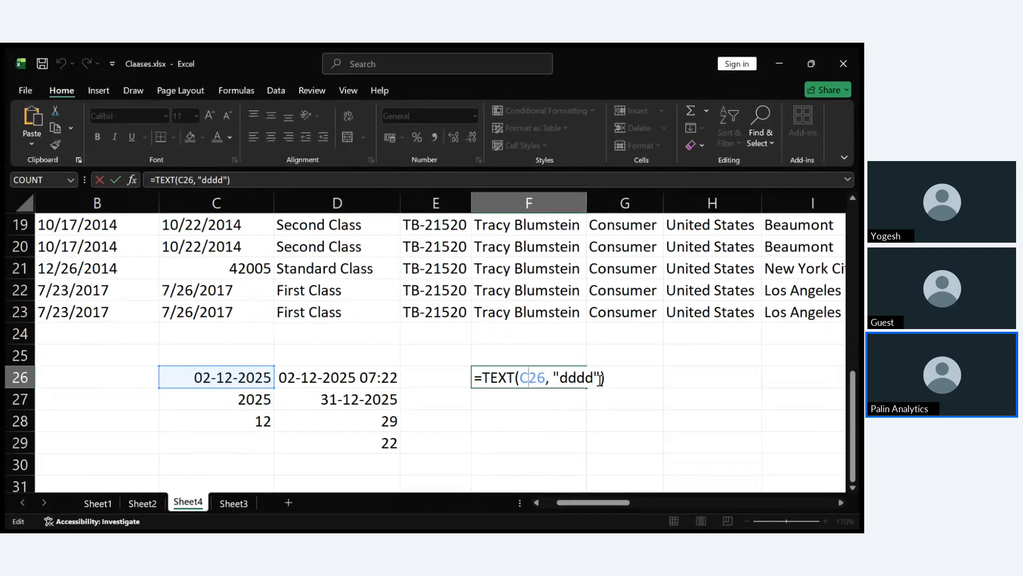
pyautogui.press('Return')
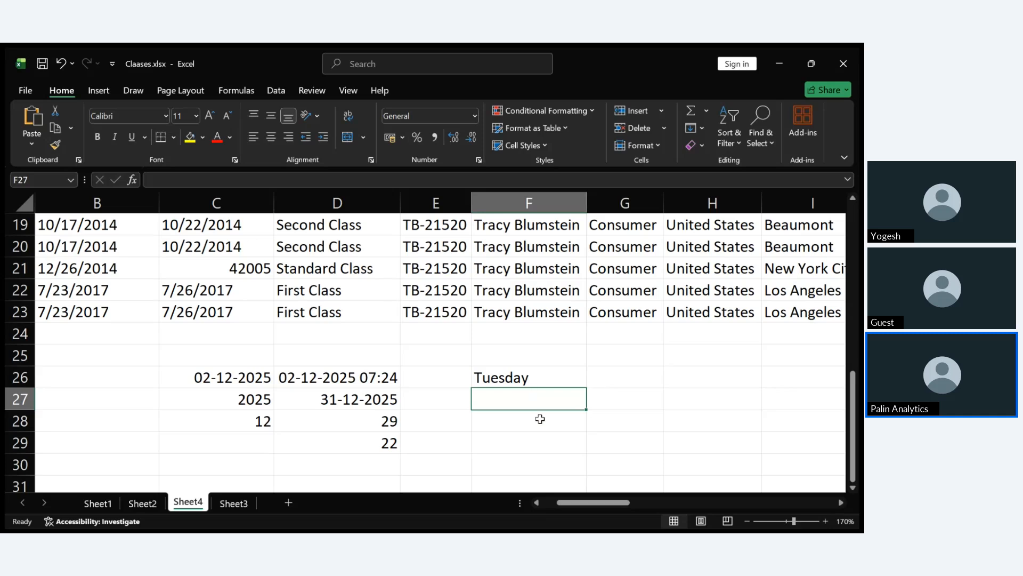
# Step: Enter a LEN formula in cell F27 for the text in D23, and check its reference
pyautogui.doubleClick(534, 403)
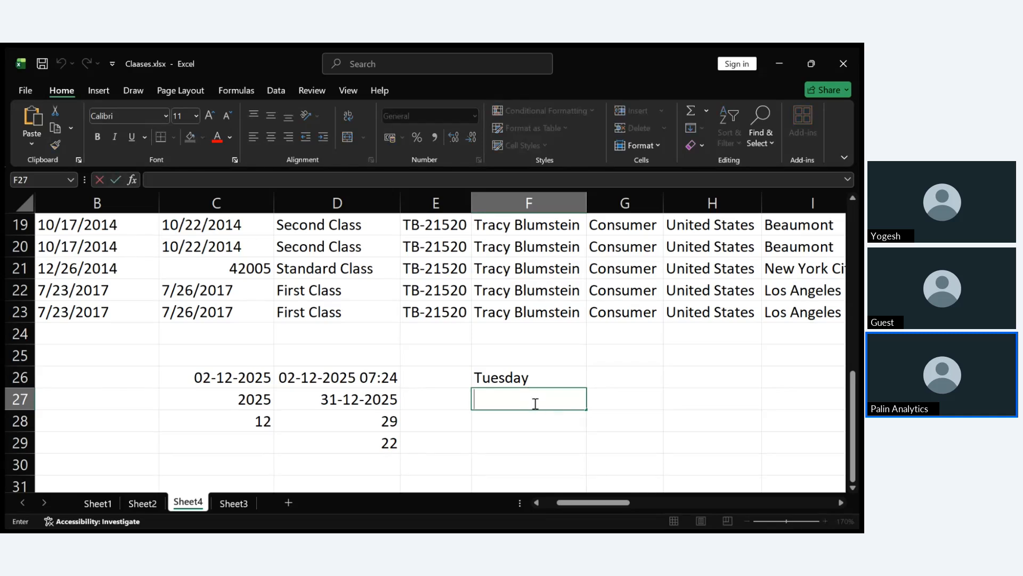
pyautogui.write('=LEN')
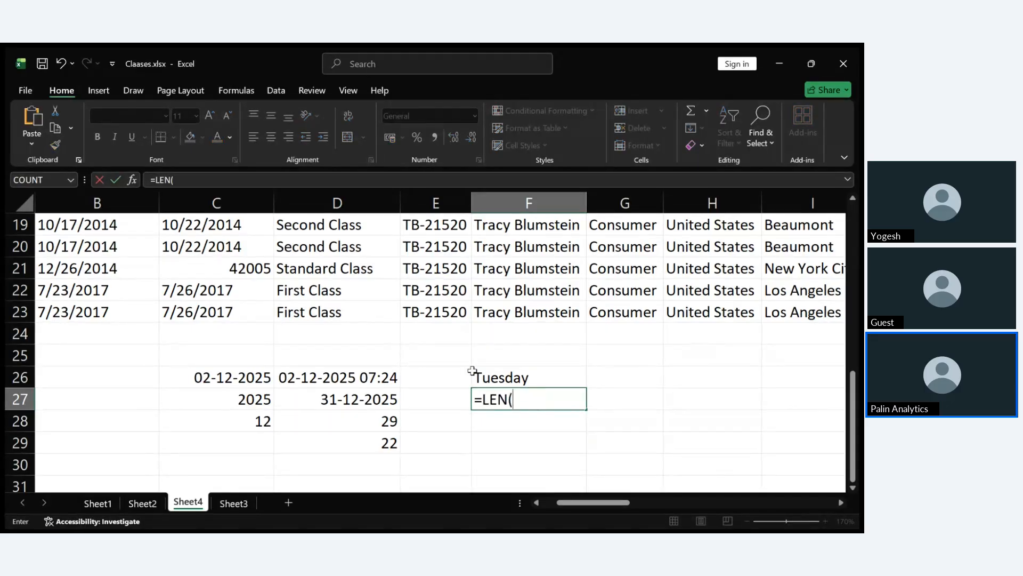
pyautogui.write('(')
pyautogui.click(356, 312)
pyautogui.press('Return')
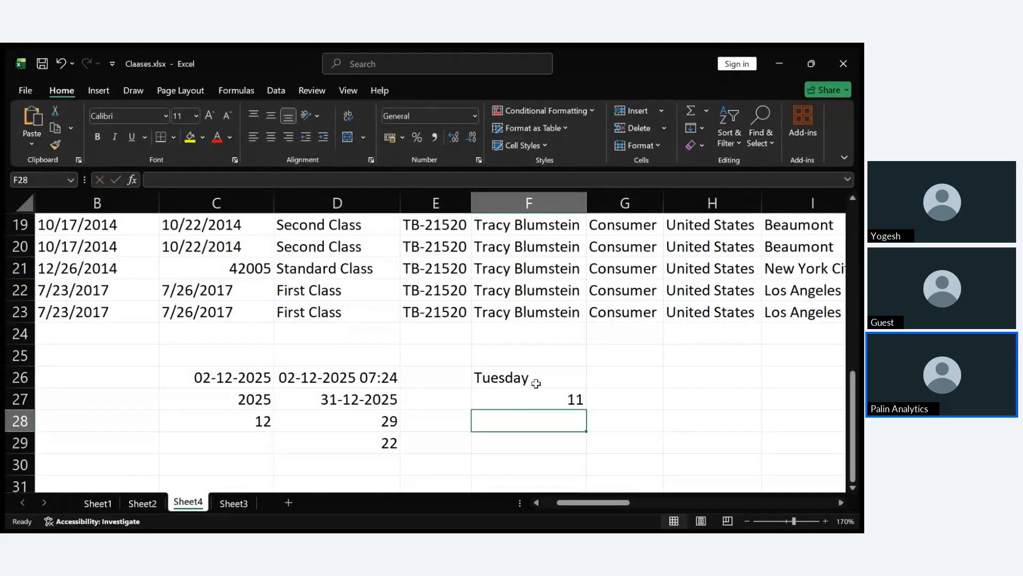
pyautogui.doubleClick(536, 399)
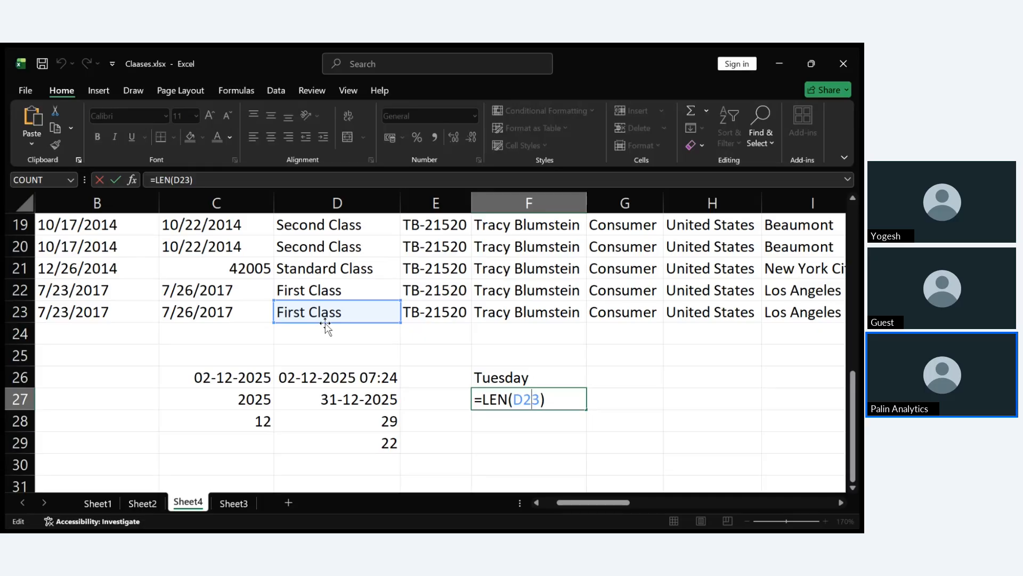
# Step: Examine the condition formulas in row 9 of Sheet1, especially the IF and AND formula under Condition 3
pyautogui.click(95, 506)
pyautogui.click(94, 506)
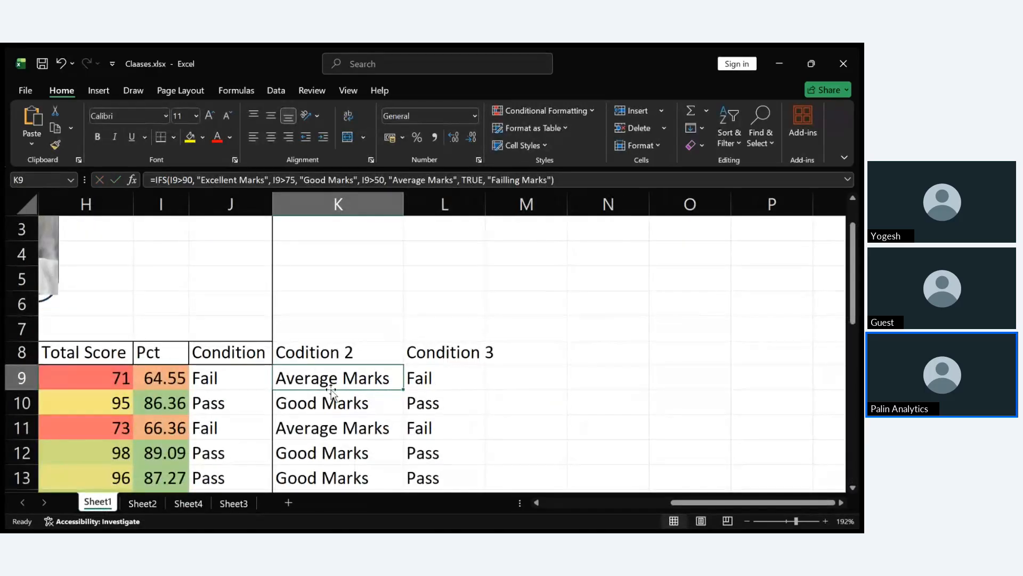
pyautogui.click(224, 377)
pyautogui.click(416, 383)
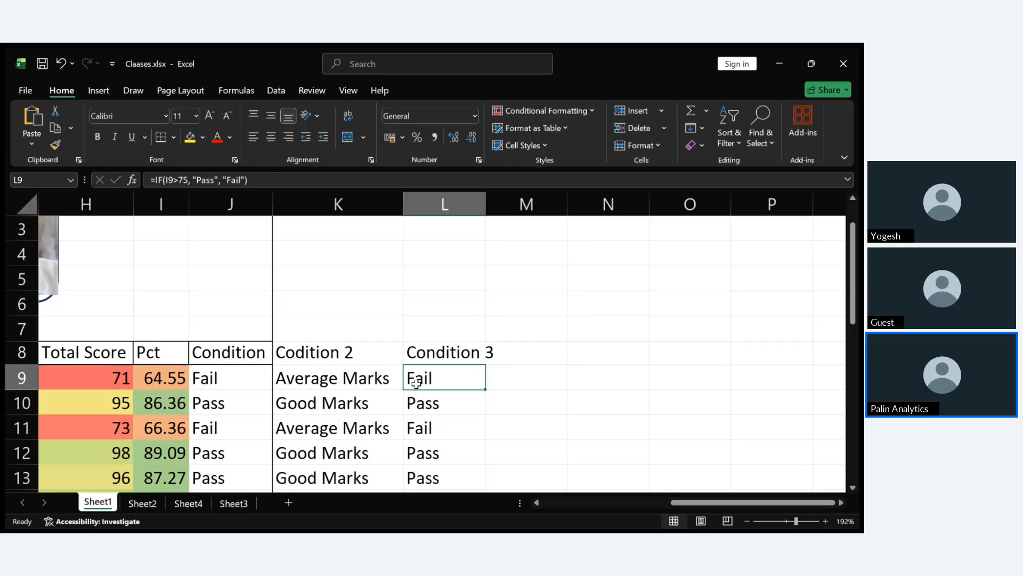
pyautogui.doubleClick(417, 383)
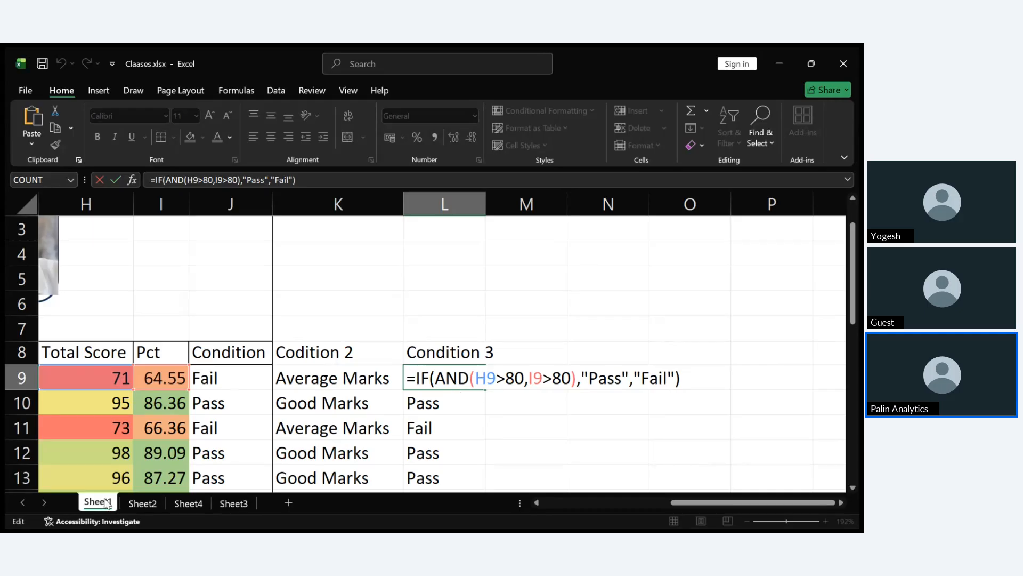
pyautogui.hotkey('ctrl', 'Return')
pyautogui.click(190, 503)
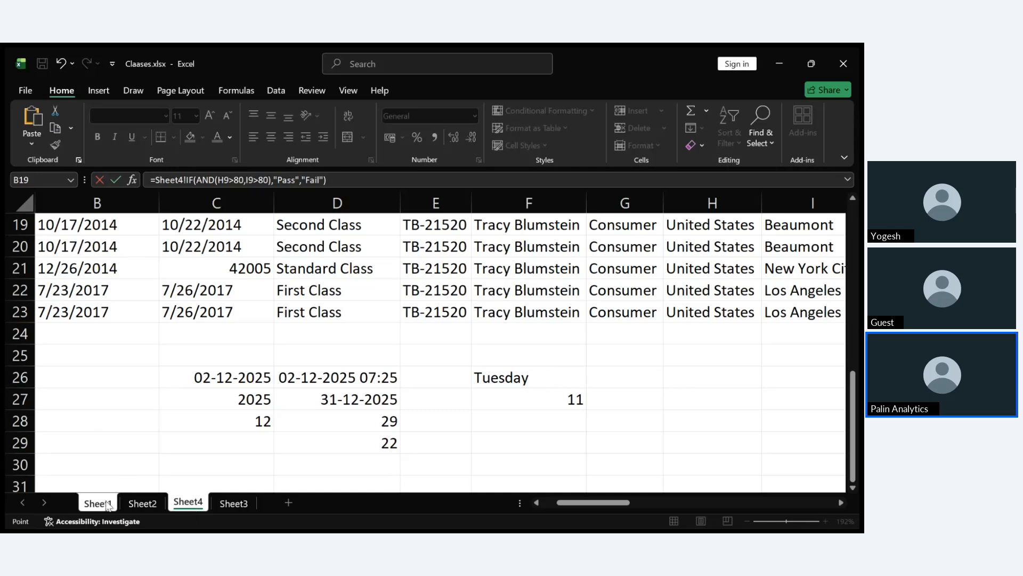
pyautogui.click(109, 506)
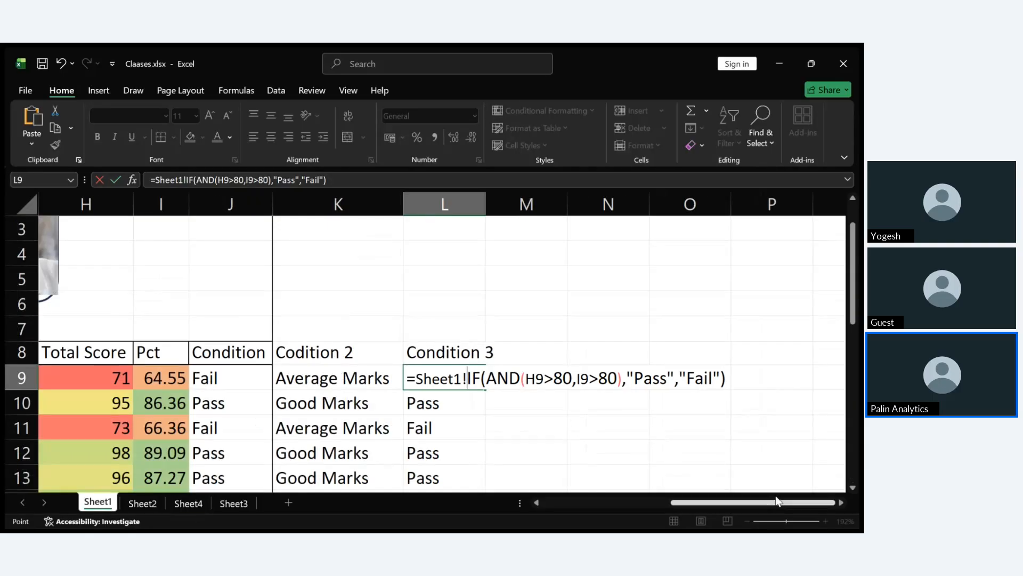
pyautogui.hotkey('ctrl', 'Return')
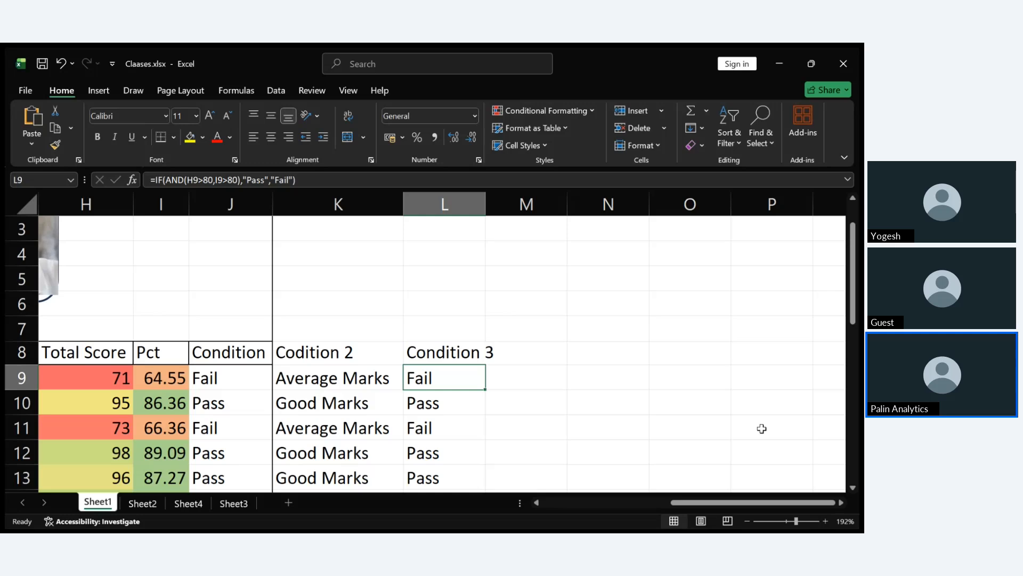
# Step: Convert the report card range A8:L18 on Sheet1 into a table with a header row
pyautogui.moveTo(796, 521); pyautogui.dragTo(778, 521)
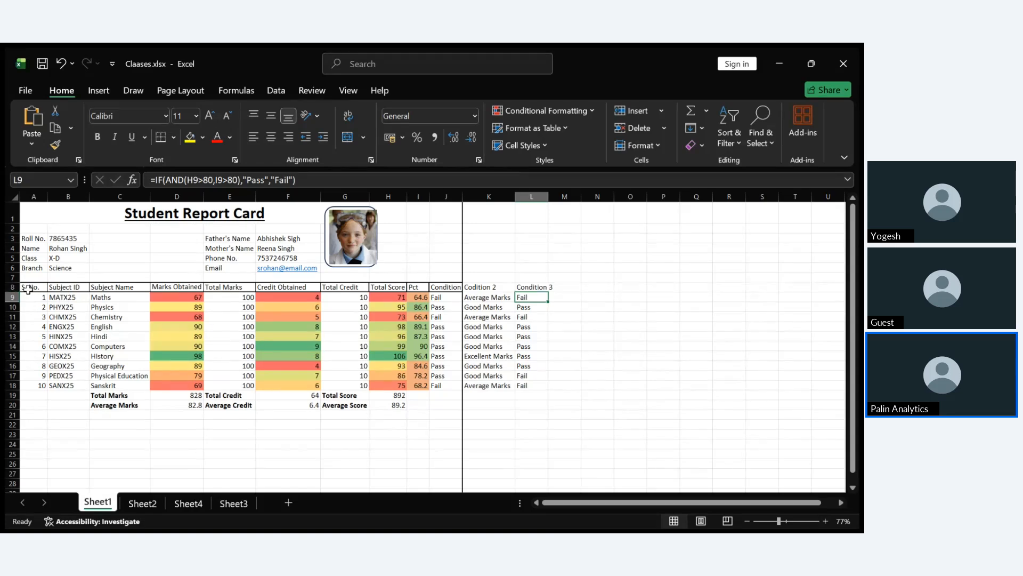
pyautogui.moveTo(32, 290); pyautogui.dragTo(527, 384)
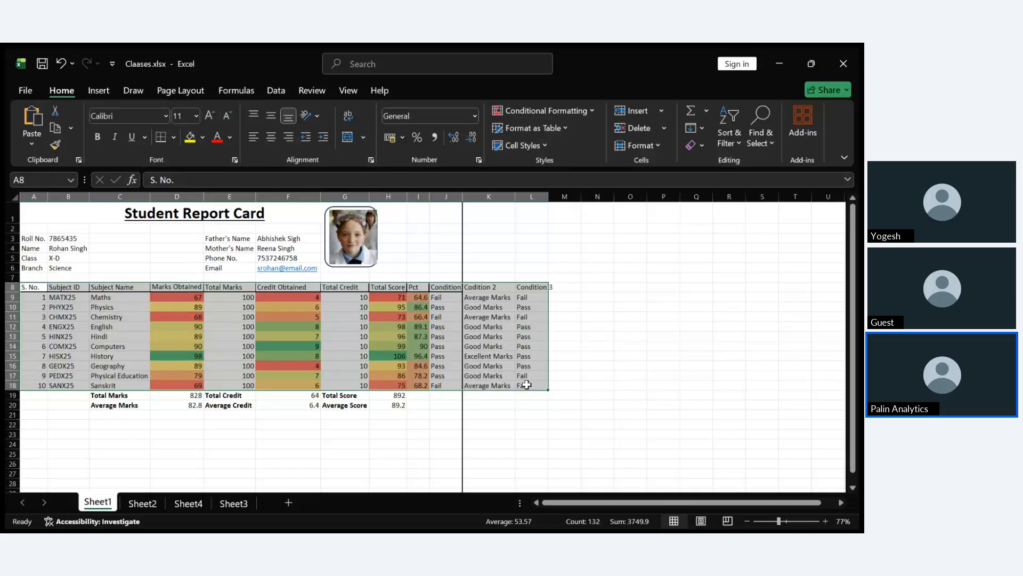
pyautogui.hotkey('ctrl', 't')
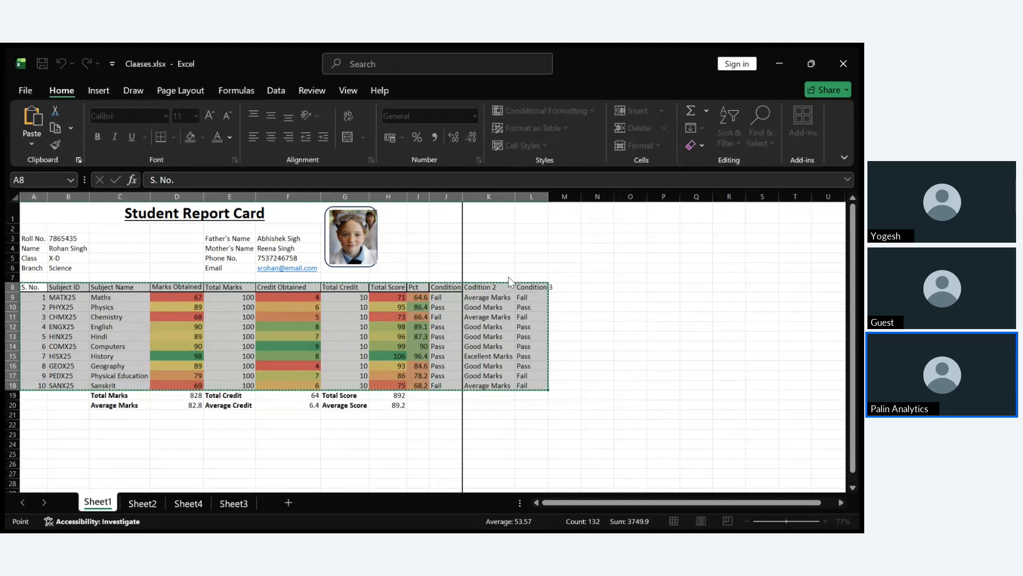
pyautogui.press('Return')
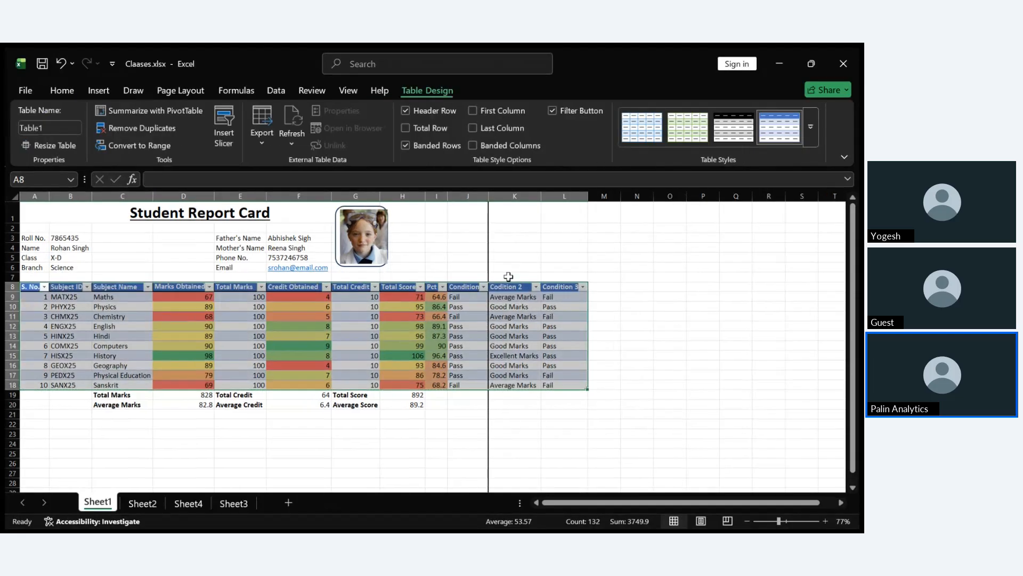
pyautogui.click(698, 343)
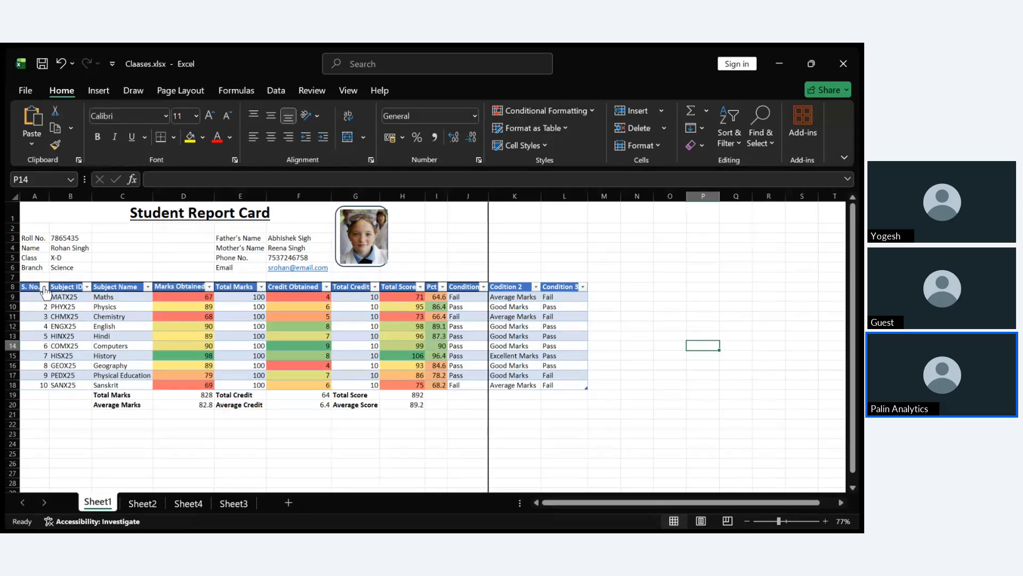
# Step: Sort the report card table by Marks Obtained from largest to smallest and filter it to marks of 89 or more
pyautogui.click(44, 286)
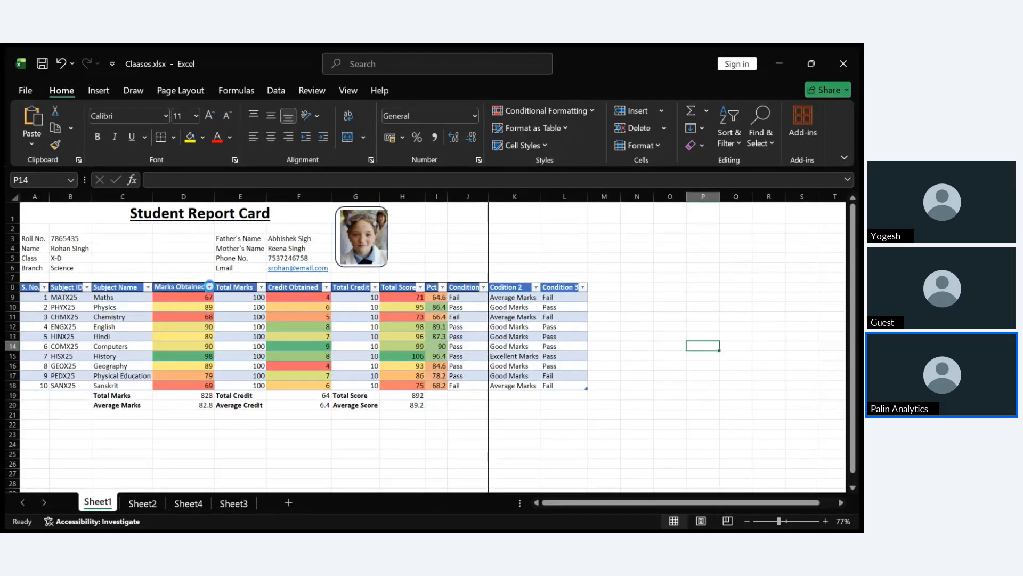
pyautogui.click(130, 249)
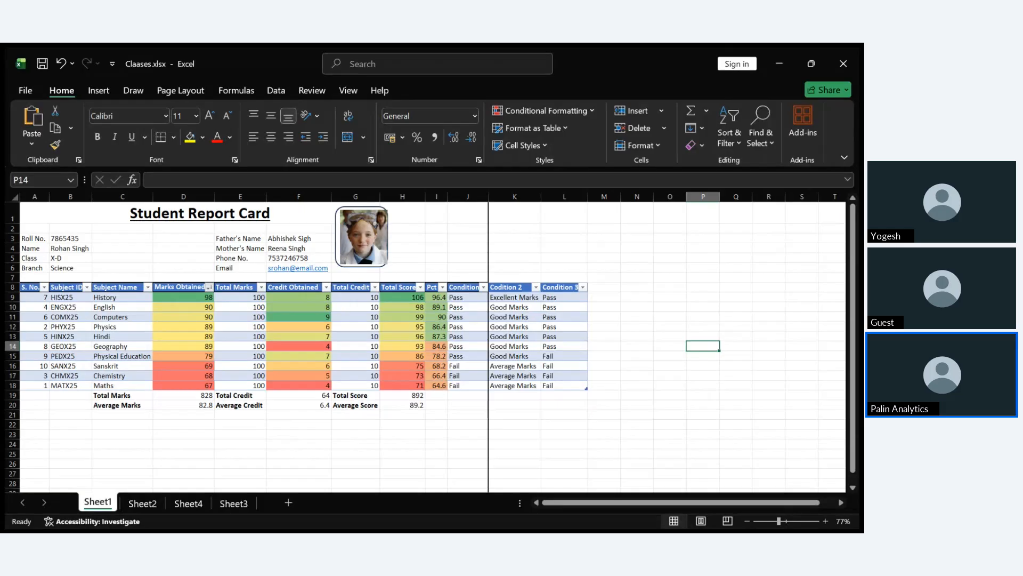
pyautogui.click(522, 253)
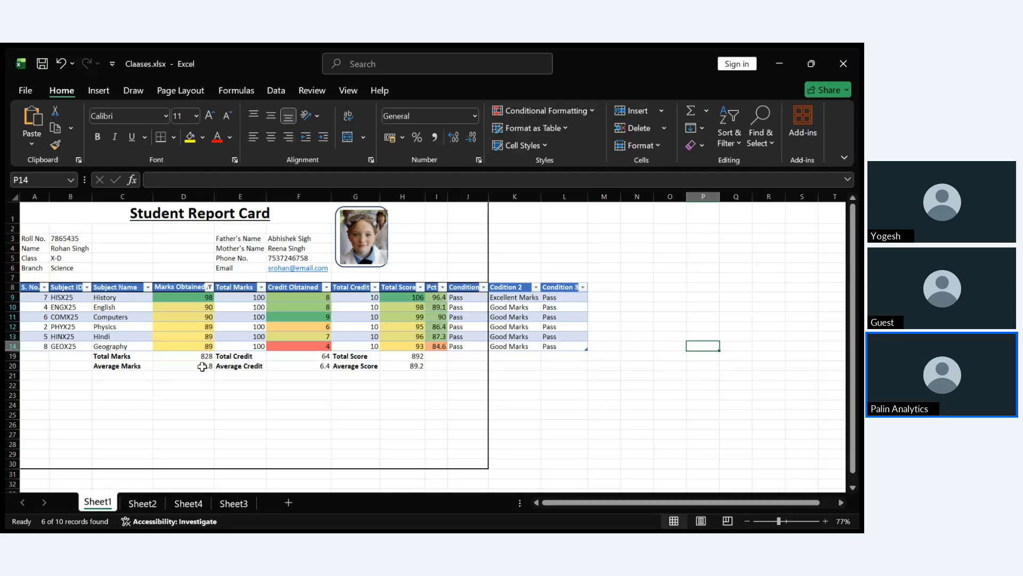
pyautogui.click(202, 333)
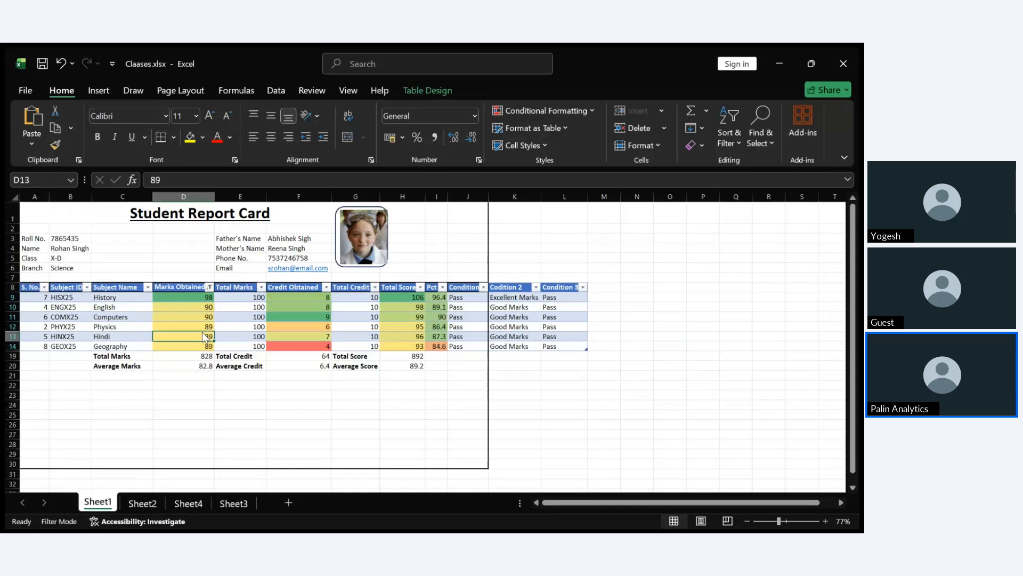